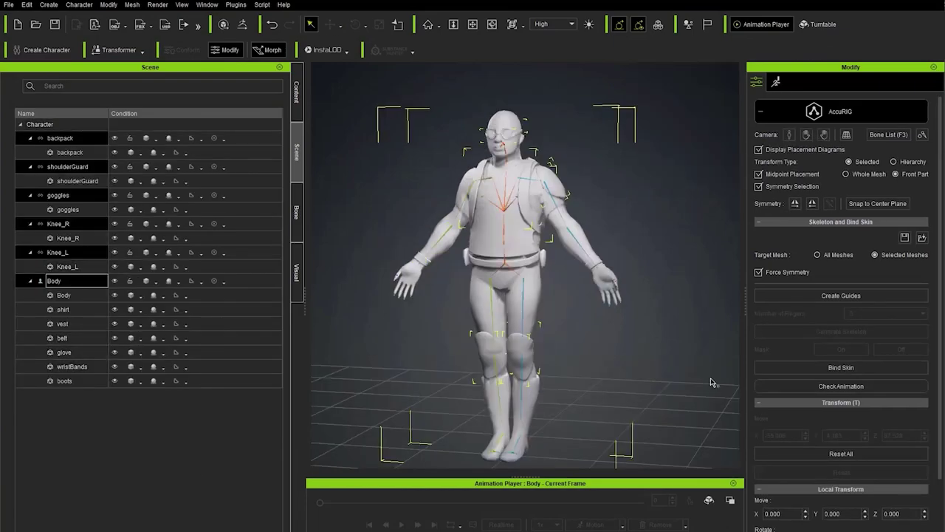
- Play the rigged character's check animation, pause it on a pose, and send the current pose to ZBrush Pose Tools
click(841, 385)
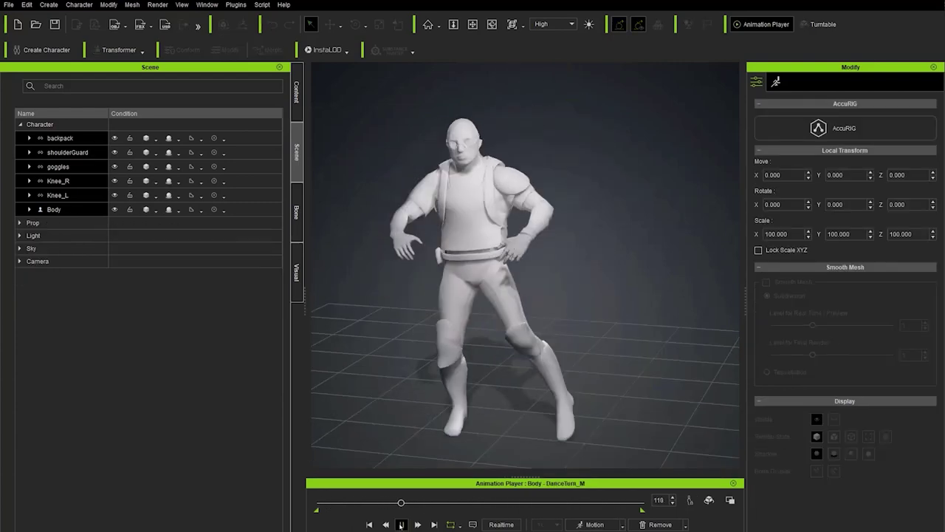
click(401, 524)
click(236, 4)
mouse_move(246, 44)
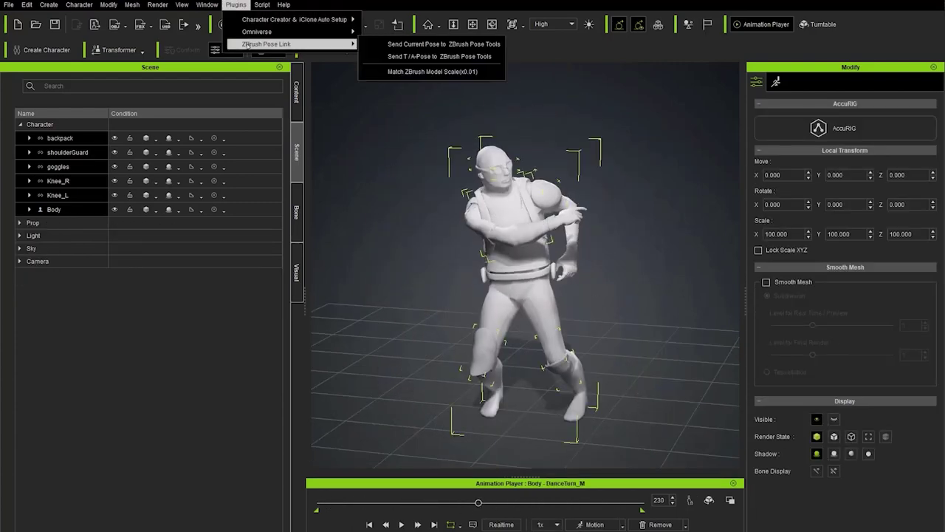
click(443, 43)
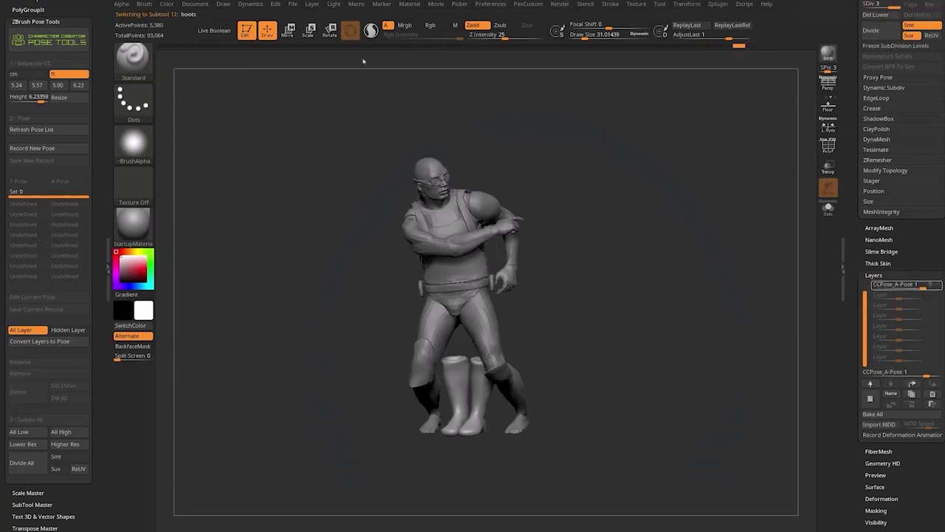
click(870, 349)
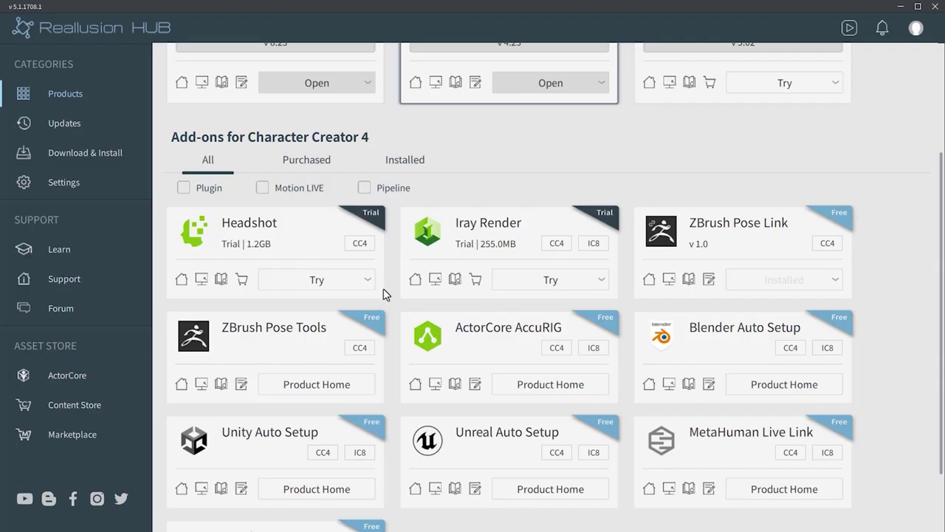
scroll(399, 293, up, 3)
click(915, 65)
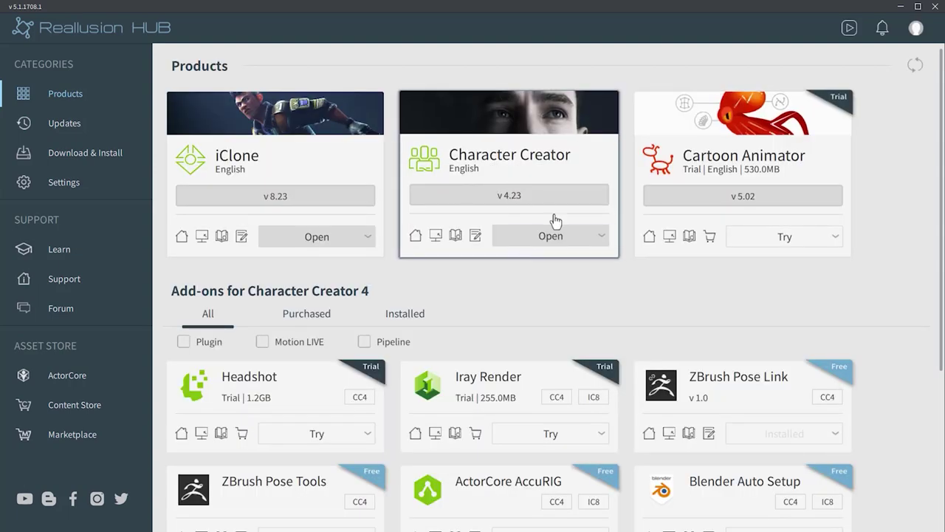
- Check the ZBrush Pose Link add-on in Reallusion Hub and its entry among the plugins in Character Creator
scroll(544, 205, down, 1)
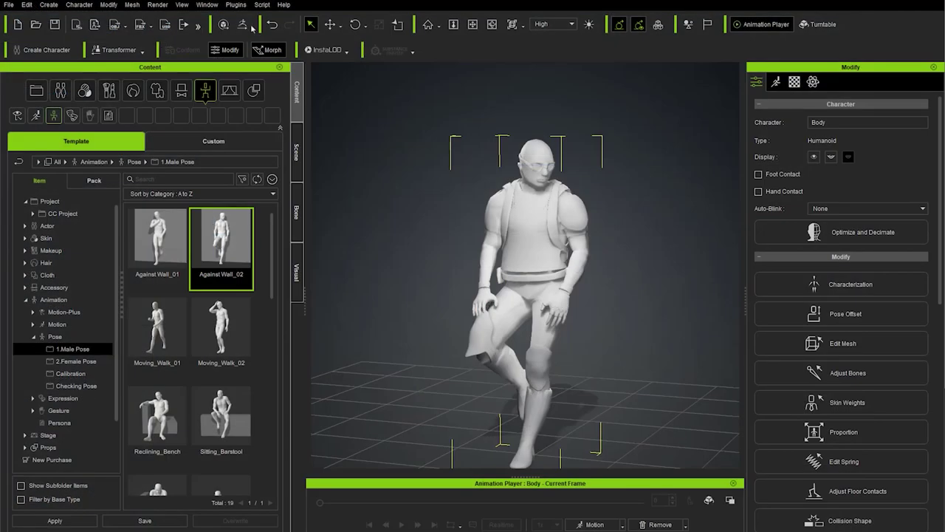
click(236, 4)
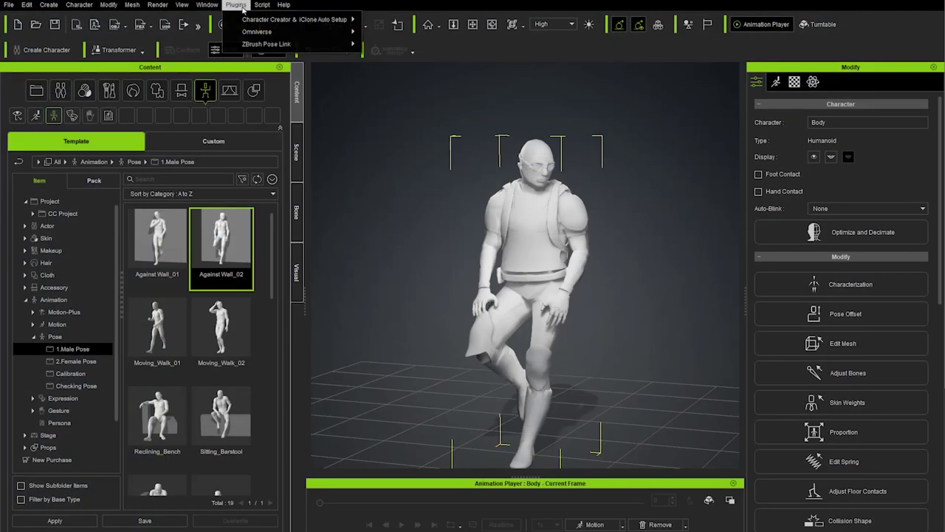
mouse_move(295, 43)
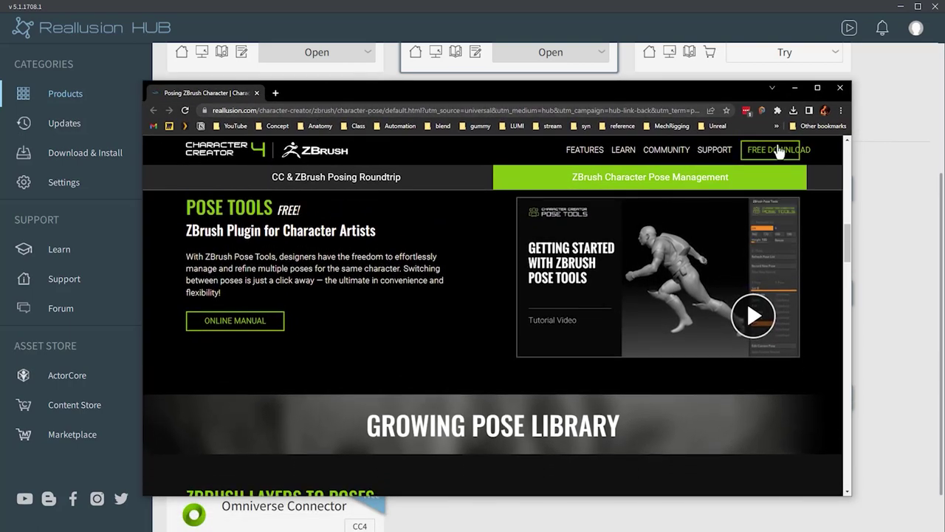
- Download the ZBrush Pose Tools plugin from the Reallusion download page and show the downloaded zip in its folder
click(780, 152)
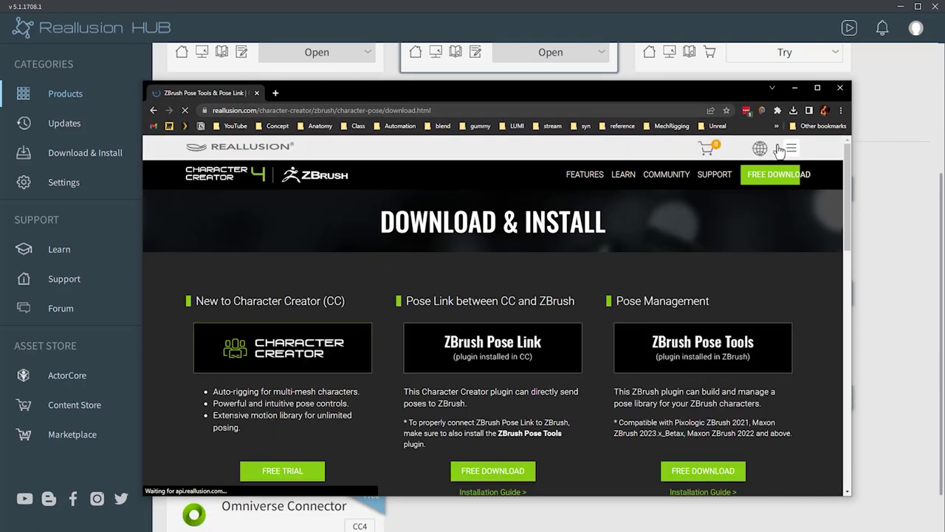
scroll(776, 235, down, 3)
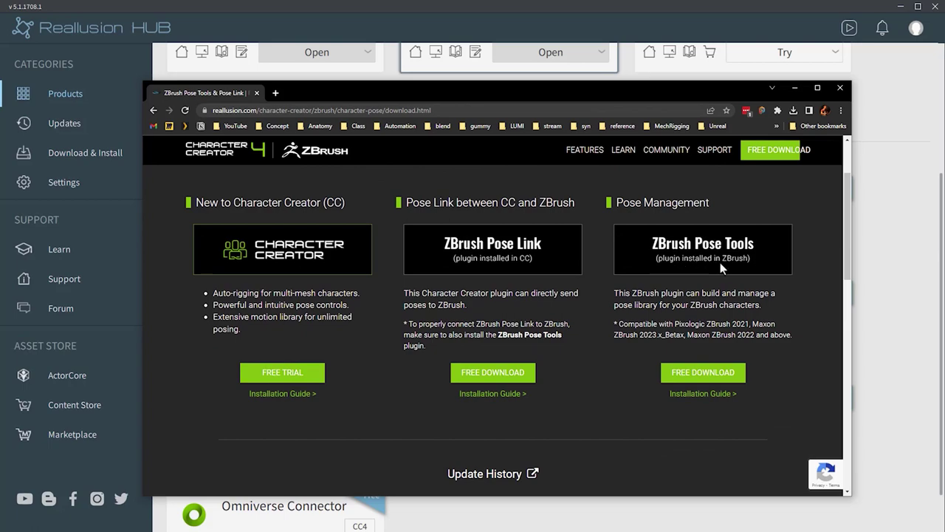
click(683, 370)
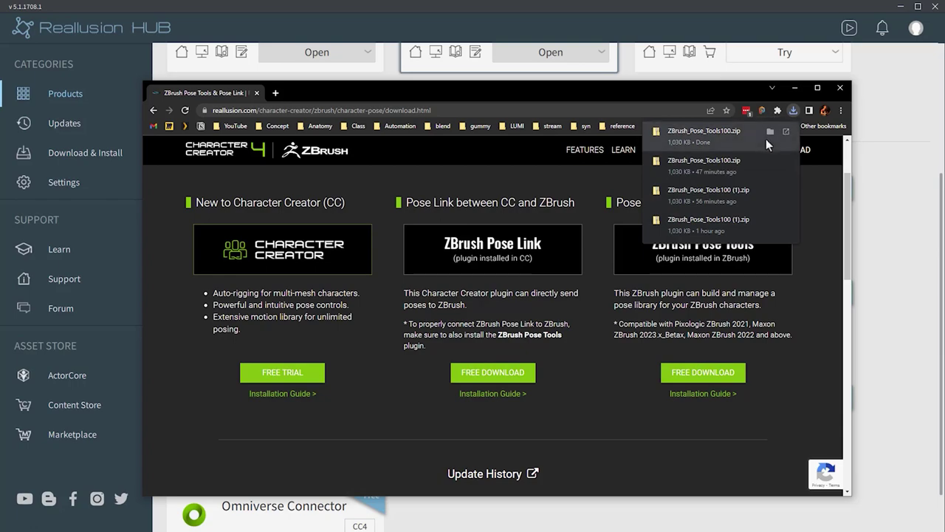
click(771, 134)
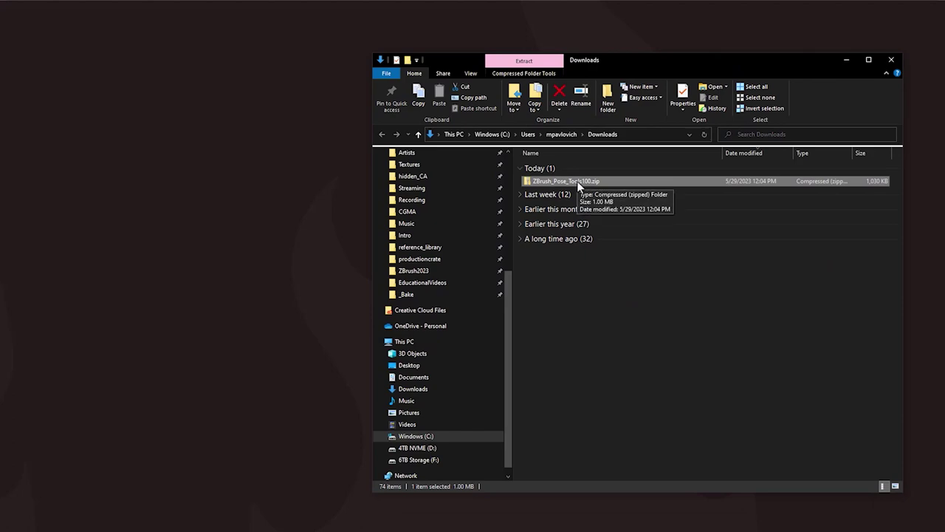
- Extract ZBrush_Pose_Tools100.zip onto the desktop with 7-Zip and locate the PoseToolsData folder and PoseTools.zsc file
drag(577, 181, 175, 243)
right_drag(175, 243, 71, 148)
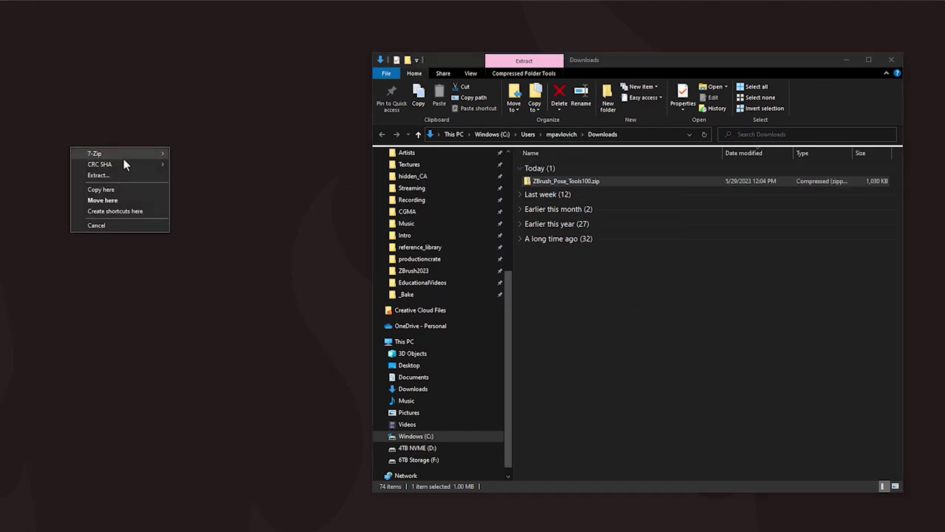
mouse_move(125, 152)
click(209, 186)
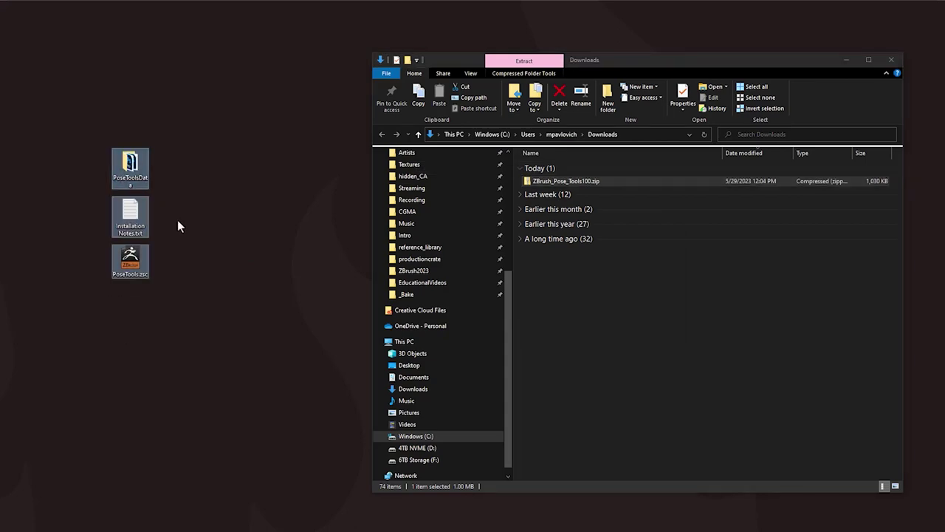
click(195, 172)
click(122, 174)
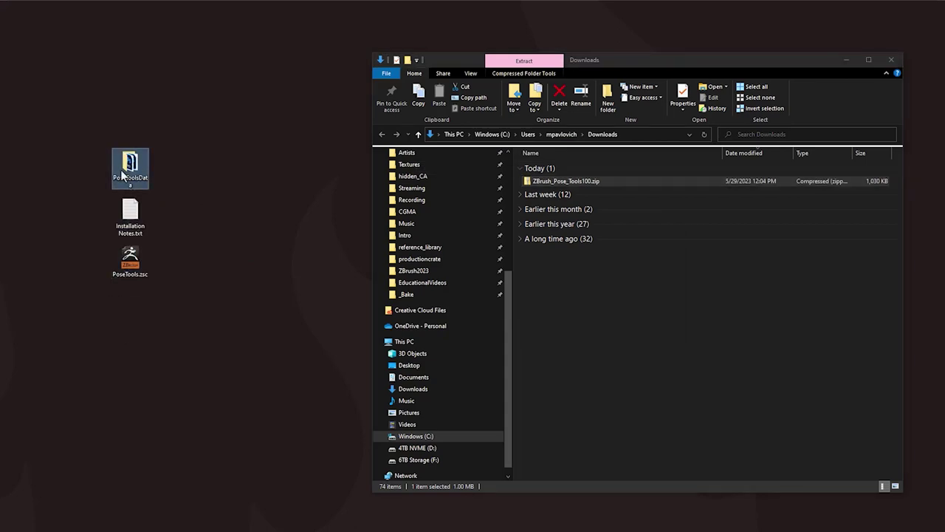
click(130, 259)
- Open the ZPlugs64 folder inside ZStartup of the Maxon ZBrush 2023 program folder
scroll(425, 342, up, 4)
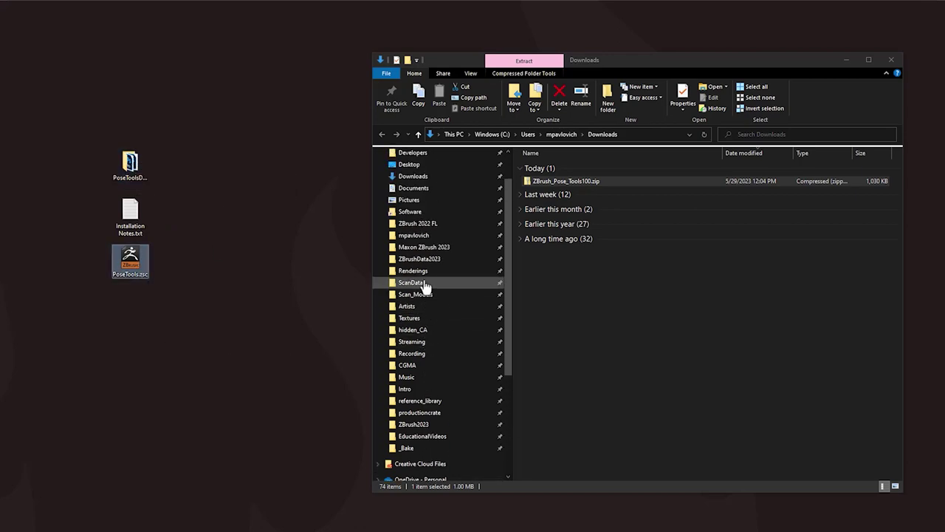
click(422, 247)
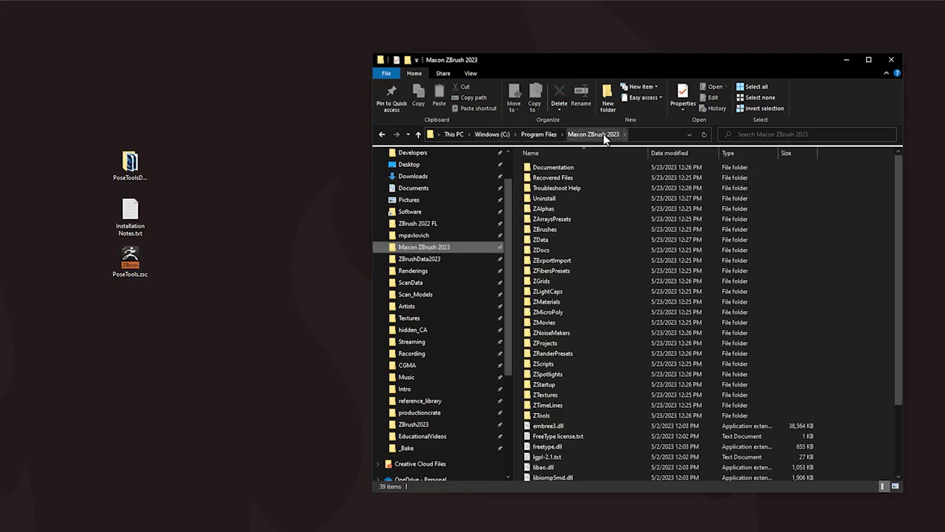
double_click(543, 384)
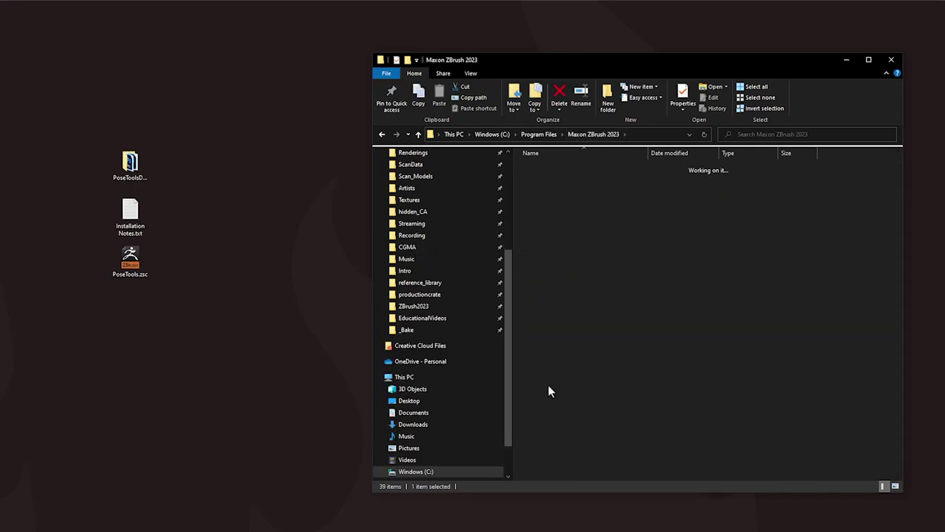
double_click(549, 354)
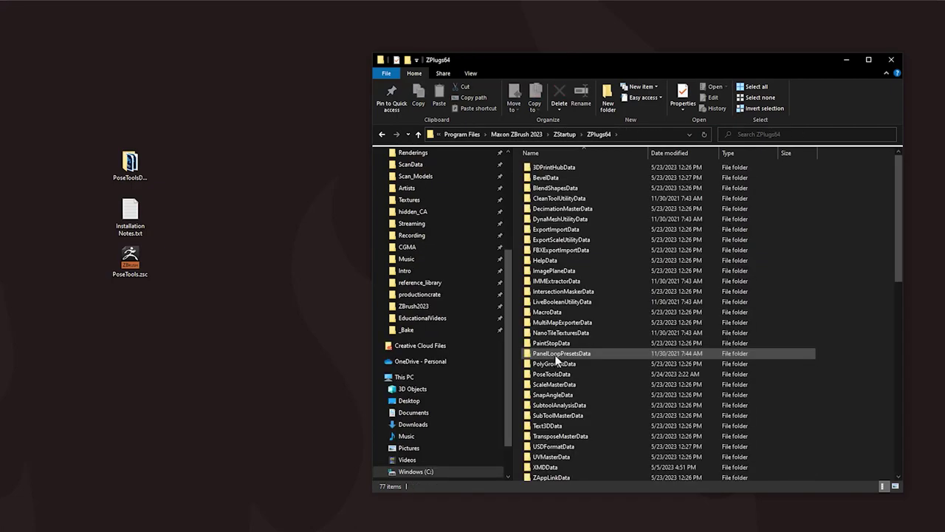
- Review the ZPlugs64 contents and the extracted PoseToolsData and PoseTools.zsc items, and close the folder window
click(582, 169)
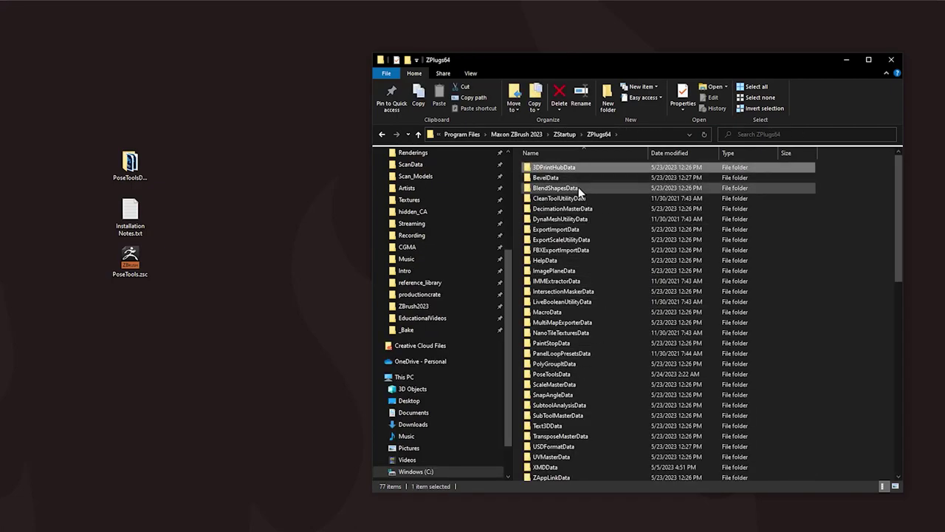
scroll(580, 222, down, 5)
click(587, 228)
scroll(583, 251, down, 7)
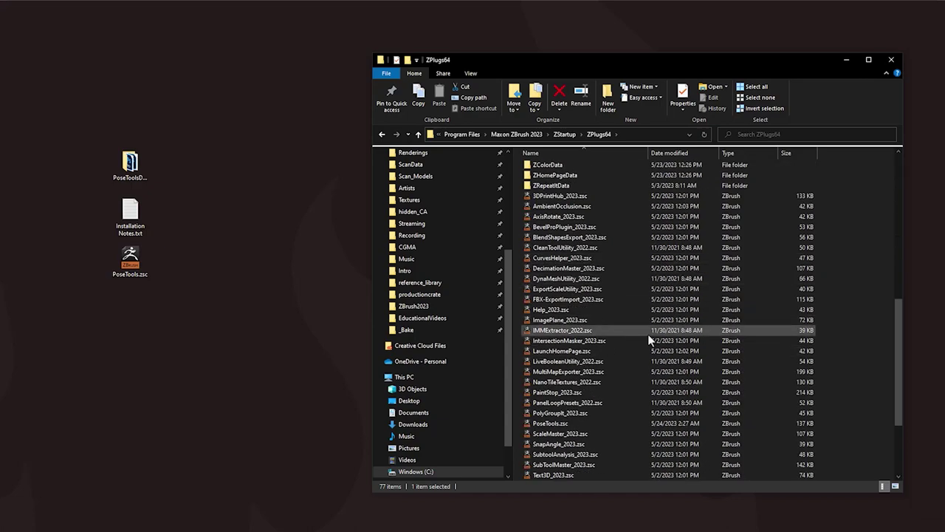
click(130, 164)
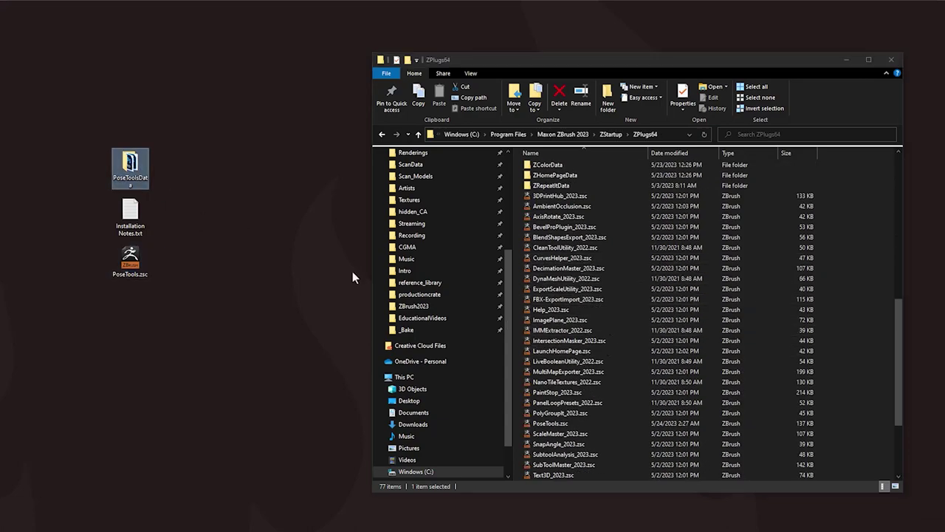
click(130, 260)
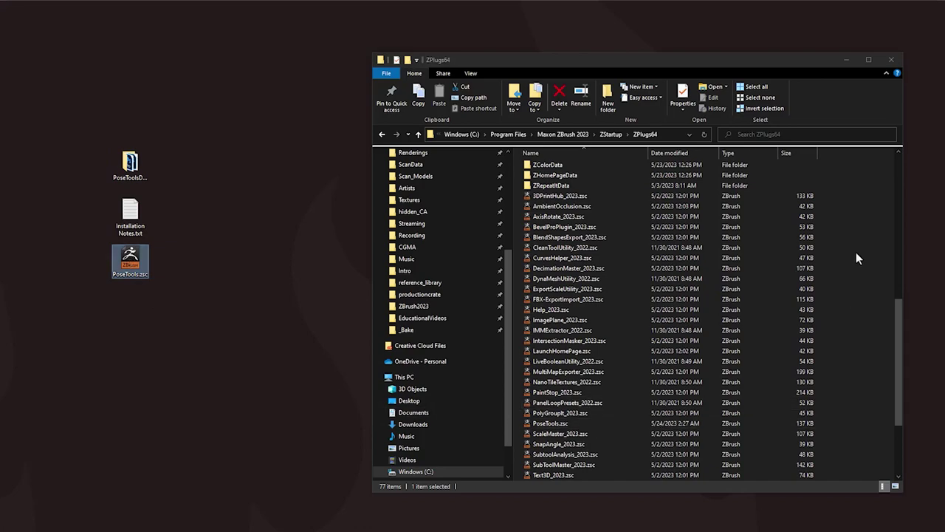
click(891, 61)
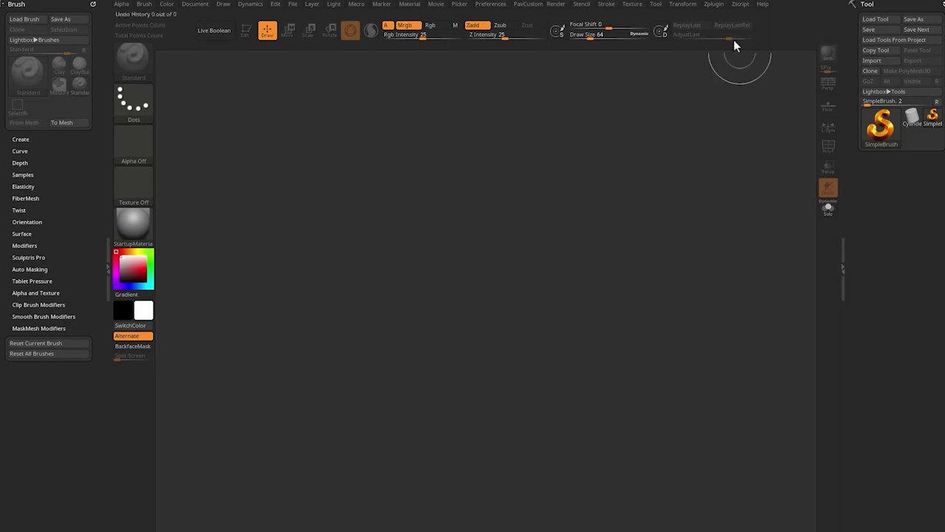
- In ZBrush, look for ZBrush Pose Tools among the plugins and remove the Brush palette from the tray
click(717, 4)
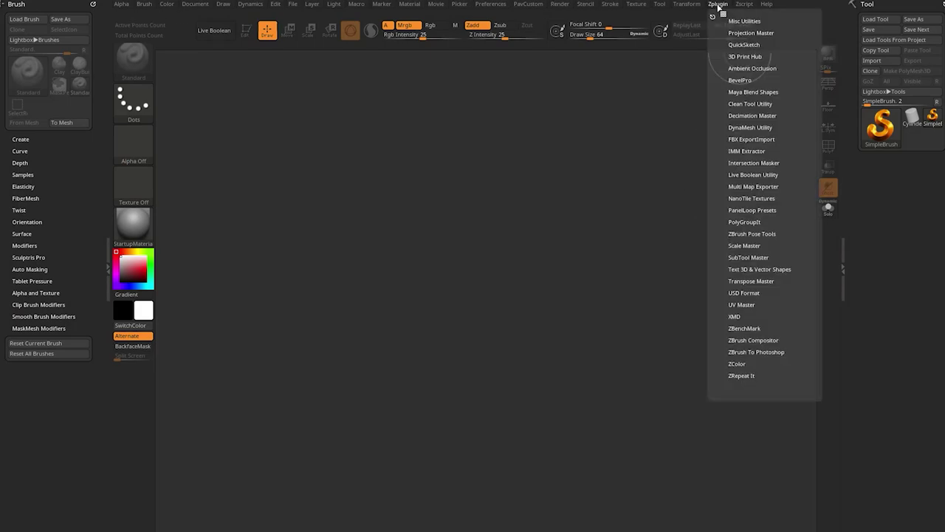
click(742, 245)
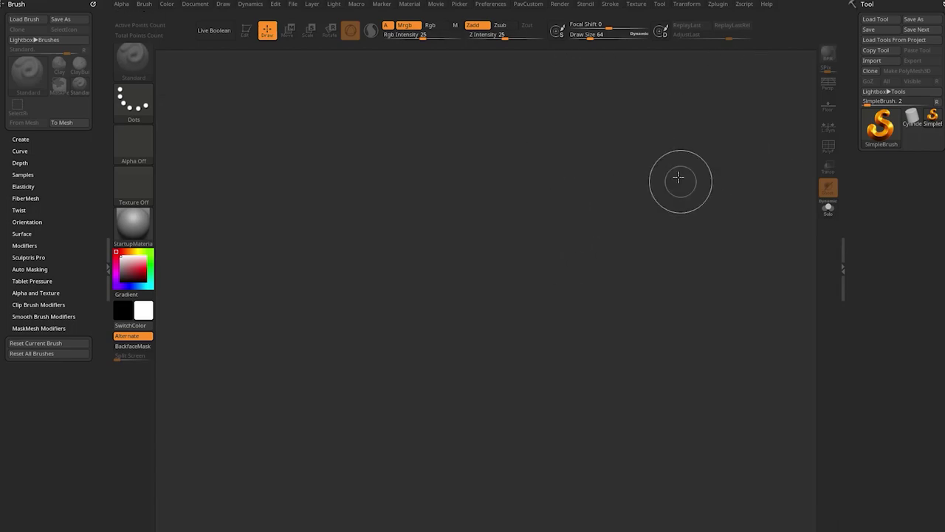
click(108, 270)
click(2, 267)
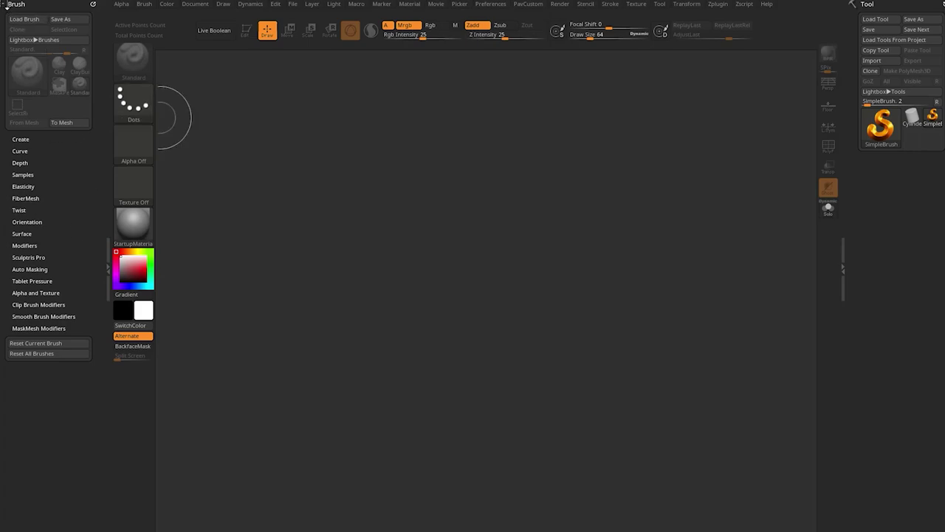
click(91, 5)
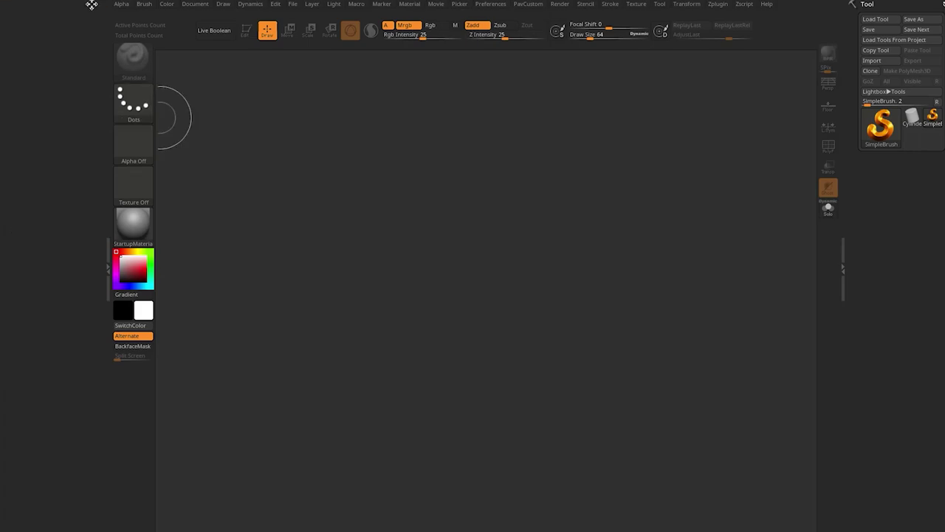
- Dock the Zplugin palette in the empty tray and display the full ZBrush Pose Tools section
click(720, 5)
drag(712, 13, 67, 65)
drag(80, 180, 80, 63)
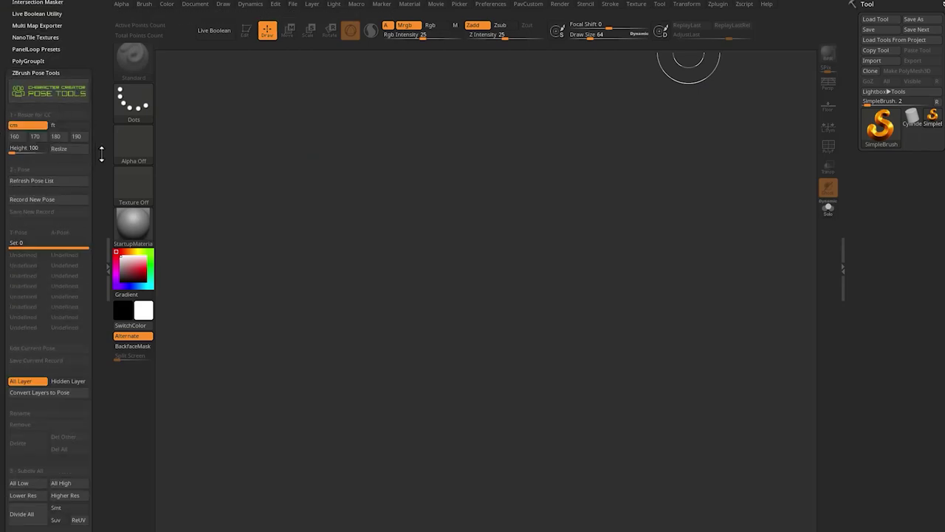
scroll(30, 168, down, 2)
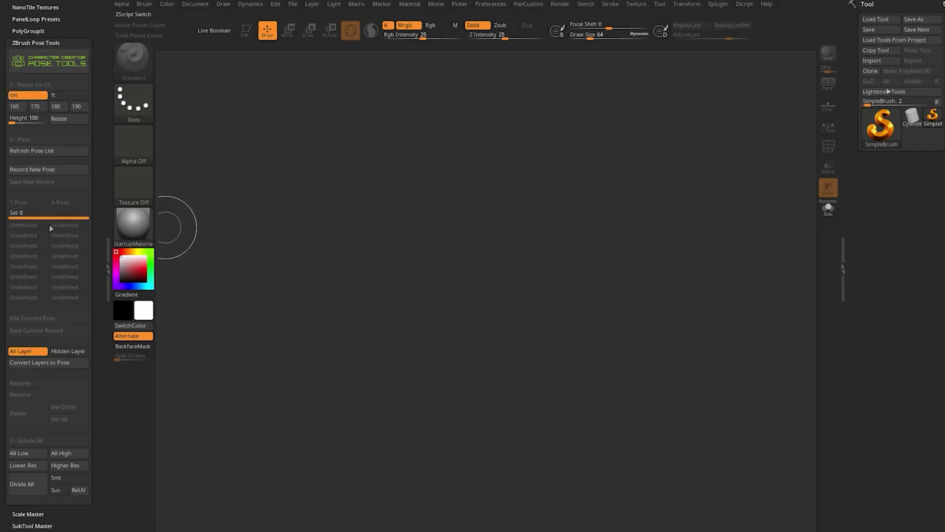
drag(95, 219, 96, 224)
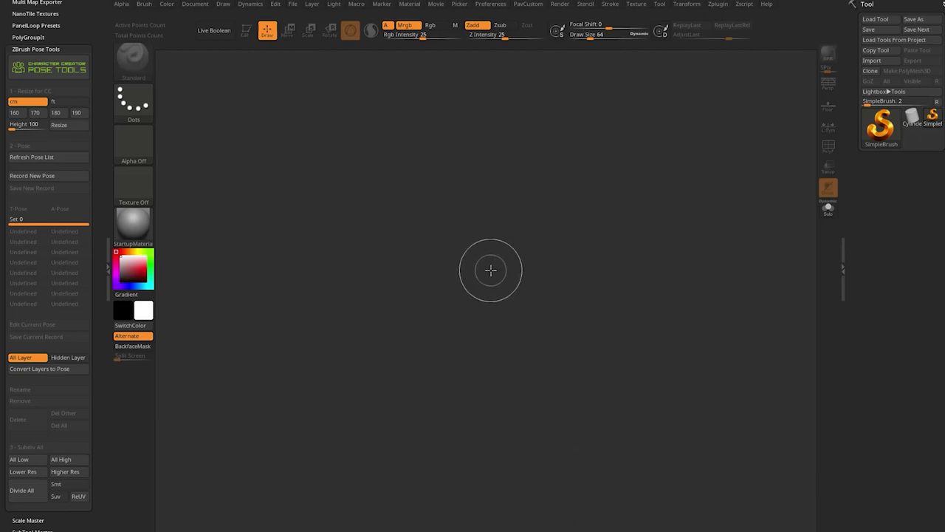
- Load the DemoSoldier.ZTL tool from Lightbox, draw it on the canvas and enter Edit mode
key(comma)
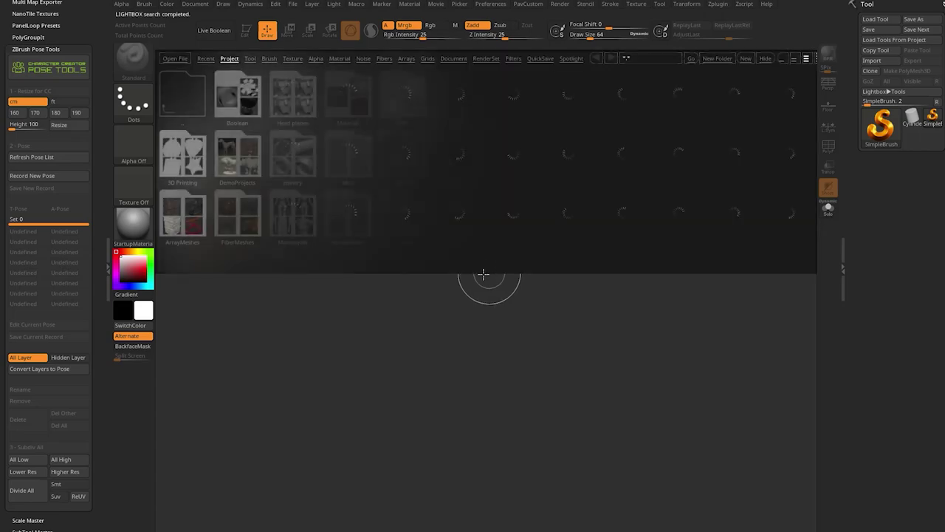
click(250, 59)
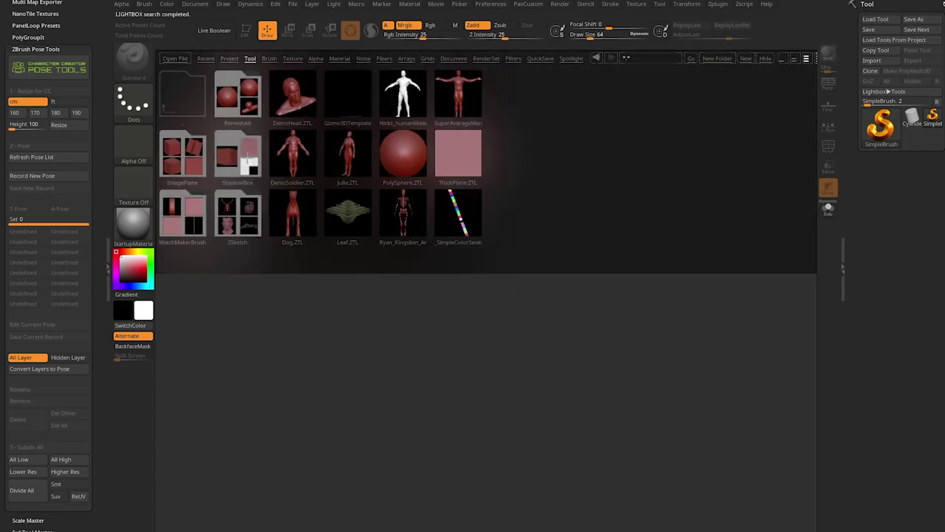
double_click(285, 154)
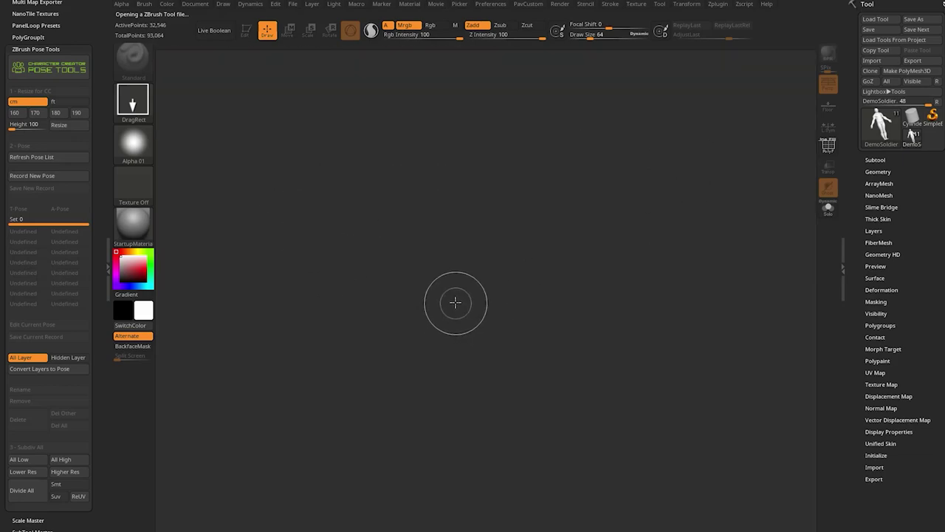
drag(453, 305, 465, 367)
click(246, 30)
shift+drag(547, 125, 612, 154)
drag(724, 181, 686, 171)
key(shift)
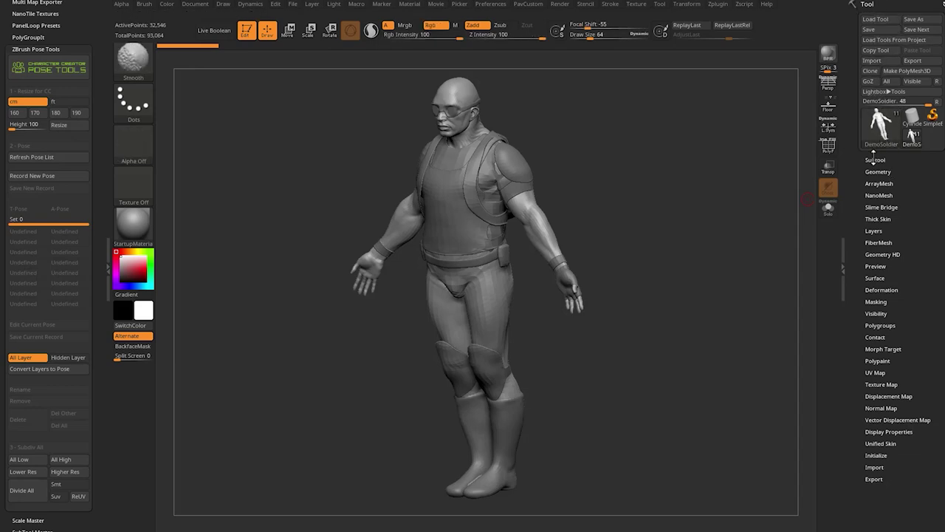
- Display the DemoSoldier's Subtool list and select the kneeGuards subtool
click(875, 160)
drag(878, 244, 878, 86)
mouse_move(653, 160)
mouse_down()
mouse_move(709, 152)
mouse_move(660, 162)
mouse_up()
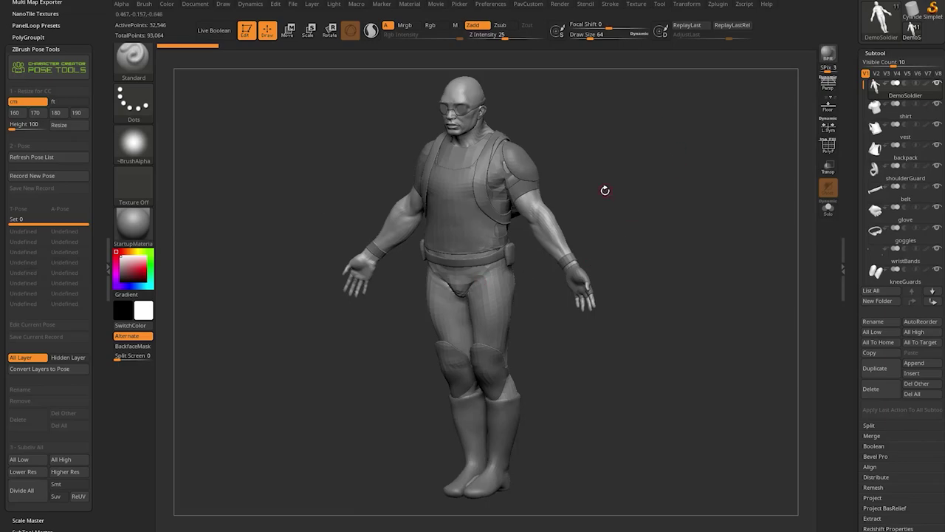
drag(606, 190, 599, 197)
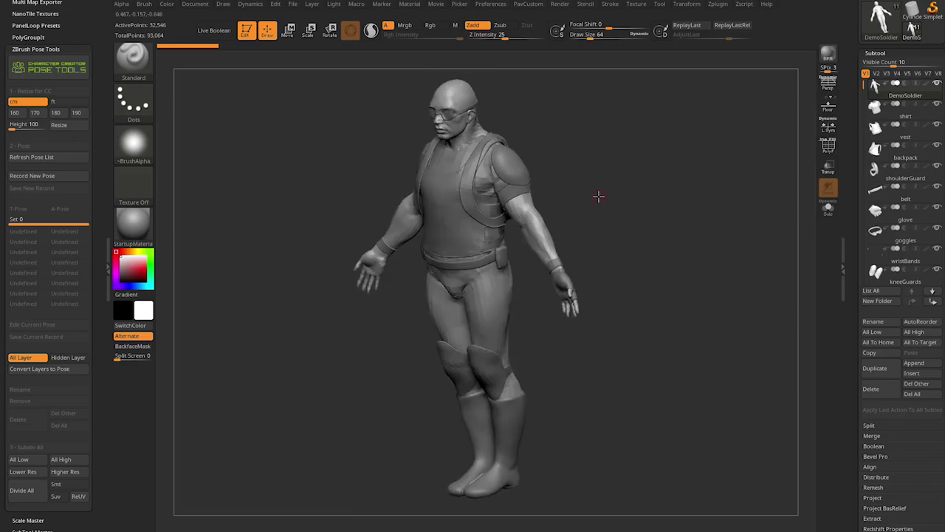
drag(603, 198, 617, 193)
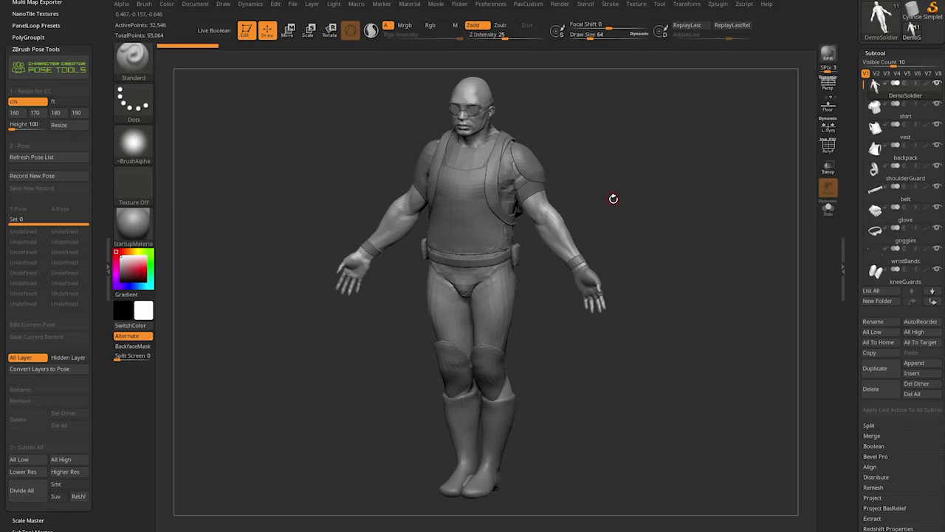
alt+click(454, 369)
shift+drag(546, 385, 561, 383)
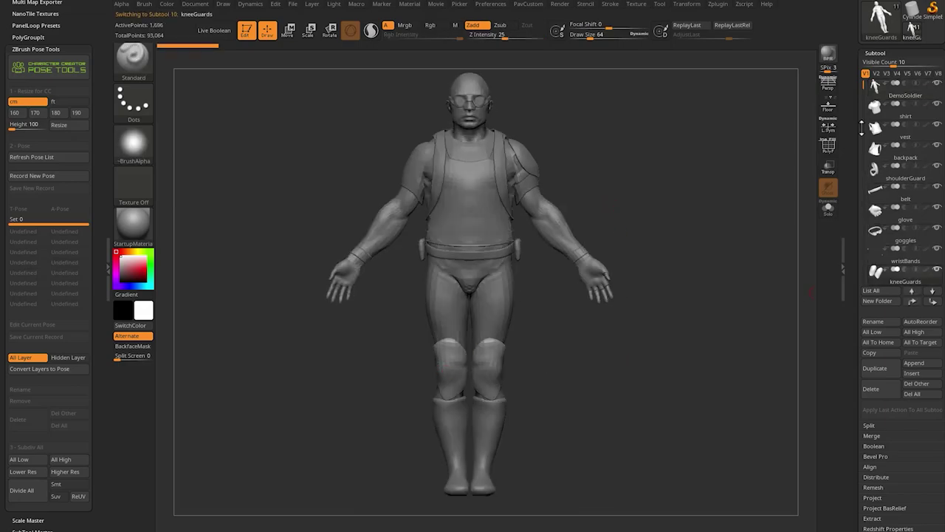
drag(862, 82, 854, 172)
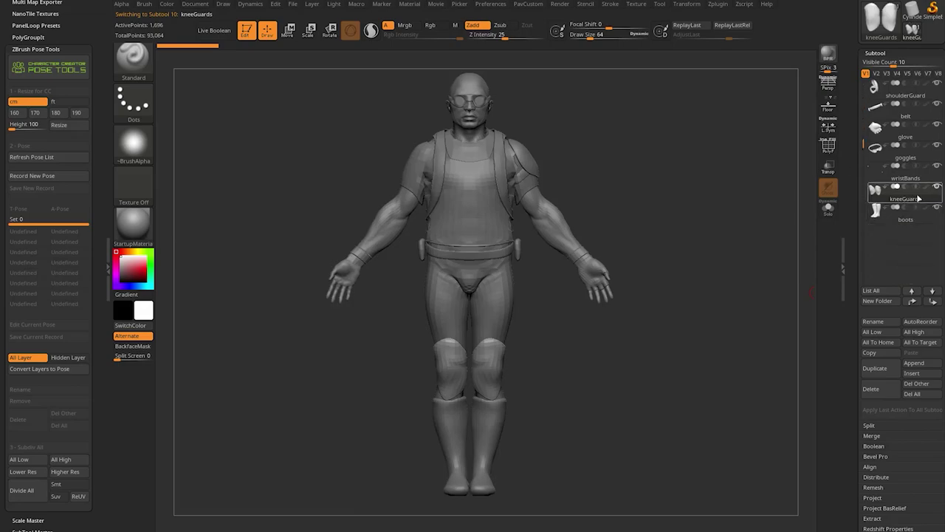
- Isolate the character's right knee guard by hiding the left one within the kneeGuards subtool
alt+drag(690, 229, 684, 241)
alt+drag(577, 366, 398, 297)
ctrl+shift+drag(574, 297, 403, 341)
ctrl+shift+click(669, 399)
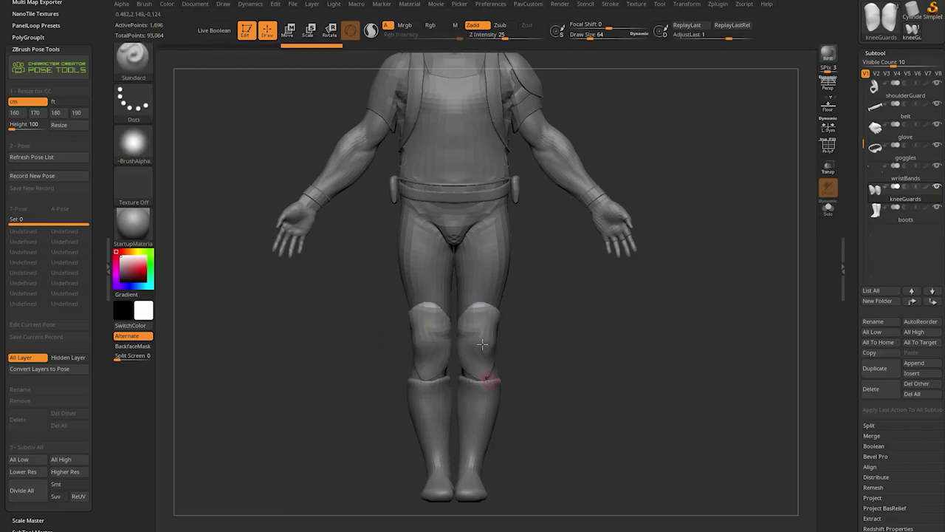
ctrl+shift+drag(382, 288, 420, 329)
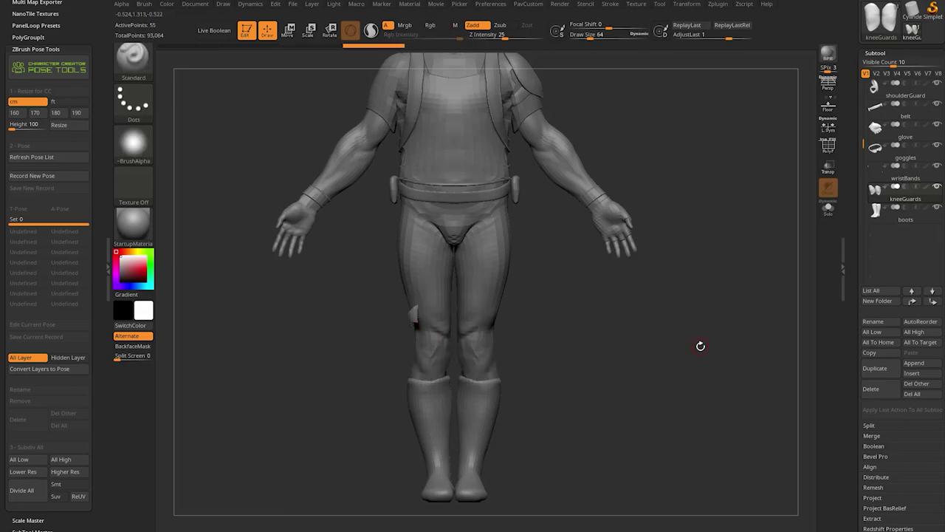
ctrl+shift+click(700, 345)
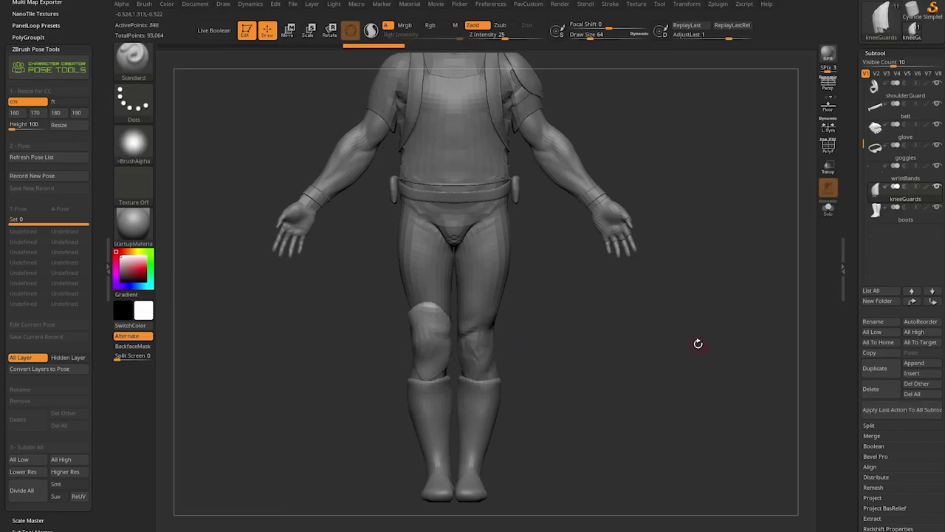
- Split the hidden left knee guard from kneeGuards into its own subtool with Split Hidden
scroll(858, 325, down, 3)
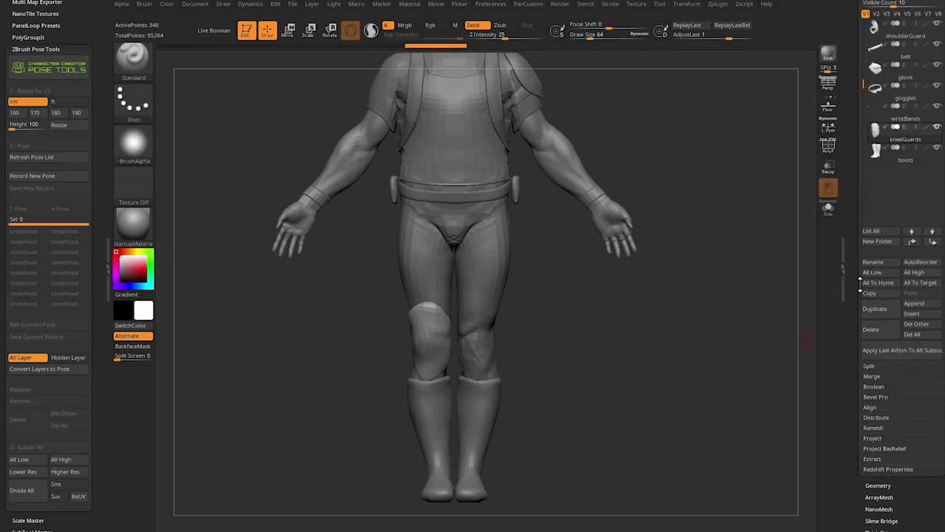
click(869, 358)
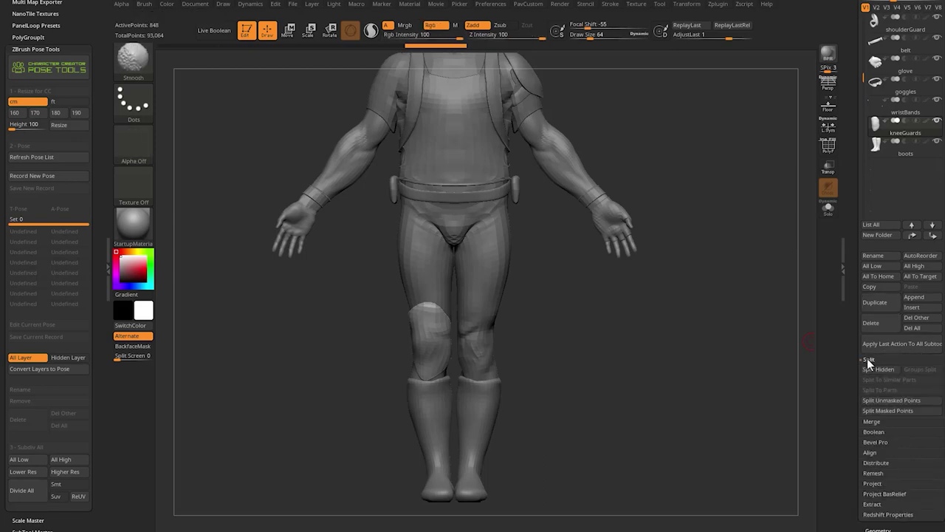
click(874, 370)
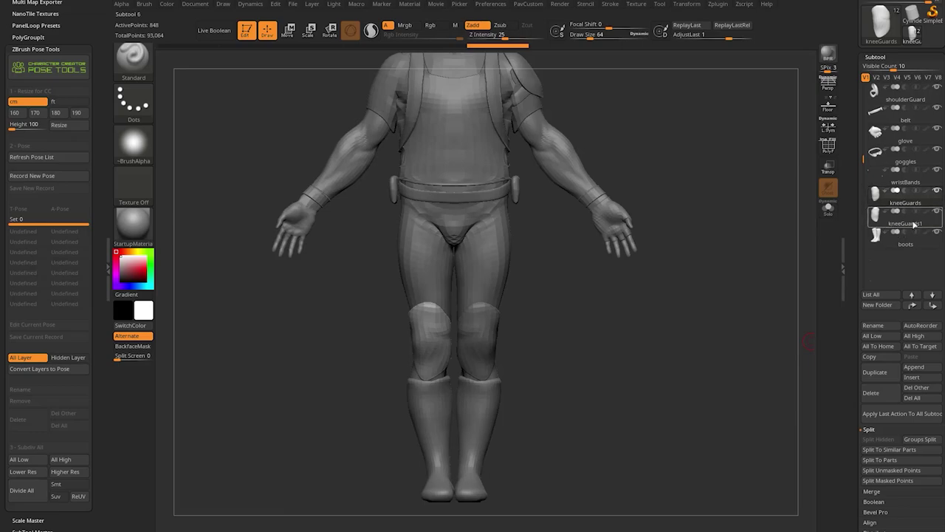
- Rename the right knee guard's subtool to Knee_R
mouse_move(916, 212)
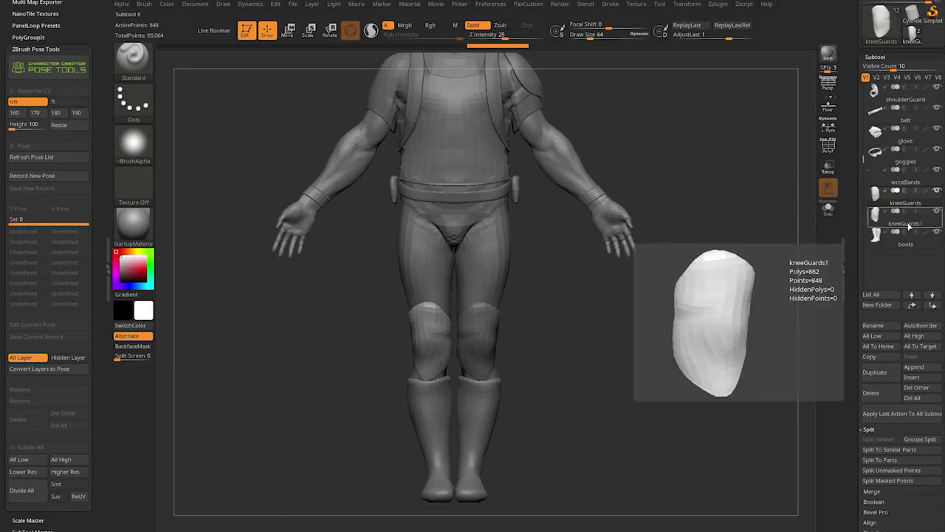
click(874, 325)
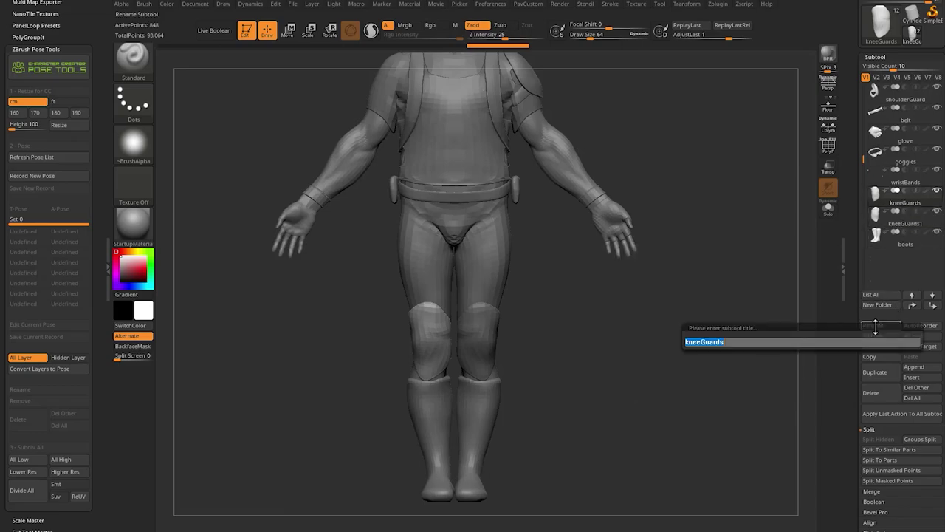
text(Knee_R)
key(Return)
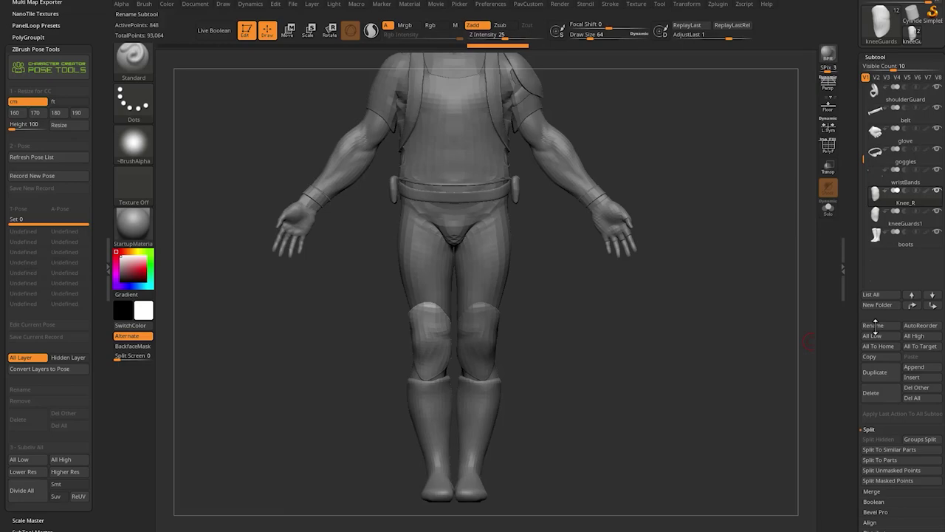
- Rename the kneeGuards1 subtool to Knee_L
click(917, 229)
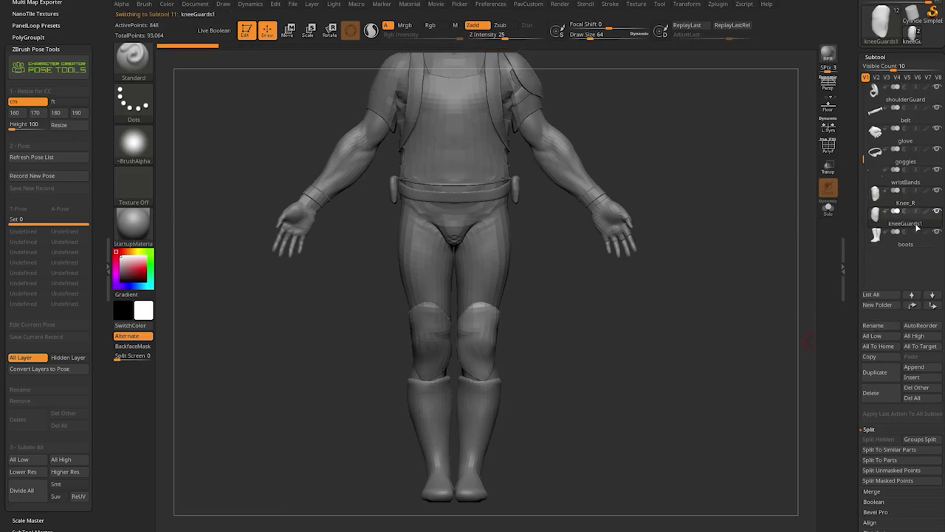
click(873, 326)
key(BackSpace)
text(Knee_L)
key(Return)
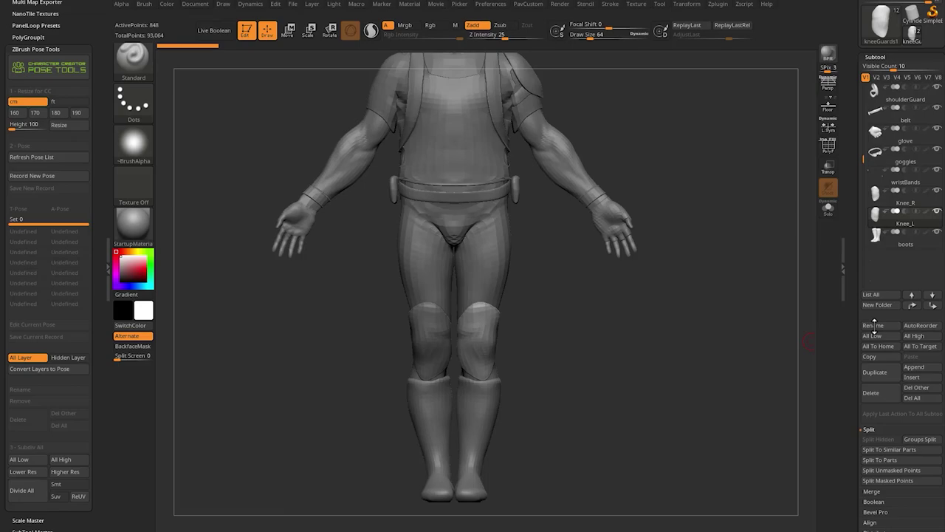
- Examine the full character around the separated knee guards and select the boots subtool
drag(709, 156, 693, 182)
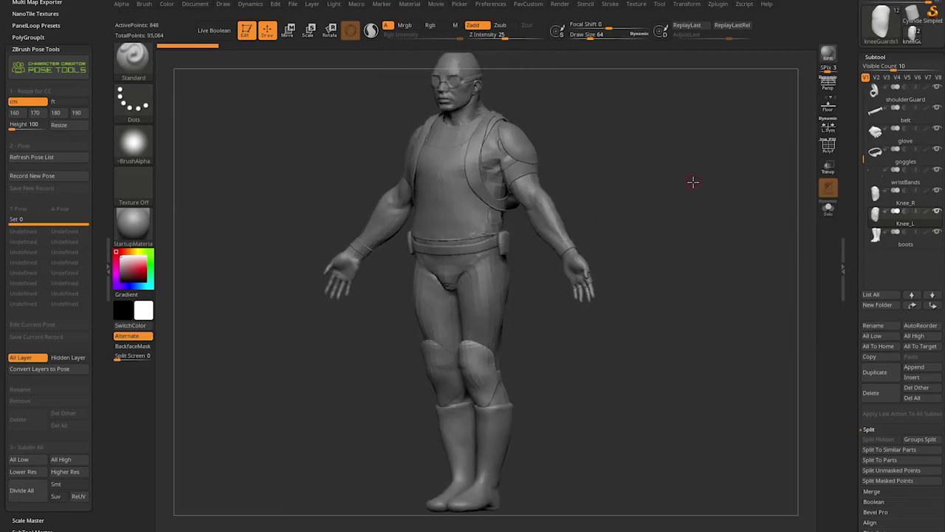
drag(649, 213, 538, 375)
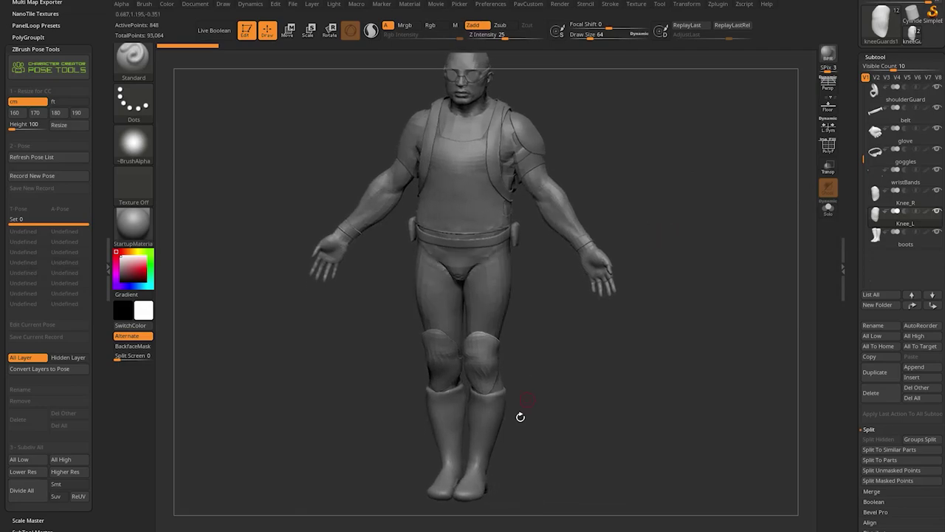
mouse_move(637, 344)
mouse_down()
mouse_move(637, 355)
mouse_move(627, 337)
mouse_up()
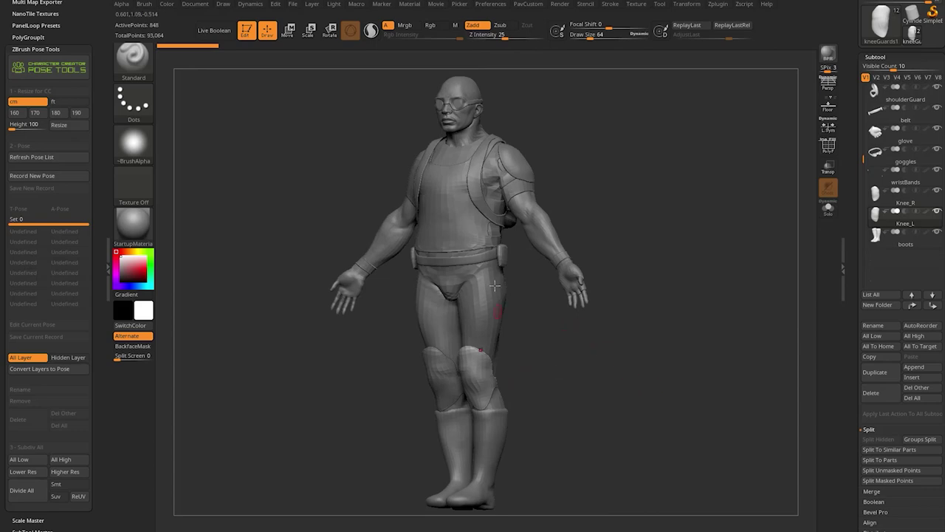
alt+click(490, 420)
drag(553, 430, 660, 428)
- In Character Creator, pose the character's left leg in FK mode using the CC_Base_L_Foot bone
drag(454, 213, 445, 246)
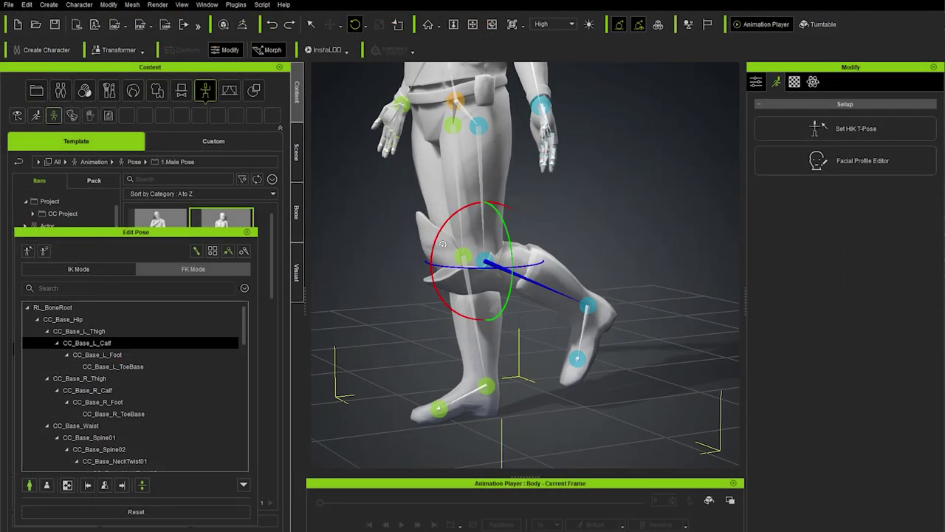
click(586, 309)
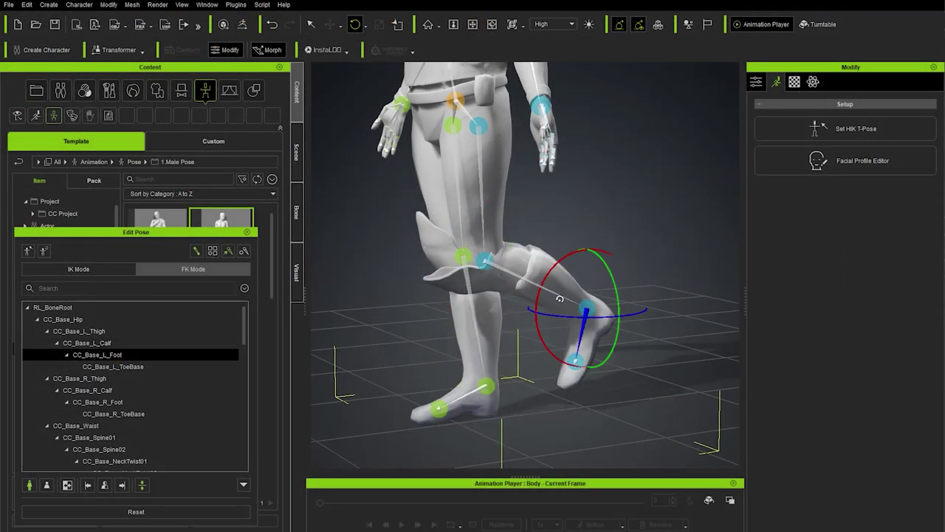
drag(554, 266, 567, 261)
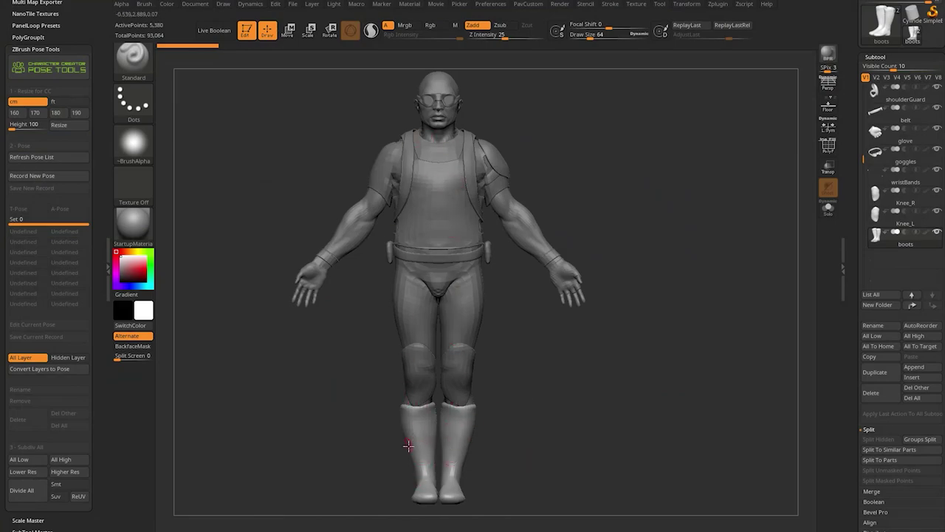
- In ZBrush, switch between the Knee_R and Knee_L subtools and inspect both knee guards from the front and side
alt+click(416, 392)
alt+click(449, 370)
alt+click(415, 375)
drag(508, 364, 584, 396)
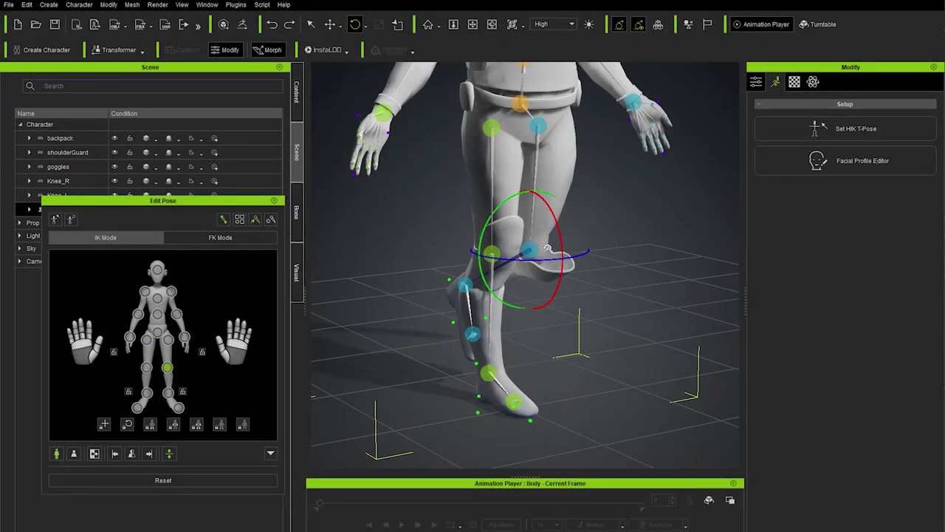
drag(547, 247, 502, 226)
click(495, 253)
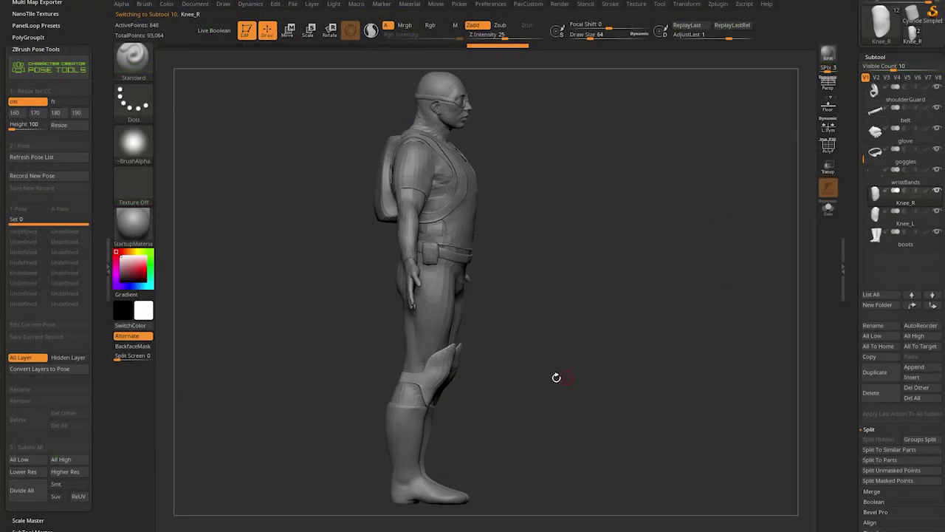
drag(554, 391, 525, 376)
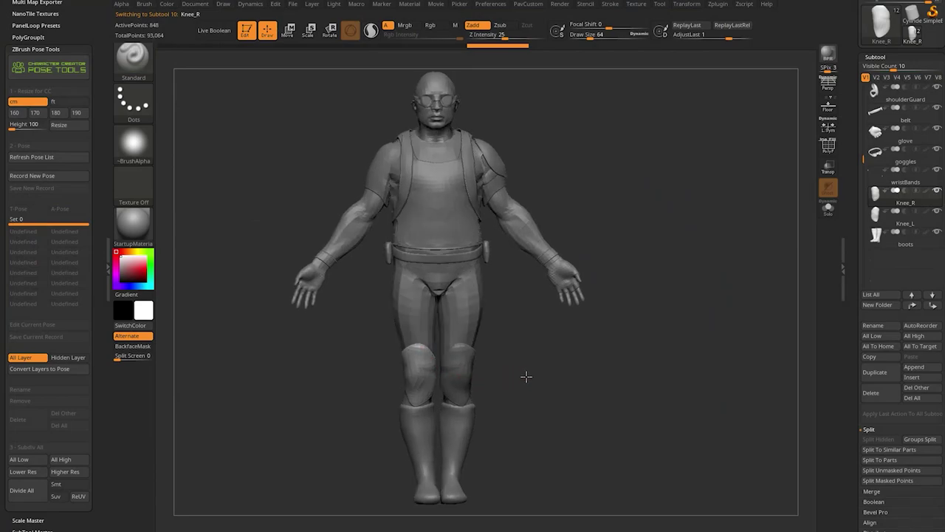
alt+click(453, 366)
alt+click(427, 376)
alt+drag(586, 375, 690, 362)
drag(698, 240, 663, 236)
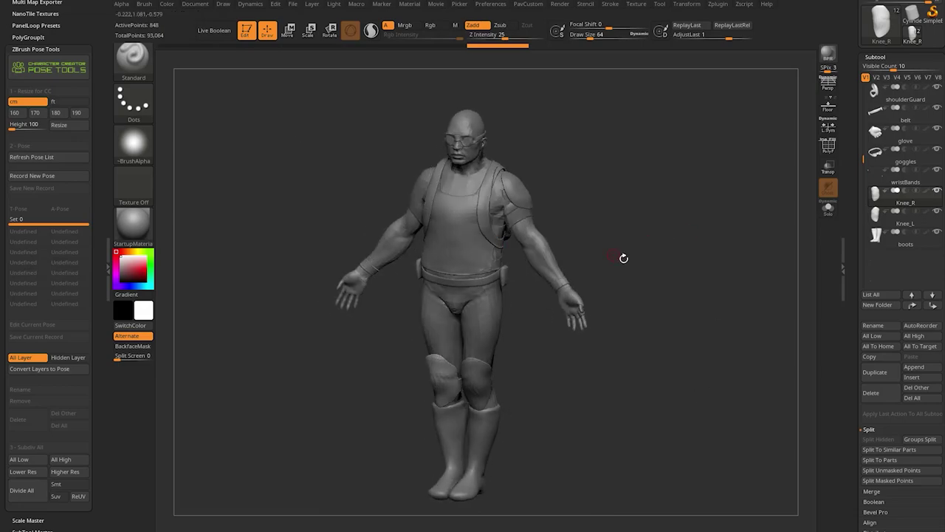
shift+drag(586, 245, 772, 293)
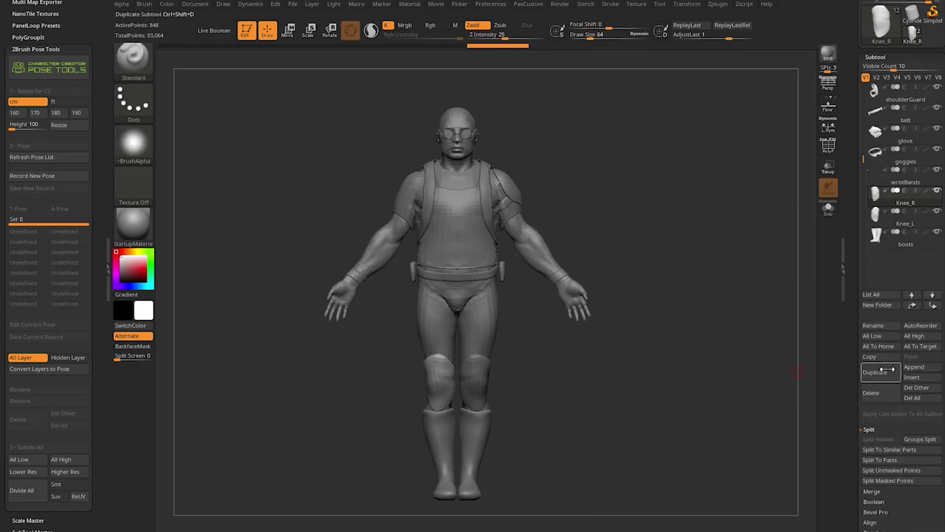
- Insert a 3D cube as a new subtool, select it and delete it
click(913, 377)
click(683, 361)
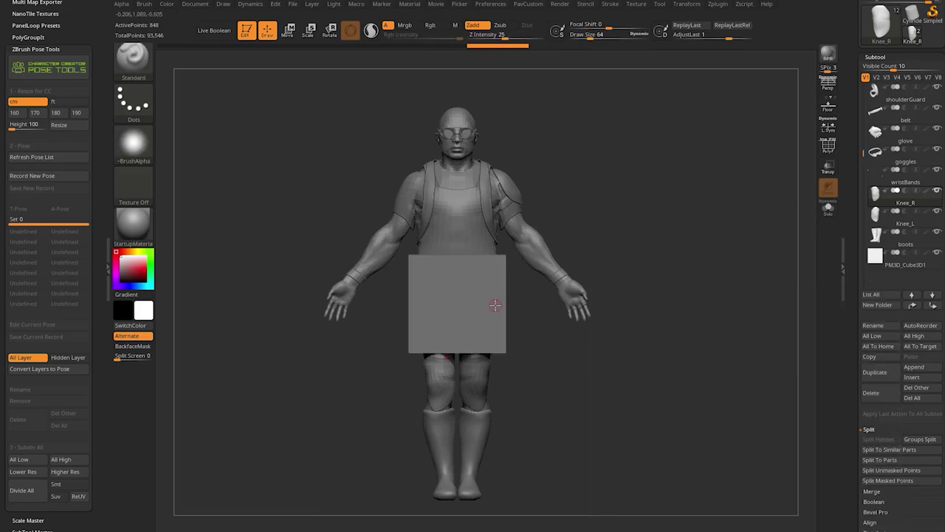
alt+click(490, 295)
drag(583, 364, 599, 376)
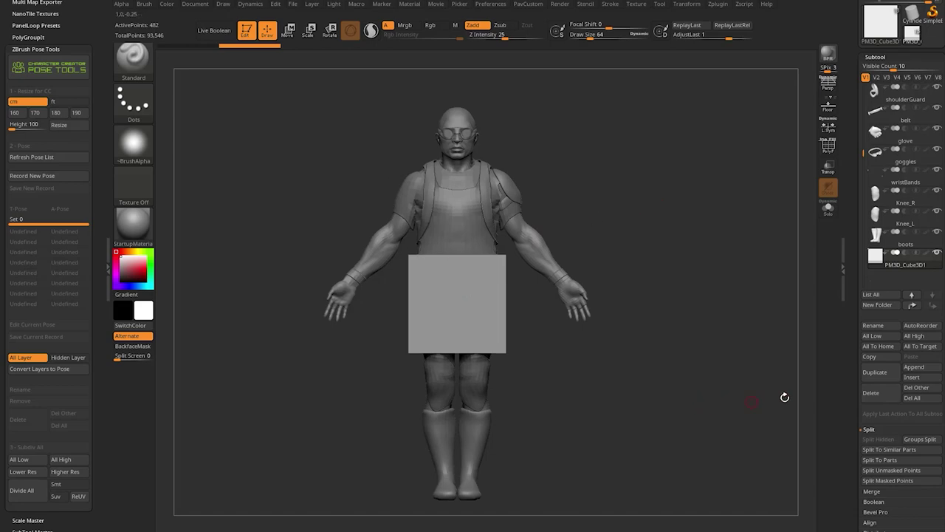
click(871, 392)
click(845, 411)
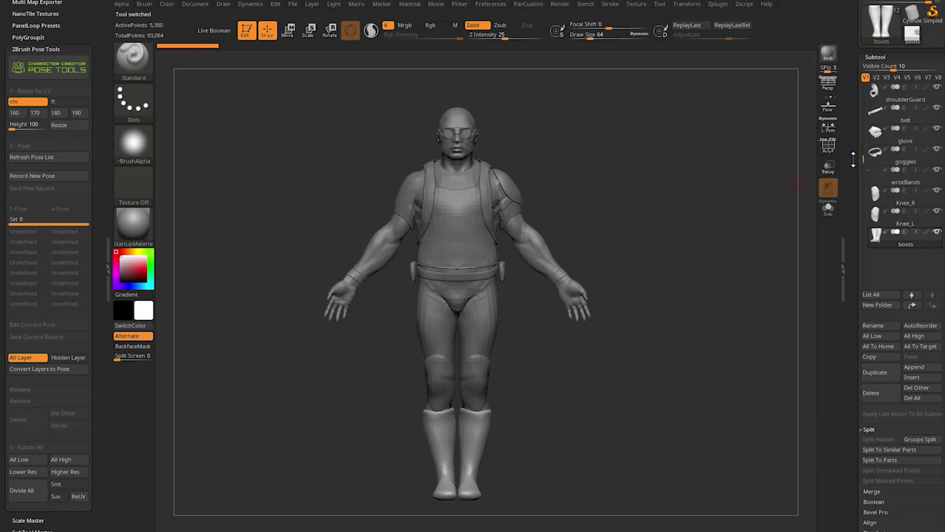
- Select the DemoSoldier body subtool, examine it alone in Solo mode and restore the display of all subtools
drag(863, 156, 865, 83)
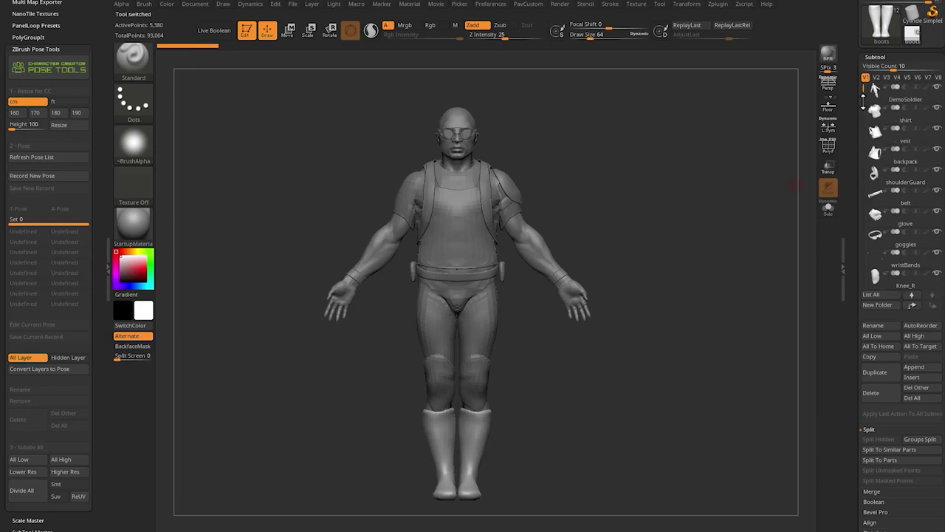
click(909, 97)
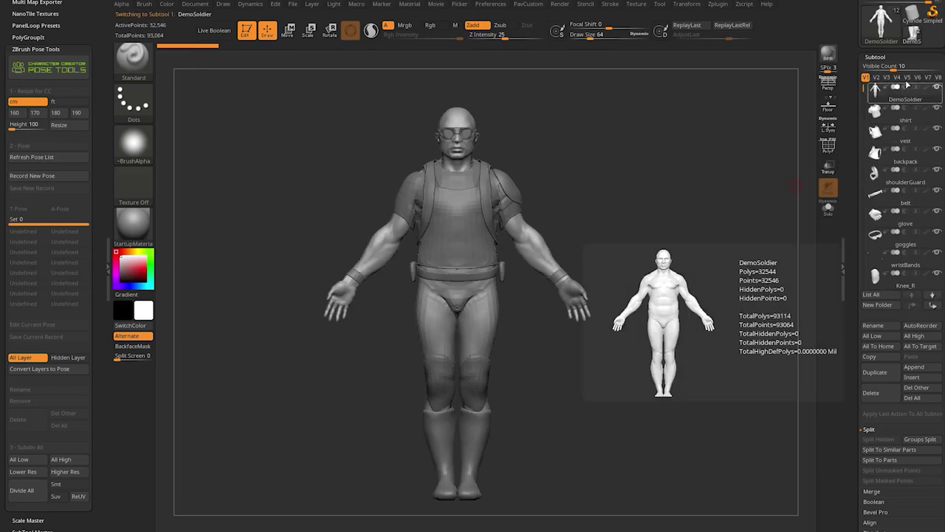
click(829, 208)
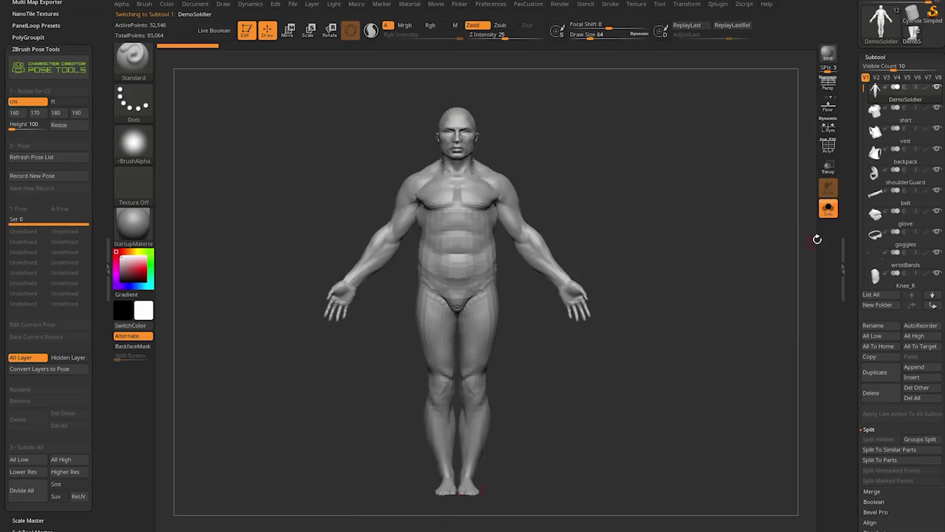
click(829, 208)
mouse_move(656, 239)
mouse_down()
mouse_move(661, 248)
mouse_move(659, 225)
mouse_up()
alt+drag(648, 154, 698, 175)
drag(406, 176, 540, 185)
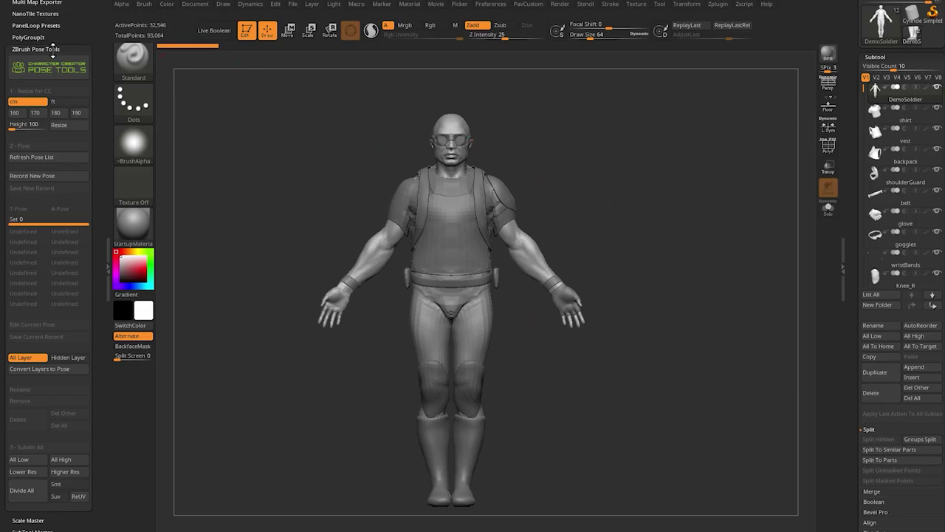
- Set the Resize for CC unit to feet and the character height to the 6.23 ft preset
mouse_move(32, 94)
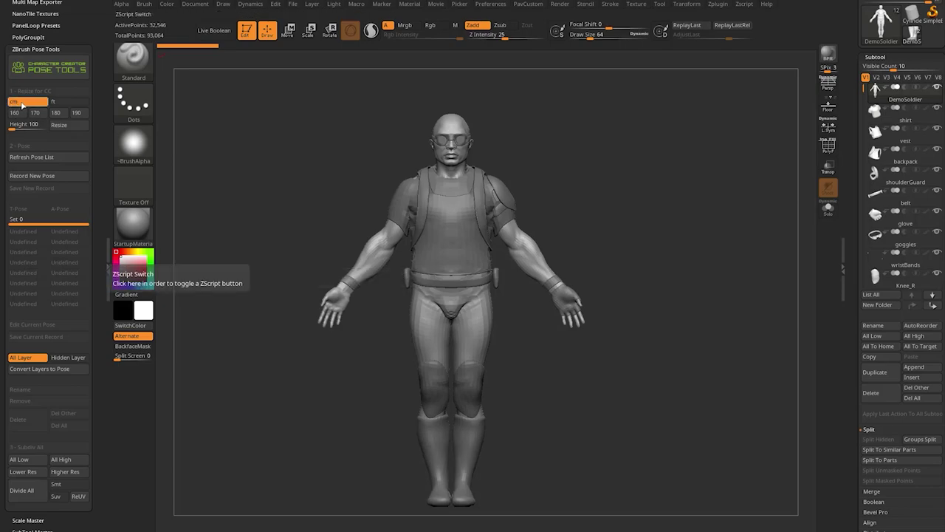
click(65, 104)
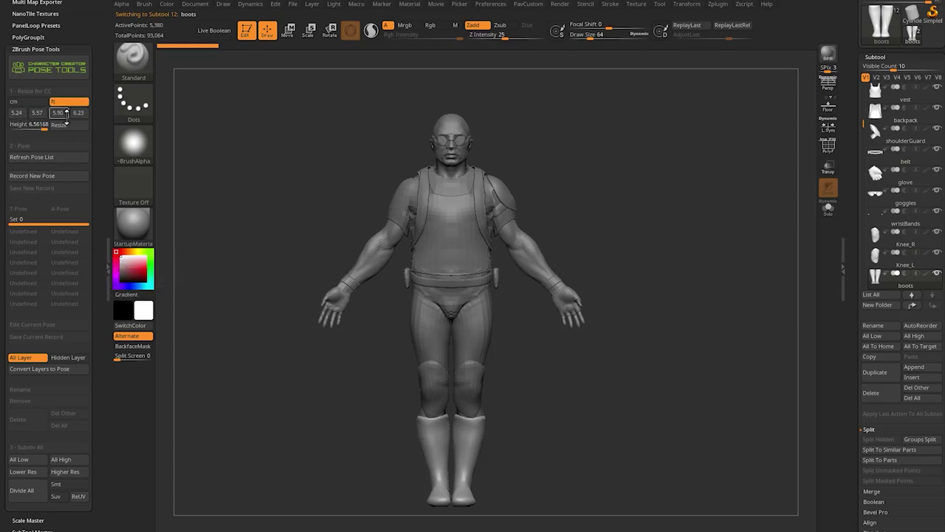
click(16, 112)
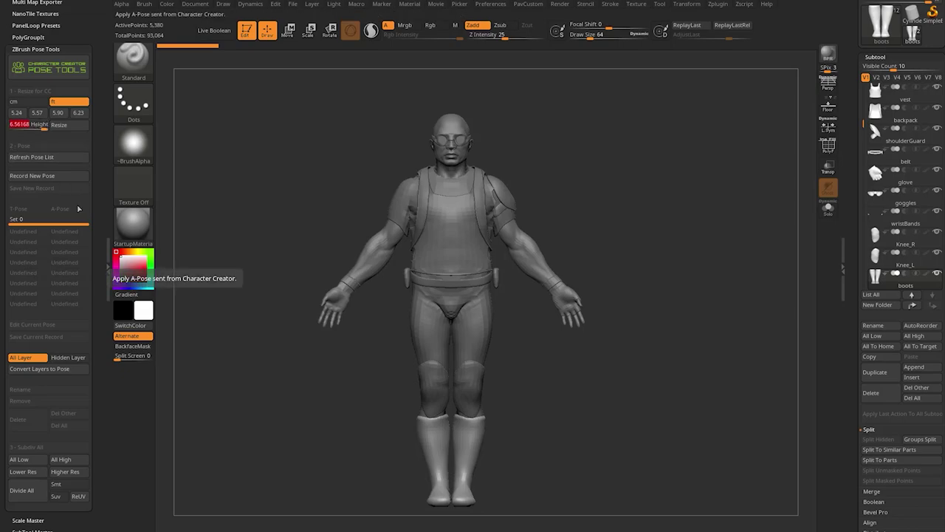
click(79, 113)
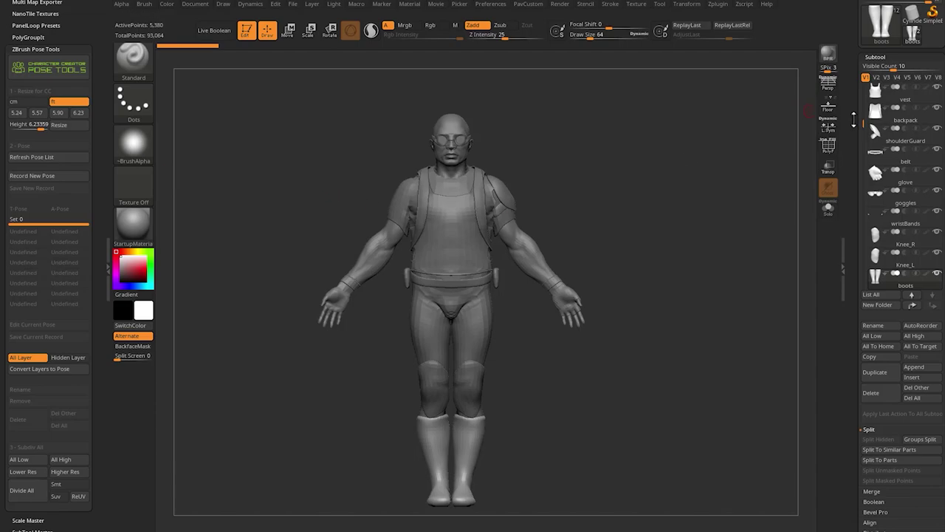
- Select the DemoSoldier body subtool and resize the character for Character Creator, accepting the proposed height adjustment
scroll(901, 111, up, 2)
click(901, 99)
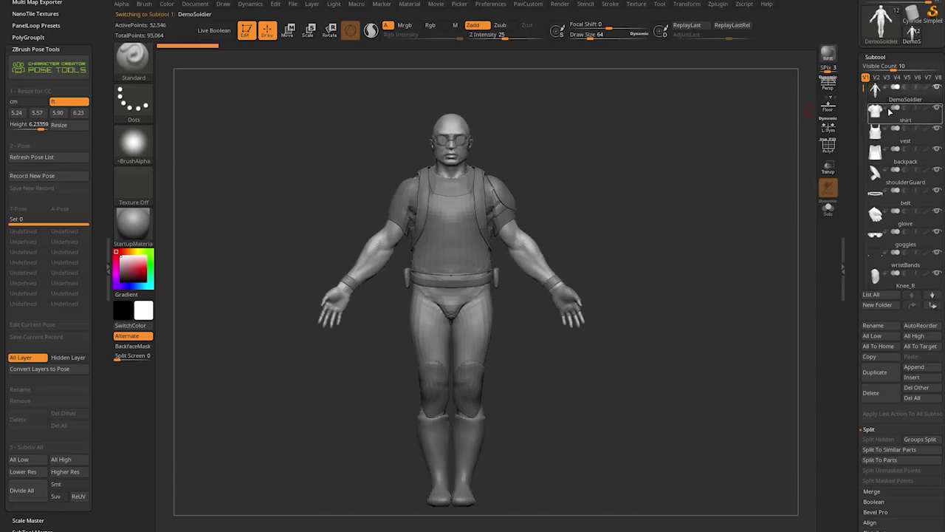
click(59, 124)
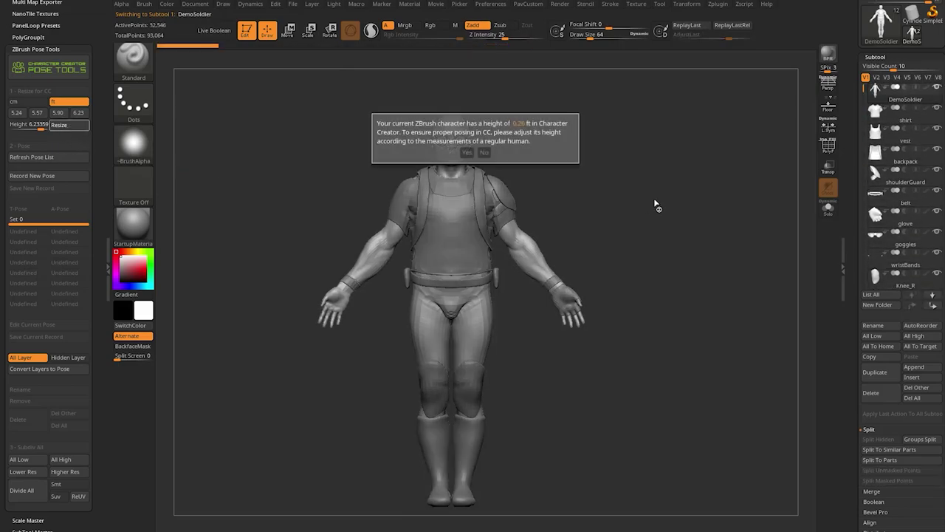
click(461, 153)
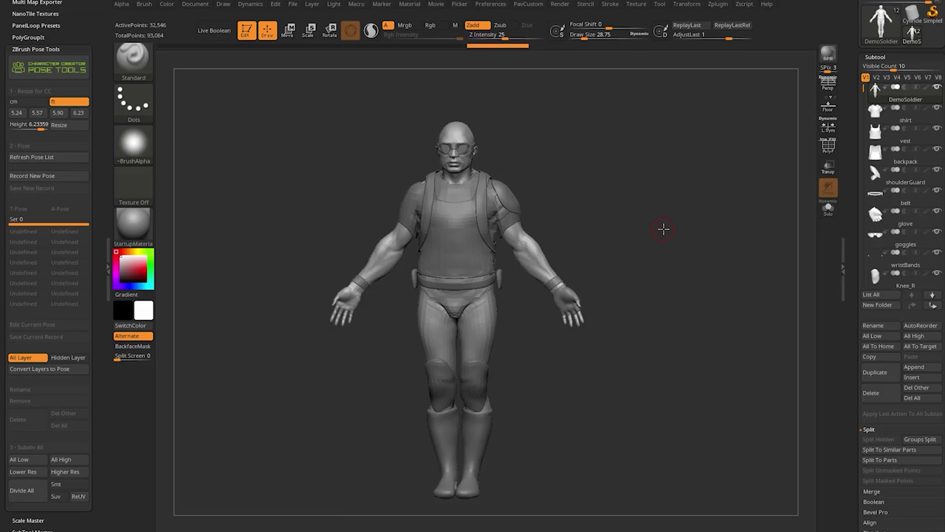
- Show the floor grid and examine from several angles how the soldier's feet rest on it
drag(433, 152, 599, 168)
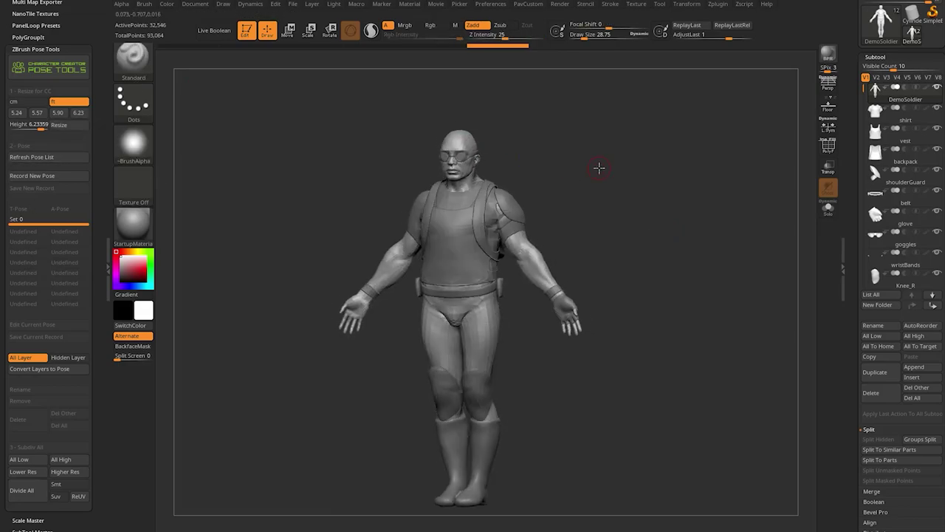
drag(599, 168, 622, 197)
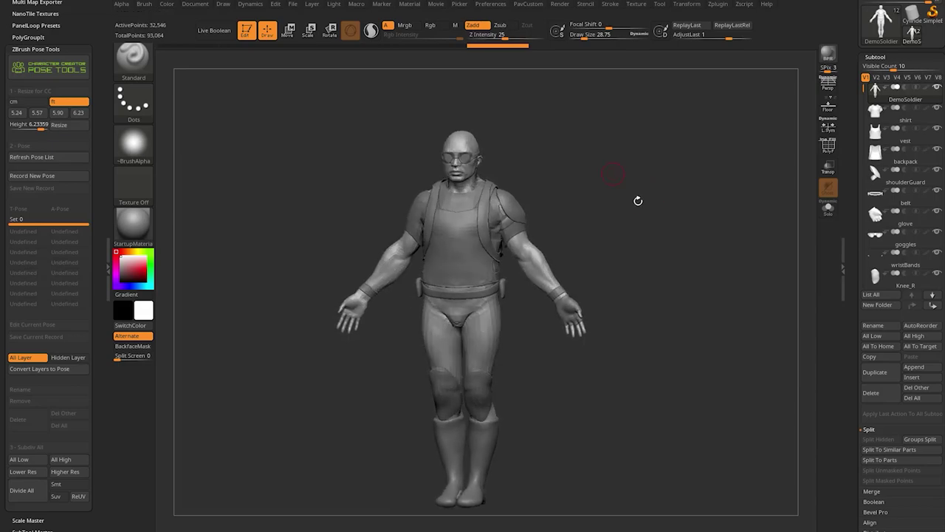
click(827, 108)
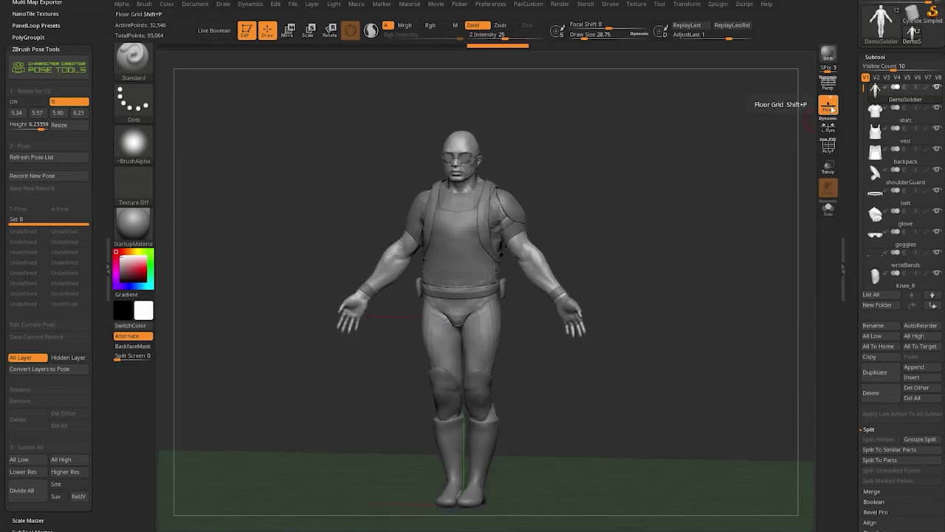
drag(787, 128, 663, 413)
click(832, 104)
click(833, 102)
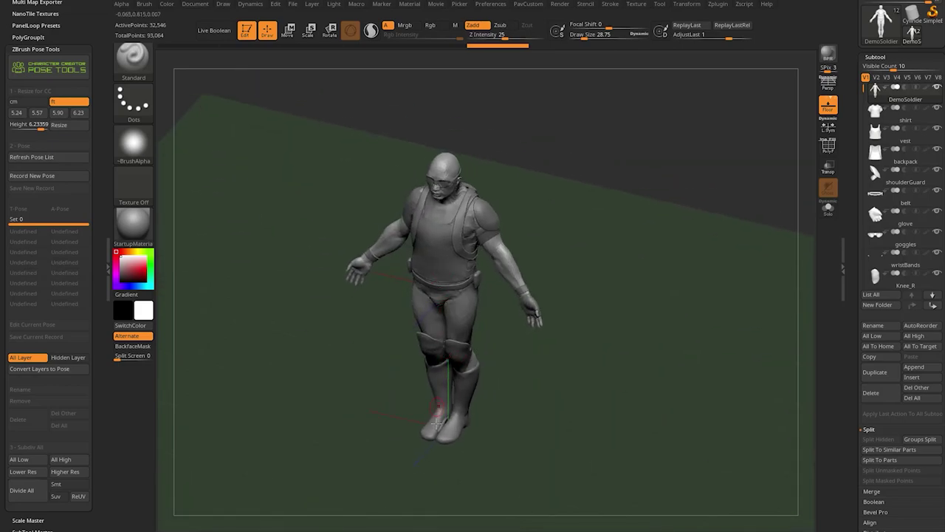
drag(547, 412, 546, 390)
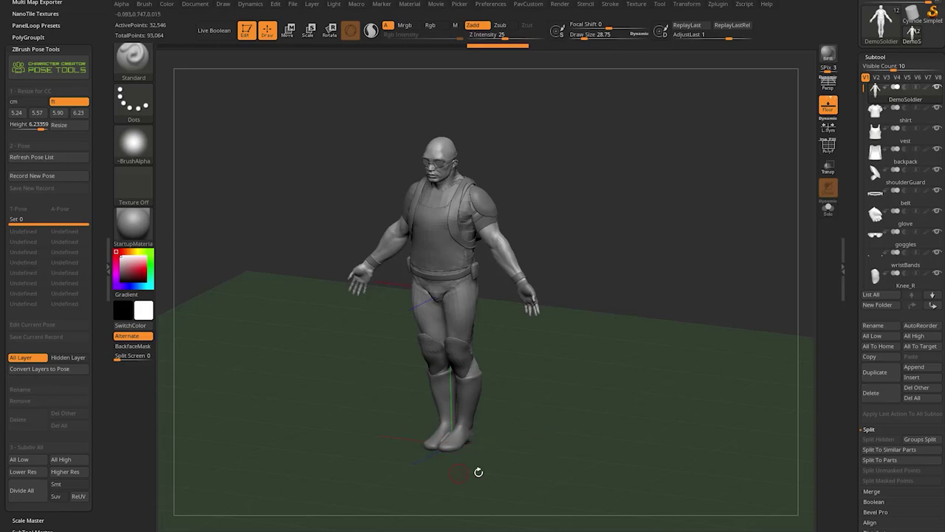
drag(458, 461, 487, 407)
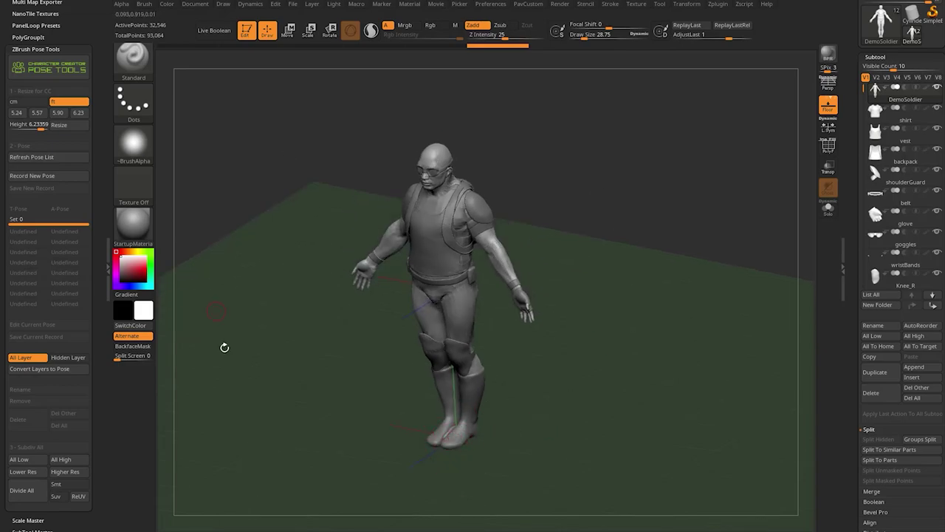
- Render the soldier's floor shadow with BPR and check the feet against the floor grid from the front and at an angle
click(827, 58)
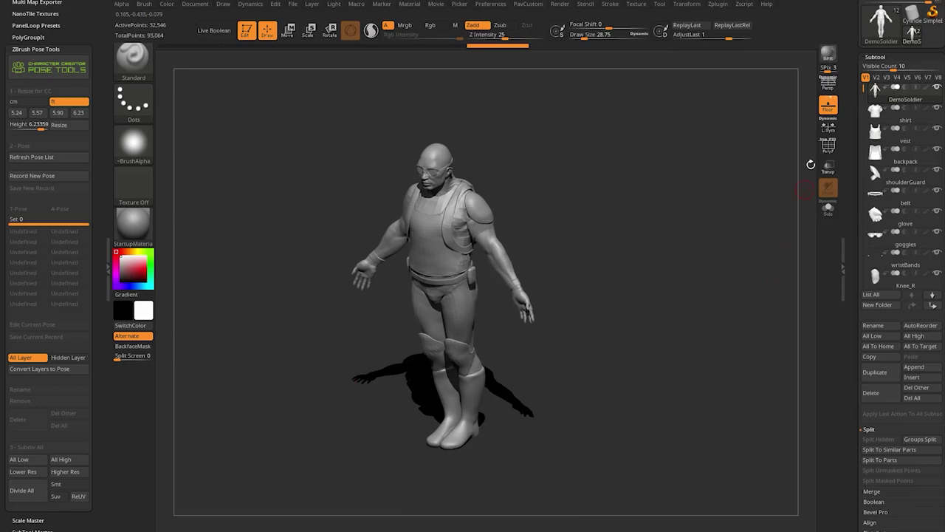
click(828, 106)
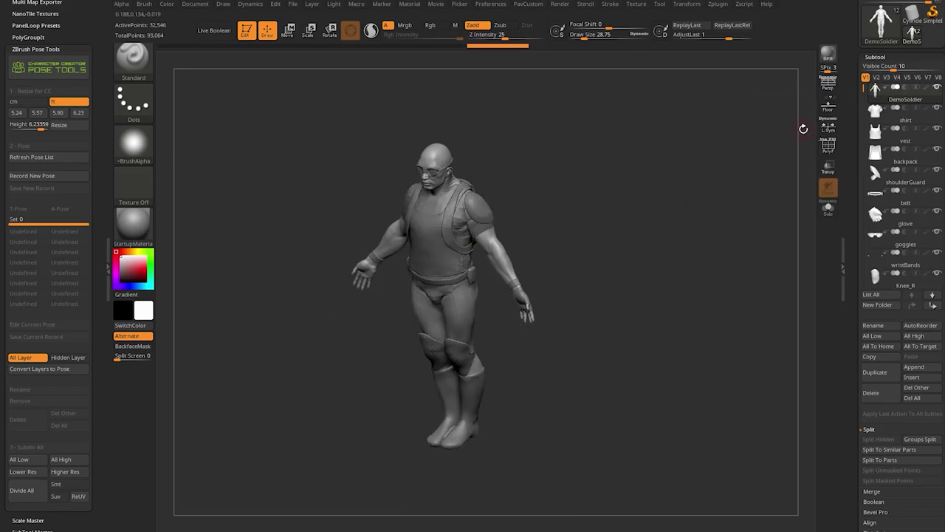
click(825, 105)
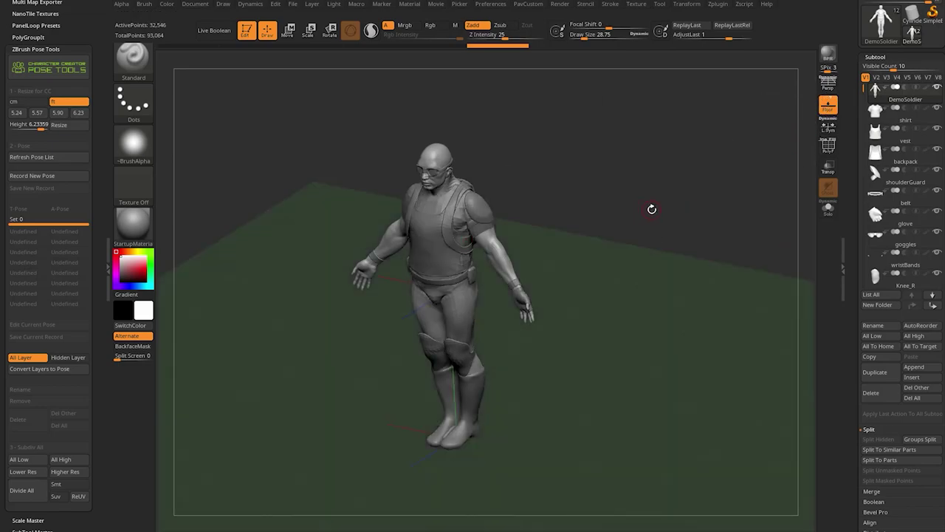
mouse_move(652, 253)
mouse_down()
mouse_move(667, 229)
mouse_move(607, 249)
mouse_move(658, 243)
mouse_move(644, 251)
mouse_up()
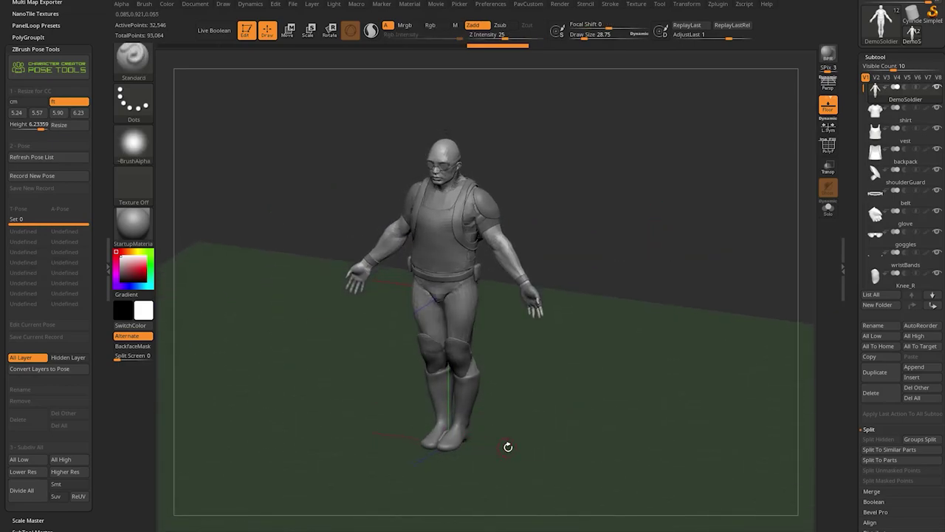
shift+drag(539, 428, 495, 318)
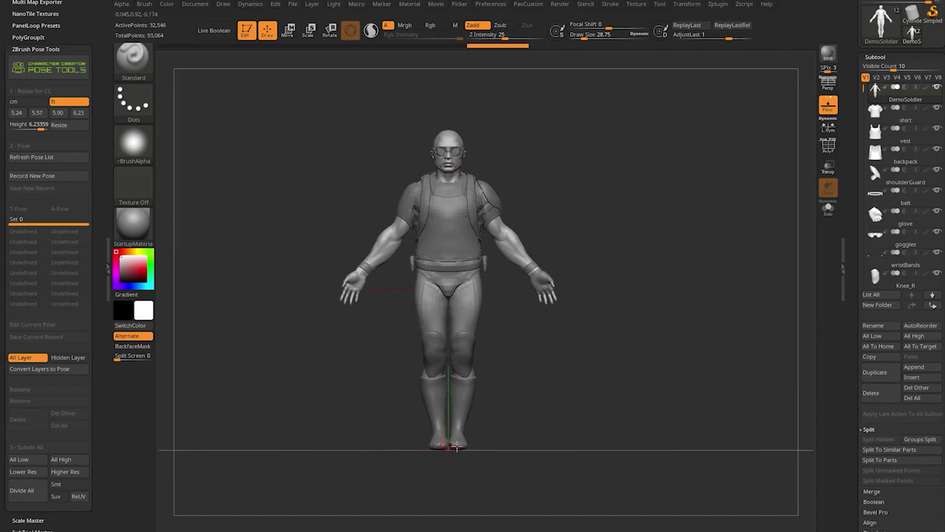
drag(503, 425, 635, 451)
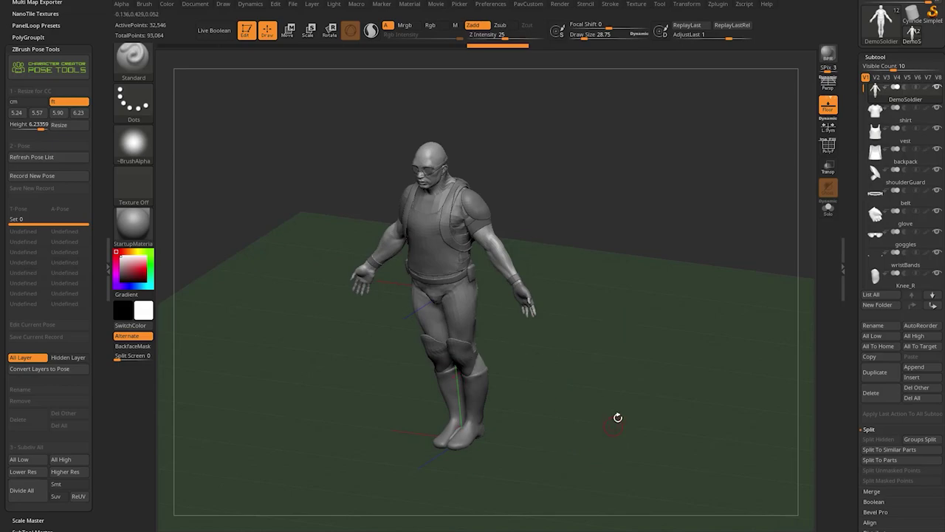
- Set the floor grid elevation to 0 and view the soldier from the front
click(223, 5)
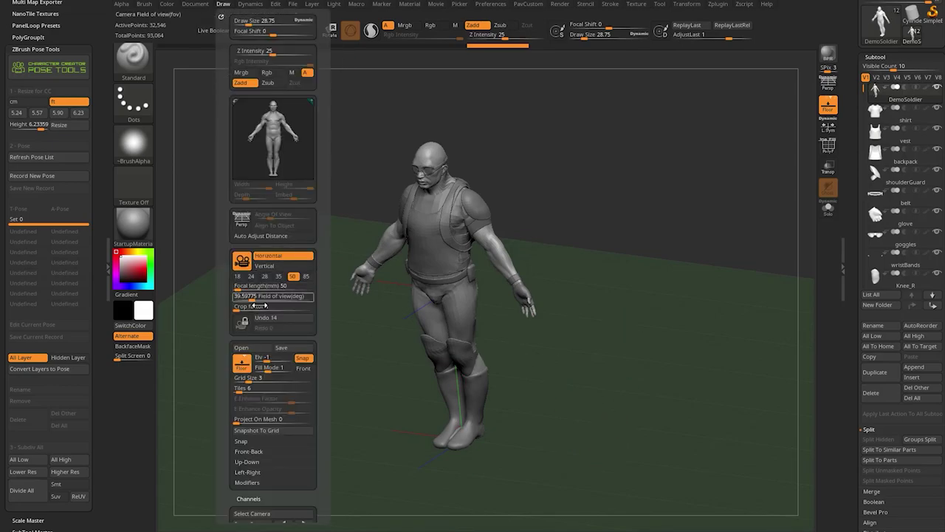
text(0)
key(Return)
mouse_move(615, 280)
mouse_down()
mouse_move(625, 268)
mouse_move(638, 297)
mouse_move(631, 329)
mouse_move(620, 308)
mouse_move(660, 291)
mouse_move(657, 283)
mouse_move(663, 325)
mouse_up()
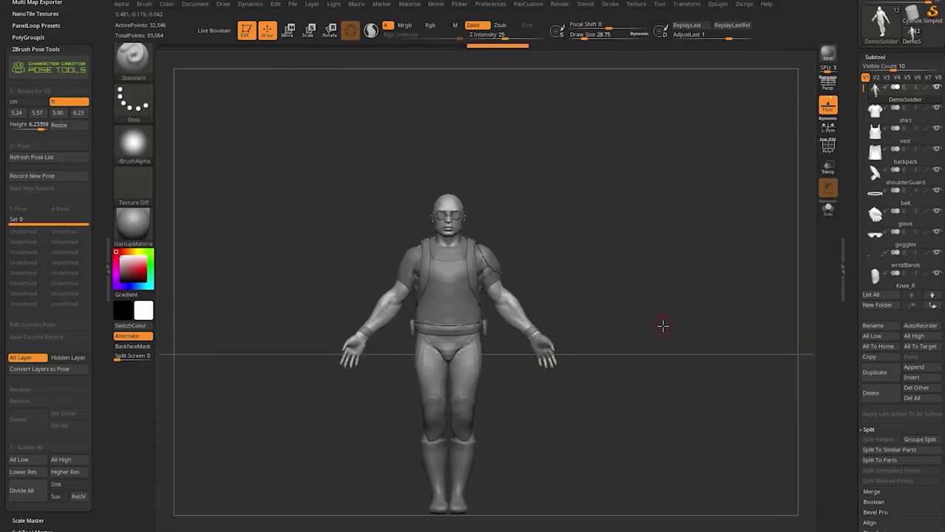
- Try to raise the soldier vertically with the Move gizmo and undo the move
key(w)
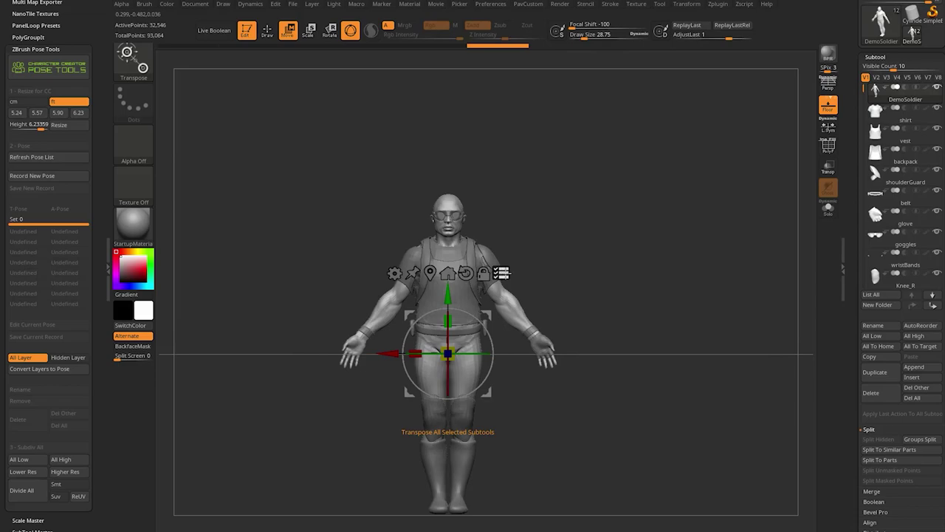
drag(448, 296, 448, 180)
key(ctrl+z)
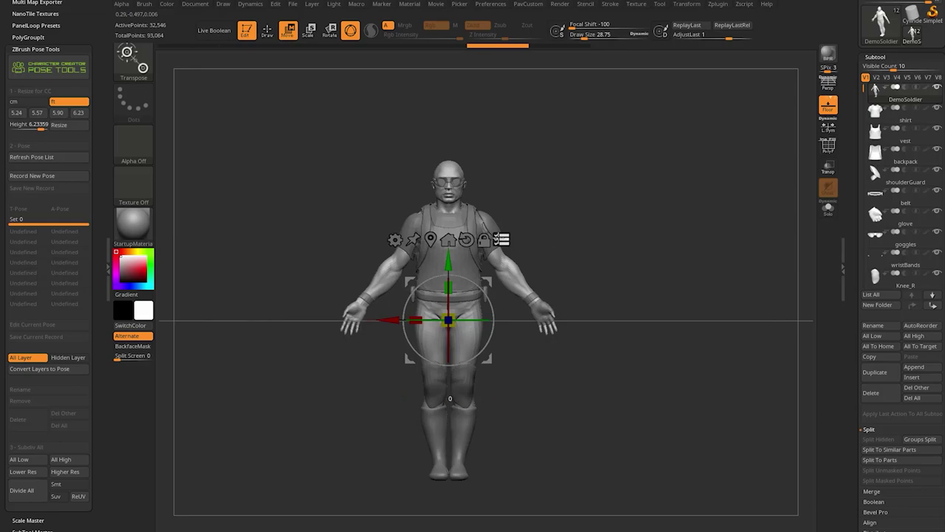
- Check the soldier against the floor from above, hide the floor grid and return to Draw mode
drag(726, 174, 717, 203)
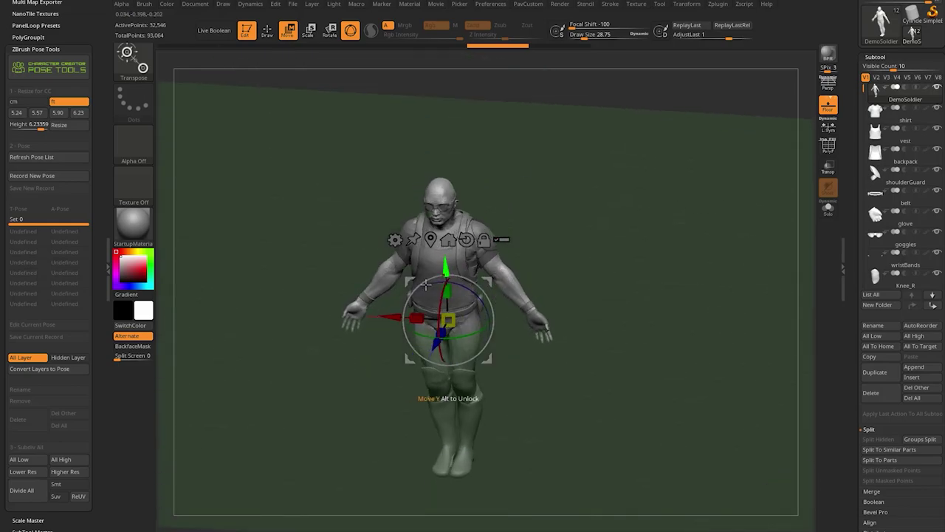
drag(660, 285, 482, 380)
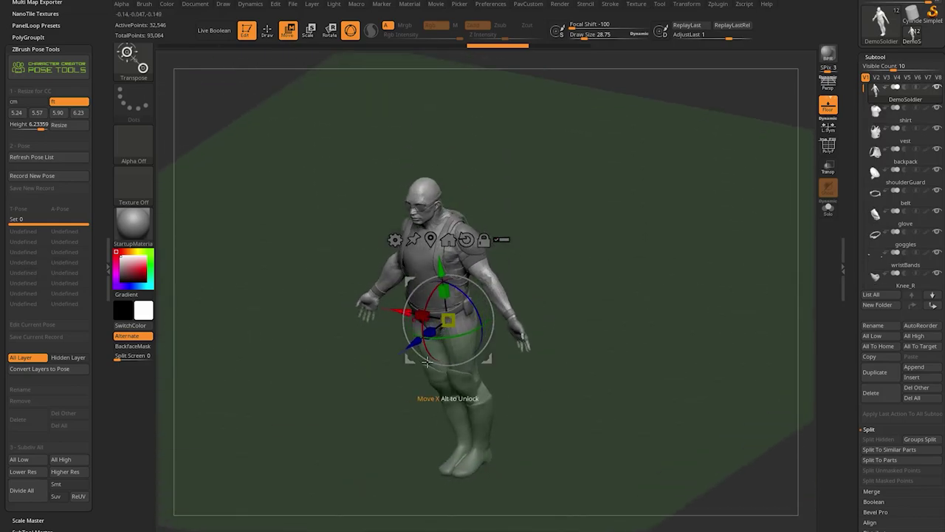
drag(589, 325, 627, 309)
click(827, 104)
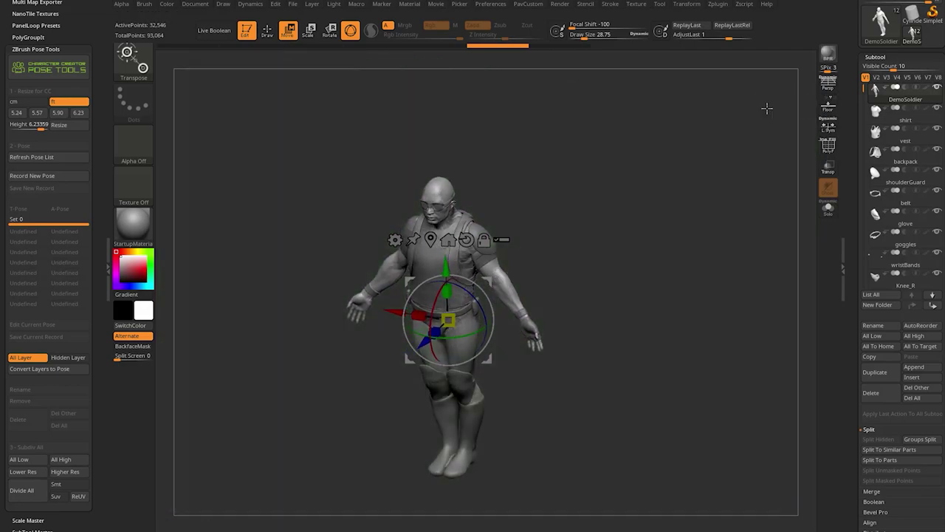
key(q)
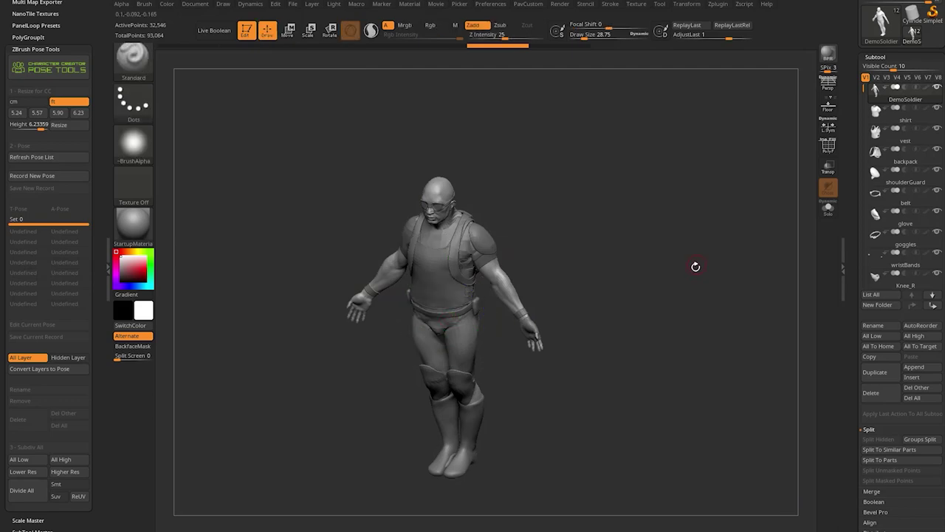
- Examine the DemoSoldier body subtool alone in Solo mode and restore the display of all subtools
drag(655, 248, 666, 244)
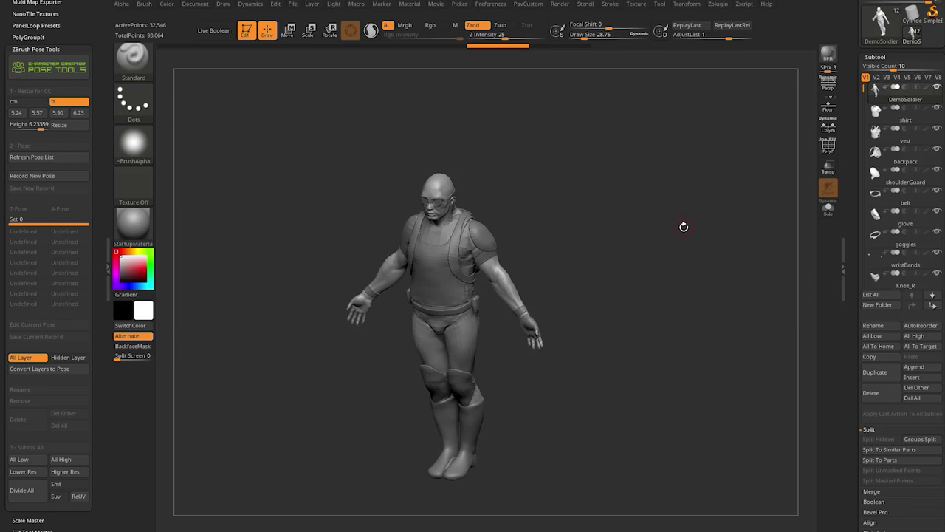
scroll(886, 133, up, 2)
mouse_move(888, 172)
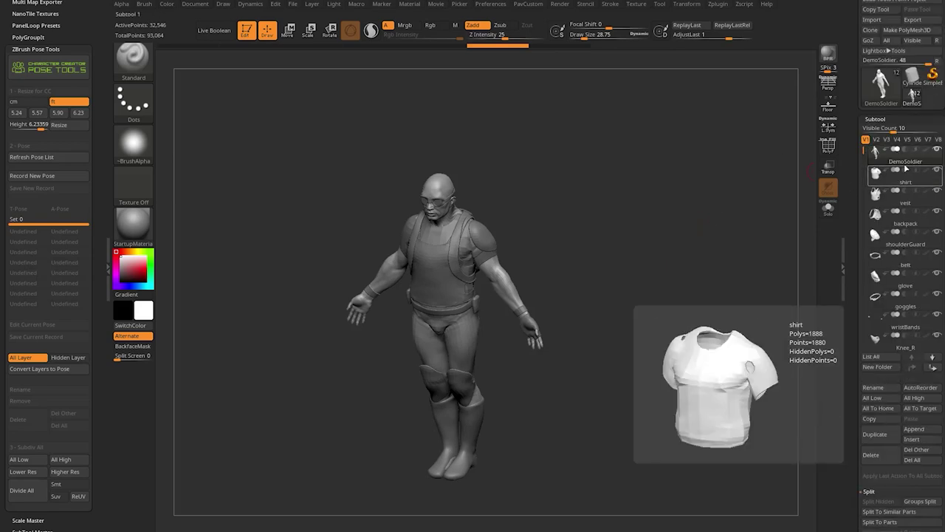
click(828, 208)
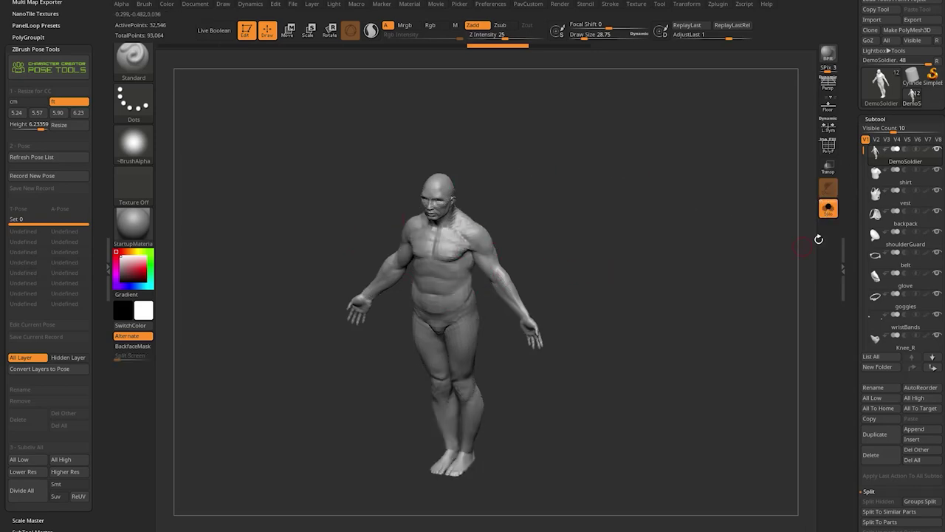
click(828, 209)
- Rename the DemoSoldier subtool as Body
scroll(878, 295, down, 5)
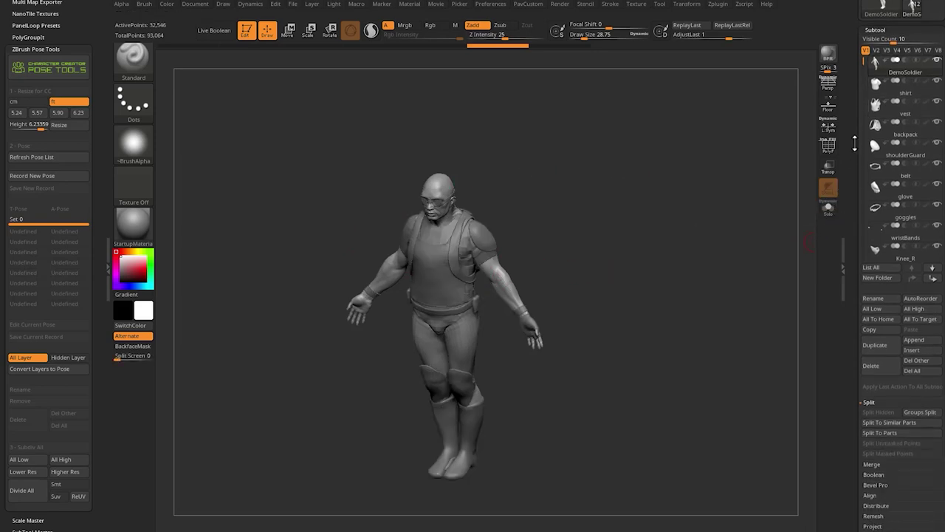
click(872, 291)
text(Body)
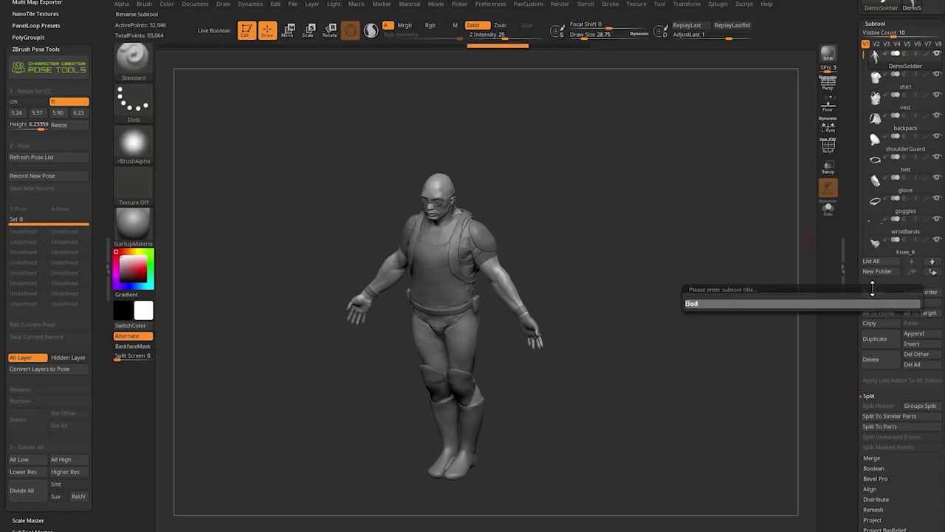
key(Return)
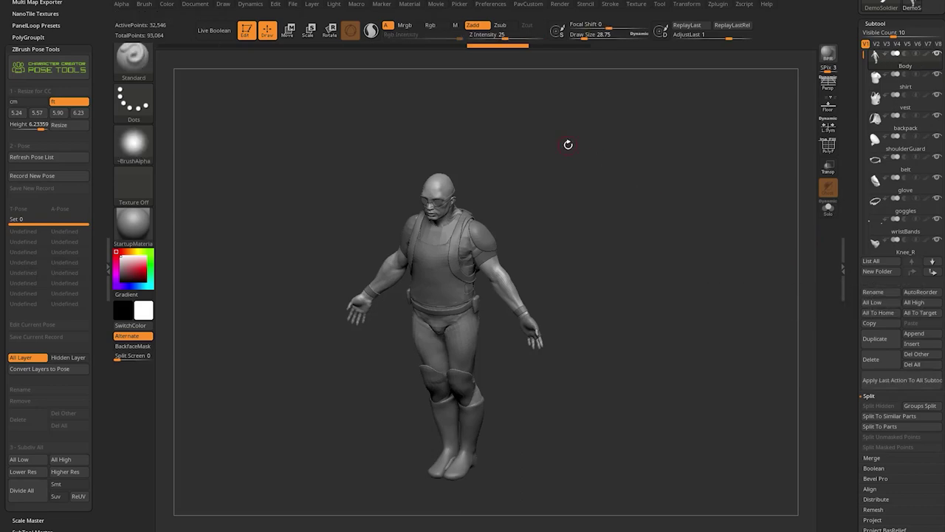
- Save the project as DemoSoldier_CC in the PoseTools folder
click(292, 4)
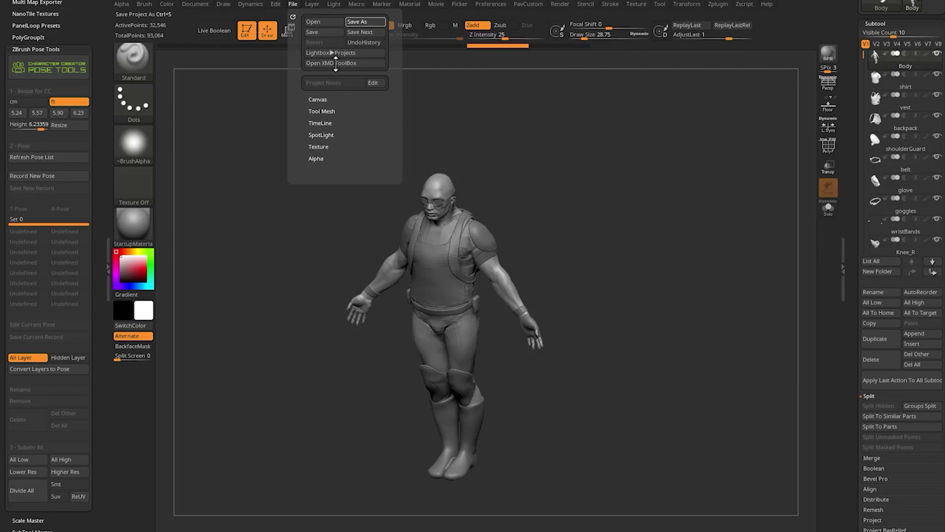
click(357, 21)
text(DemoSoldier_CC)
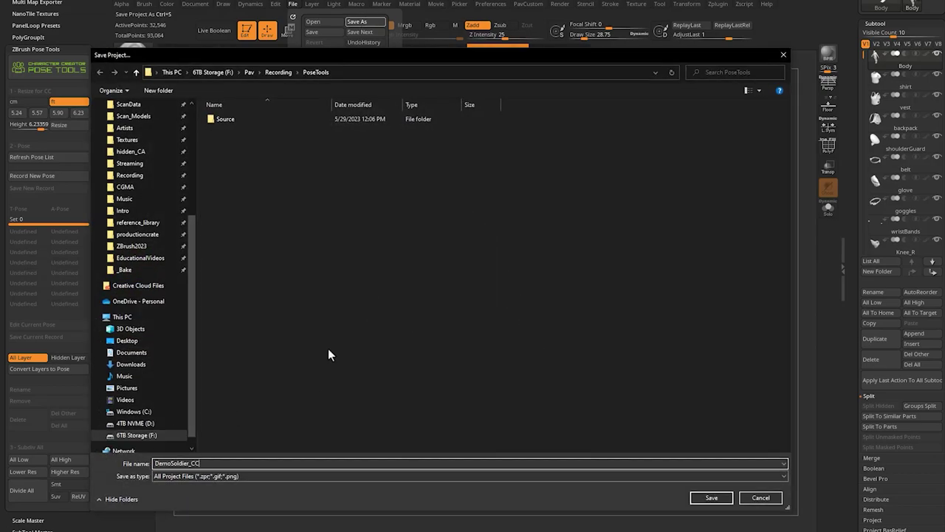
key(Return)
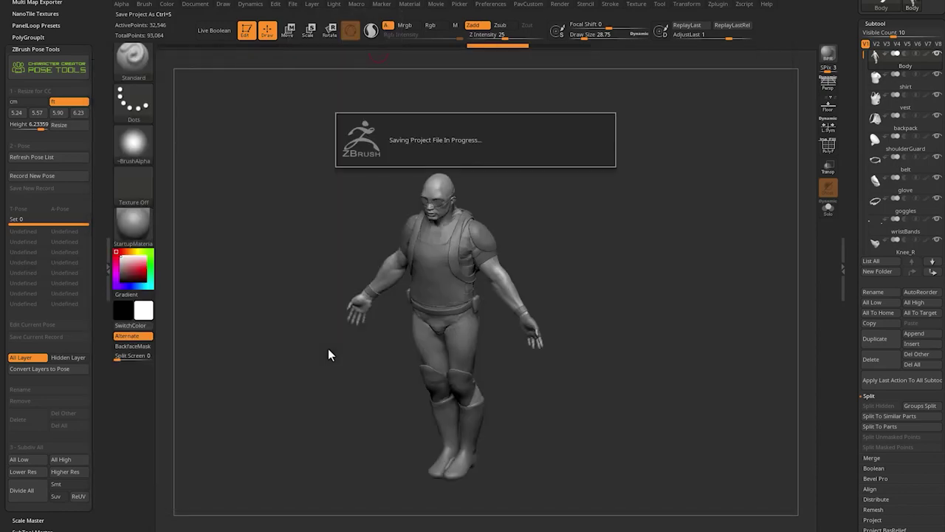
- Check the PoseTools folder in File Explorer for the saved project file and return to ZBrush
key(alt+Tab)
drag(430, 437, 471, 92)
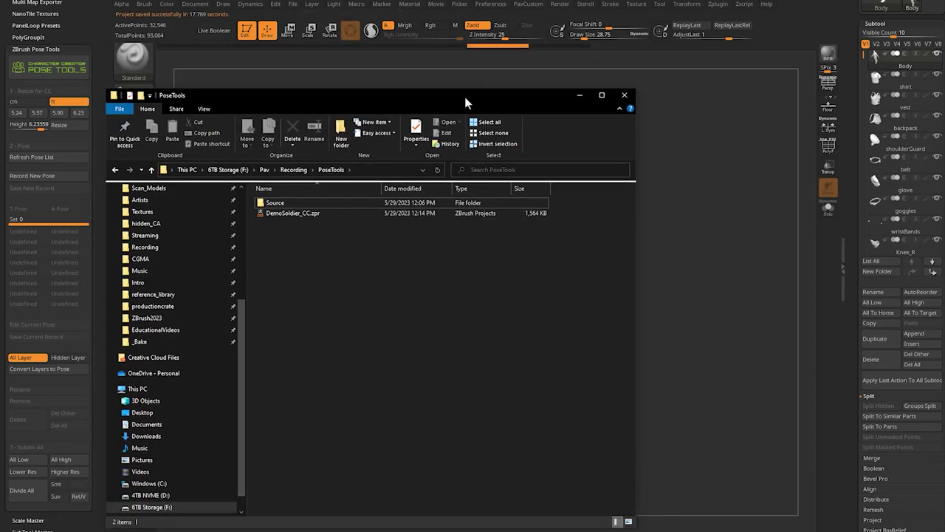
drag(370, 98, 347, 528)
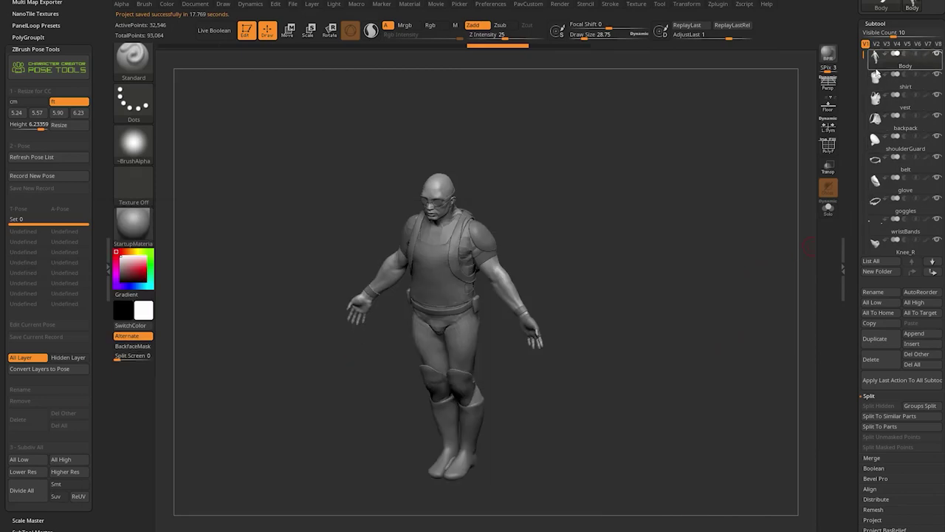
- Save the soldier as the ZBrush tool file DemoSoldier_CC and check it in the PoseTools folder
drag(860, 96, 854, 194)
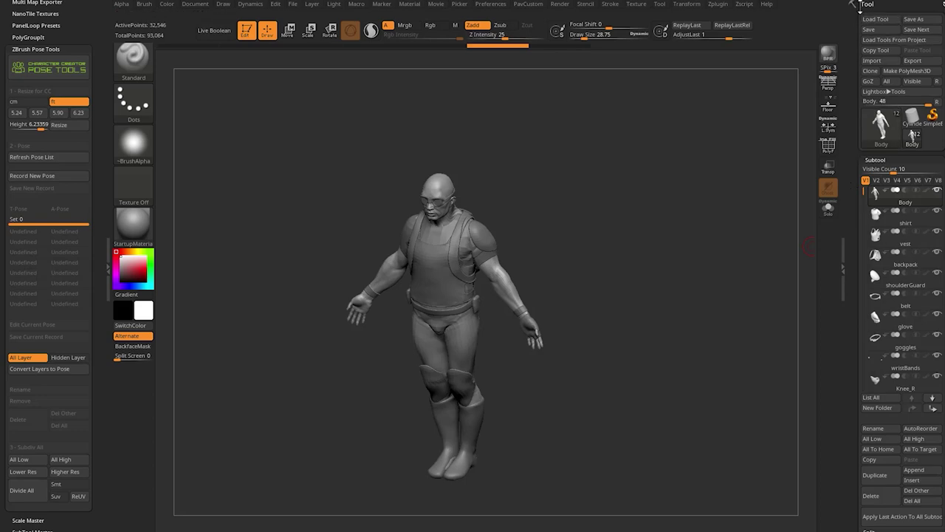
click(913, 19)
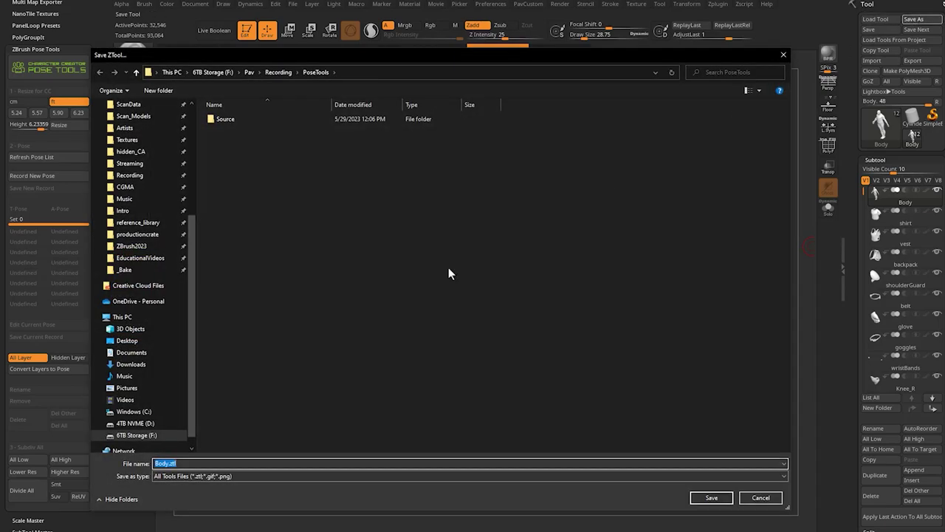
text(DemoSoldier_CC)
key(Return)
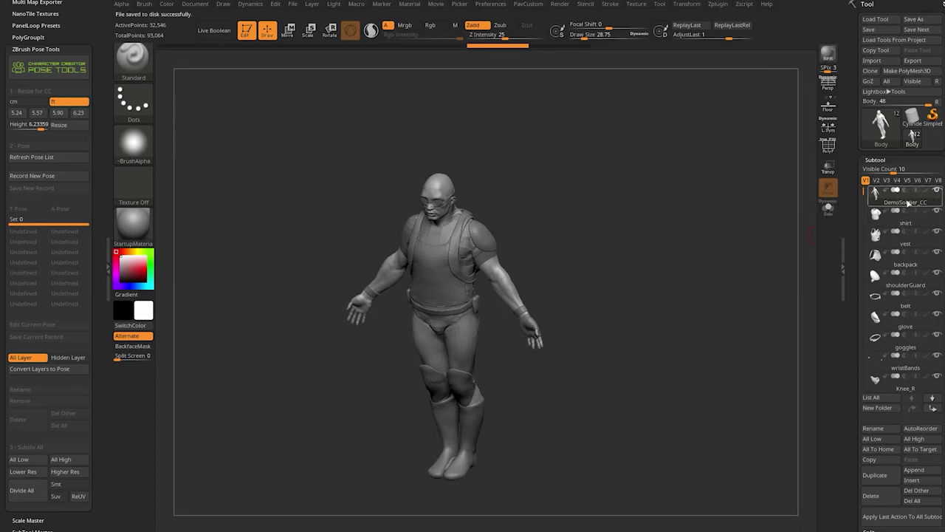
drag(473, 530, 532, 124)
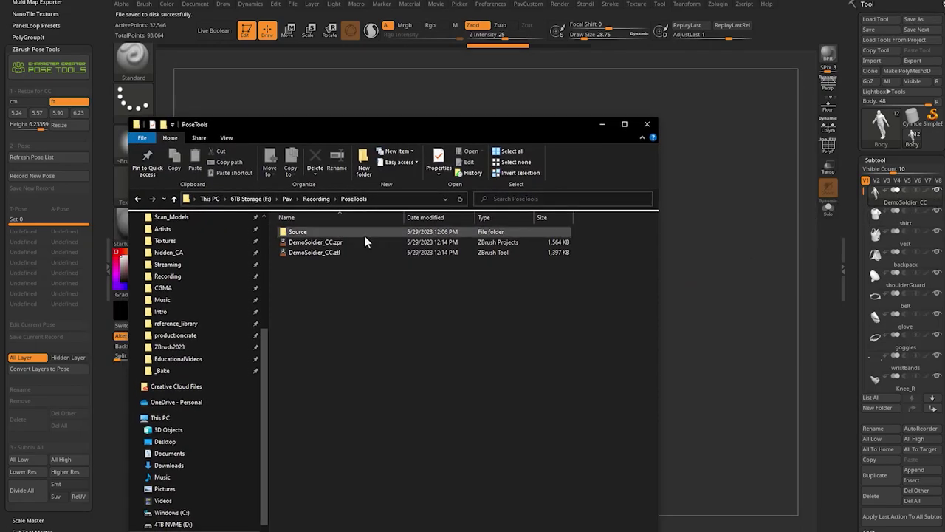
drag(411, 129, 473, 531)
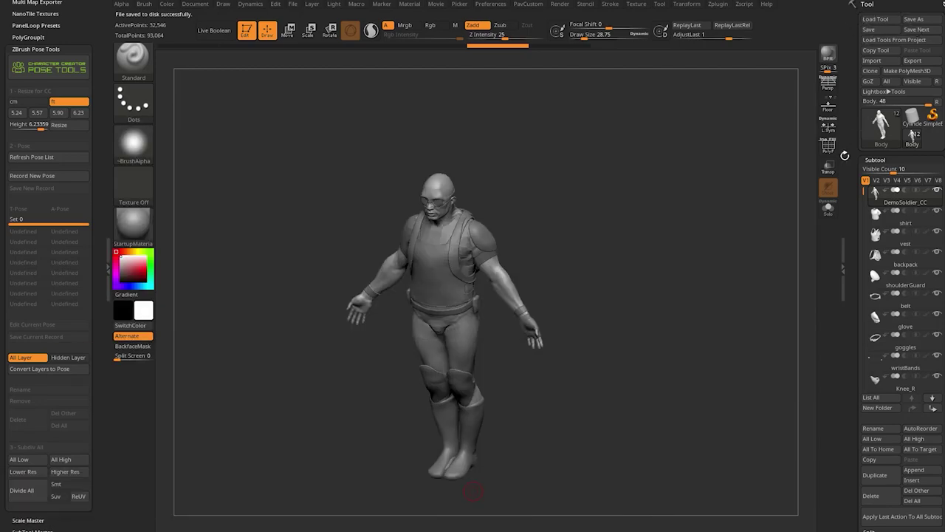
- Insert a PolyMesh3D star as a new subtool and move it to the first position in the subtool list
drag(847, 114, 850, 92)
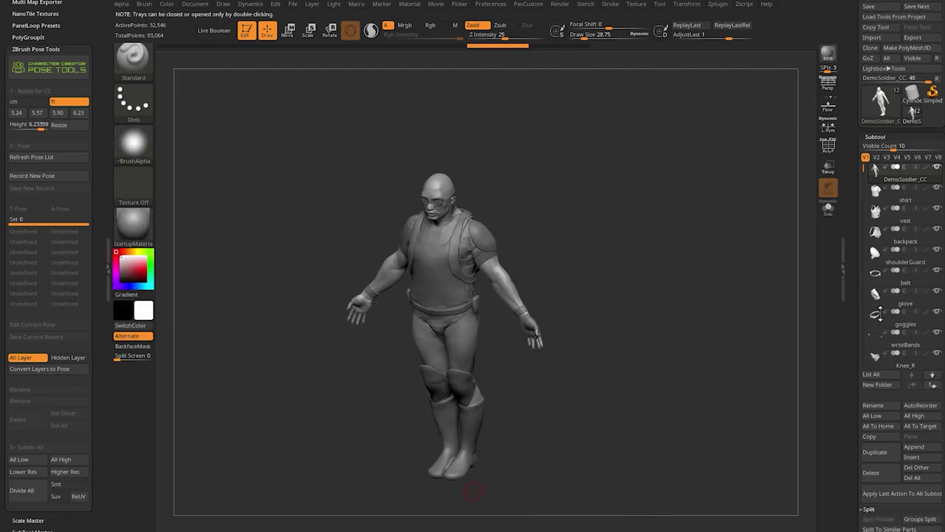
click(912, 456)
click(751, 370)
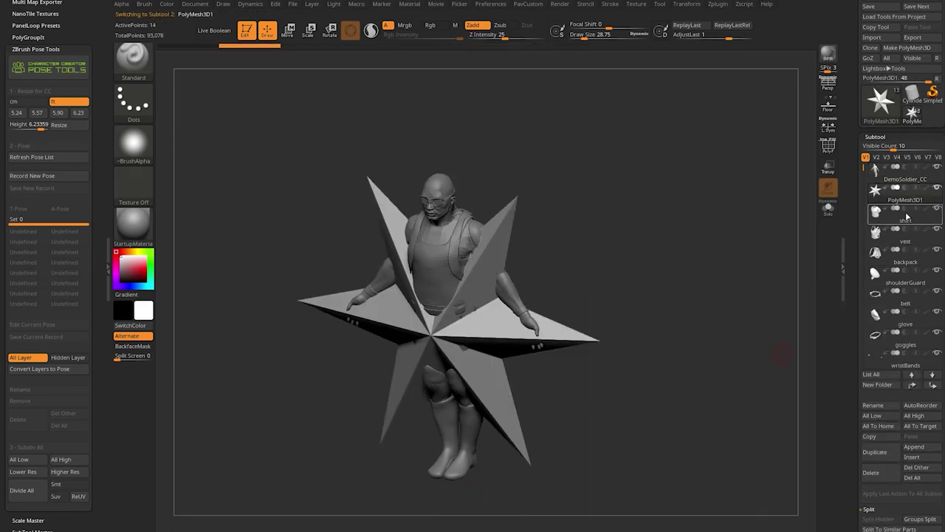
click(913, 386)
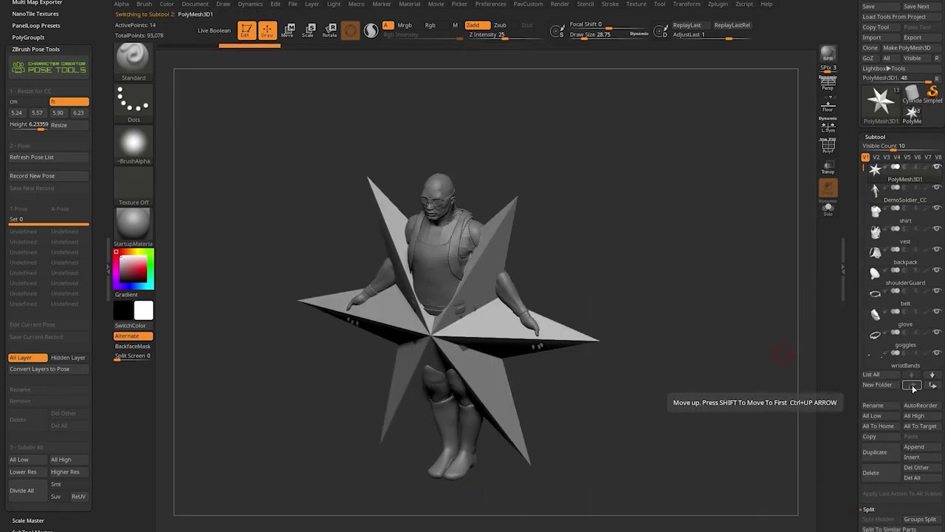
- Scale the star down with transparency on until it is hidden inside the soldier's body, and turn transparency off again
shift+drag(586, 248, 630, 237)
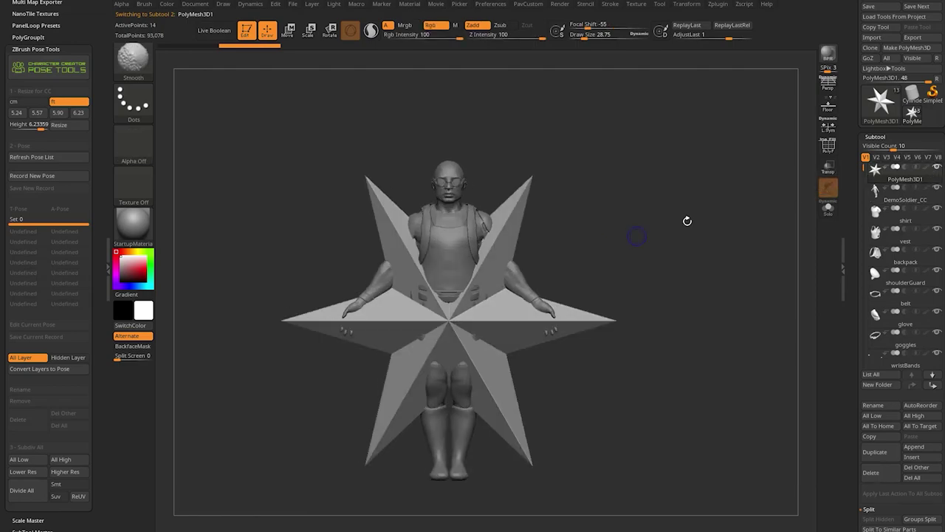
click(833, 168)
key(e)
drag(449, 320, 357, 350)
drag(448, 262, 448, 190)
key(q)
mouse_move(398, 257)
mouse_down()
mouse_move(597, 247)
mouse_move(797, 177)
mouse_up()
click(828, 166)
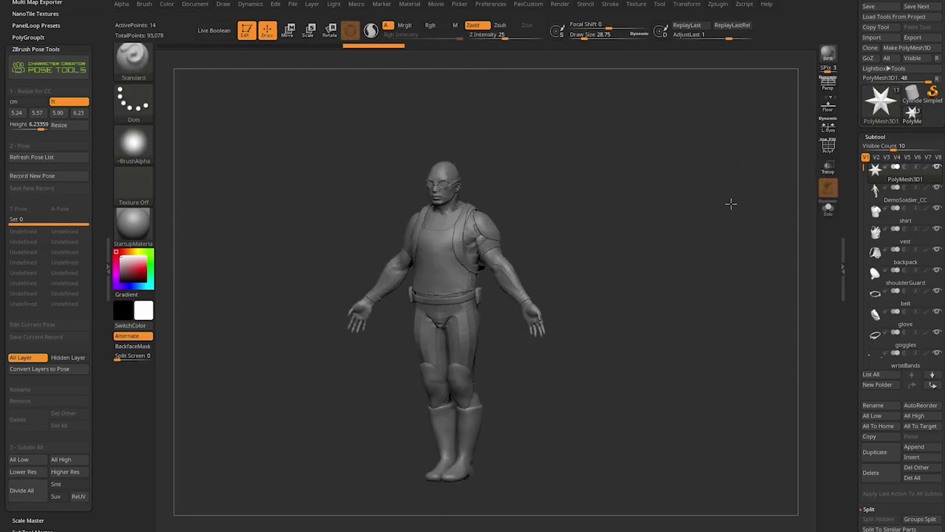
- Rename the DemoSoldier_CC body subtool as Body
click(901, 201)
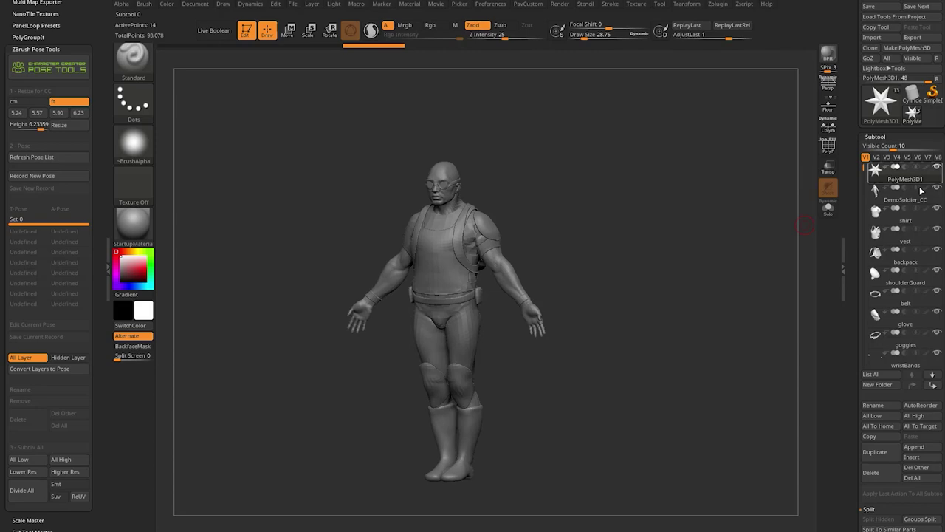
click(875, 404)
text(Body)
key(Return)
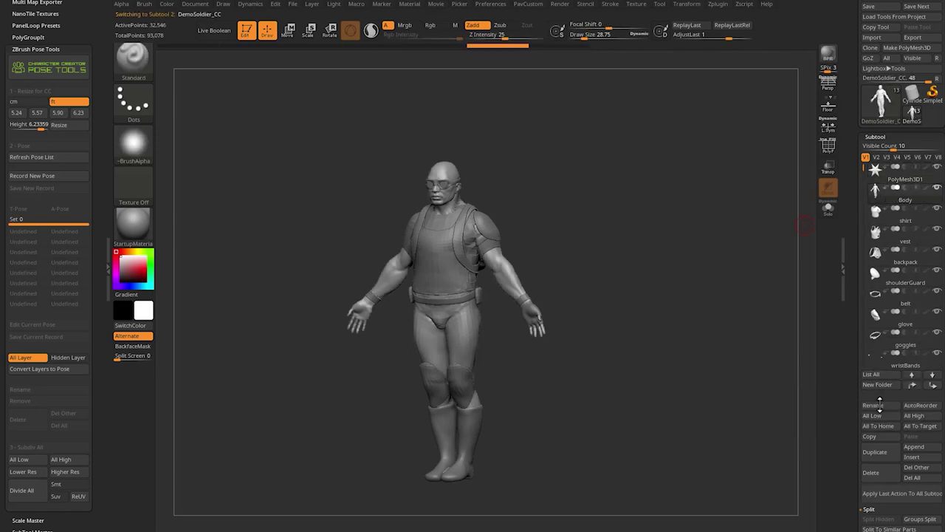
- Save the tool again with the star as the active subtool, overwriting DemoSoldier_CC.ztl
click(915, 179)
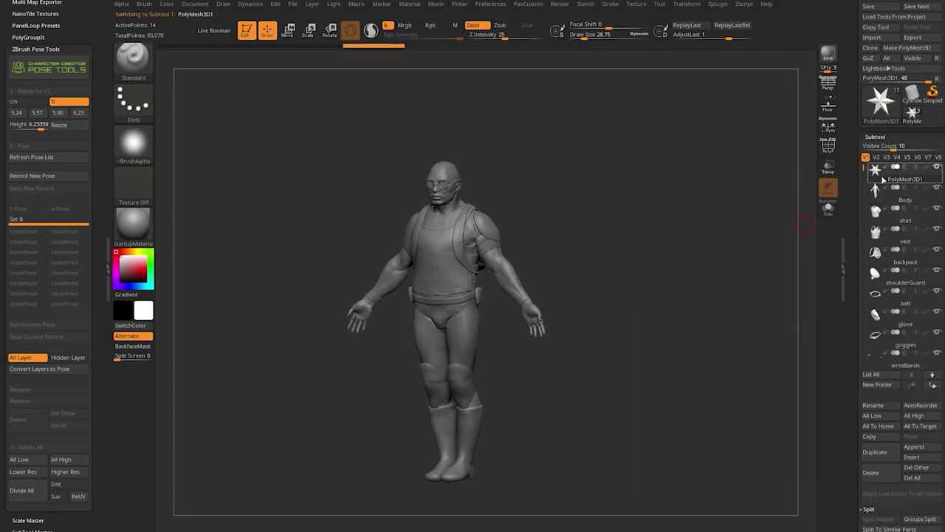
drag(854, 145, 854, 169)
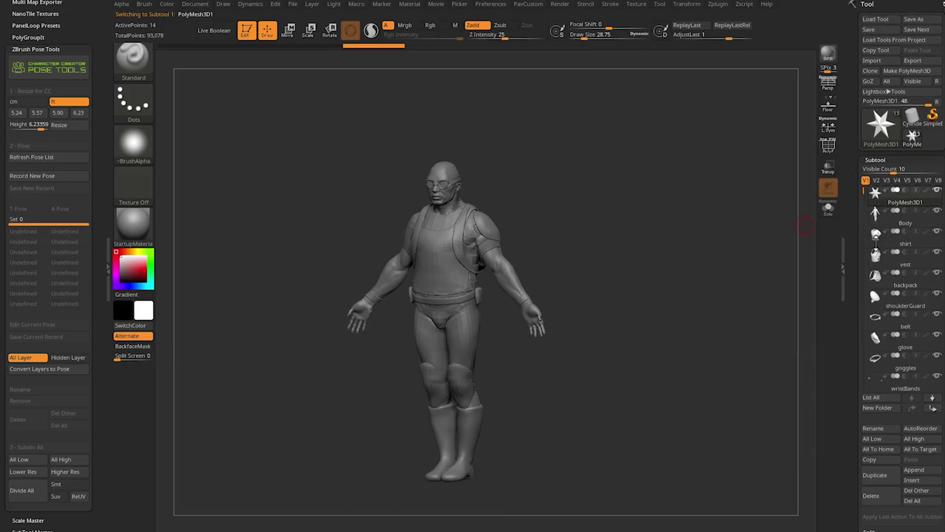
click(914, 20)
double_click(256, 129)
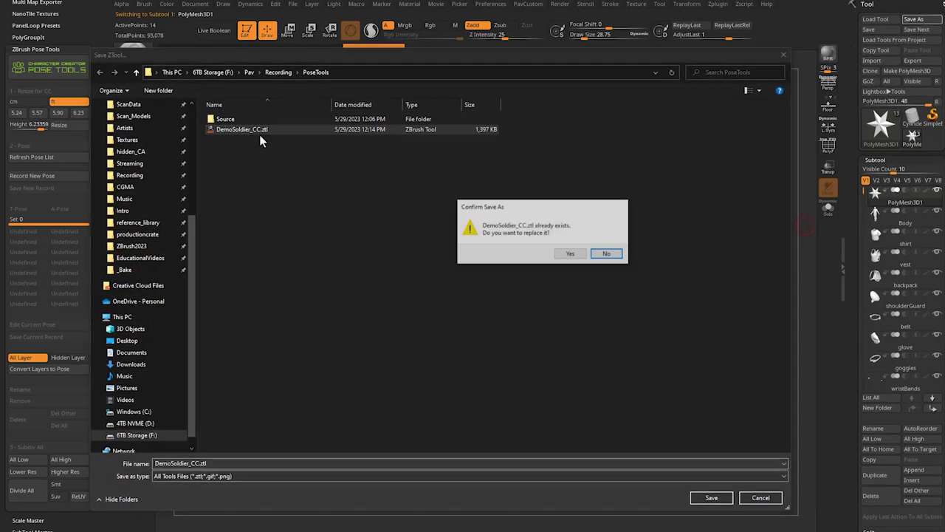
click(563, 255)
mouse_move(919, 200)
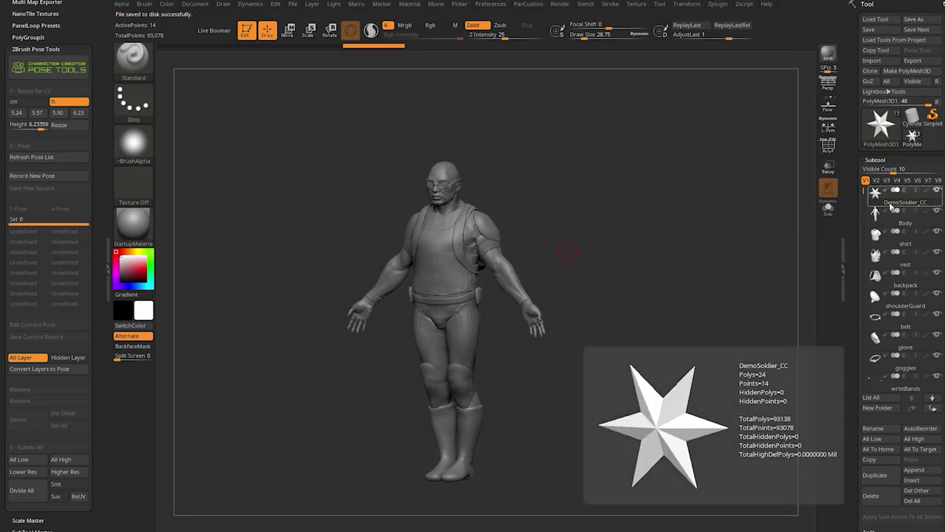
- Make Body the active subtool and review the GoZ preferences, including the path to Character Creator
mouse_move(897, 223)
click(898, 216)
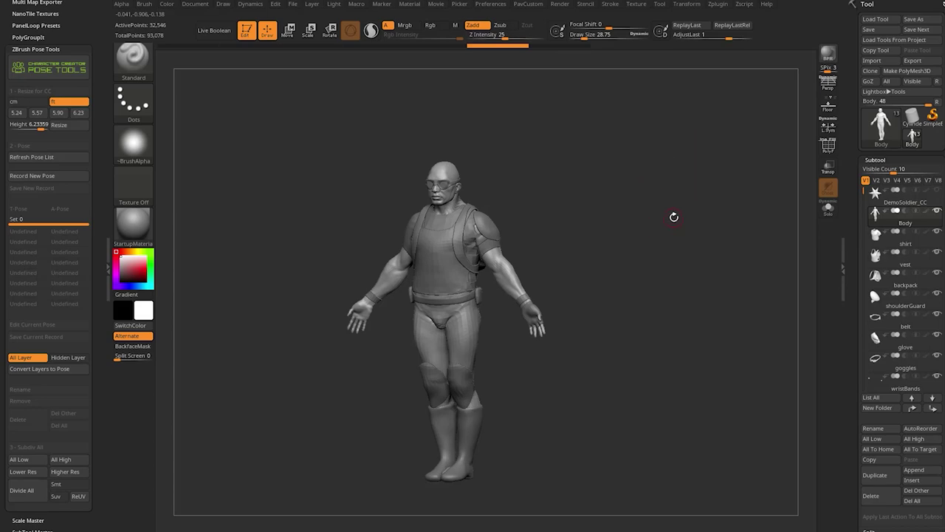
click(495, 5)
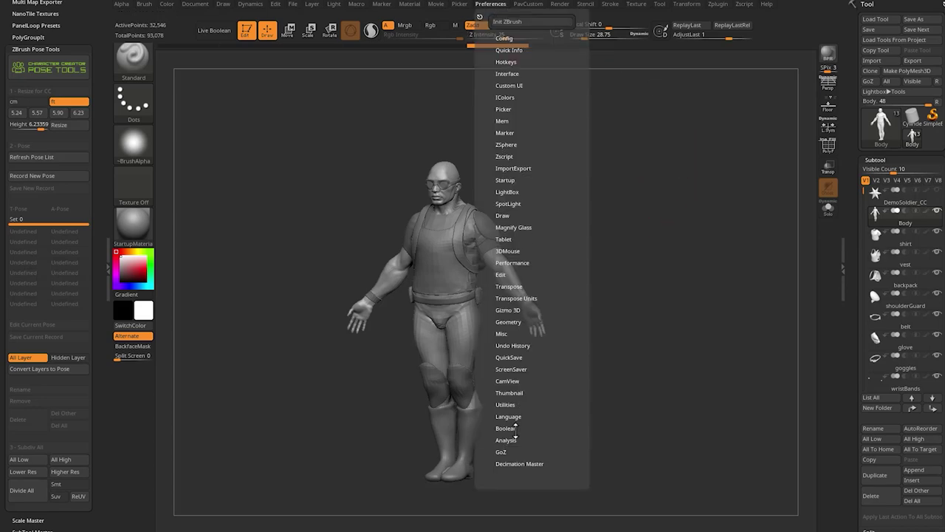
click(501, 451)
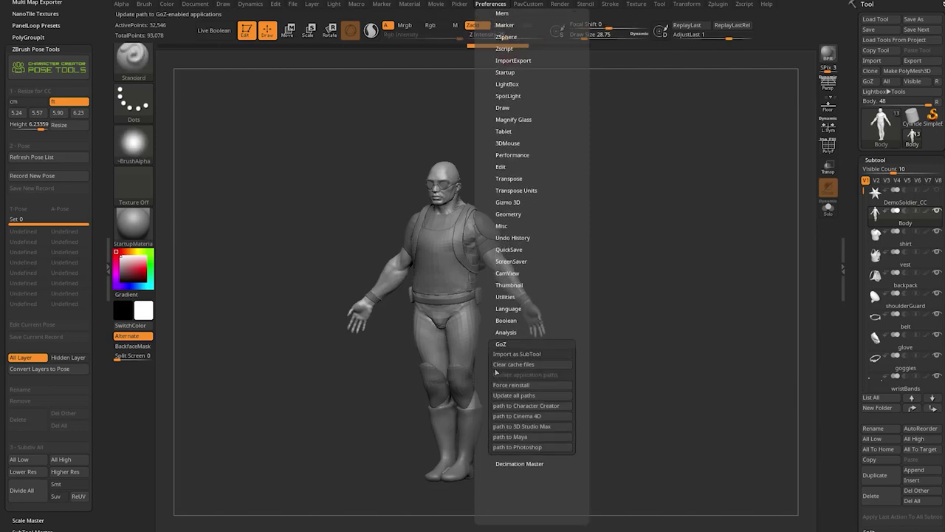
click(511, 364)
click(418, 214)
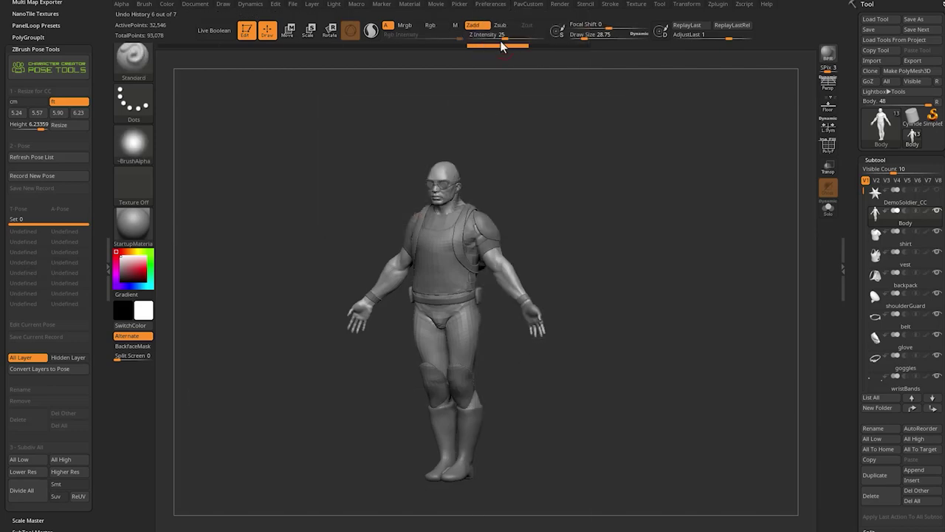
click(495, 5)
scroll(487, 245, down, 5)
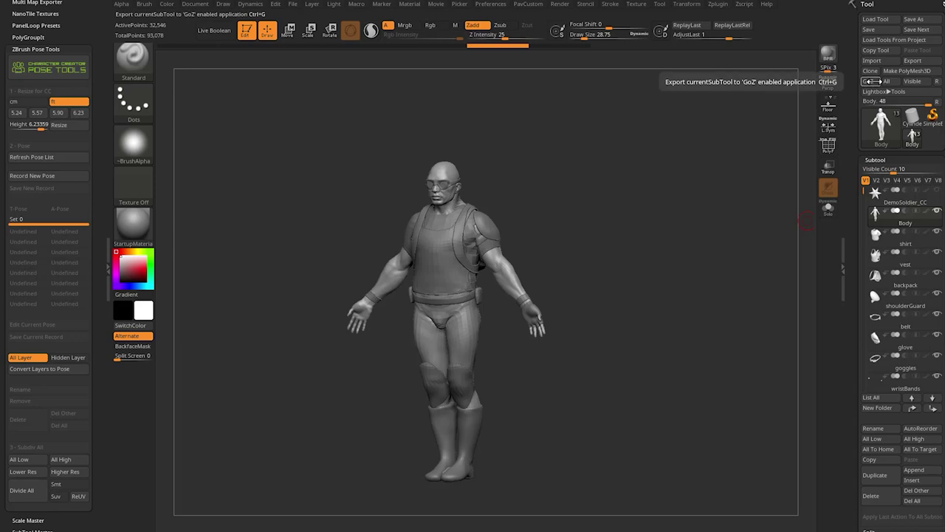
- Delete the star subtool at the start of the subtool list
mouse_move(886, 228)
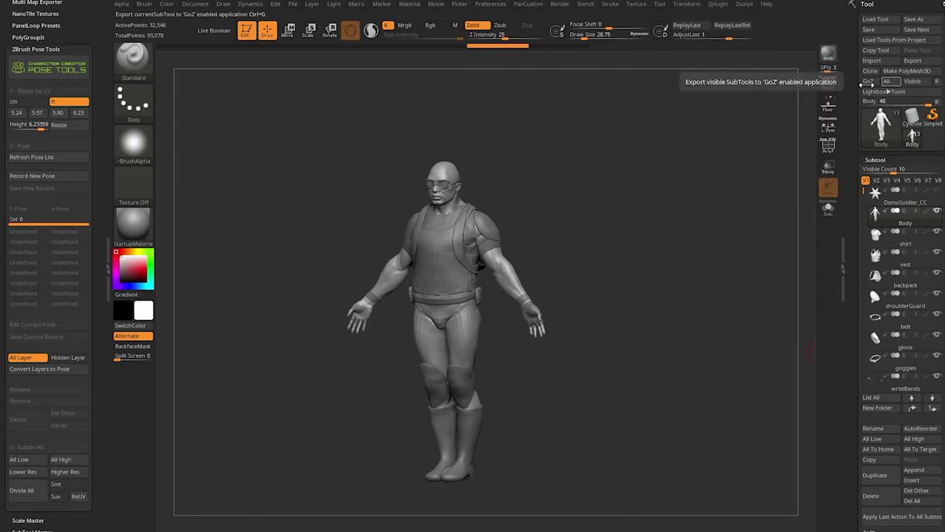
click(876, 192)
drag(851, 220, 851, 171)
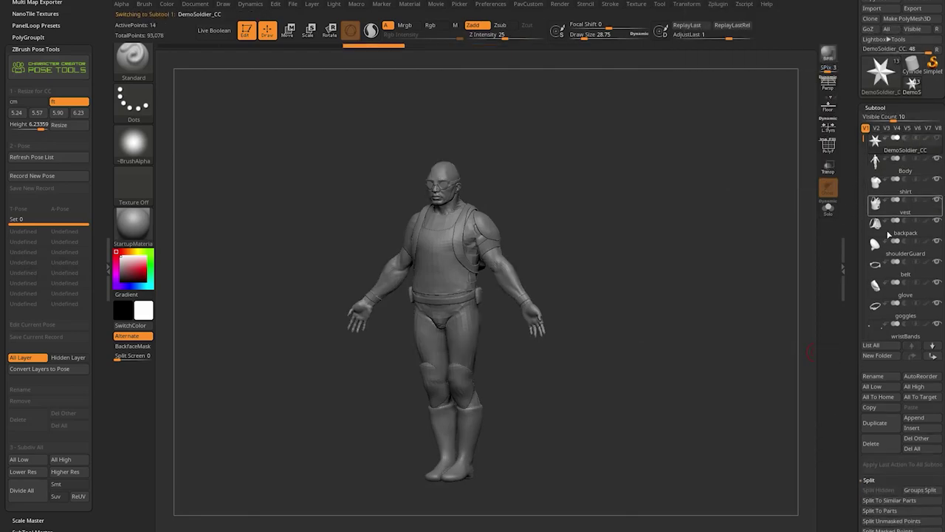
click(876, 445)
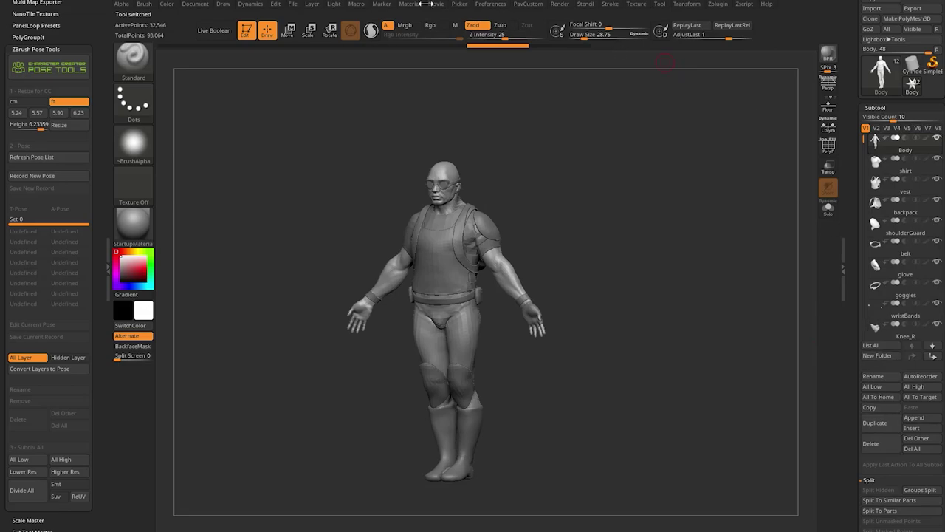
- Save the project again, overwriting the existing DemoSoldier_CC project file
click(294, 4)
click(357, 21)
double_click(249, 134)
click(562, 253)
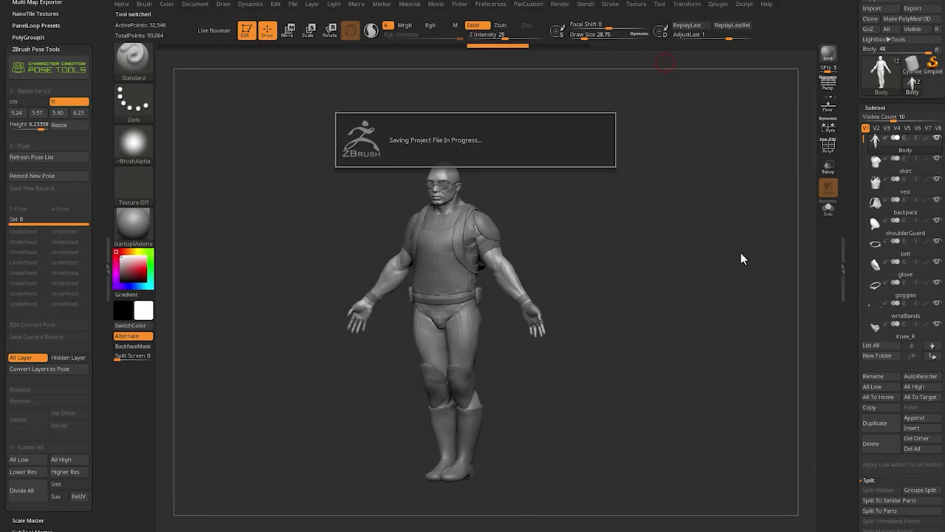
- Inspect the vest subtool at subdivision level 1 and return it to its highest level
drag(867, 103, 864, 156)
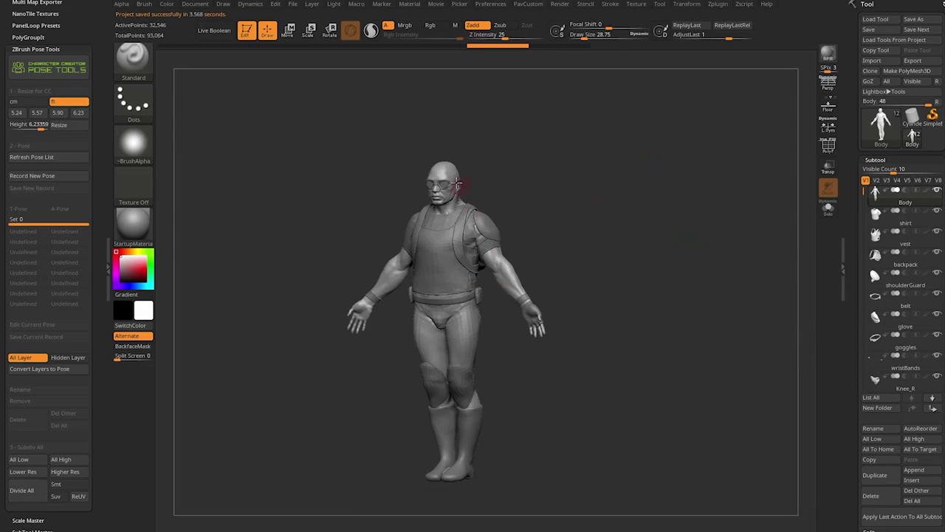
drag(850, 241, 850, 1)
drag(854, 369, 893, 322)
click(870, 365)
alt+click(428, 256)
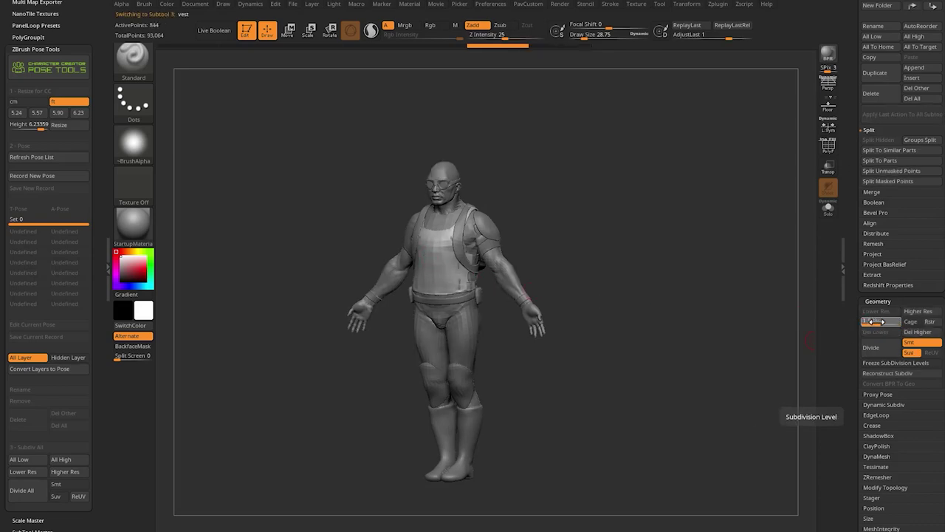
drag(869, 321, 905, 321)
- Inspect the Body subtool at subdivision level 1 and return it to level 3
drag(853, 268, 857, 397)
click(897, 196)
mouse_move(880, 126)
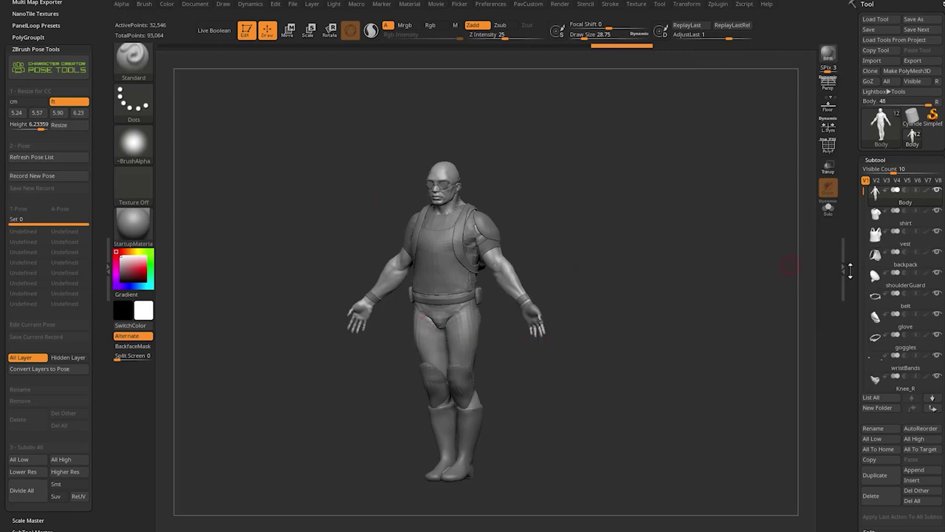
scroll(841, 171, down, 5)
click(865, 427)
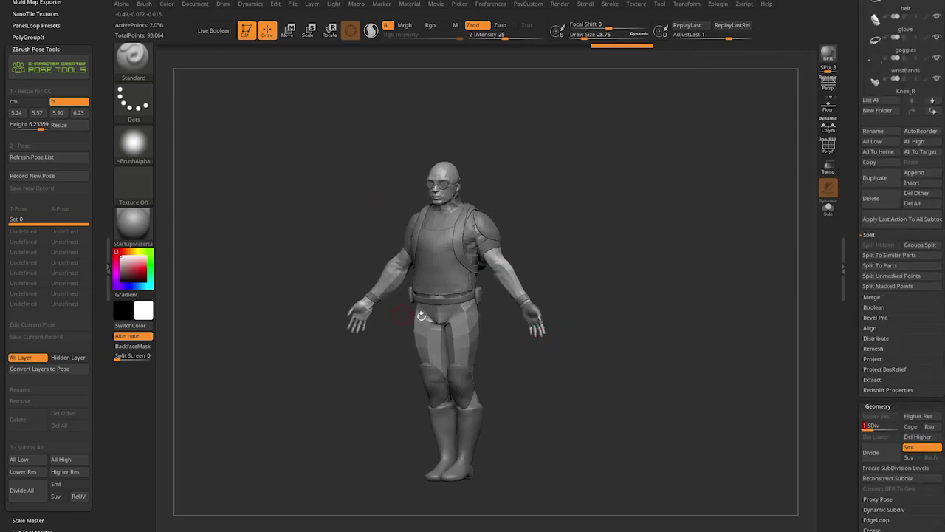
drag(868, 426, 895, 427)
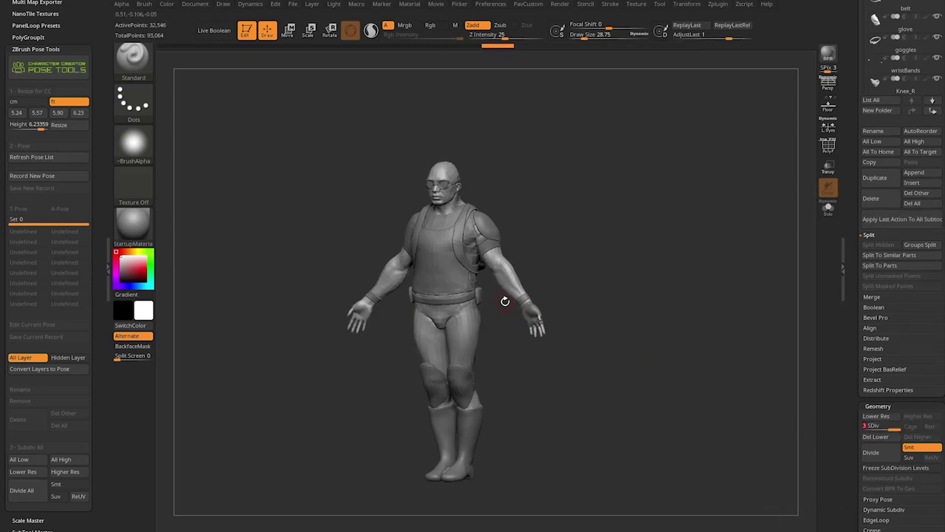
key(s)
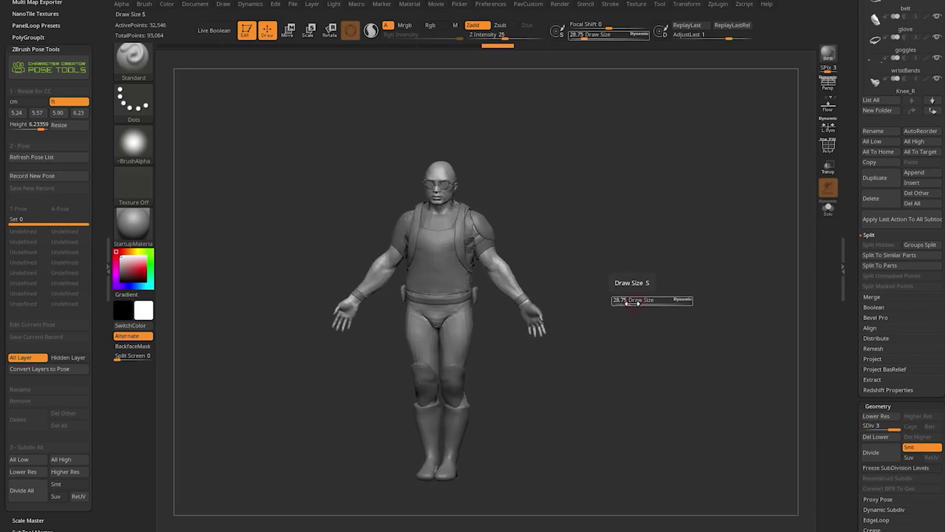
key(s)
mouse_move(634, 302)
mouse_down()
mouse_move(542, 253)
mouse_move(597, 296)
mouse_move(611, 294)
mouse_move(594, 289)
mouse_up()
key(s)
key(s)
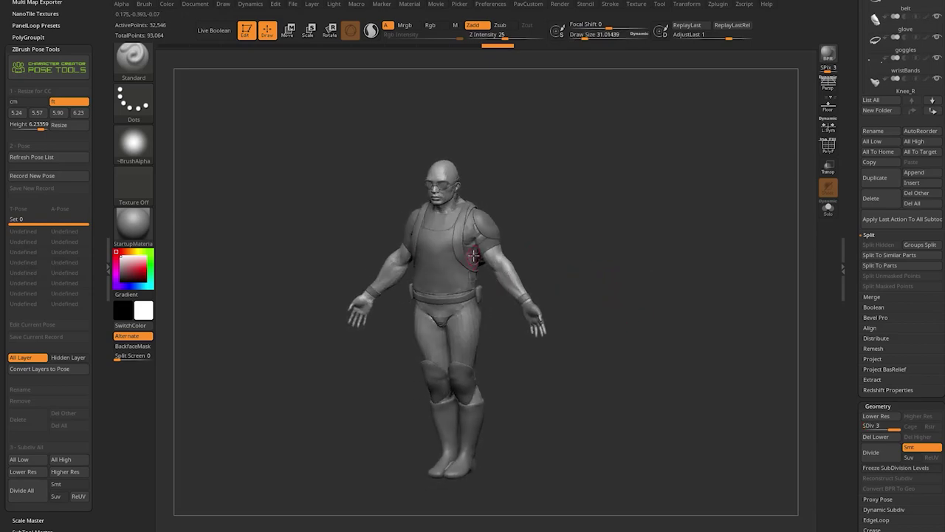
- Send all subtools through GoZ to Character Creator and create them there as merged props with mesh and texture updated
drag(852, 244, 848, 396)
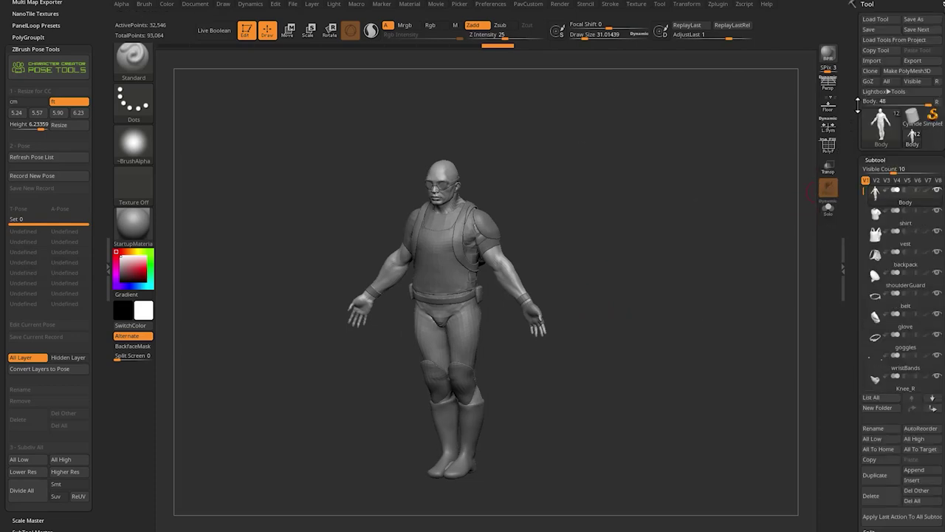
click(889, 81)
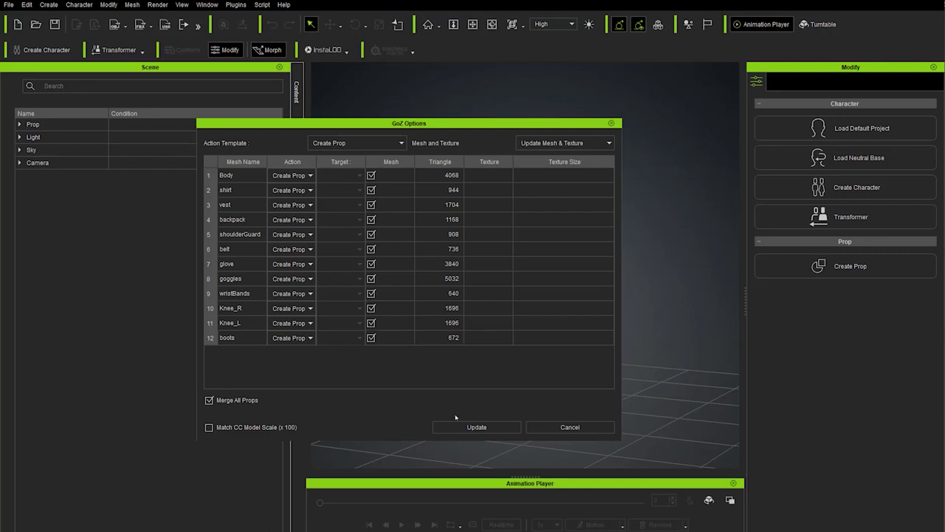
click(476, 427)
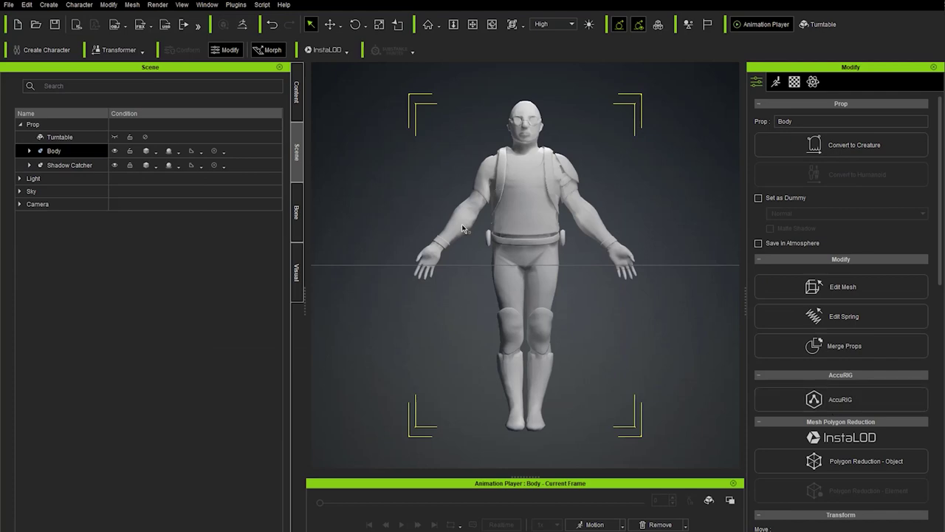
- Examine the imported Body prop and its list of sub-meshes in the scene
click(29, 151)
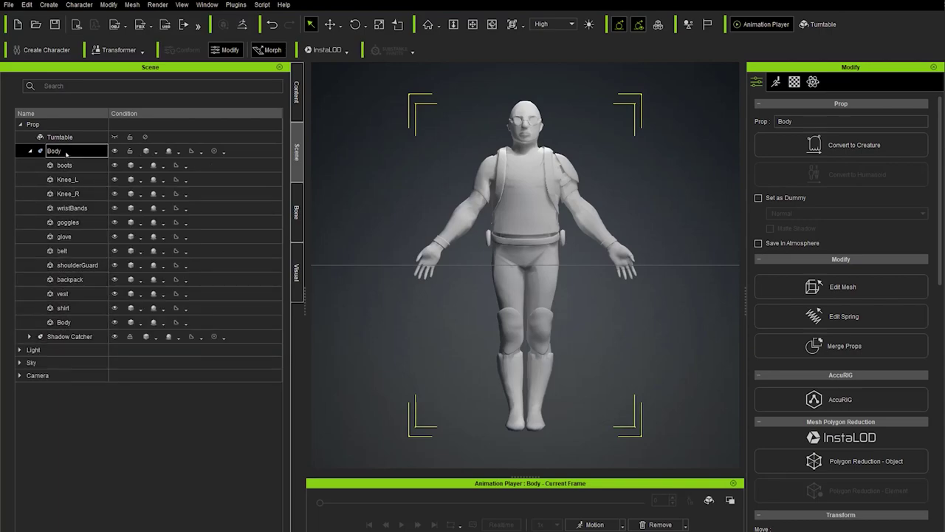
click(67, 325)
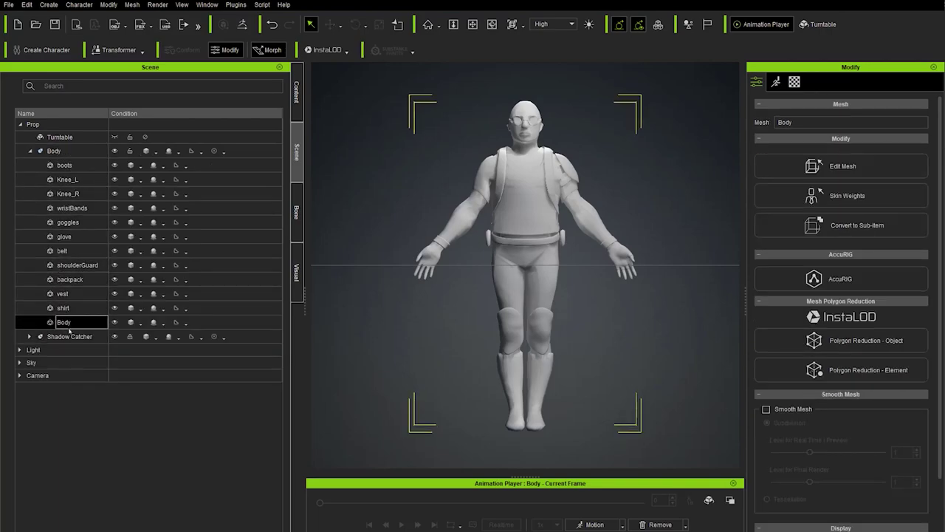
click(52, 150)
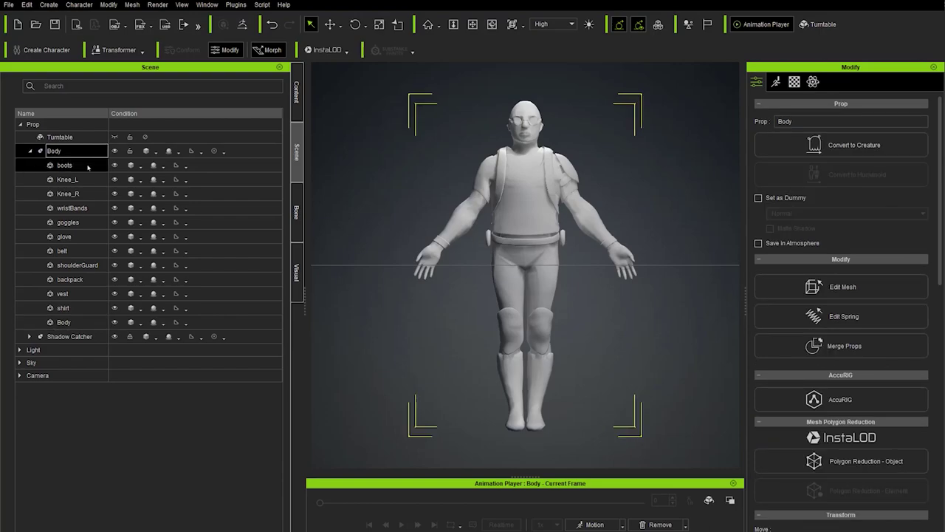
click(31, 151)
click(30, 151)
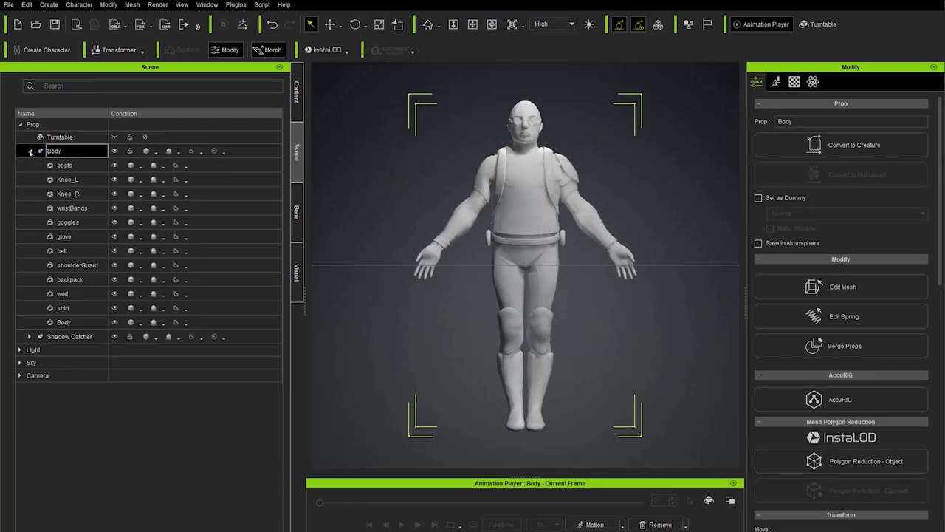
right_drag(655, 198, 572, 237)
right_drag(581, 300, 596, 279)
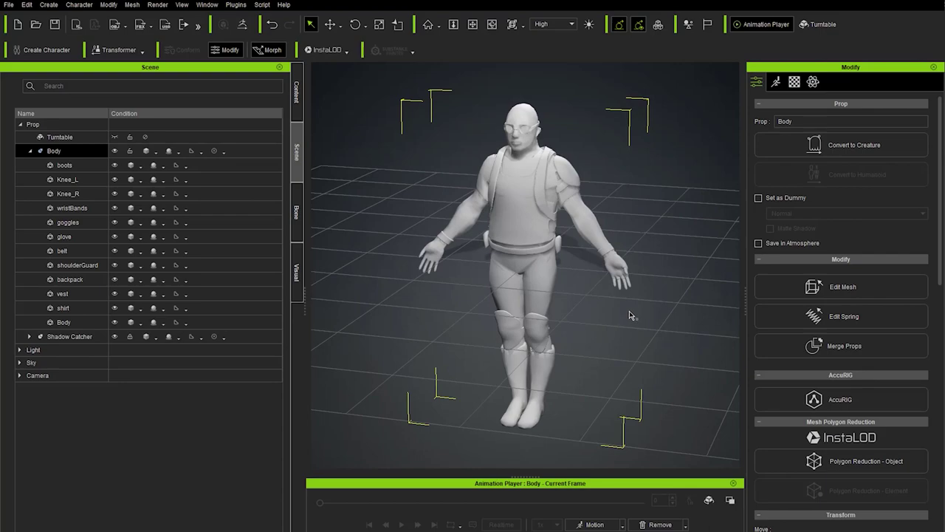
- Show the viewport Info display to check the Body prop's height, turn it off again and close the preferences
click(26, 5)
click(68, 195)
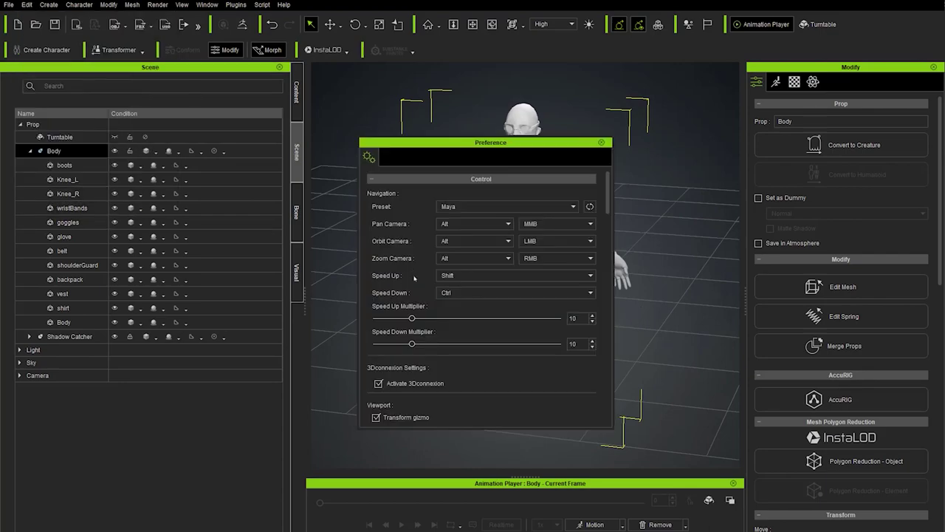
scroll(375, 393, down, 10)
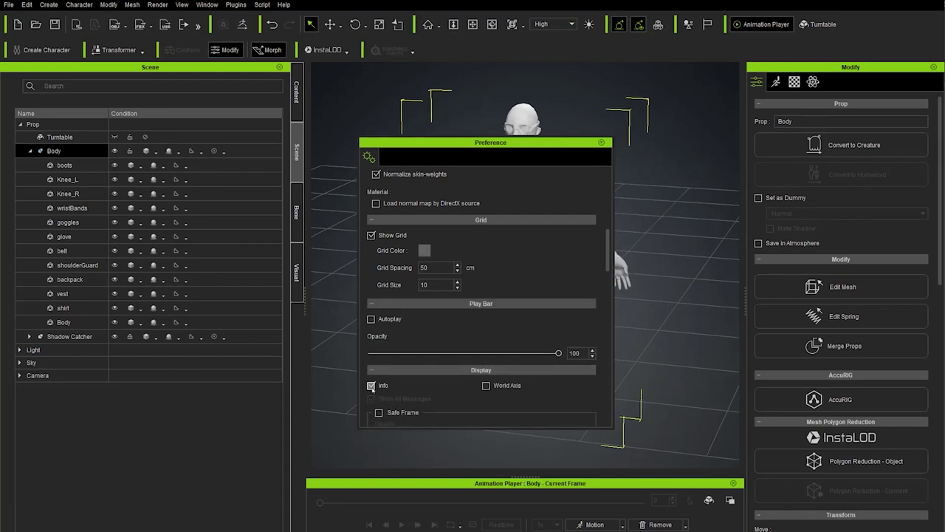
click(370, 385)
drag(439, 145, 435, 228)
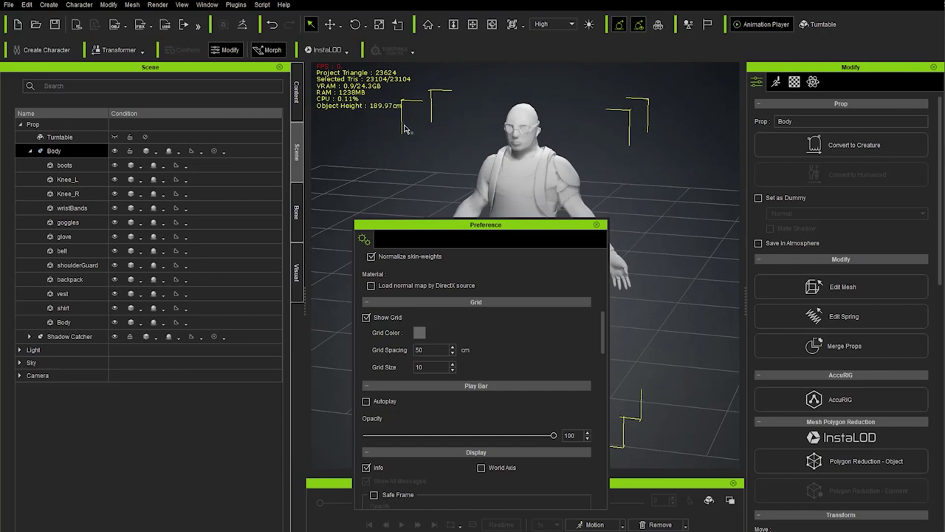
scroll(376, 350, down, 3)
click(366, 379)
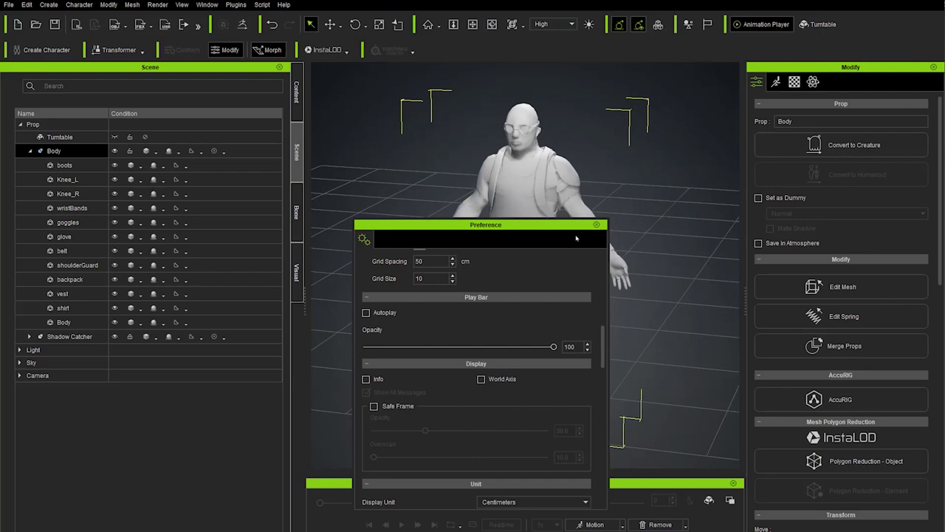
click(596, 224)
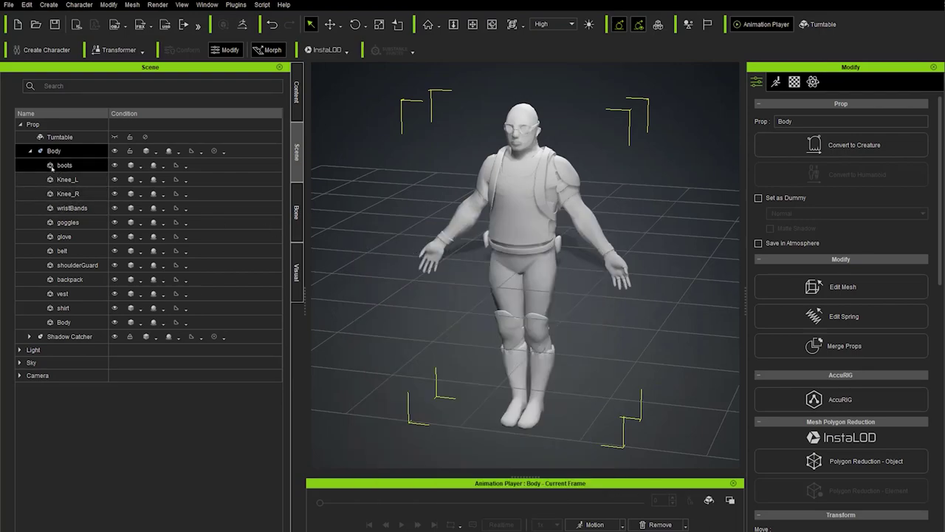
- Collapse the Body prop's mesh list and start AccuRIG on the prop
click(30, 150)
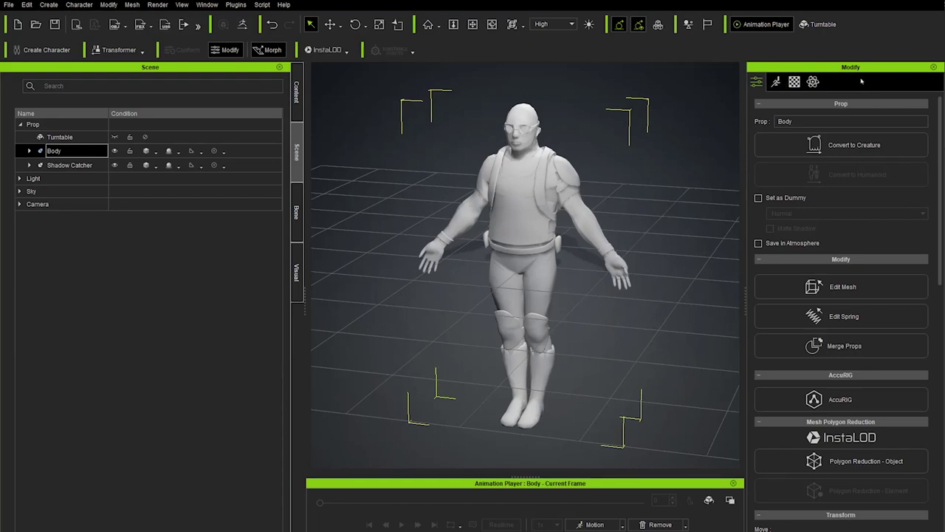
click(842, 399)
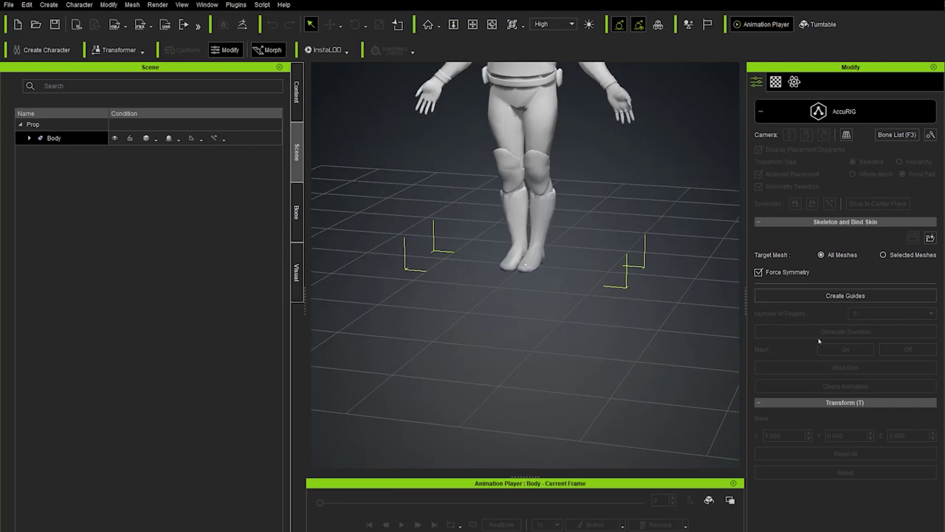
middle_drag(588, 132, 583, 283)
mouse_move(588, 278)
right_down()
mouse_move(680, 224)
mouse_move(579, 279)
right_up()
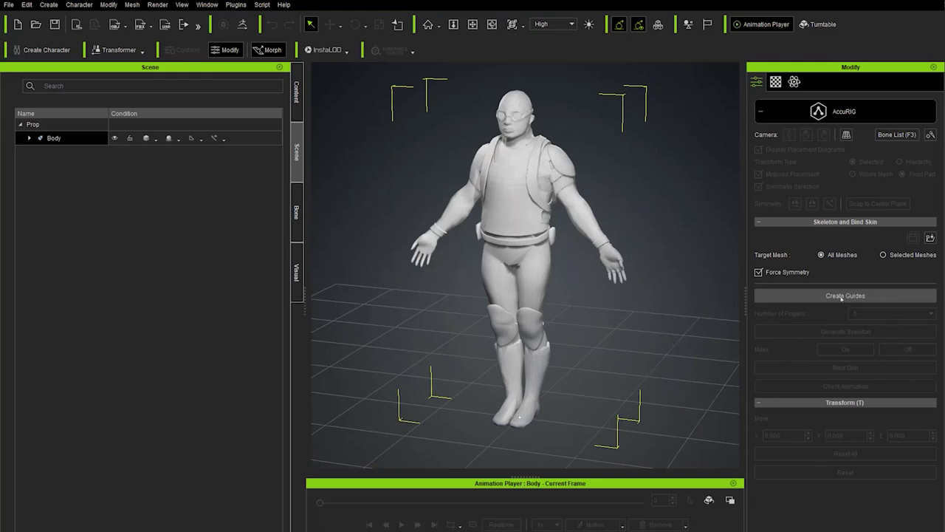
right_drag(672, 242, 517, 192)
right_drag(466, 212, 526, 322)
right_drag(649, 298, 516, 281)
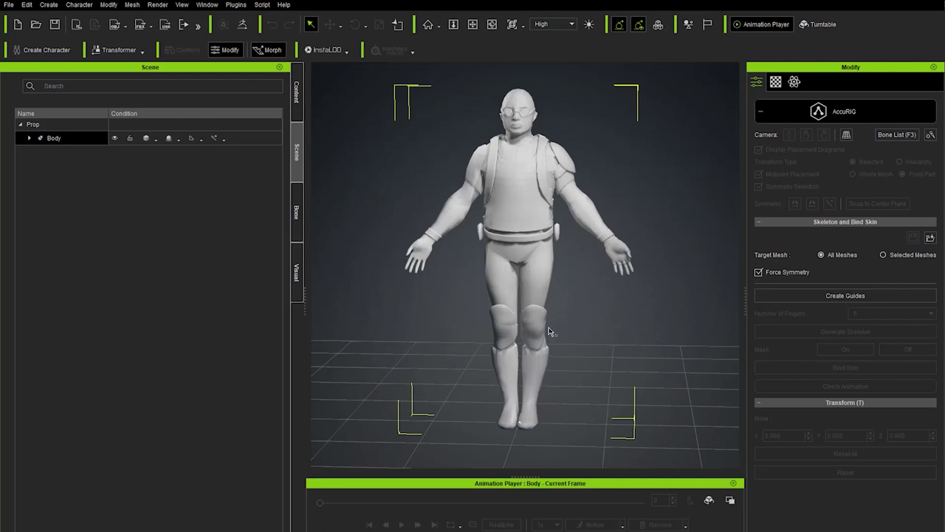
- Hide all of the prop's meshes except the Body mesh and create AccuRIG guides with Selected Meshes as the target
click(28, 138)
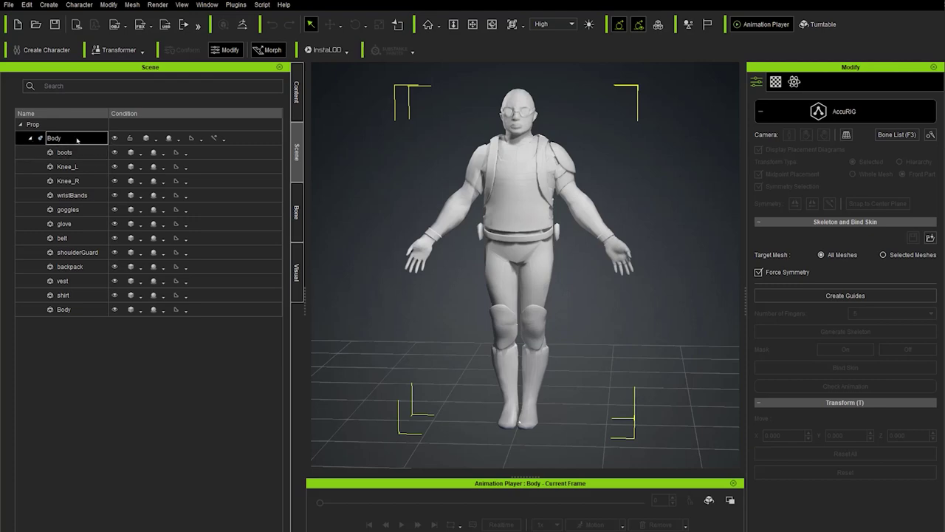
click(115, 139)
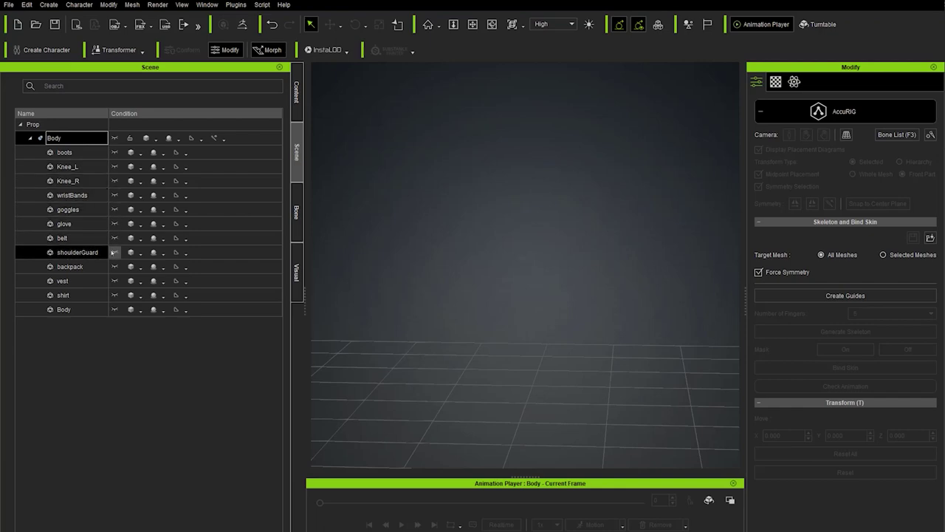
click(114, 310)
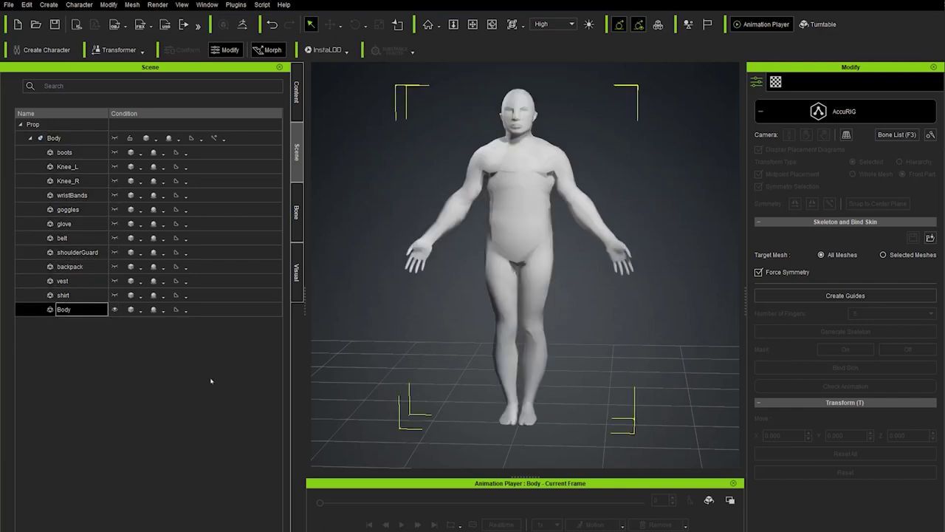
click(883, 254)
click(834, 296)
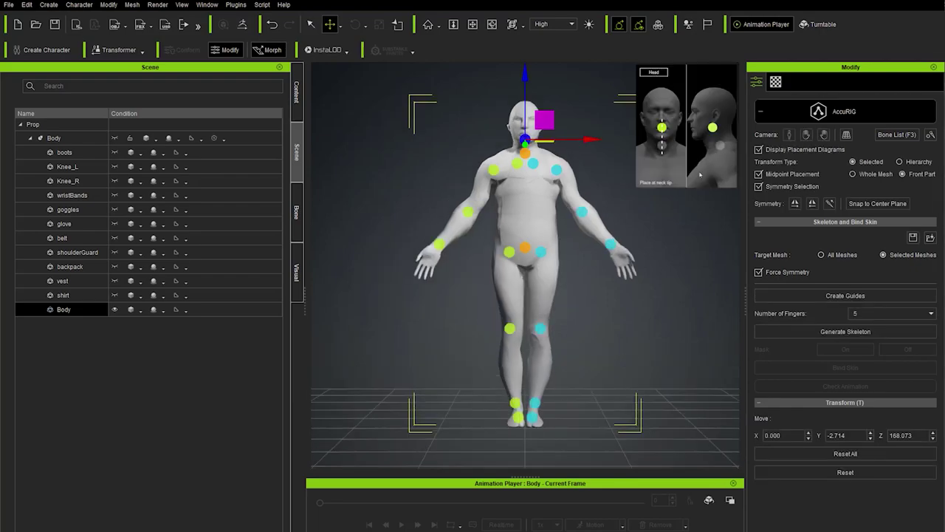
- Frame the whole body with the AccuRIG body camera and switch the viewport to the orthographic view
middle_drag(684, 237, 678, 259)
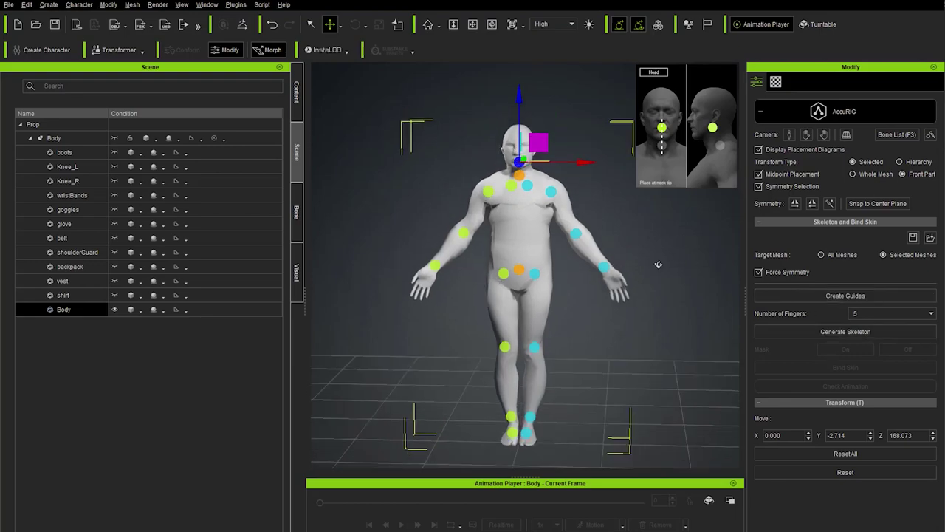
scroll(533, 152, up, 5)
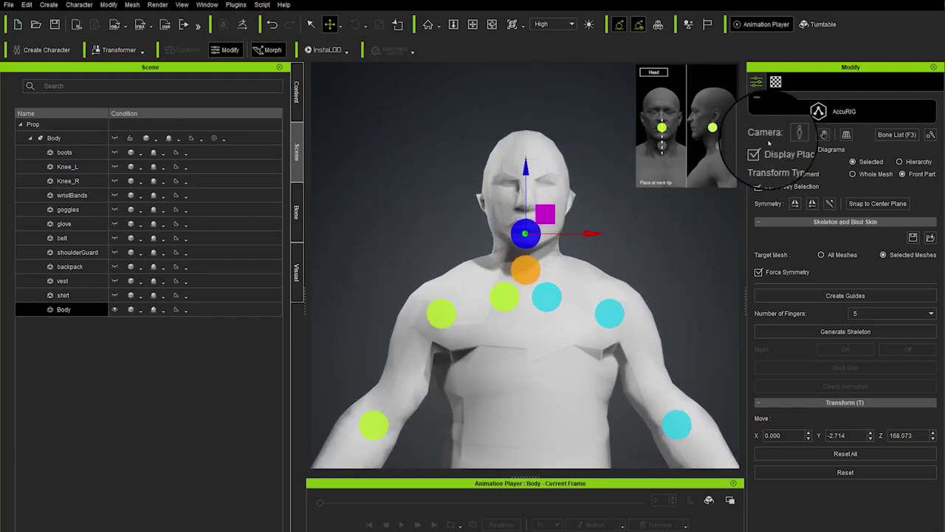
click(790, 134)
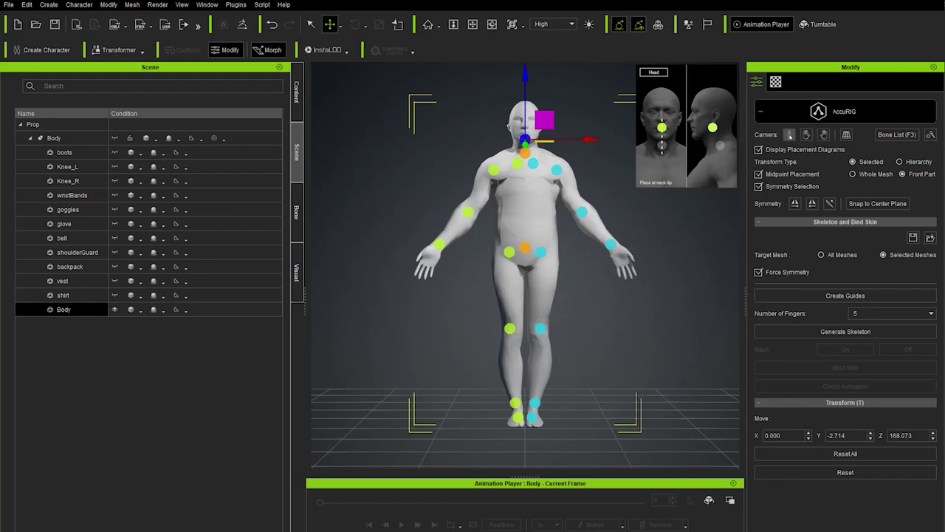
click(846, 135)
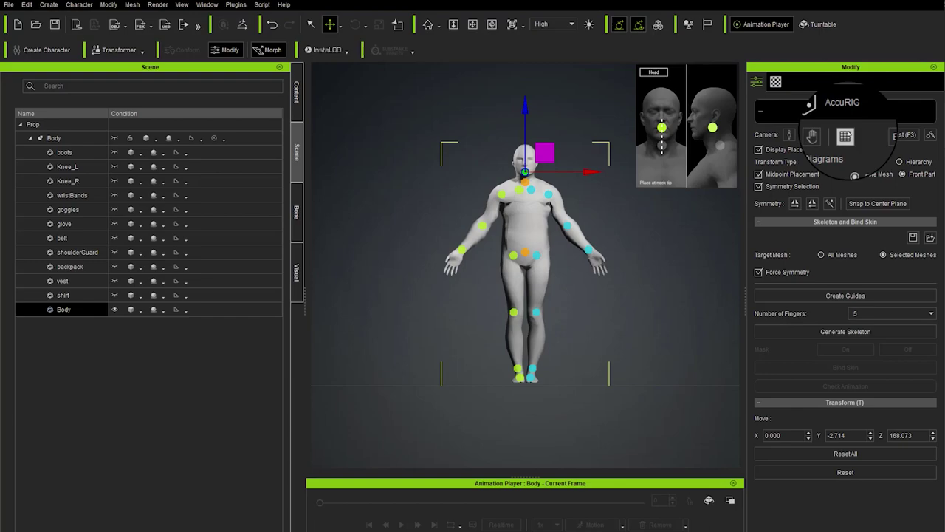
click(847, 135)
click(847, 135)
scroll(547, 208, up, 6)
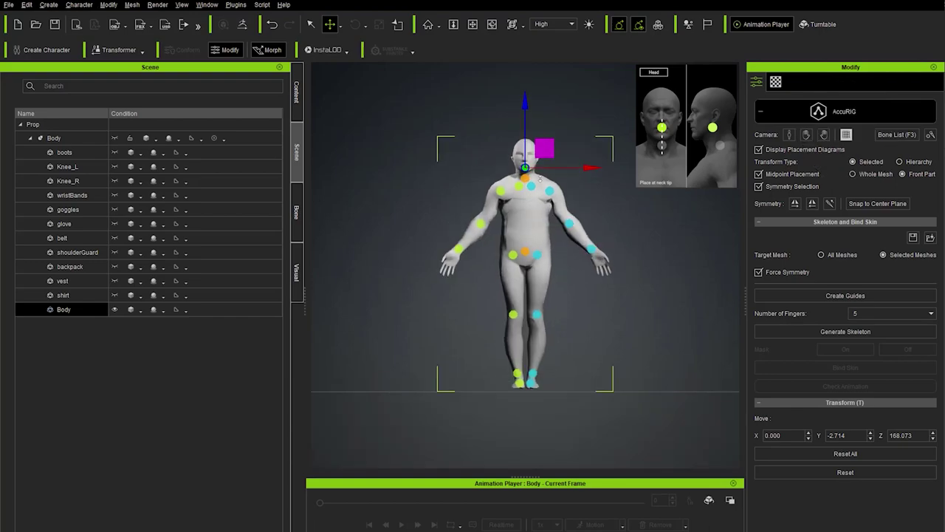
- Select the neck and clavicle guides in turn to view their placement diagrams
middle_drag(558, 114, 541, 283)
scroll(541, 283, up, 3)
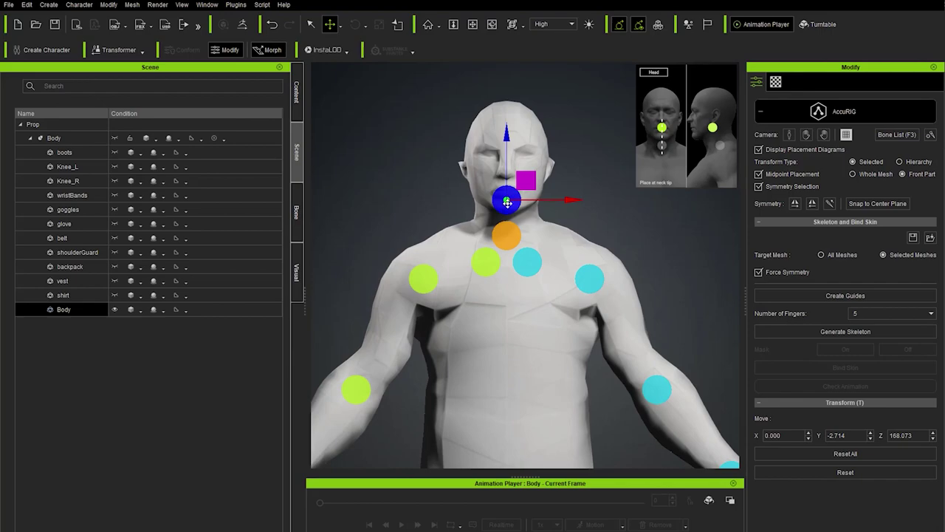
click(506, 235)
click(521, 258)
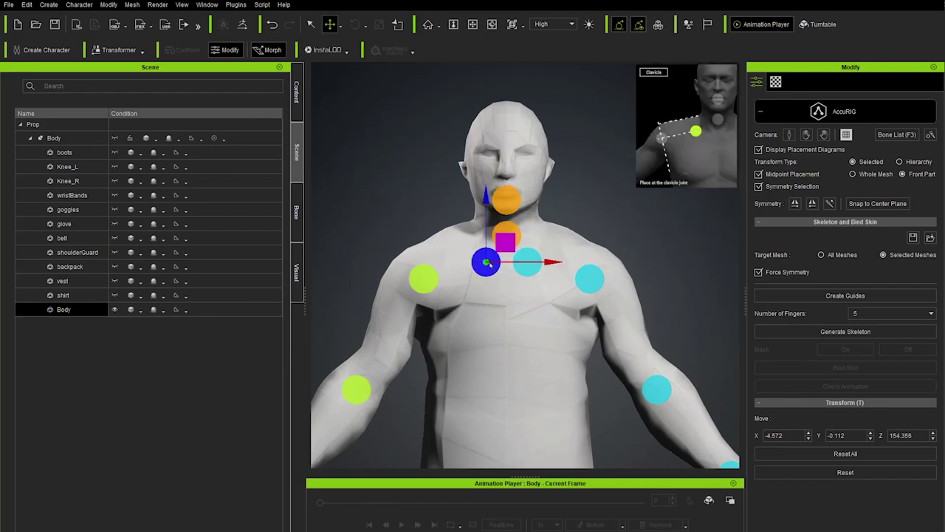
scroll(540, 279, down, 2)
scroll(540, 279, down, 3)
middle_drag(517, 226, 525, 91)
middle_drag(529, 193, 496, 220)
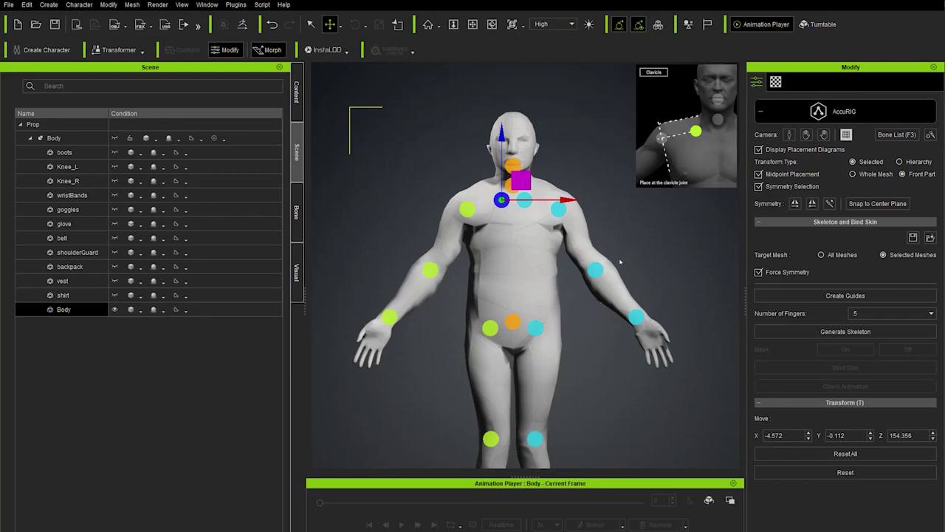
- Select the head guide and toggle the placement diagrams off and back on
click(513, 165)
scroll(526, 167, up, 5)
middle_drag(526, 167, 530, 342)
scroll(523, 219, up, 5)
scroll(523, 219, down, 3)
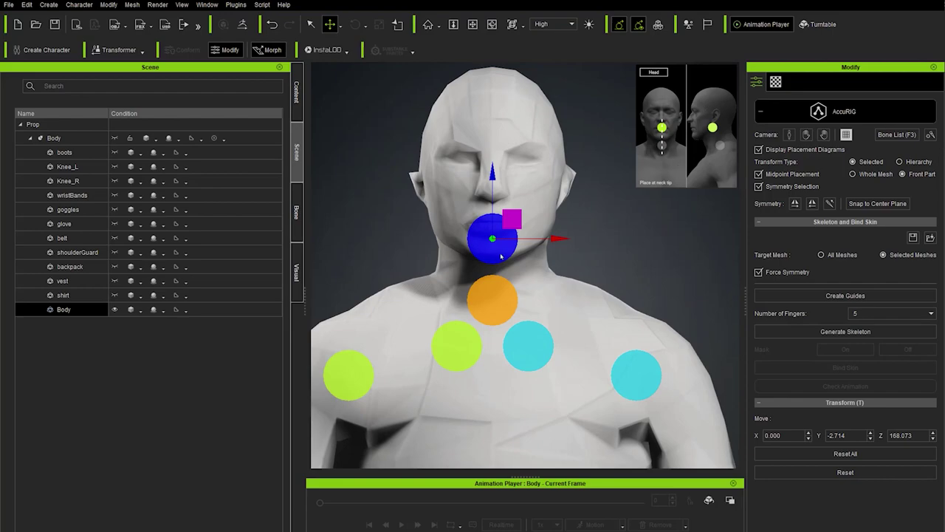
click(759, 149)
click(759, 149)
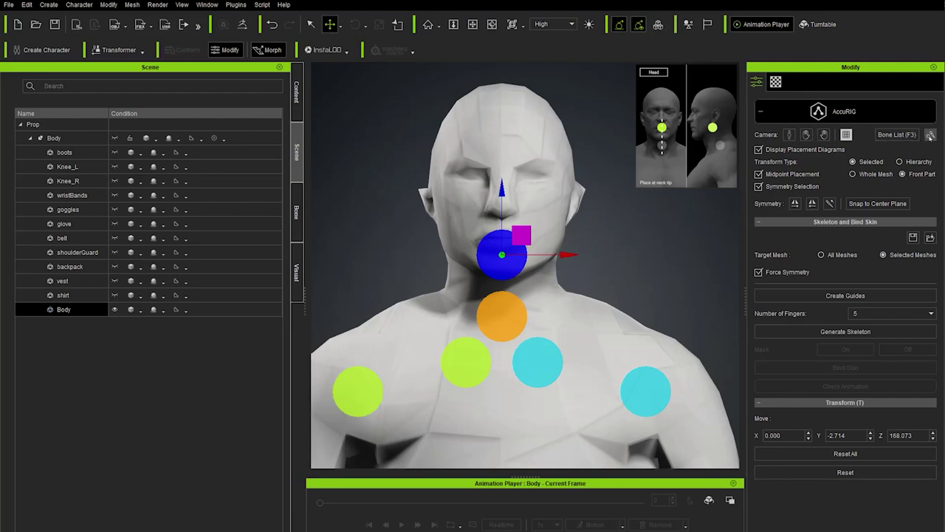
- Reduce the guide gizmo size to 54 in the gizmo display settings
click(930, 136)
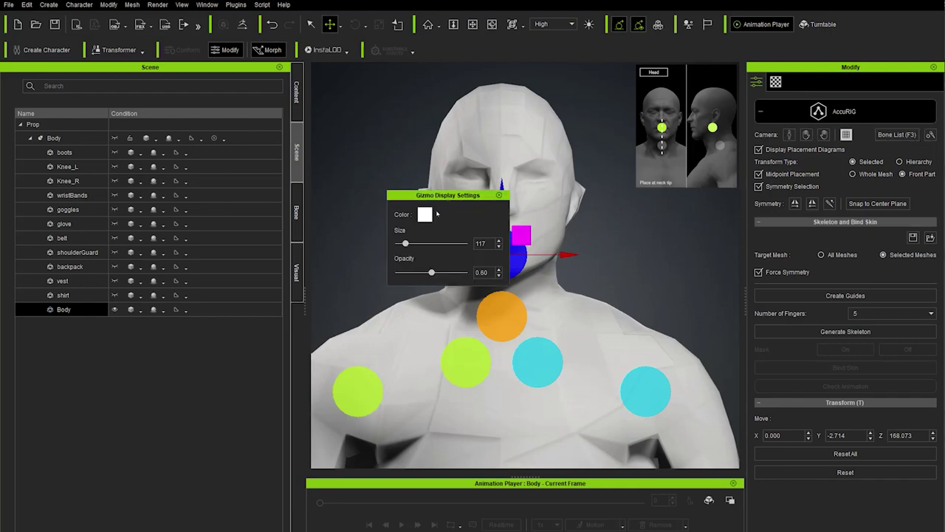
drag(404, 246, 401, 246)
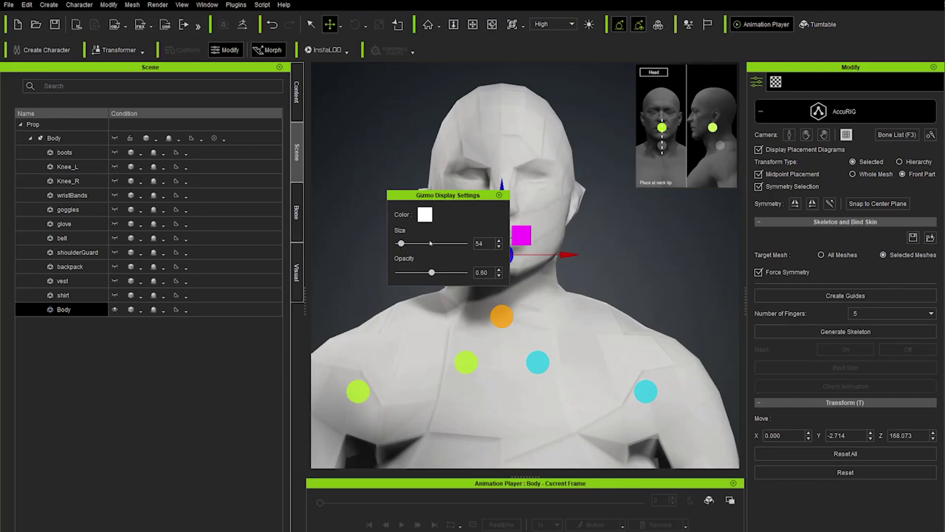
click(499, 195)
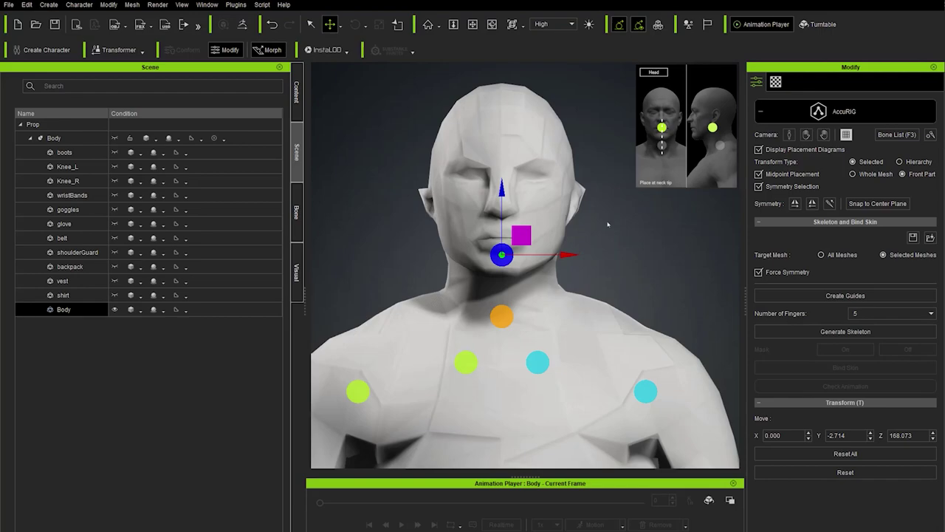
- Raise the head guide to the top of the neck, about Z 171.1, and check its placement from the side
drag(502, 190, 504, 167)
right_drag(669, 250, 318, 242)
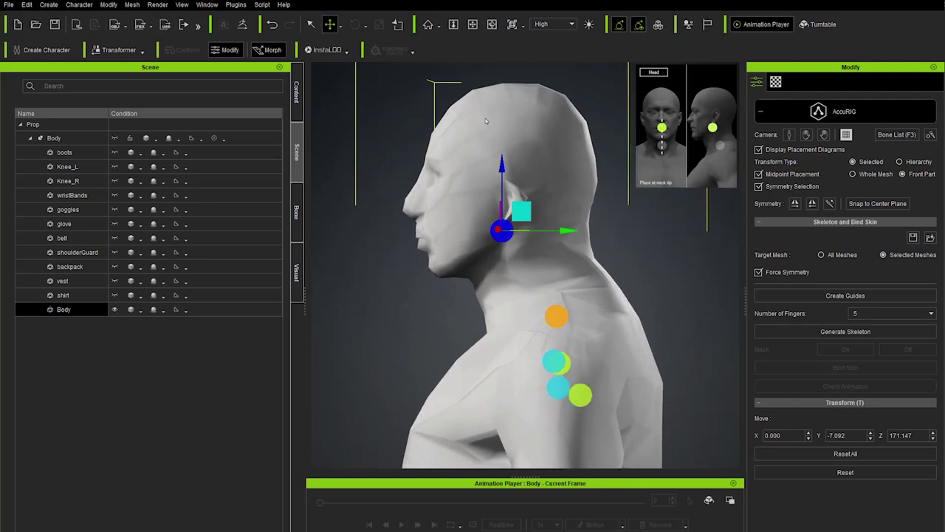
click(524, 26)
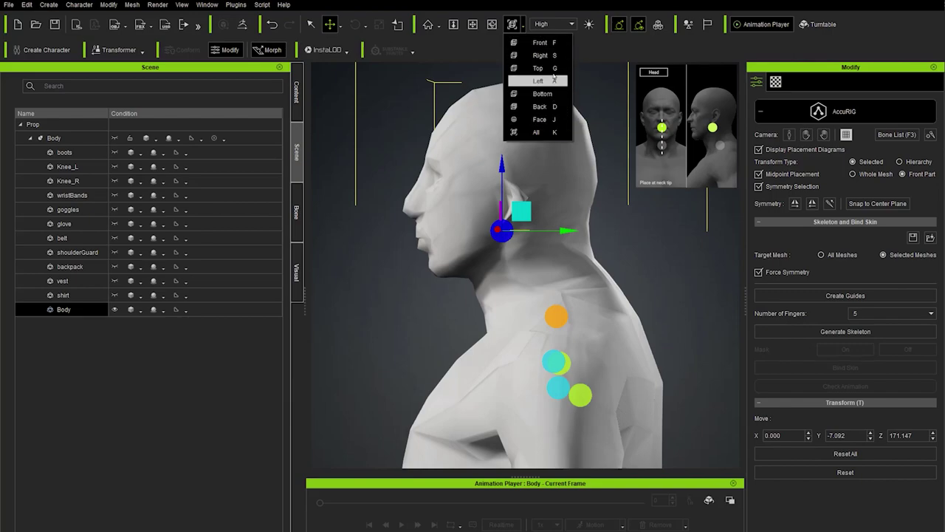
click(517, 6)
right_drag(554, 183, 538, 148)
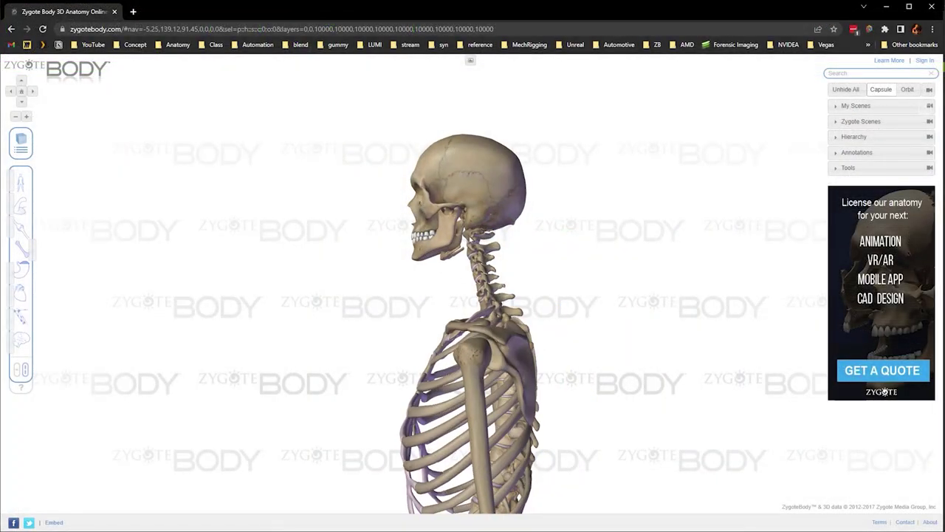
- Raise the neck guide to the neck base at about Z 162.4, checking it against the C7 vertebra on the ZygoteBody skeleton
click(508, 247)
drag(515, 258, 546, 289)
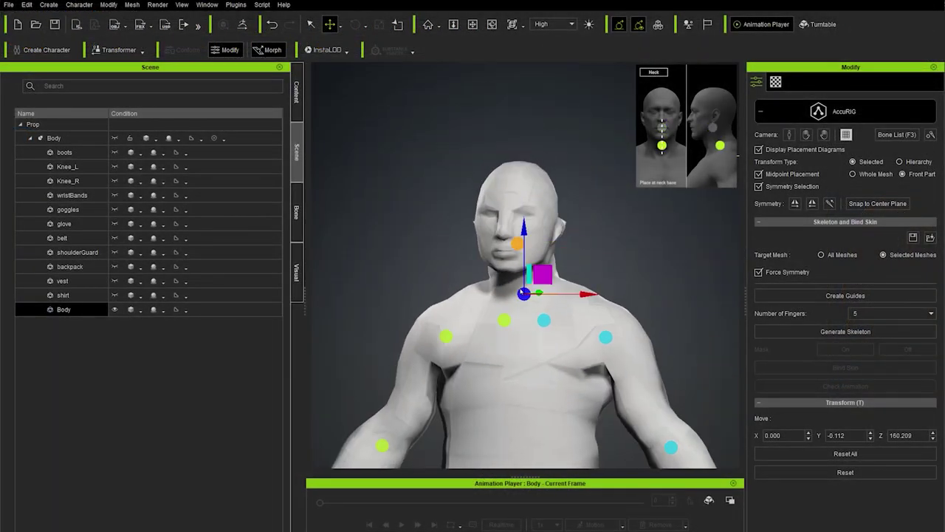
alt+right_drag(476, 270, 547, 209)
alt+drag(614, 272, 397, 268)
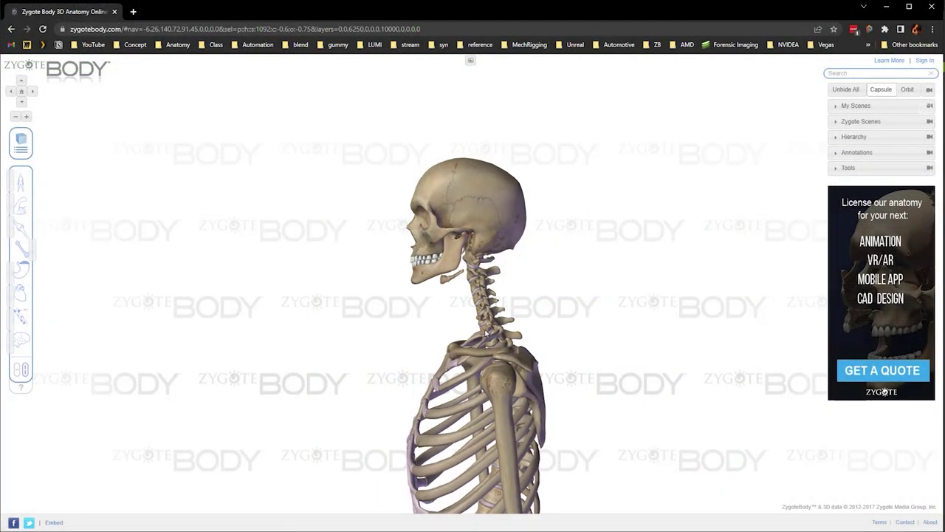
click(489, 335)
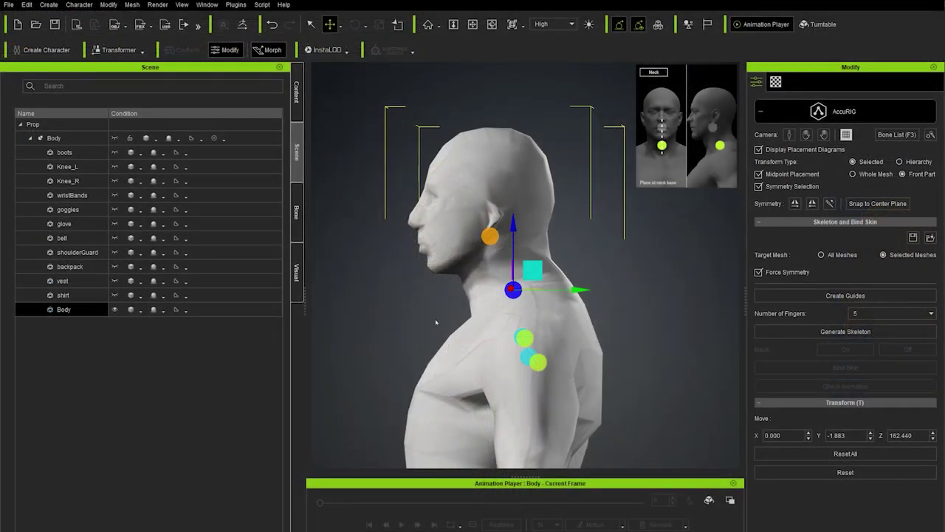
right_drag(435, 322, 640, 316)
middle_drag(524, 323, 515, 283)
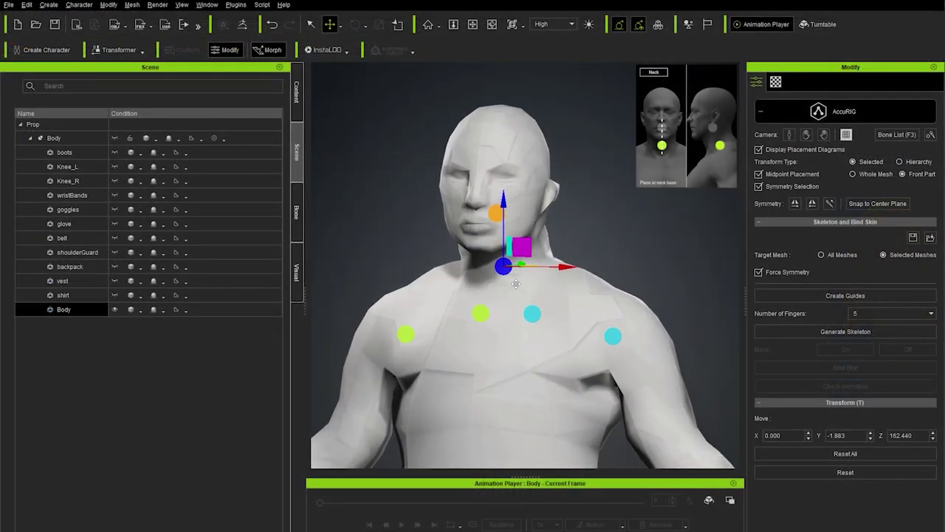
right_drag(515, 284, 569, 284)
click(523, 253)
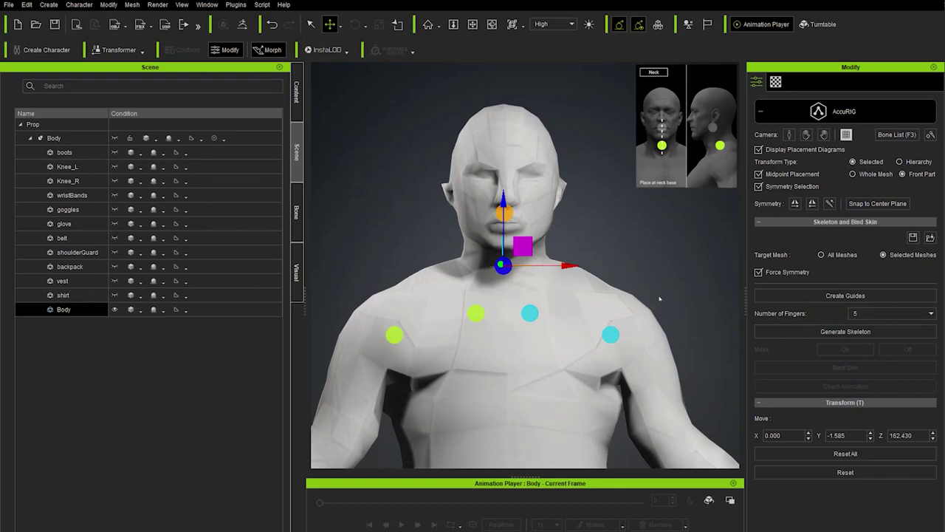
- With symmetry selection off, shift the neck guide to about X 1.4, snap it to the center plane and re-enable symmetry selection
click(759, 186)
drag(568, 265, 581, 266)
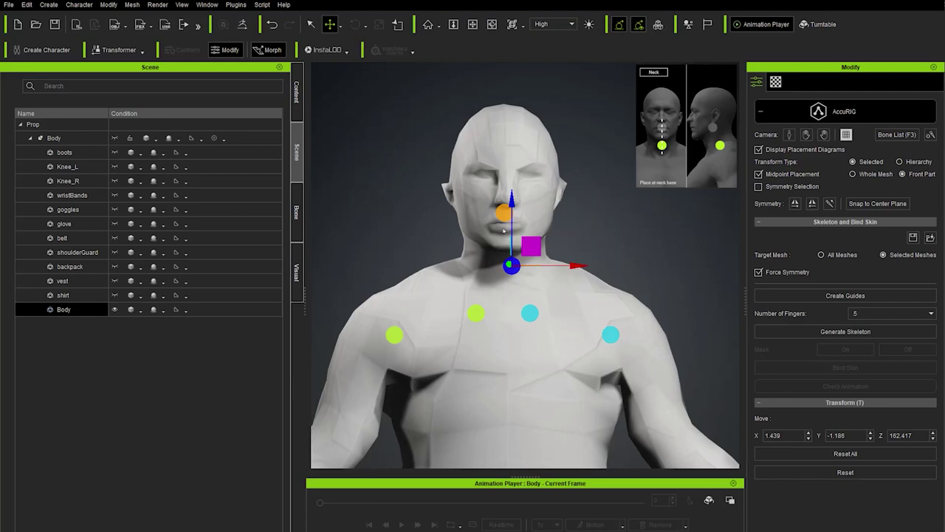
click(872, 207)
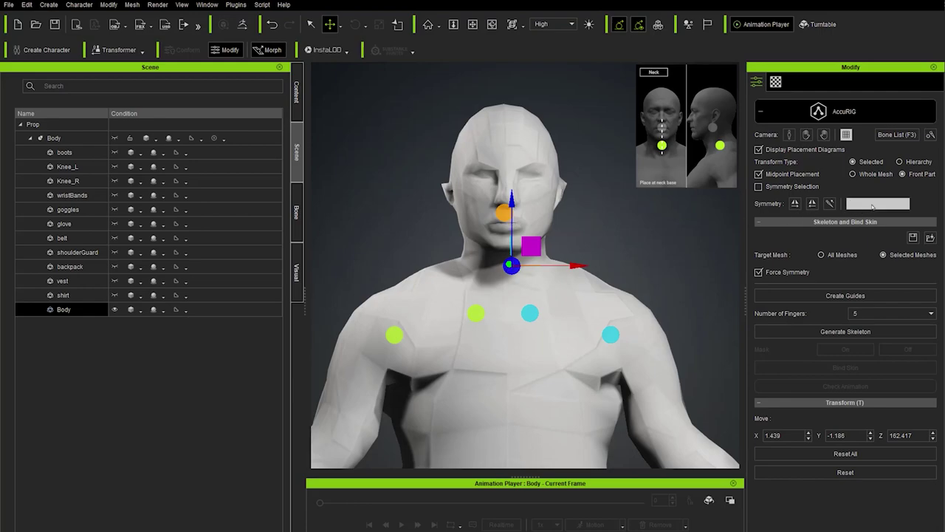
click(770, 189)
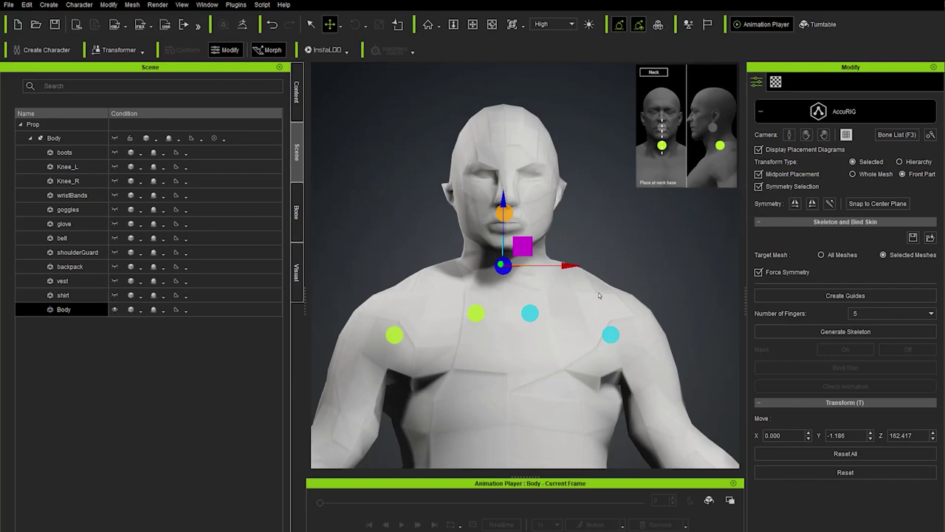
- Move the right clavicle guide to about X -7.0, Z 158.8 and the right shoulder guide to about X -20.0, Z 151.8
click(475, 313)
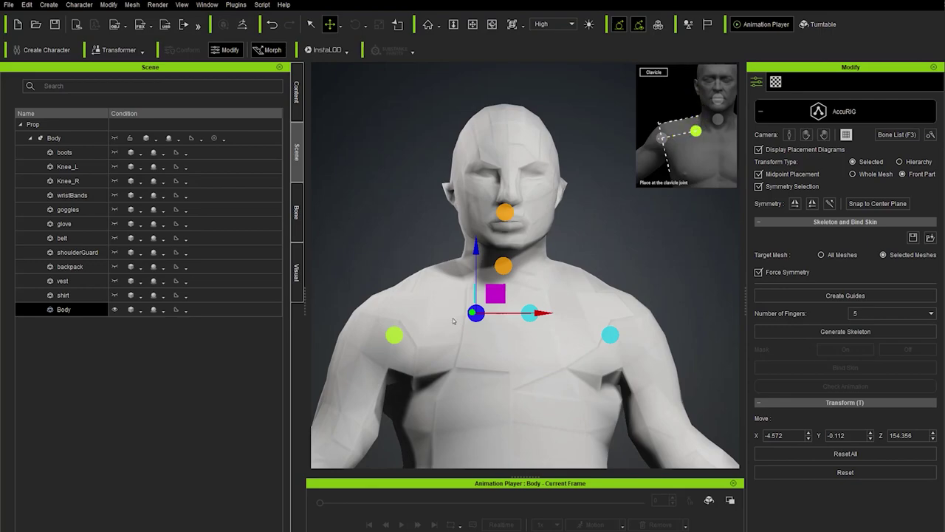
right_drag(567, 280, 558, 263)
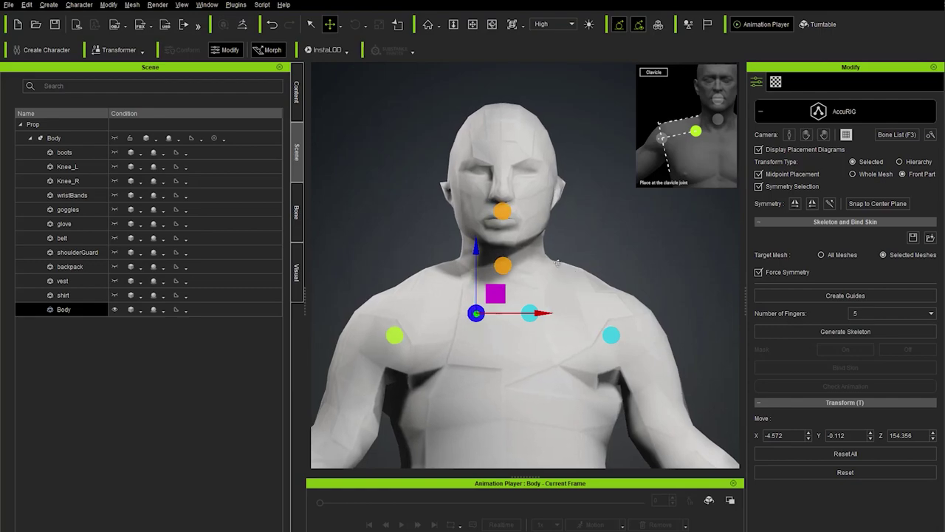
drag(495, 294, 457, 228)
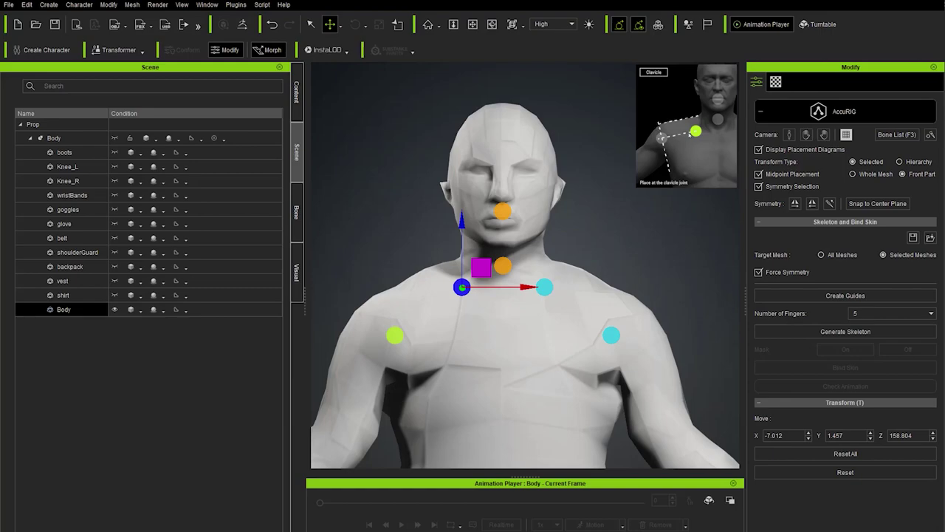
click(395, 335)
drag(419, 317, 409, 309)
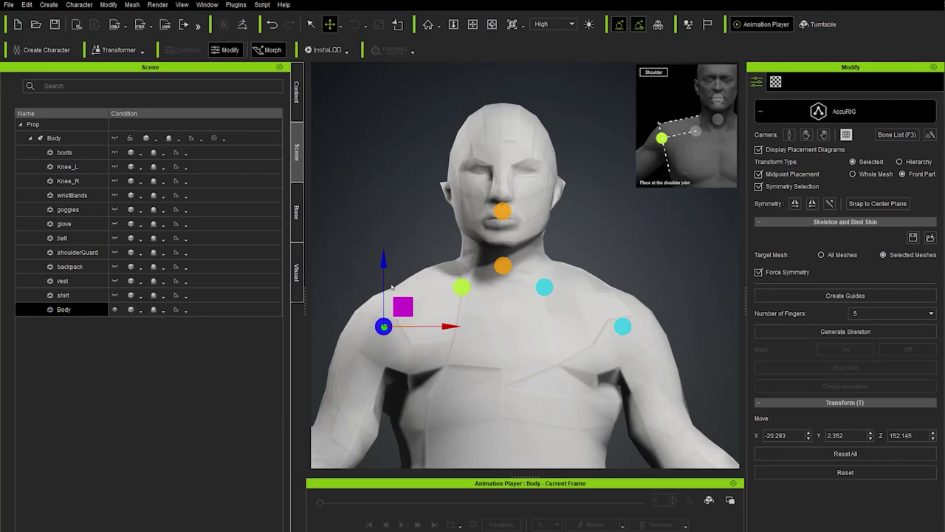
drag(402, 306, 404, 306)
- Move the right elbow guide to the elbow joint at about X -32.7, Z 127.2
alt+middle_drag(447, 382, 524, 251)
alt+right_drag(524, 251, 497, 288)
scroll(496, 287, down, 3)
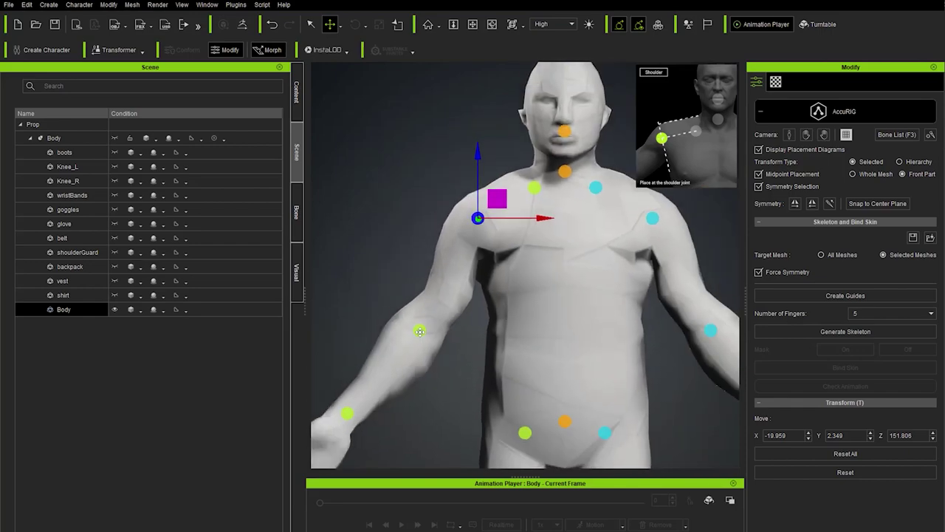
click(419, 334)
mouse_move(437, 315)
mouse_down()
mouse_move(450, 308)
mouse_move(443, 298)
mouse_up()
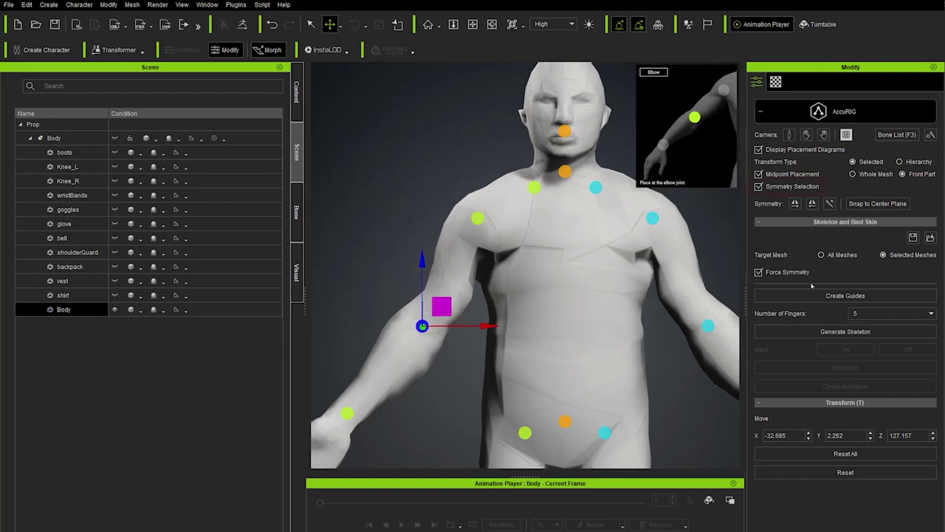
- Keep midpoint placement on Front Part and display the Body mesh as Wireframe on Shaded
middle_drag(559, 287, 512, 287)
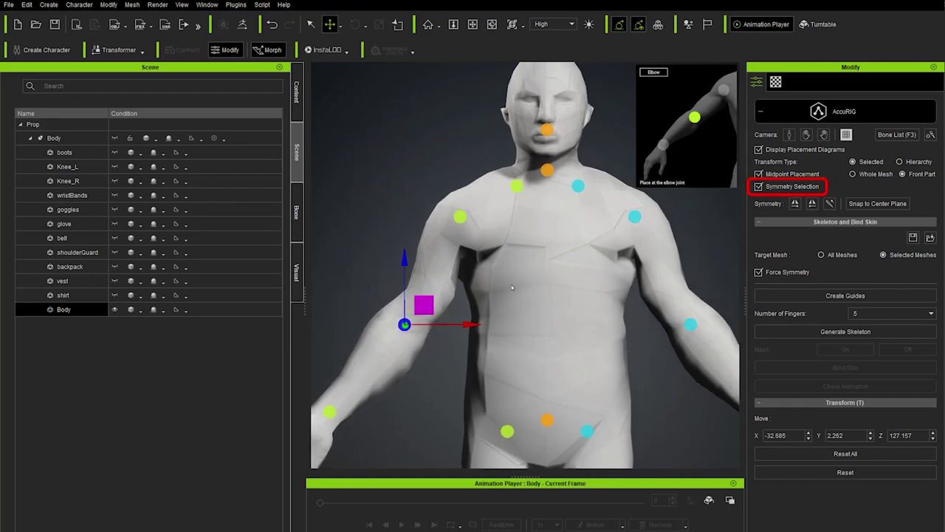
mouse_move(512, 287)
right_down()
mouse_move(654, 289)
mouse_move(354, 337)
mouse_move(451, 366)
right_up()
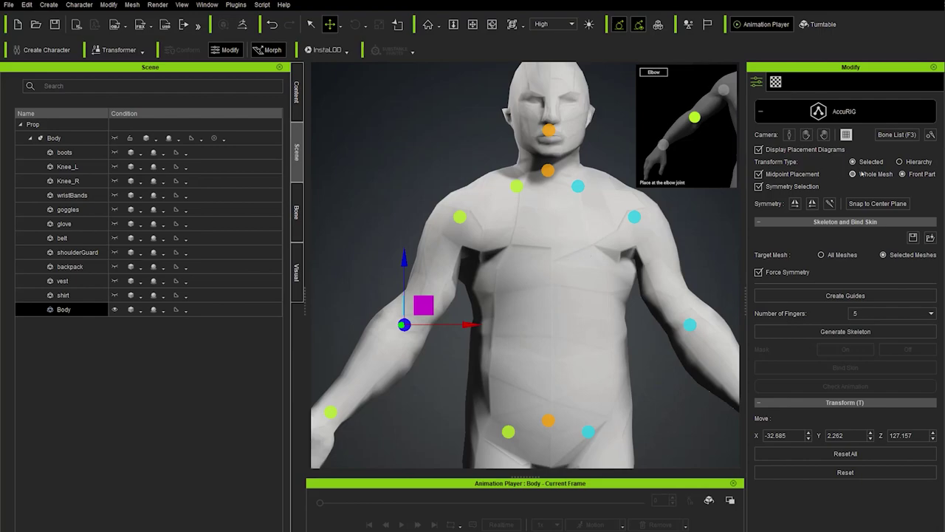
click(923, 175)
right_drag(399, 341, 456, 356)
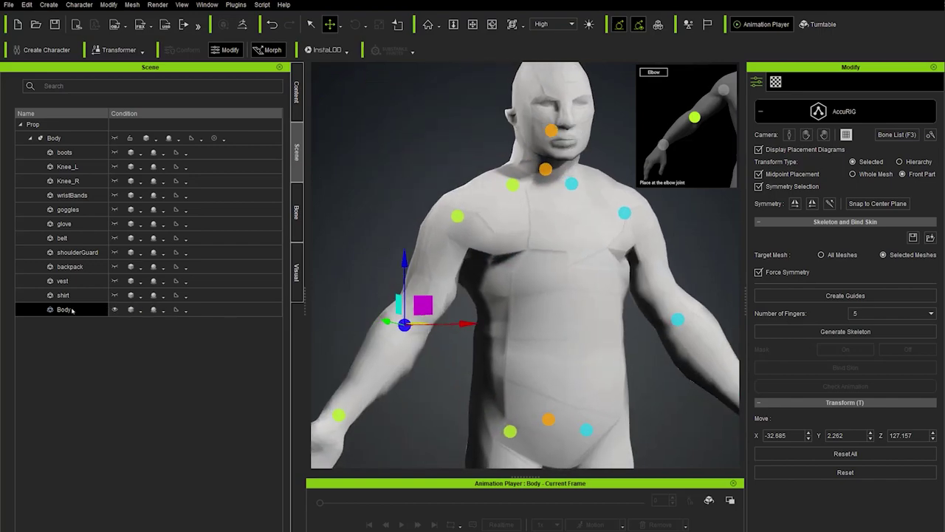
click(131, 310)
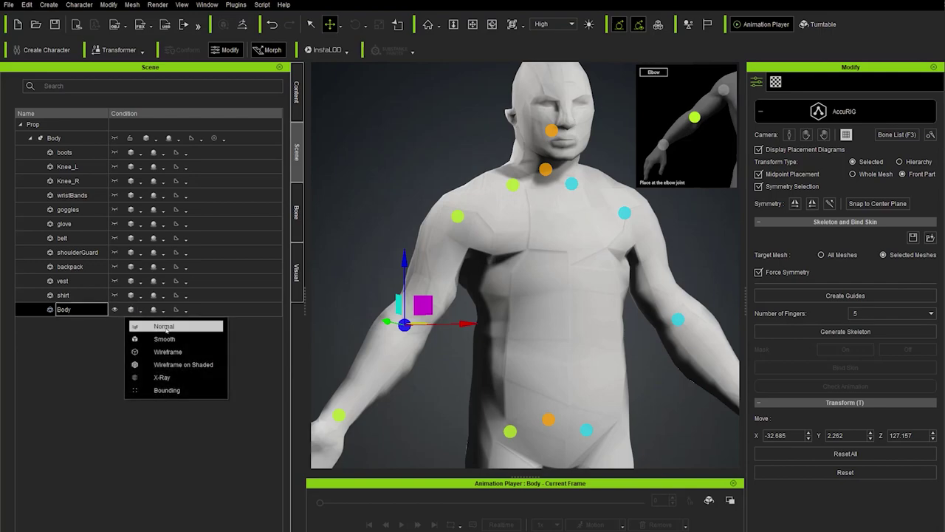
click(176, 365)
- Place the right wrist guide at about X -50.3, Z 106.1 and raise the pelvis guide to about Z 107.4
middle_drag(458, 318, 501, 244)
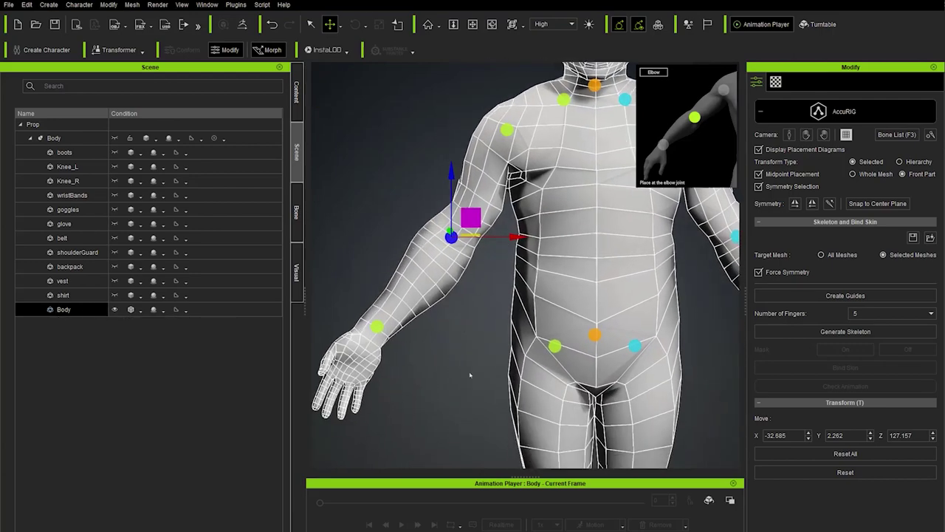
click(377, 329)
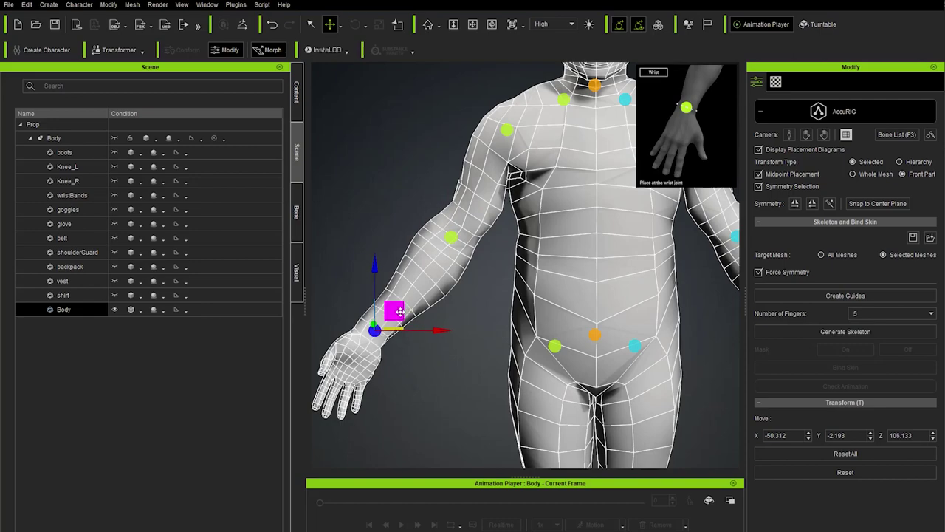
scroll(525, 265, down, 2)
middle_drag(571, 336, 488, 297)
click(506, 289)
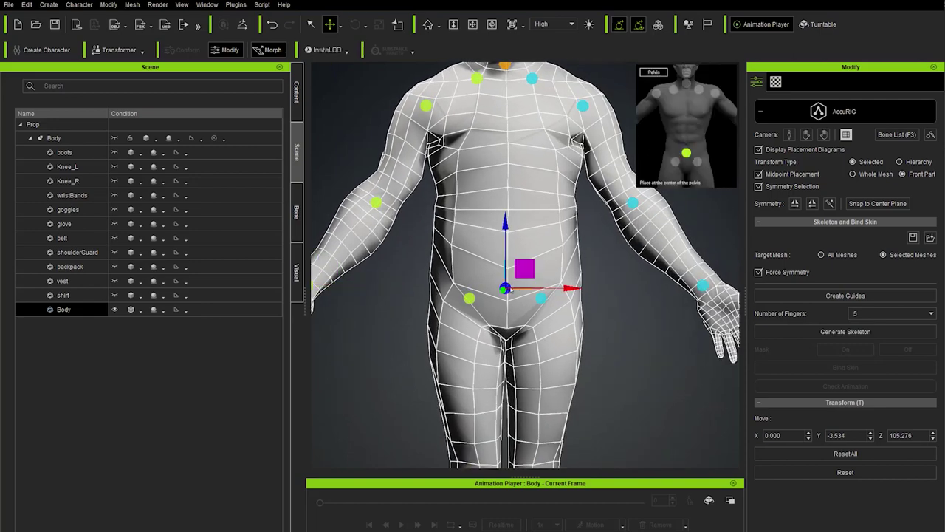
drag(507, 226, 507, 217)
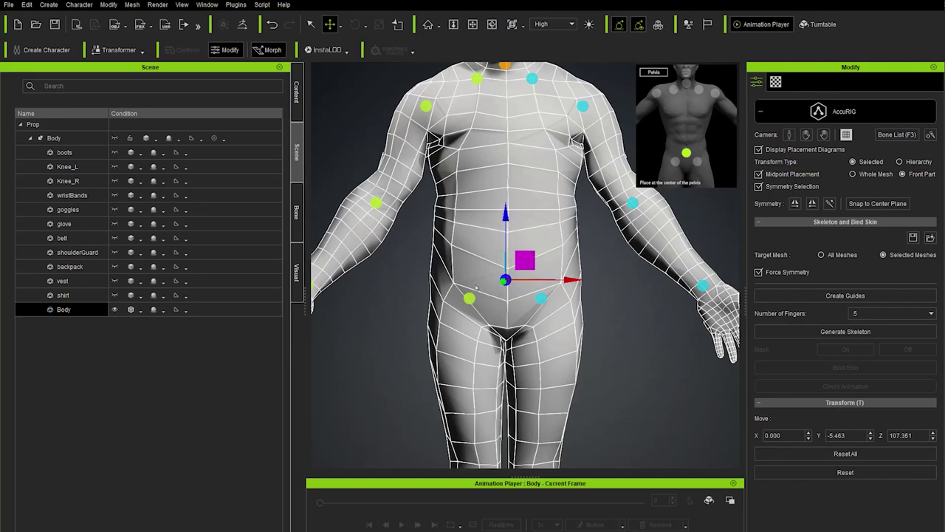
- Lower the right hip guide to about X -9.4, Z 99.3 and move the right knee guide slightly down and inward
click(469, 298)
middle_drag(469, 298, 478, 251)
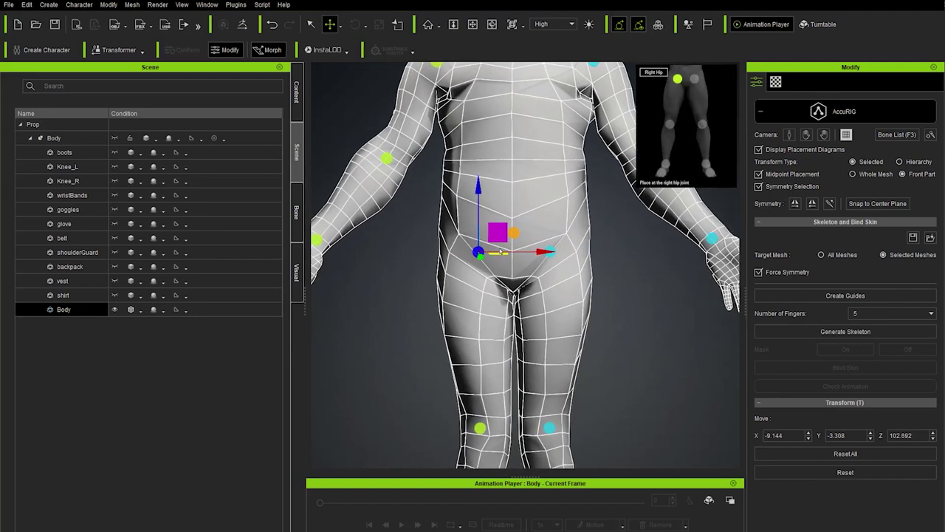
drag(500, 237, 498, 251)
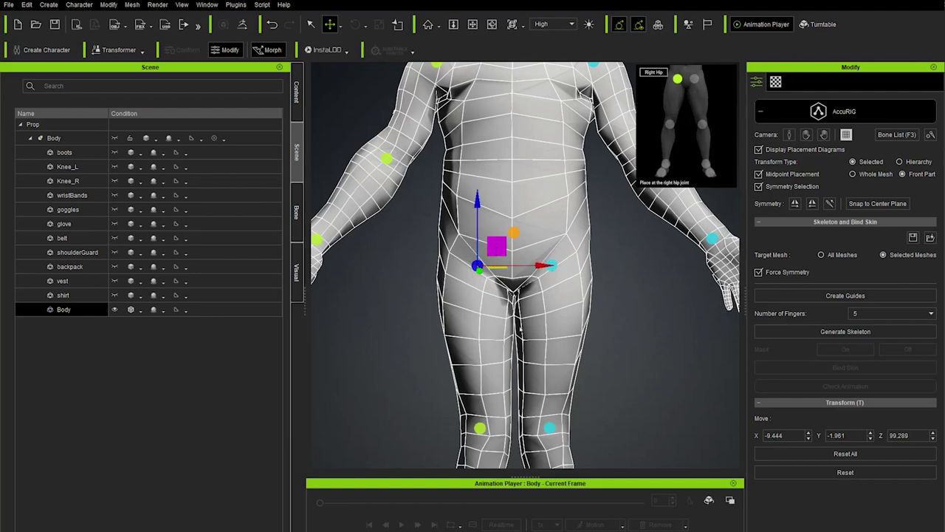
middle_drag(501, 350, 481, 235)
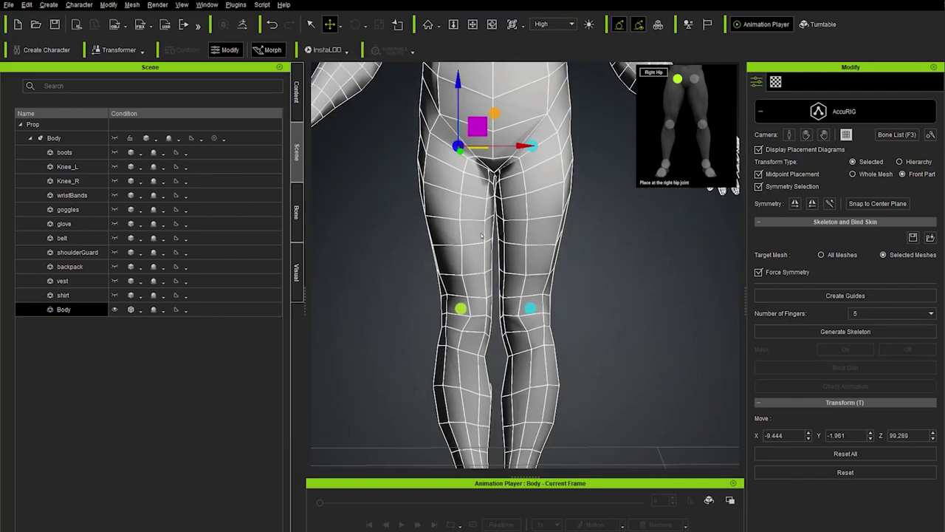
click(460, 309)
drag(480, 289, 484, 300)
- Lower the right ankle guide to the ankle joint at about X -5.1, Z 10.3
middle_drag(478, 369, 453, 203)
click(457, 331)
right_drag(401, 286, 658, 327)
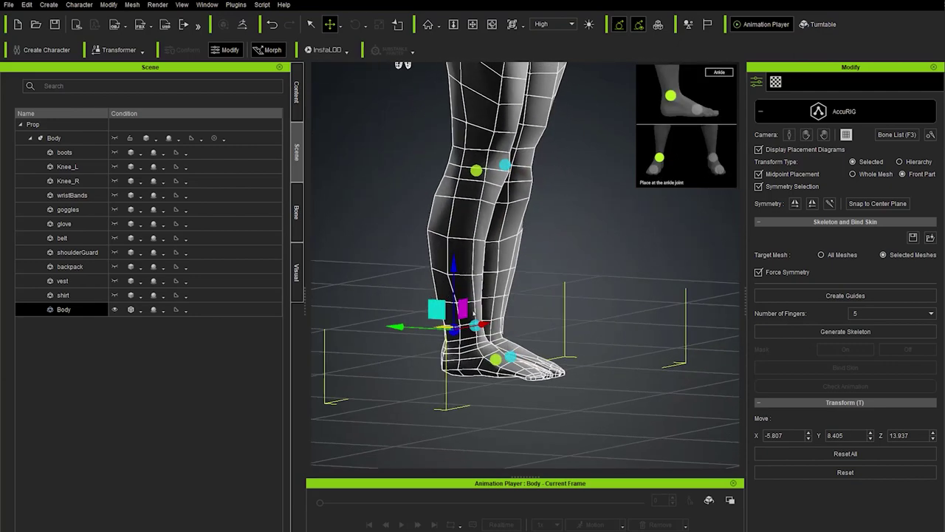
drag(463, 310, 464, 322)
- Move the right toebase guide forward to the base of the toes at about X -5.4, Y -9.7, Z 4.2
right_drag(560, 340, 474, 405)
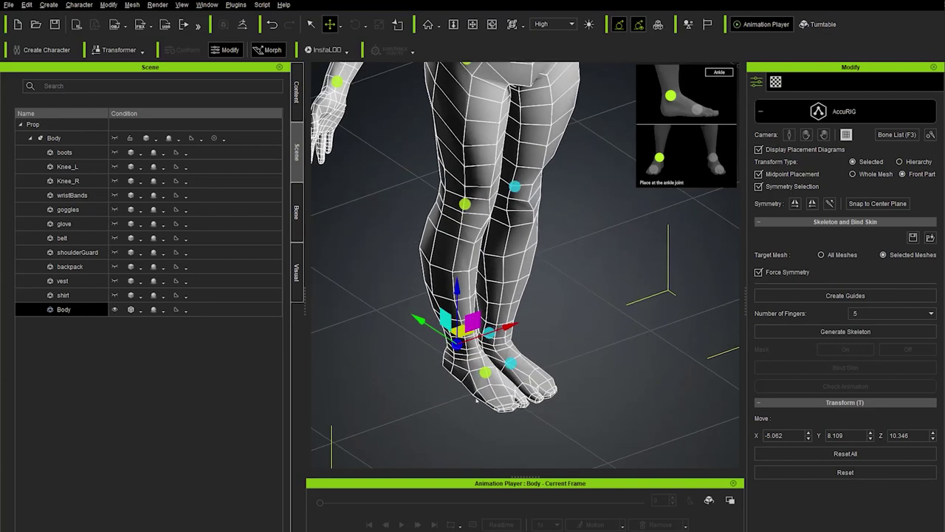
click(485, 374)
right_drag(561, 393, 539, 430)
drag(492, 360, 503, 384)
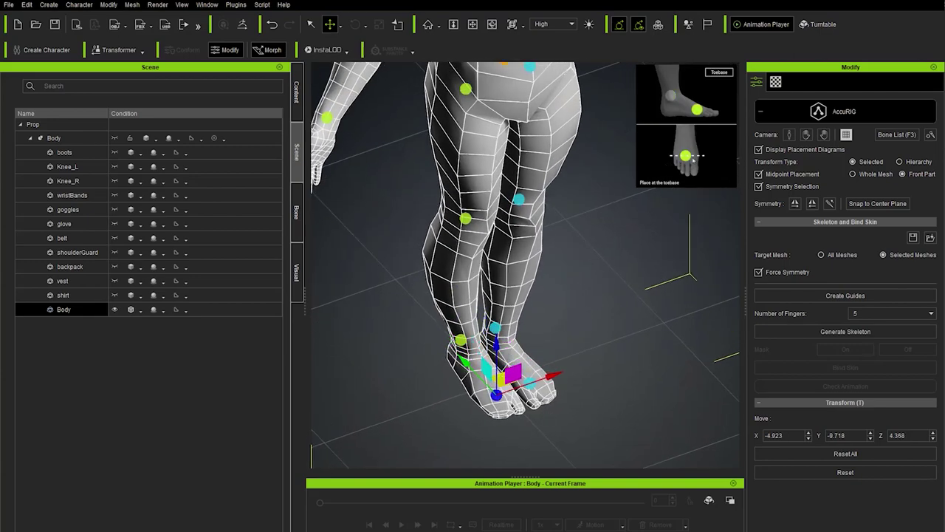
right_drag(598, 294, 472, 284)
drag(515, 375, 512, 375)
scroll(587, 311, down, 6)
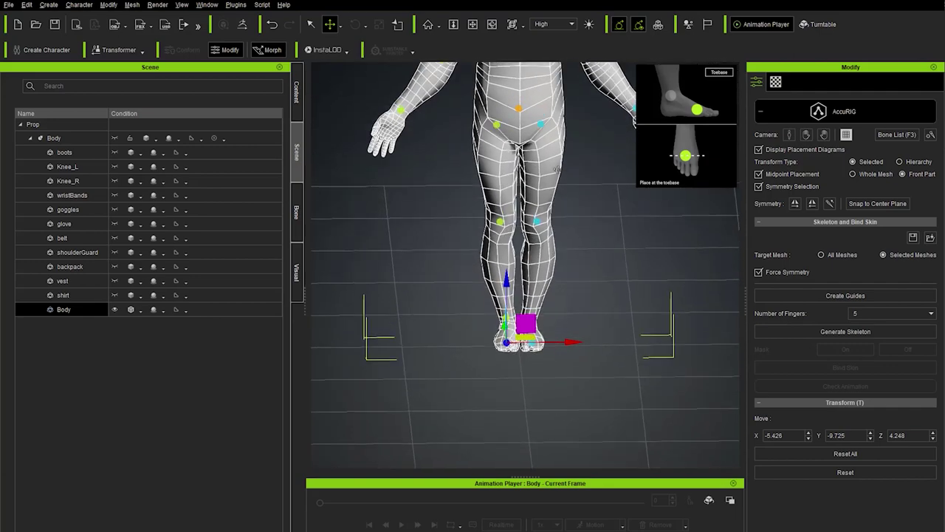
scroll(572, 257, up, 3)
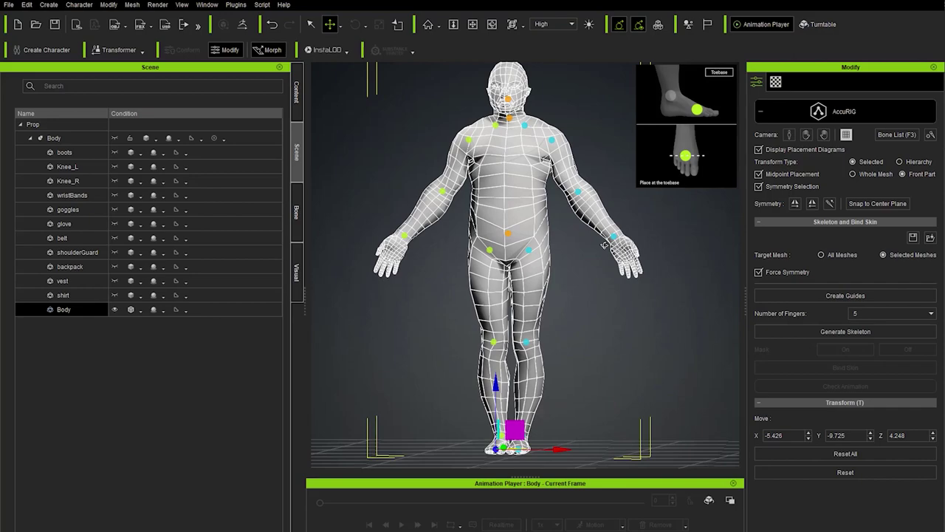
- Generate the skeleton from the placed guides with the number of fingers kept at 5
middle_drag(629, 292, 617, 298)
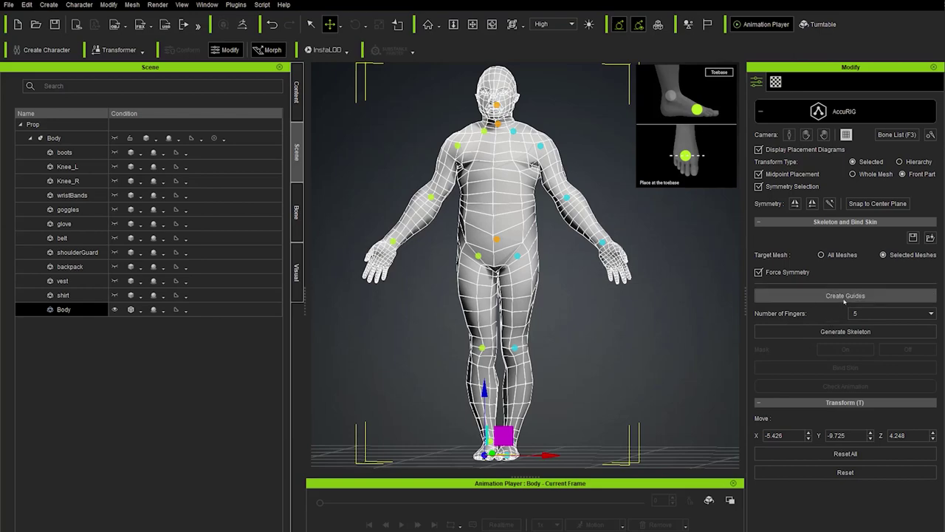
click(932, 314)
click(932, 315)
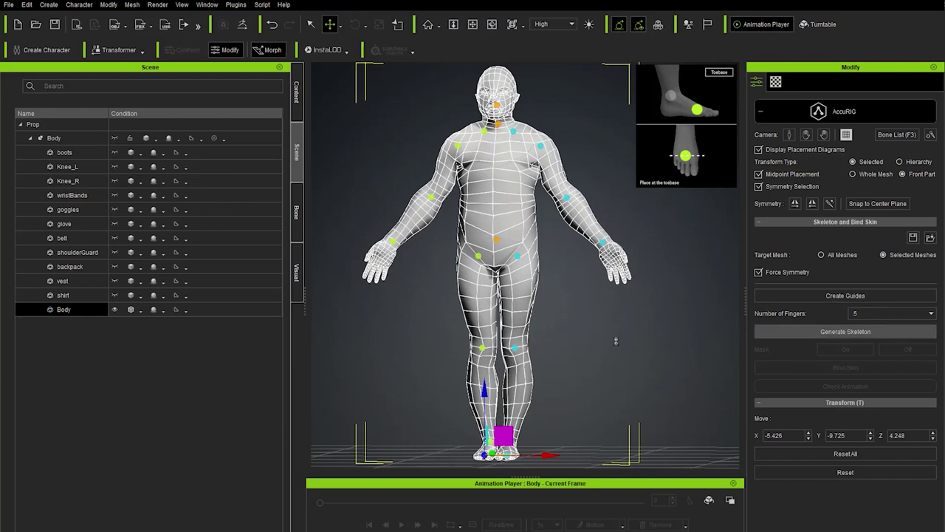
click(845, 331)
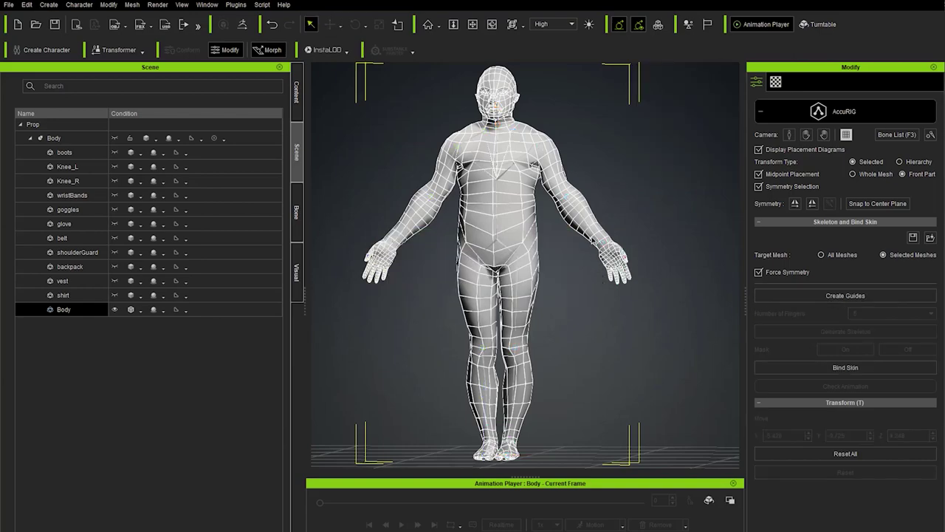
- Examine the generated skeleton in the torso, arm and hand, and review its bone hierarchy in the bone list
alt+right_drag(550, 278, 542, 203)
scroll(542, 202, up, 5)
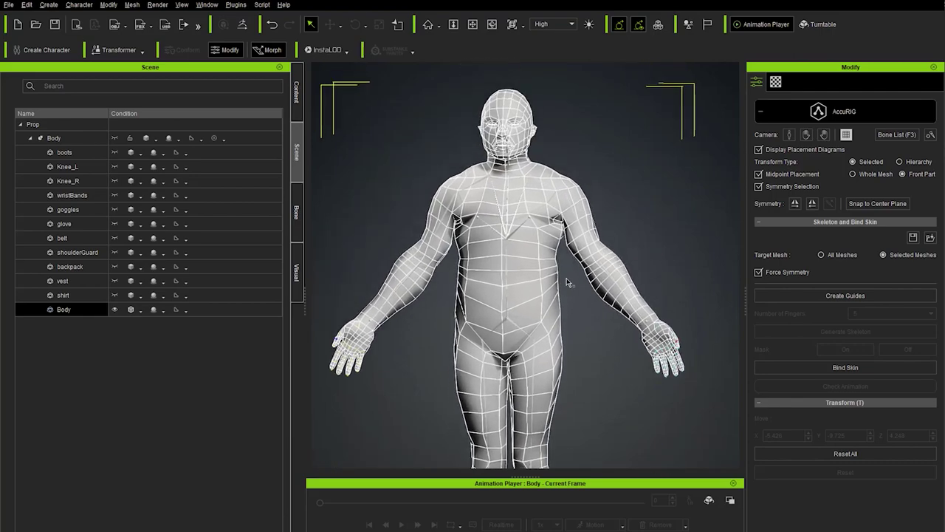
alt+middle_drag(575, 181, 559, 172)
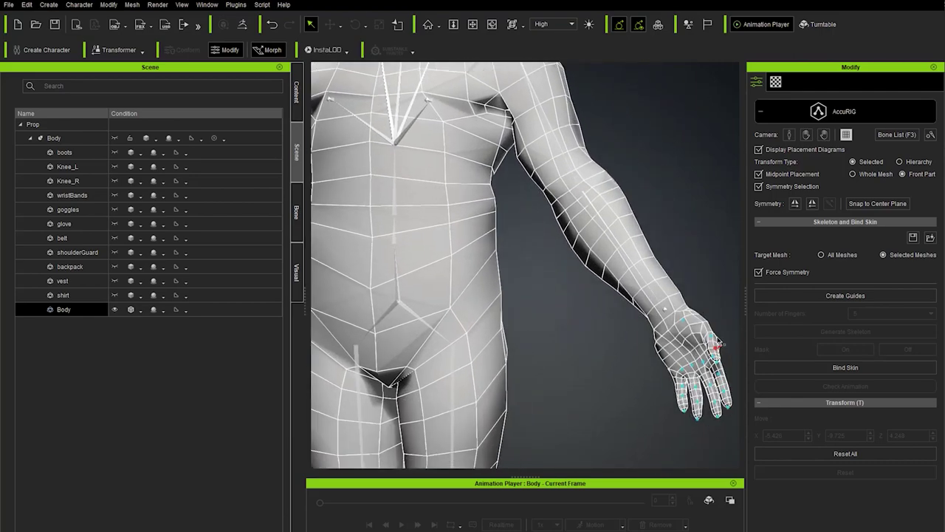
alt+right_drag(541, 204, 622, 295)
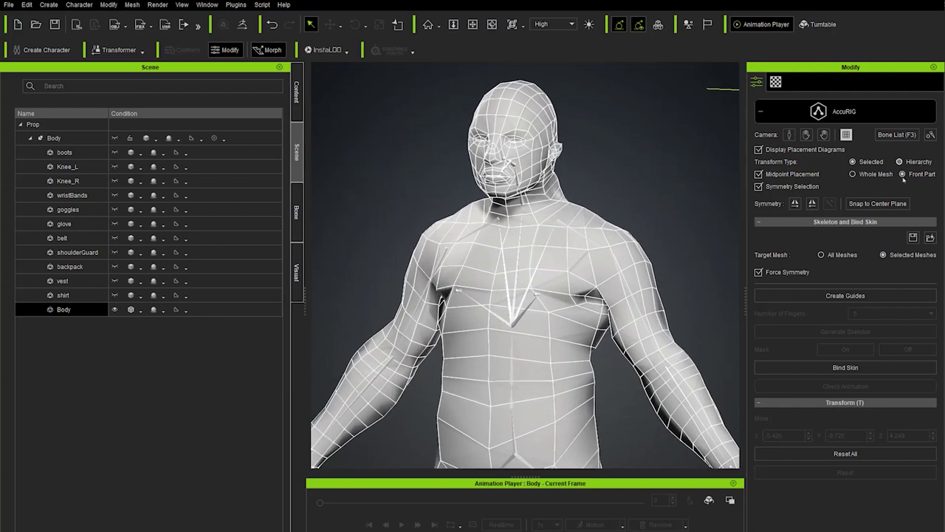
click(898, 135)
click(297, 151)
click(296, 92)
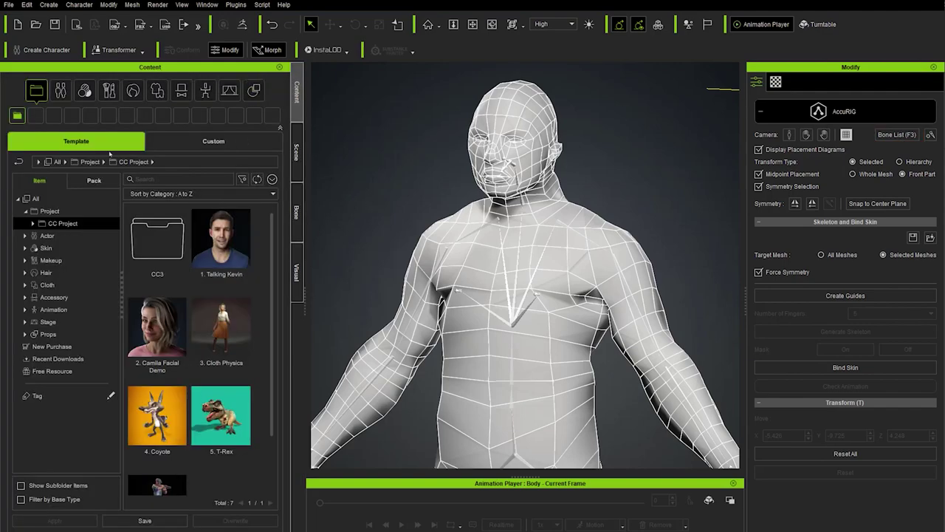
click(296, 151)
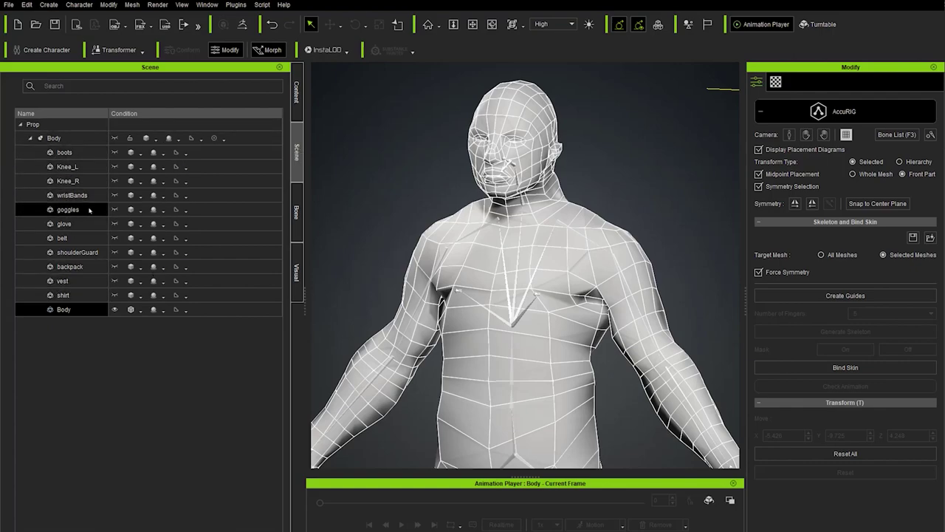
click(296, 212)
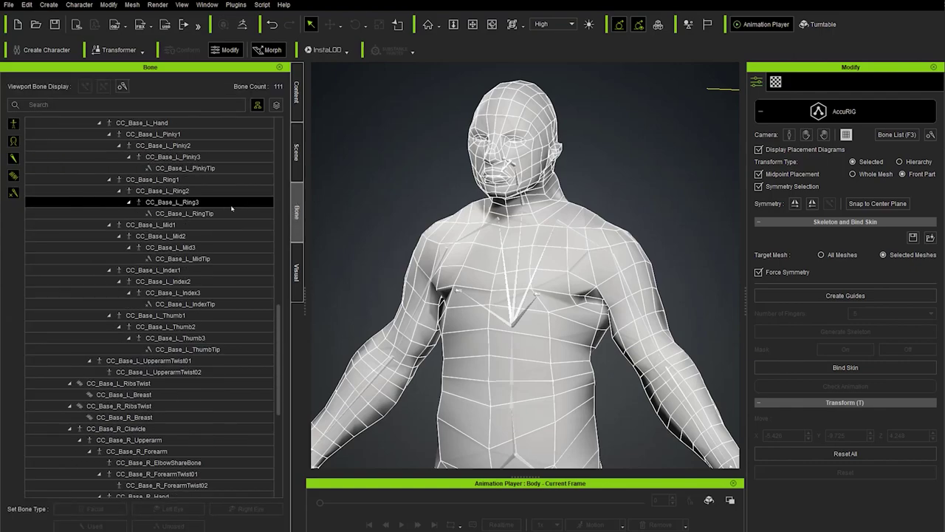
scroll(231, 210, up, 15)
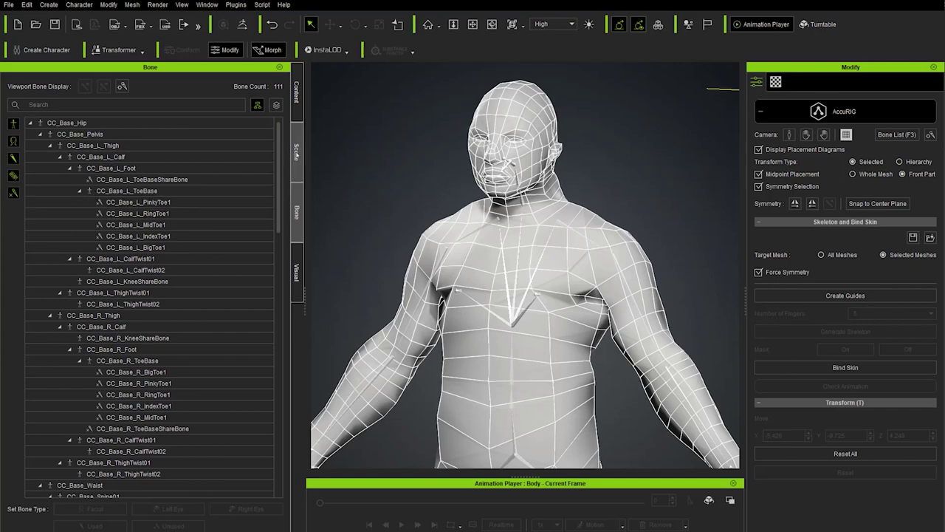
click(296, 153)
- Turn off midpoint placement and move the left clavicle joint forward and down to about X 7.2, Y -5.0, Z 154.0
right_drag(512, 232, 561, 243)
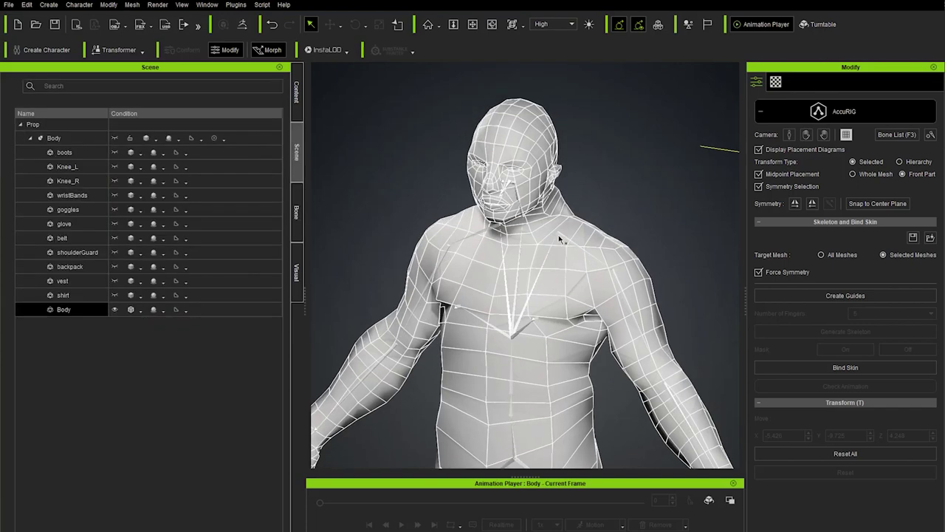
click(569, 248)
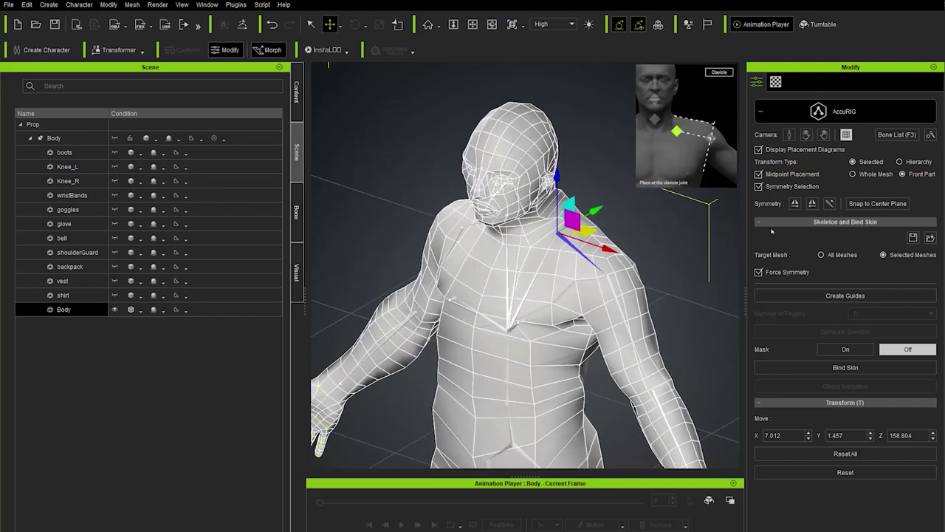
click(758, 174)
right_drag(677, 314, 620, 302)
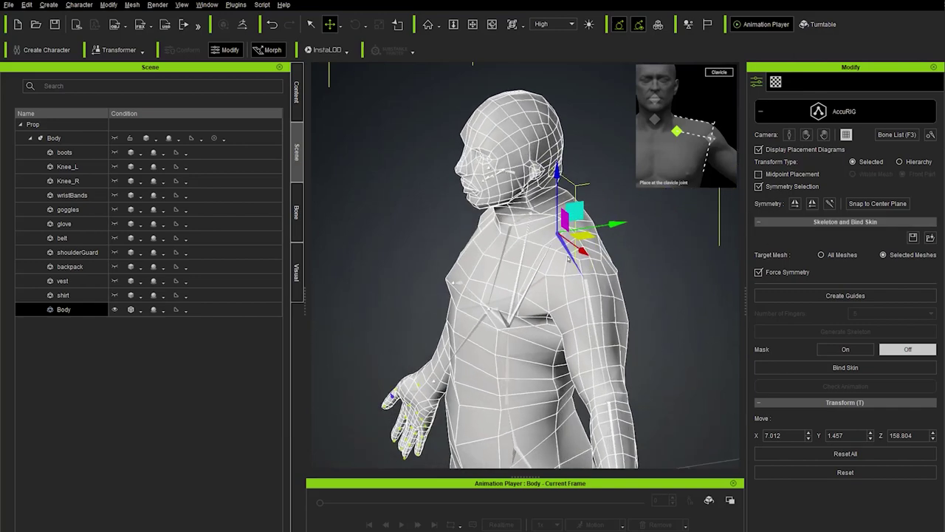
drag(577, 212, 554, 241)
right_drag(554, 241, 635, 436)
drag(570, 249, 565, 247)
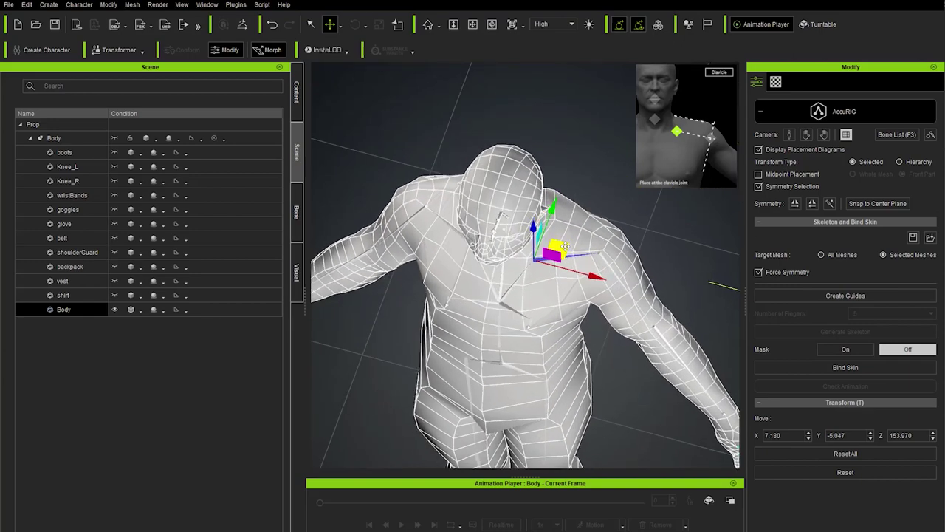
right_drag(611, 331, 605, 148)
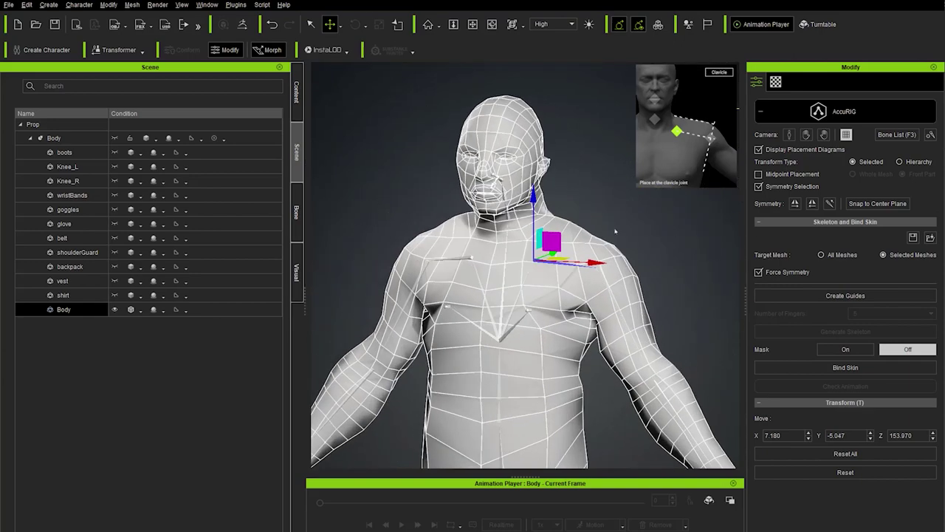
click(759, 174)
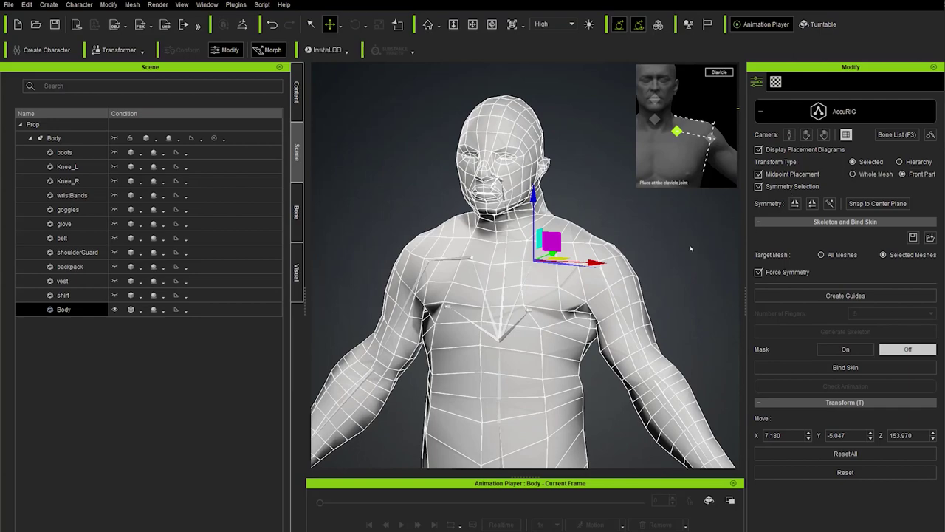
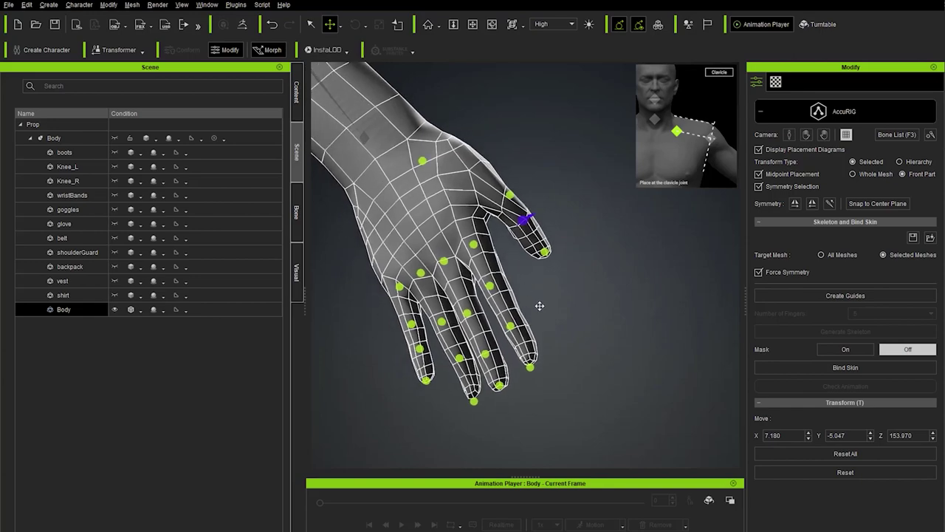
- Move the right thumb's base joint toward the outer edge of the hand, parallel to the index finger, at about X -56.7, Y -5.2, Z 105.2
click(429, 166)
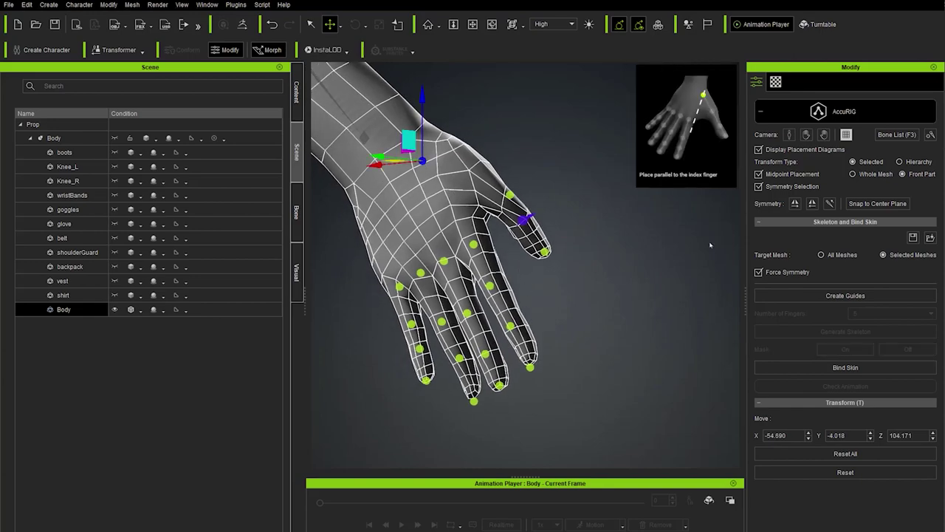
scroll(591, 207, up, 5)
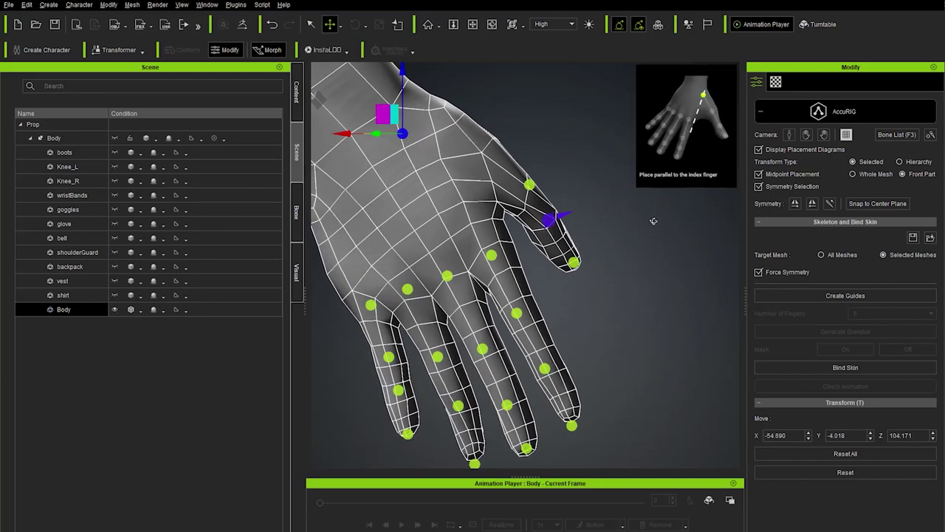
scroll(654, 221, down, 1)
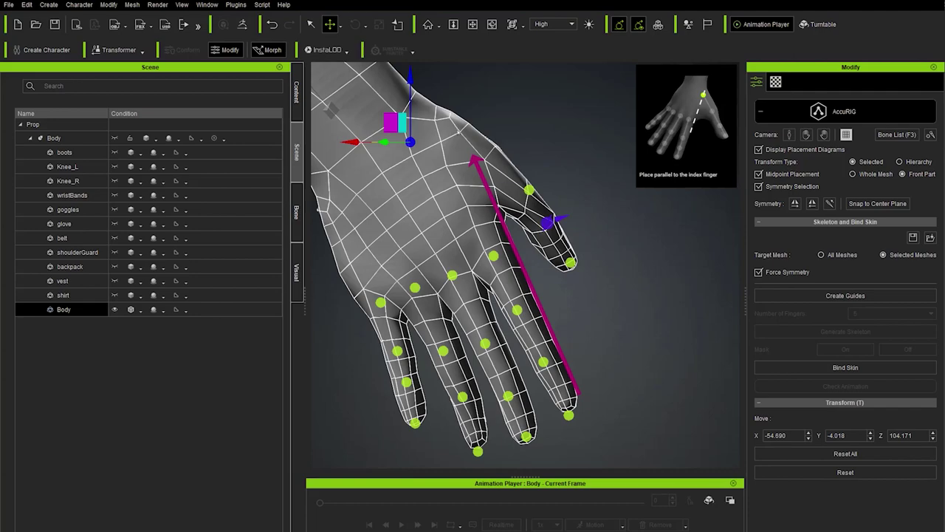
drag(391, 123, 510, 171)
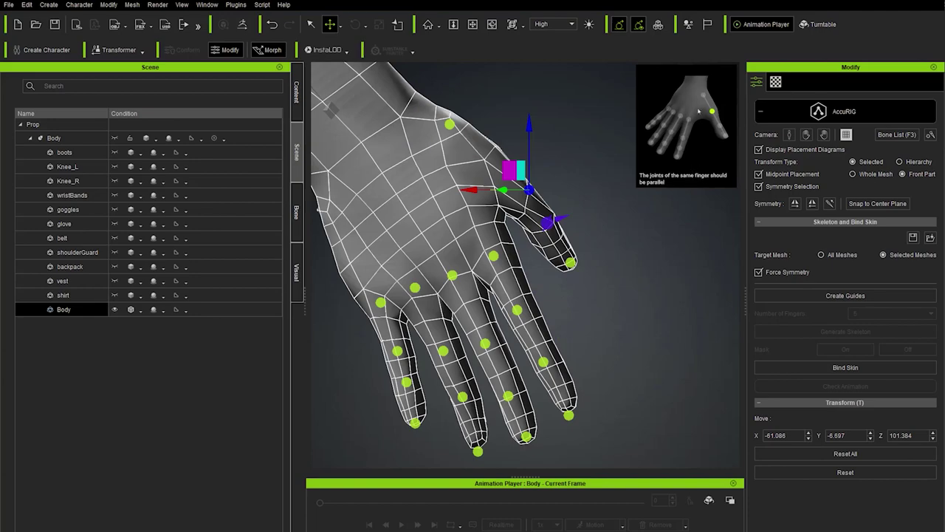
click(493, 255)
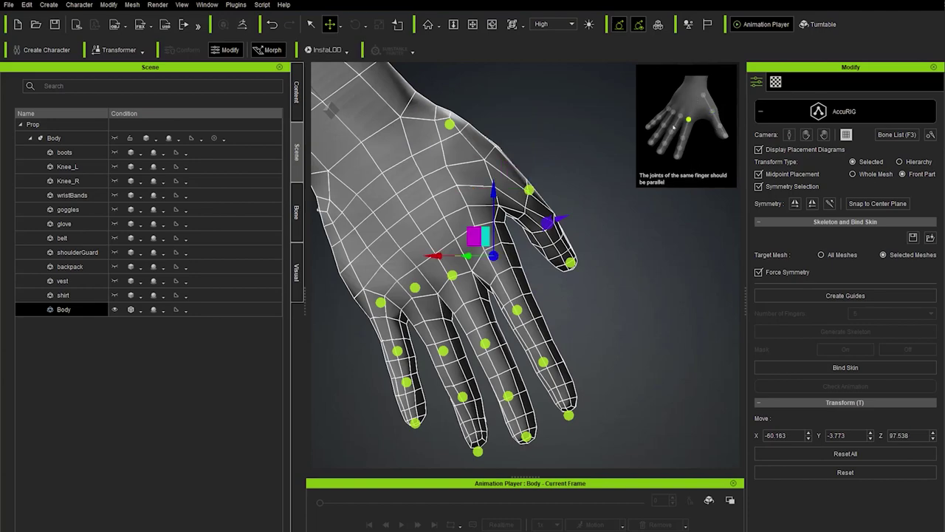
click(450, 124)
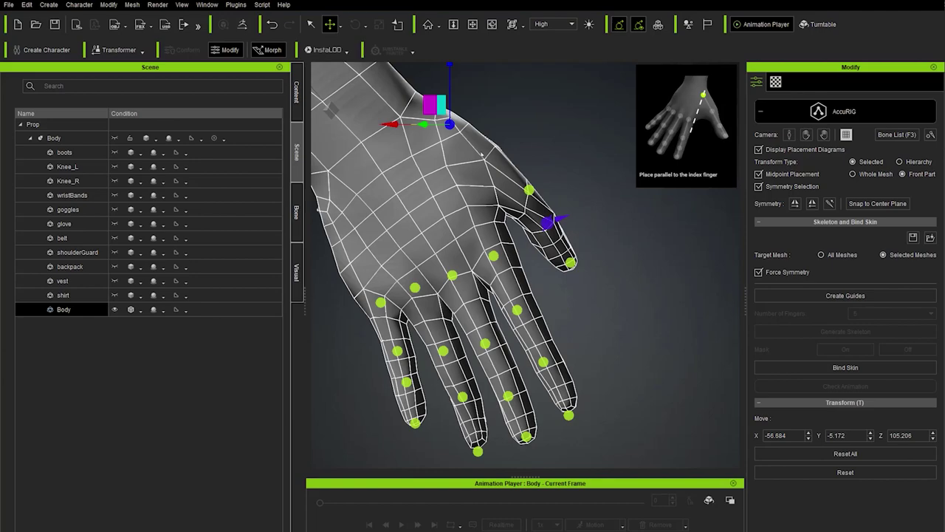
- Shift the right thumb's second joint slightly inward to about X -60.8, Y -6.3, Z 101.1
click(529, 190)
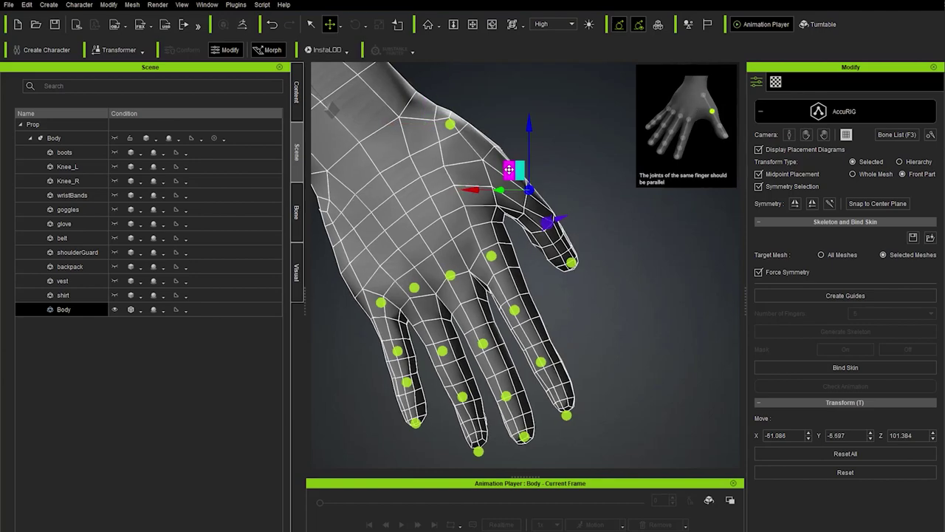
drag(508, 169, 502, 175)
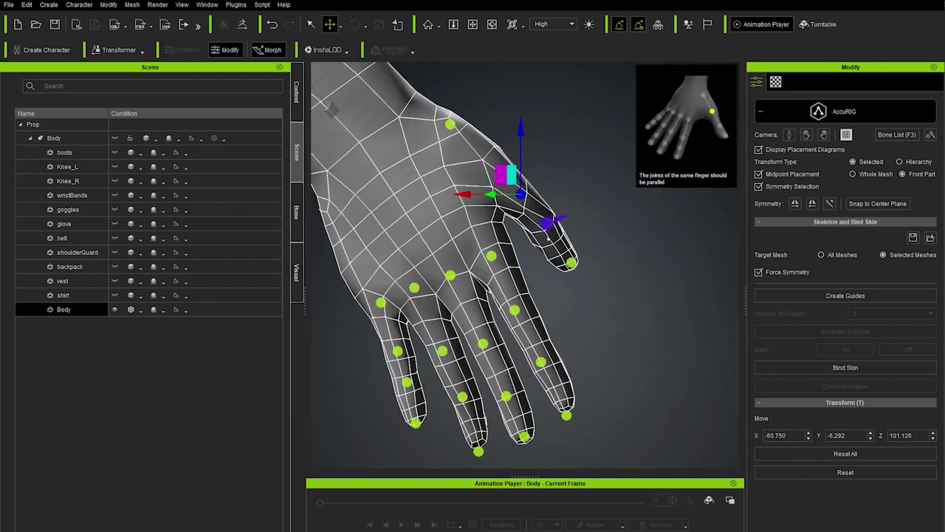
scroll(554, 237, up, 6)
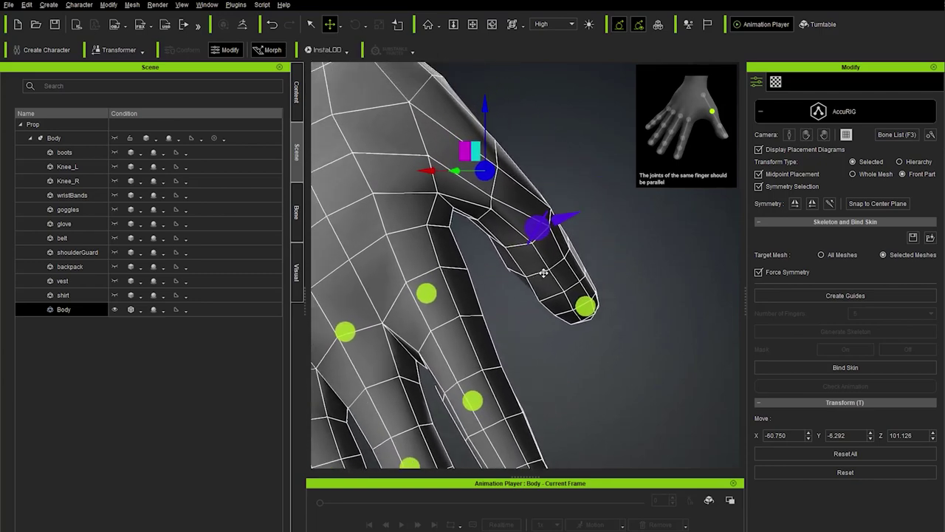
alt+right_drag(469, 240, 561, 238)
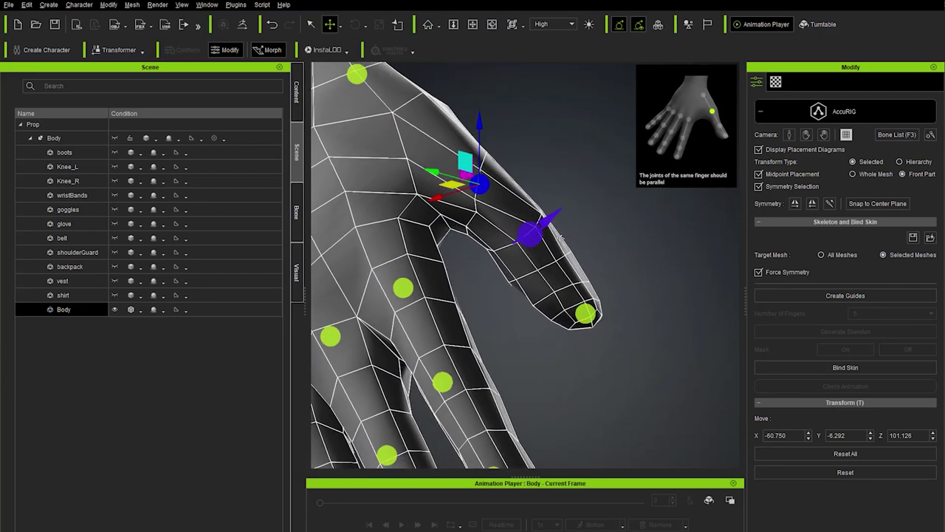
- Move the right thumb's third joint to about X -61.8, Y -7.4, Z 99.5 and rotate its cone perpendicular to the thumbnail
click(529, 241)
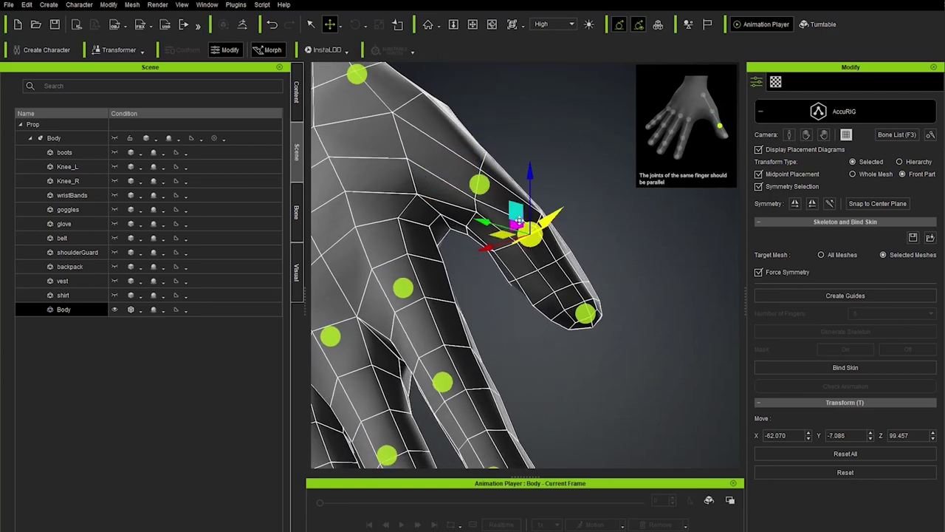
drag(520, 214, 518, 212)
key(e)
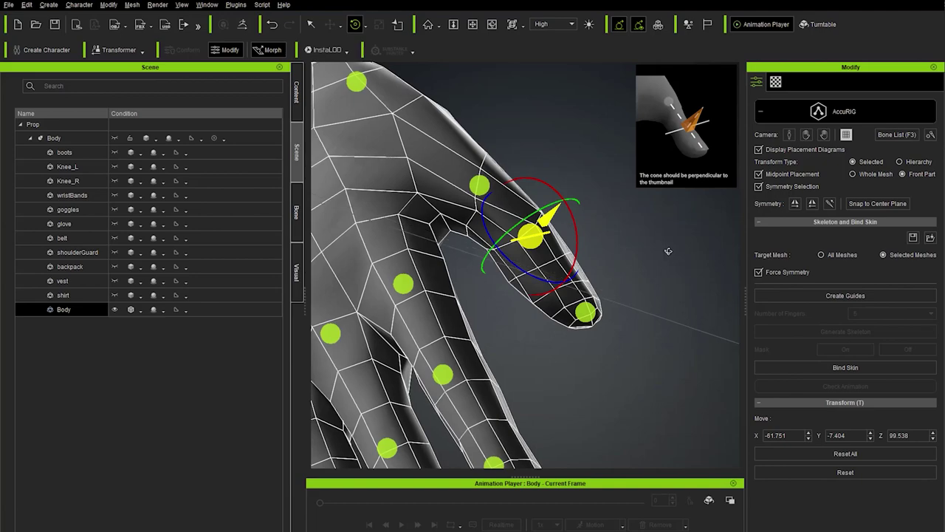
right_drag(667, 251, 527, 258)
drag(548, 196, 545, 200)
right_drag(546, 200, 580, 231)
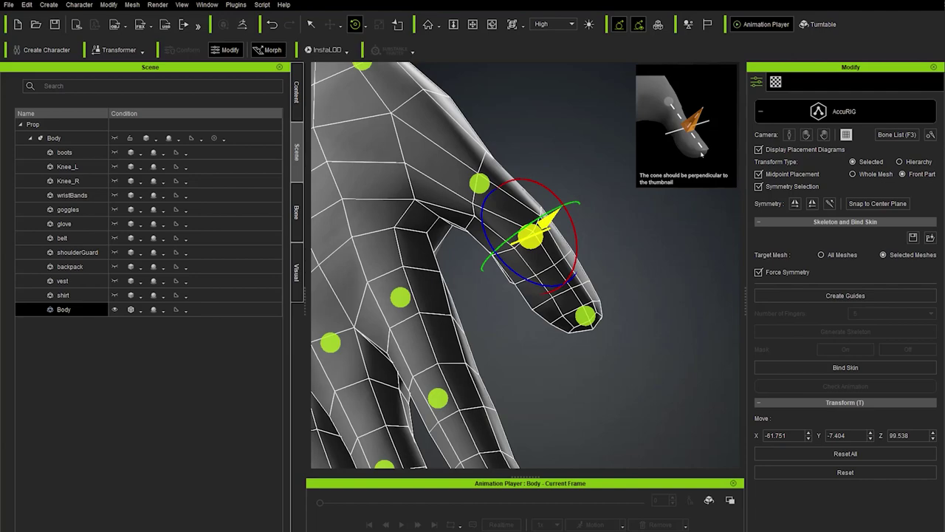
right_drag(502, 251, 589, 324)
- Lower the right thumb's tip joint slightly to align it with the end of the thumb
click(588, 323)
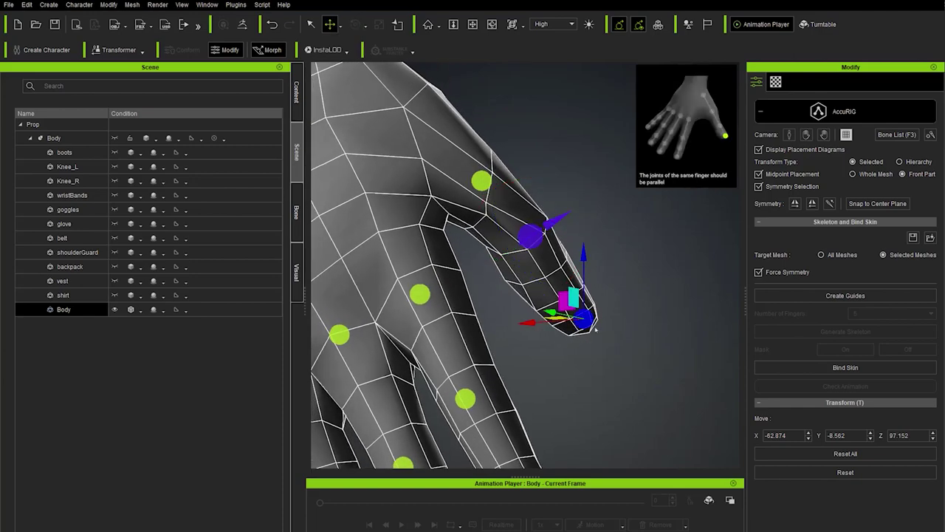
drag(567, 298, 571, 312)
alt+right_drag(632, 325, 482, 213)
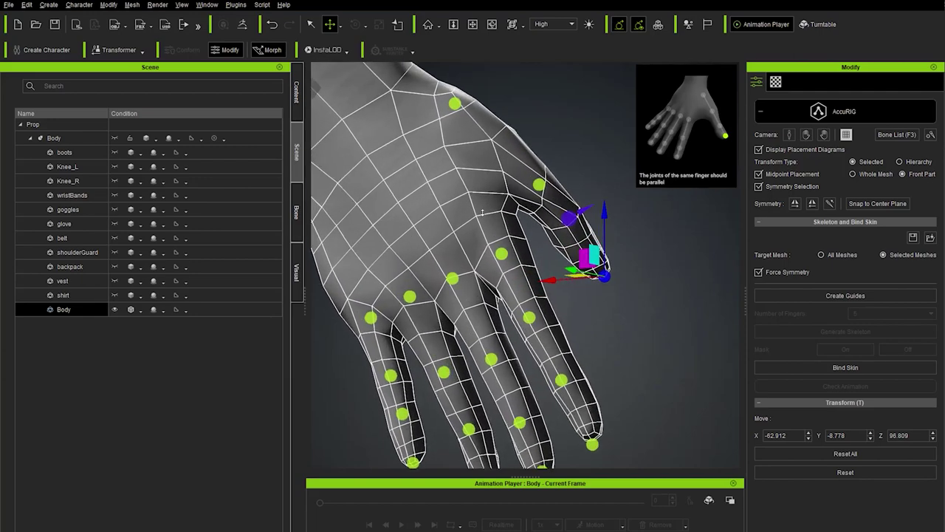
- Adjust the knuckle joints at the bases of the right hand's four fingers, placing the little finger's at about X -53.3, Y -3.2, Z 94.3
click(508, 254)
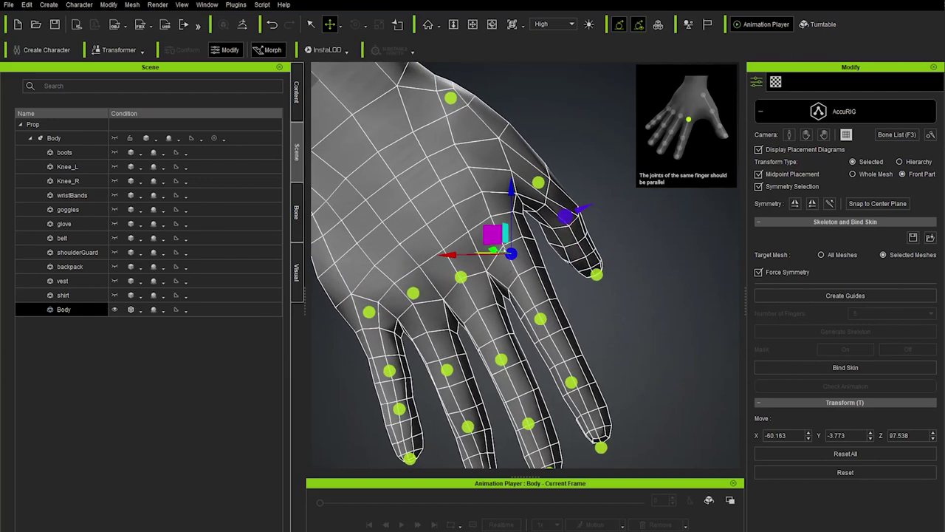
drag(493, 230, 441, 255)
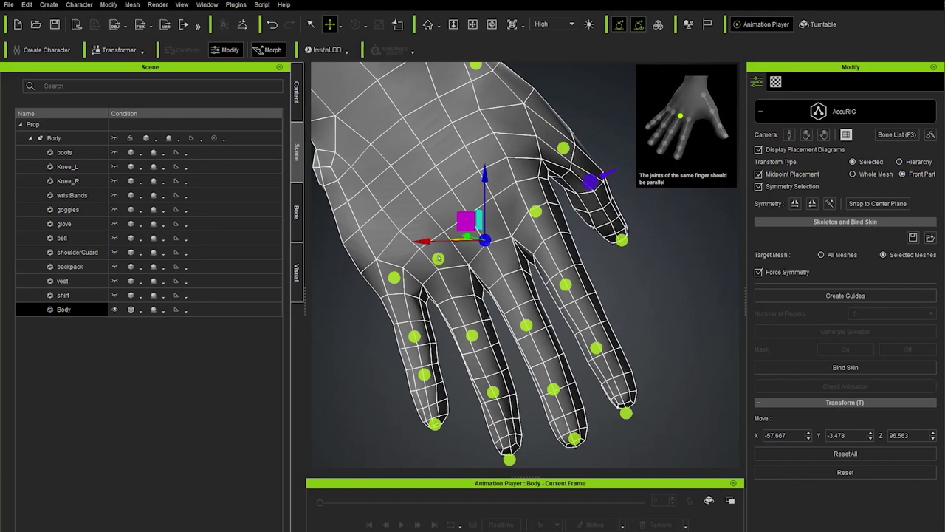
drag(466, 220, 376, 272)
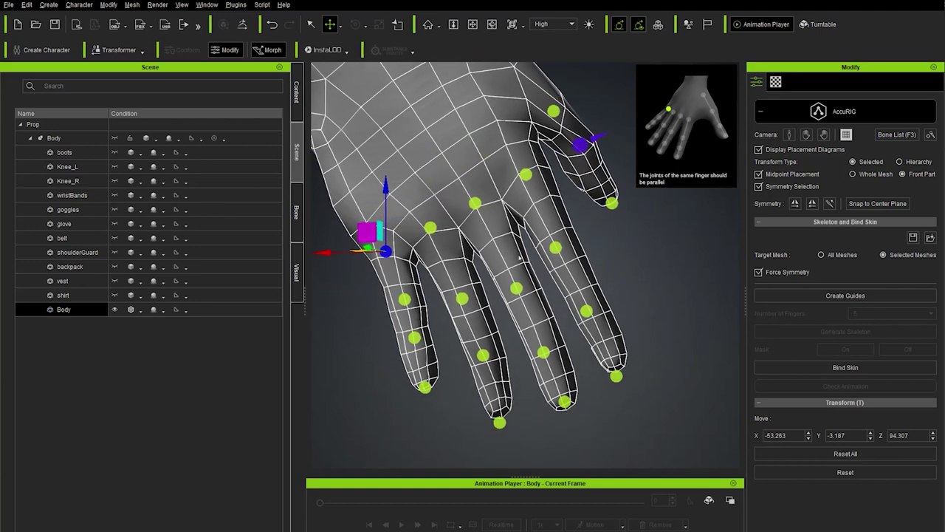
- Shift the second and third joints of the right hand's four fingers toward the fingertips to match the finger bends
click(557, 251)
drag(538, 231, 501, 278)
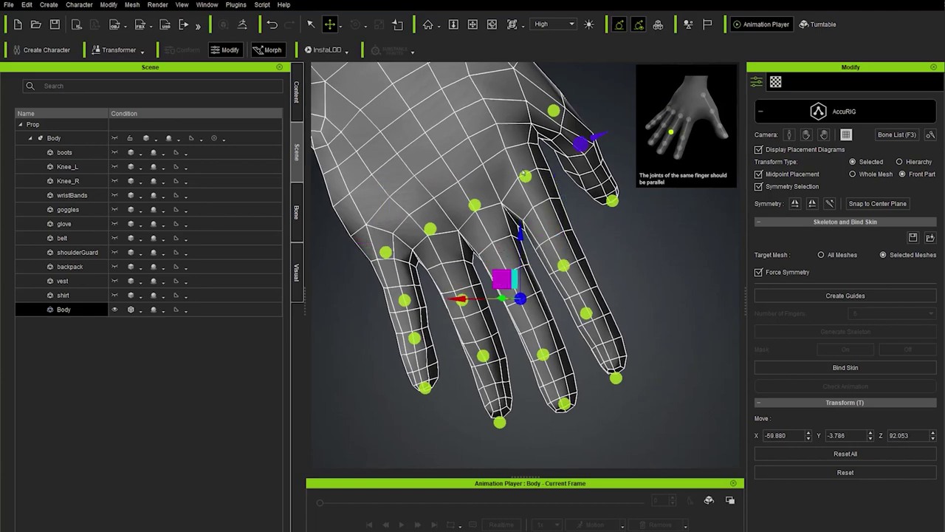
drag(463, 303, 471, 345)
click(483, 355)
click(542, 355)
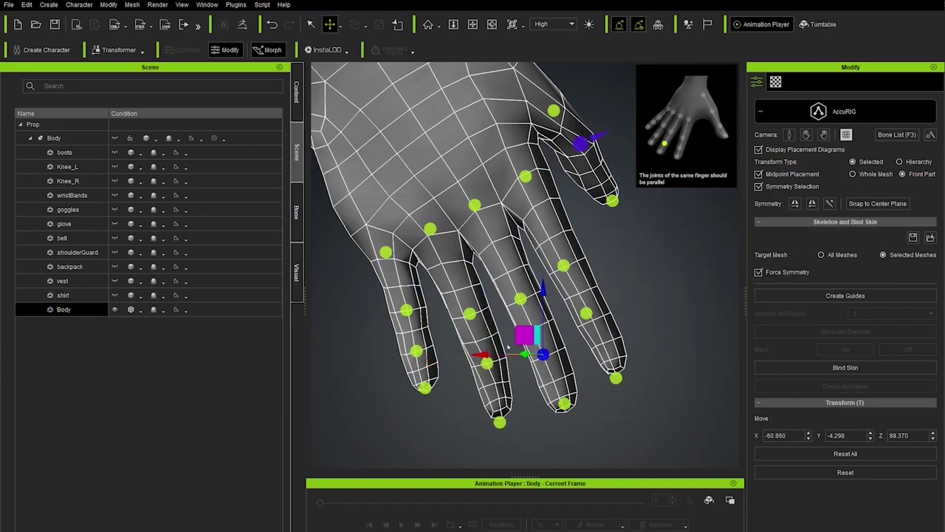
drag(525, 336, 527, 338)
click(586, 313)
drag(570, 293, 576, 302)
- Move the index, middle and little fingertip joints slightly outward, with the little fingertip at about X -55.0, Y -4.2, Z 87.5
click(616, 377)
click(564, 404)
drag(547, 385, 550, 392)
click(424, 388)
drag(408, 370, 409, 375)
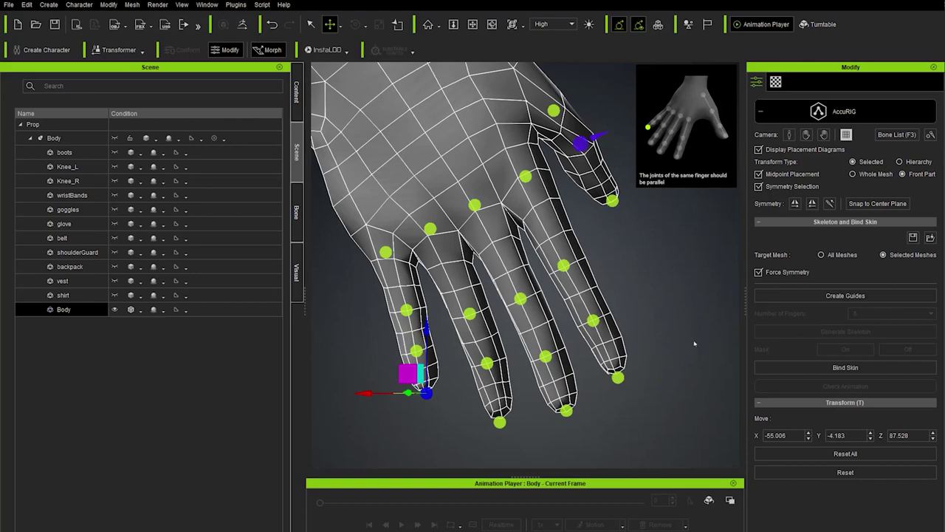
- Examine the symmetrical joint placement on the left hand and view the whole body from the front
click(824, 135)
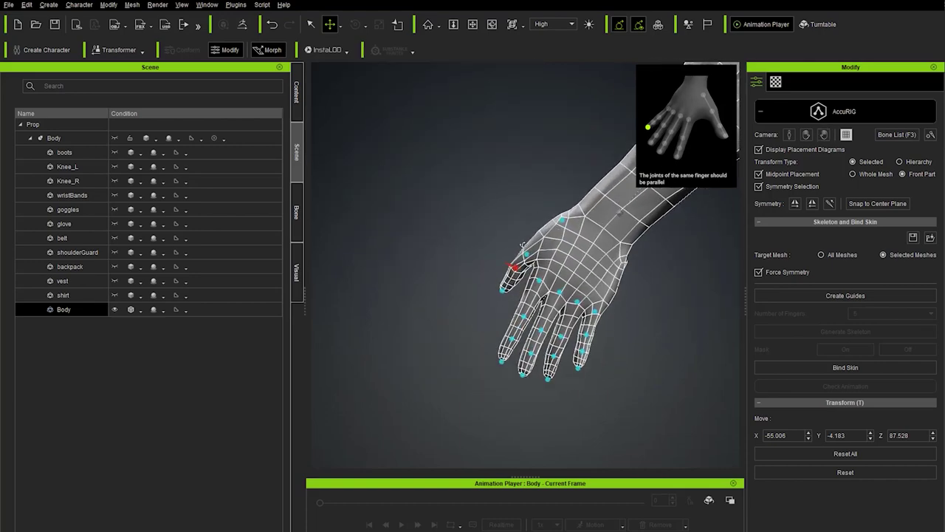
middle_drag(523, 245, 514, 223)
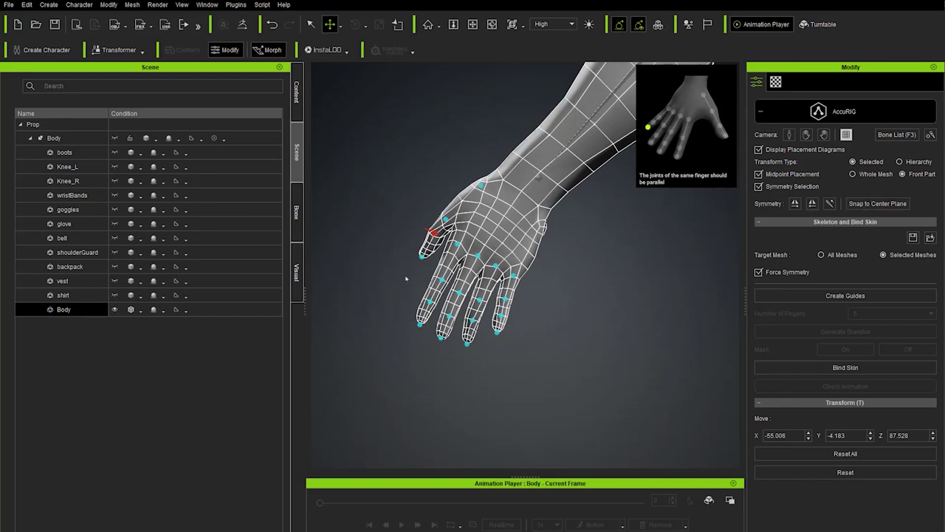
scroll(533, 258, up, 1)
scroll(534, 258, down, 5)
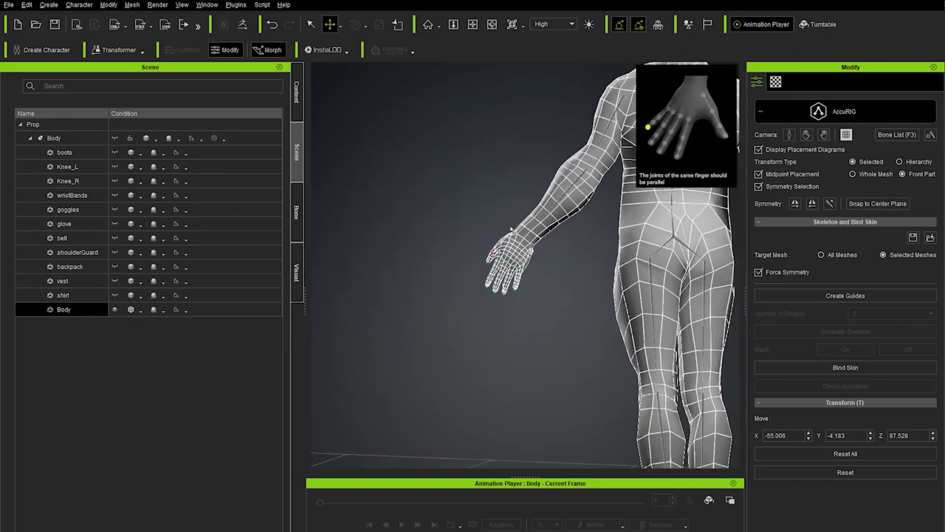
middle_drag(533, 258, 751, 254)
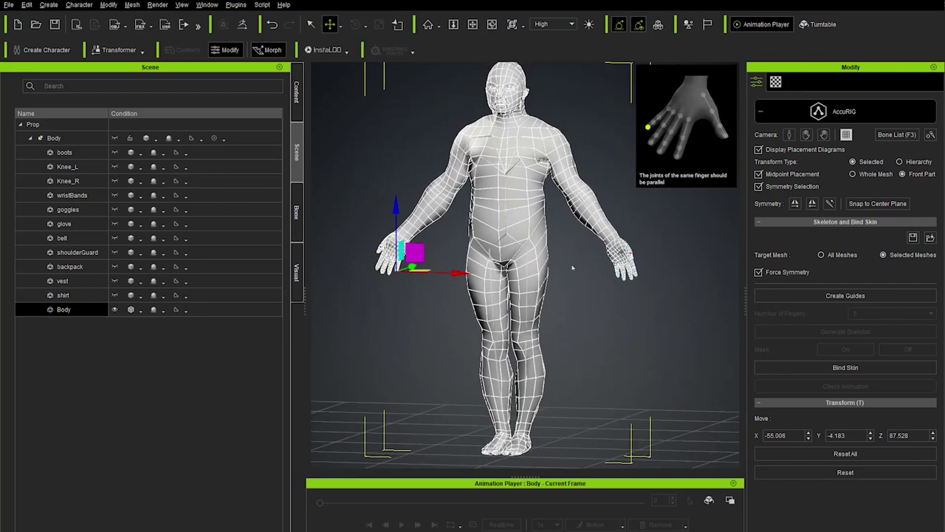
- Turn off the AccuRIG mesh display option, show all of the soldier's parts and set the Body mesh's shading to Normal
click(846, 134)
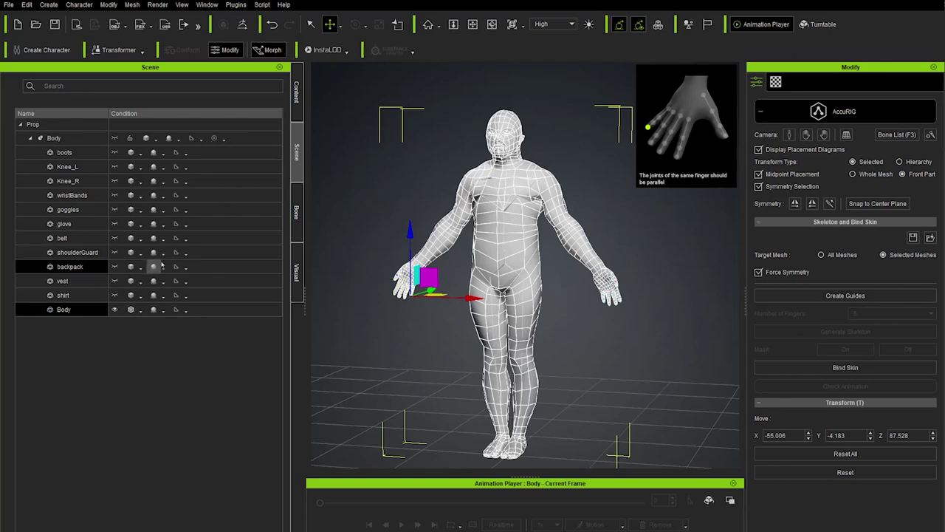
click(115, 139)
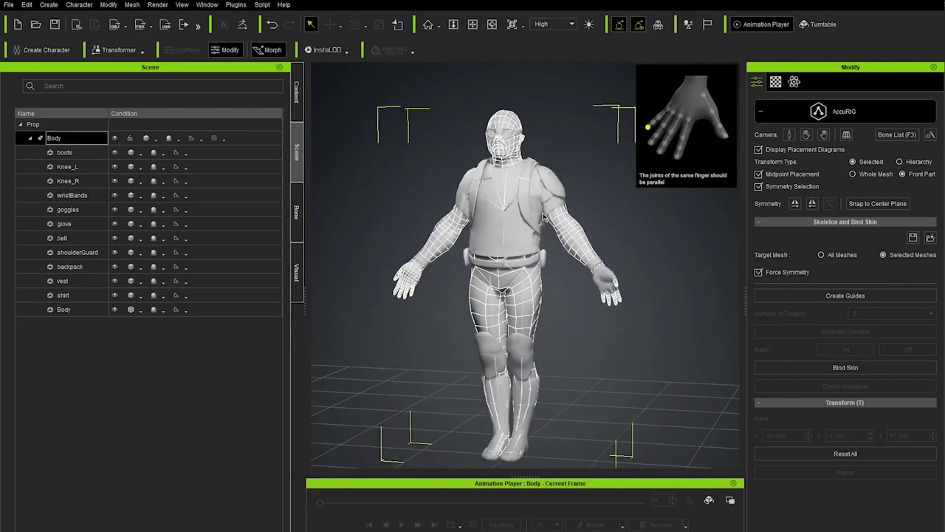
click(131, 310)
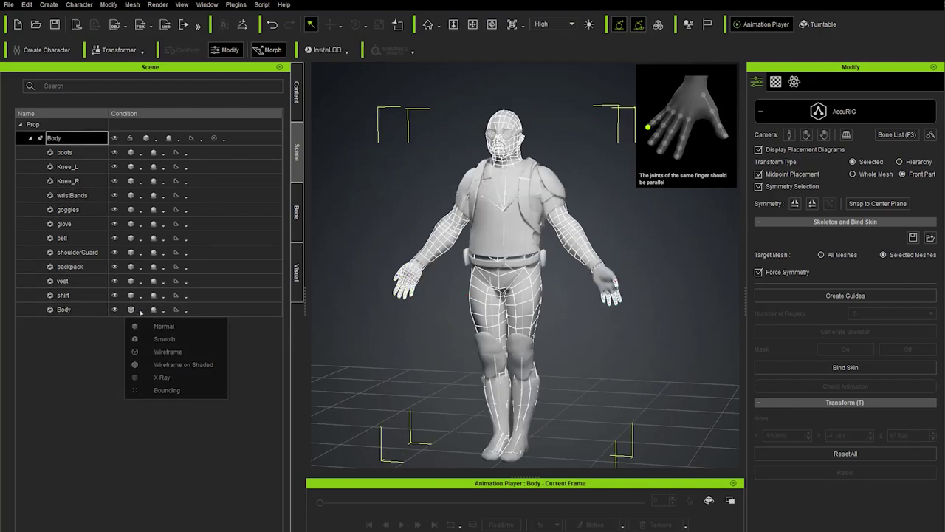
click(147, 323)
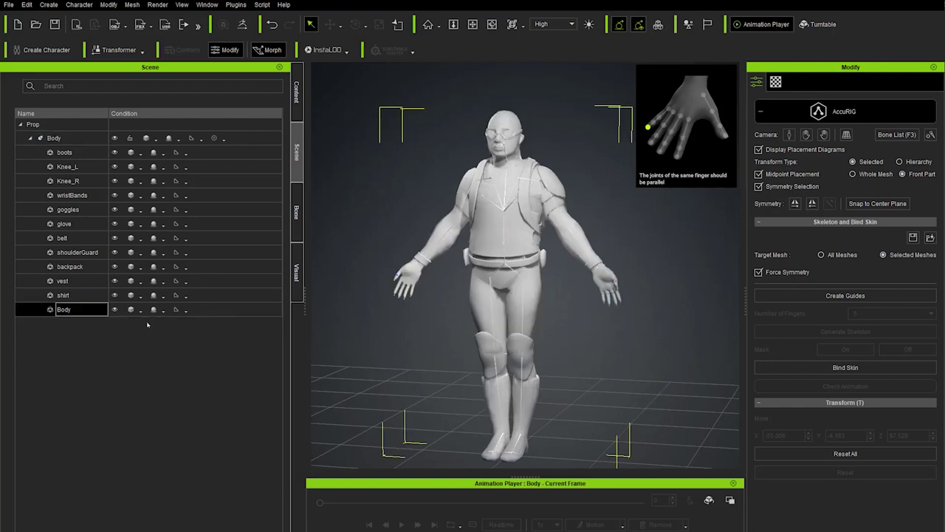
- Bind the skin of only the boots, wristBands, glove, belt, vest, shirt and Body meshes, and expand the resulting Body character in the scene list
click(77, 153)
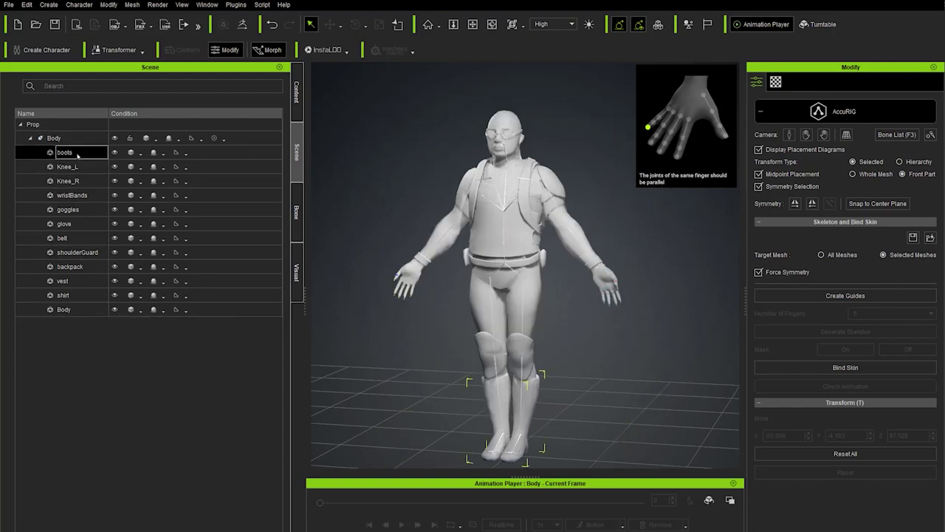
shift+click(76, 310)
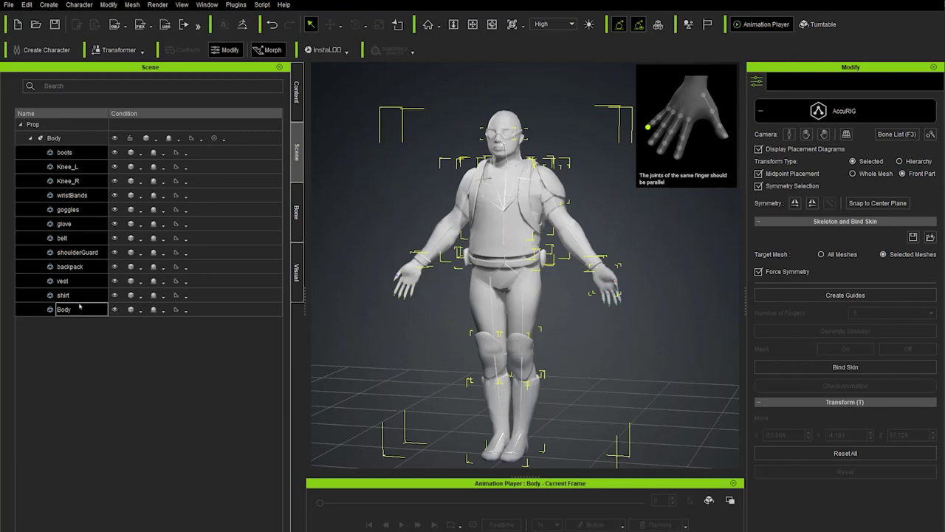
ctrl+click(74, 269)
ctrl+click(71, 251)
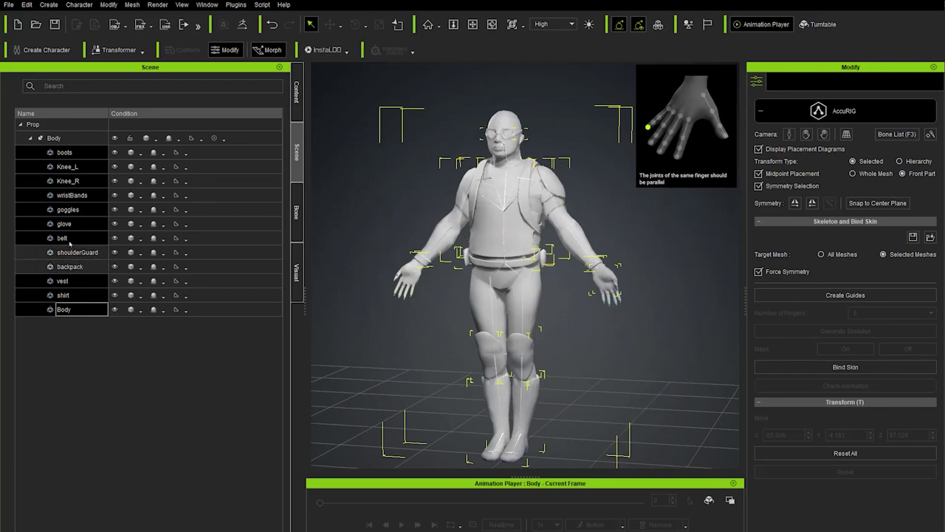
ctrl+click(68, 210)
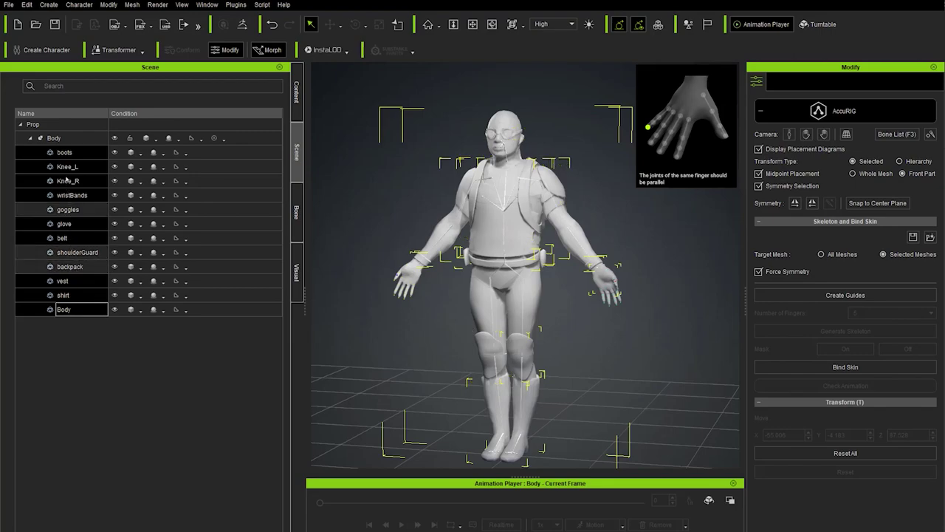
ctrl+click(68, 181)
ctrl+click(67, 167)
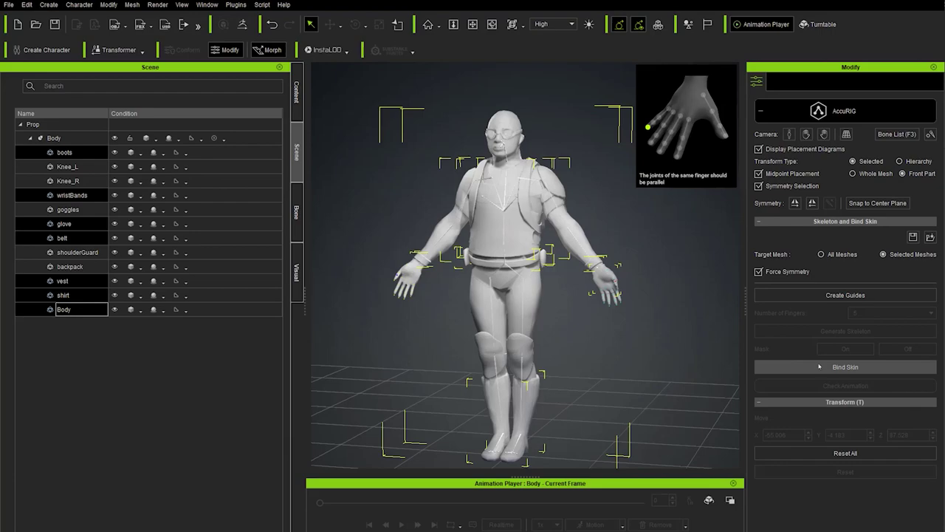
click(846, 367)
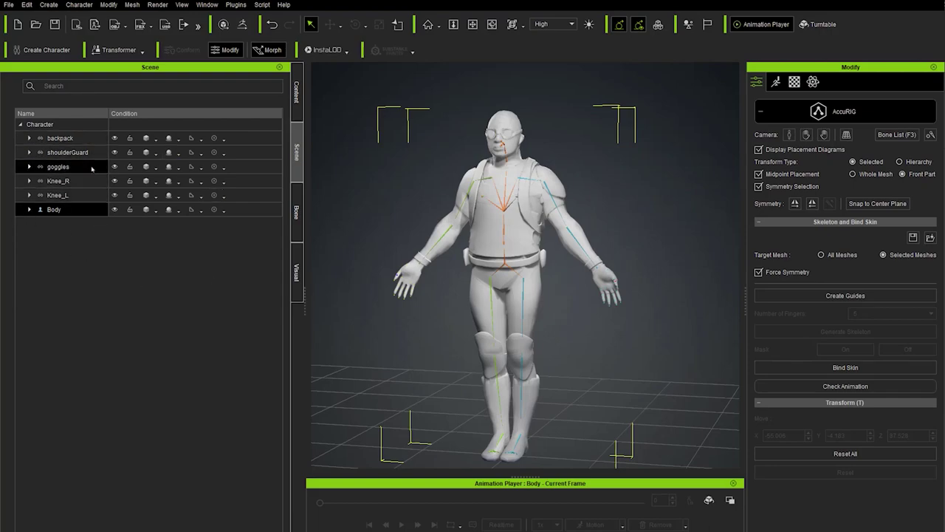
click(29, 210)
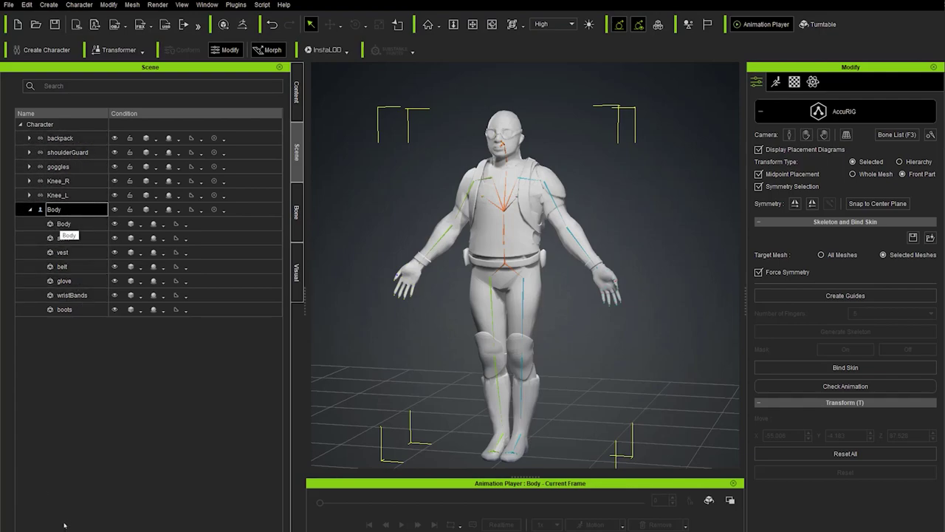
- Select all the objects in the Character group and apply the Full Body calibration motion in Check Animation mode
click(46, 129)
double_click(55, 124)
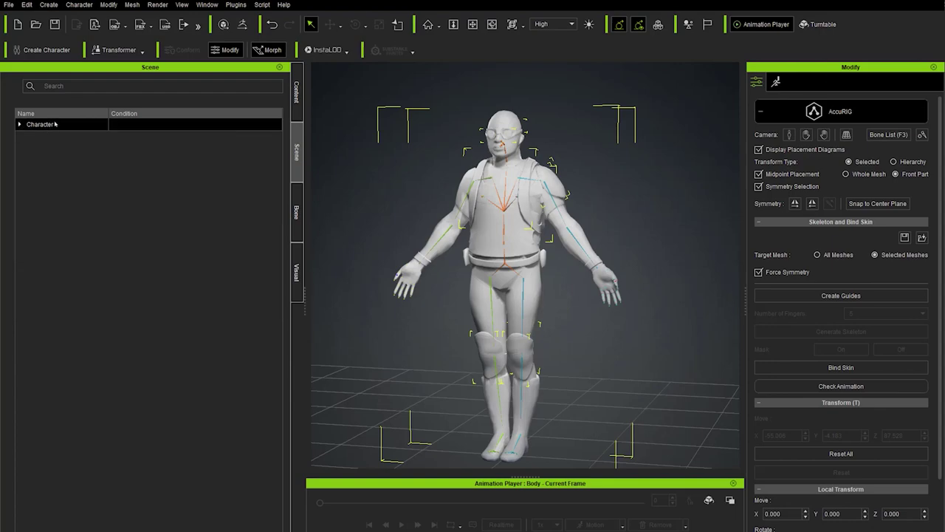
click(20, 124)
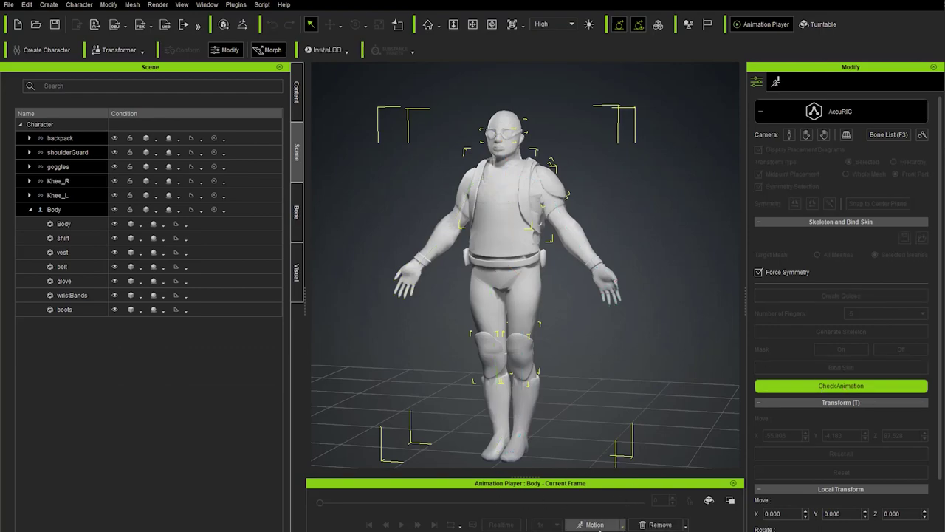
click(621, 525)
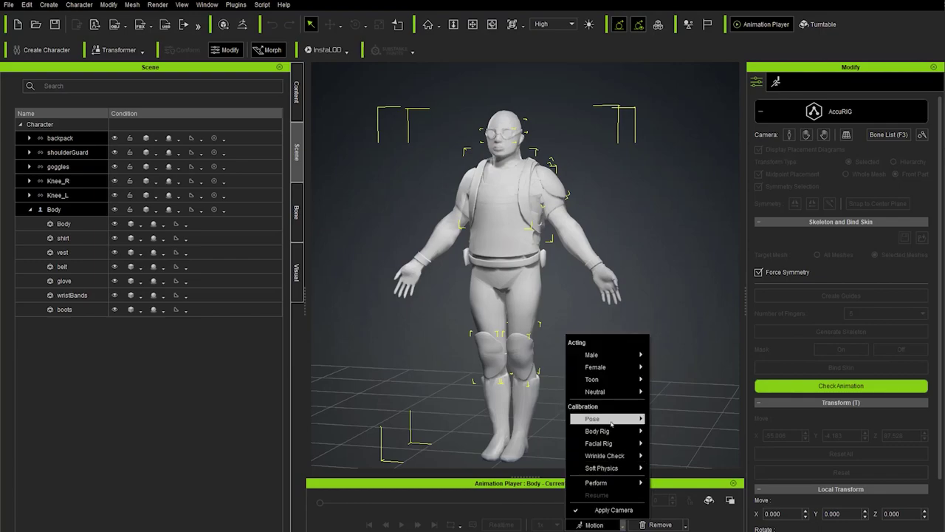
mouse_move(624, 457)
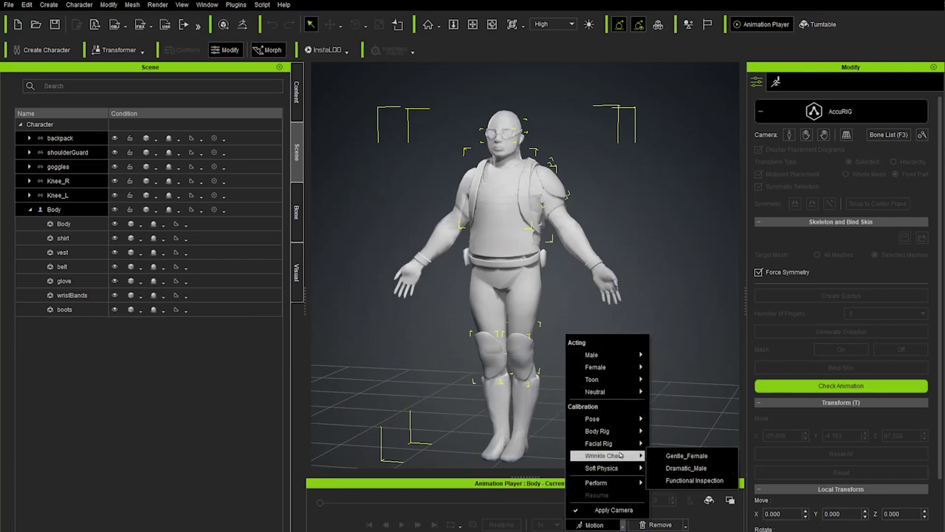
mouse_move(612, 433)
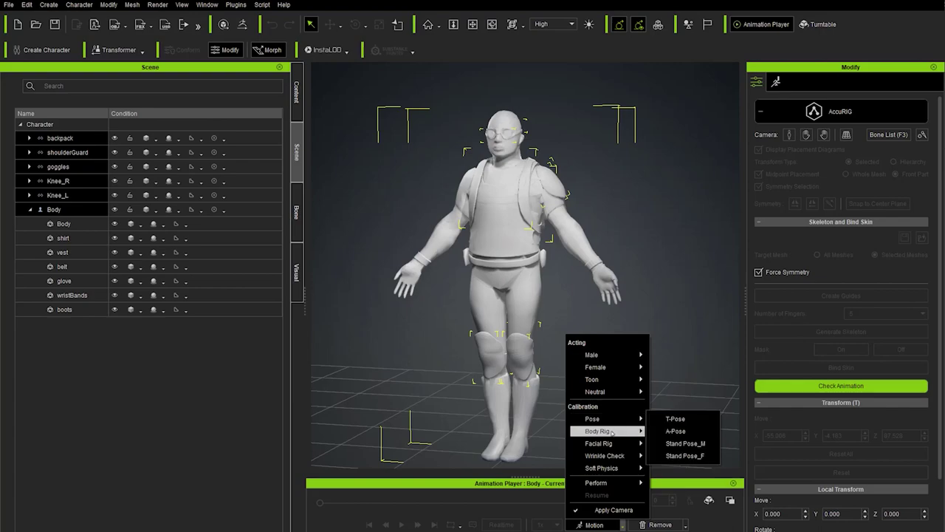
click(676, 431)
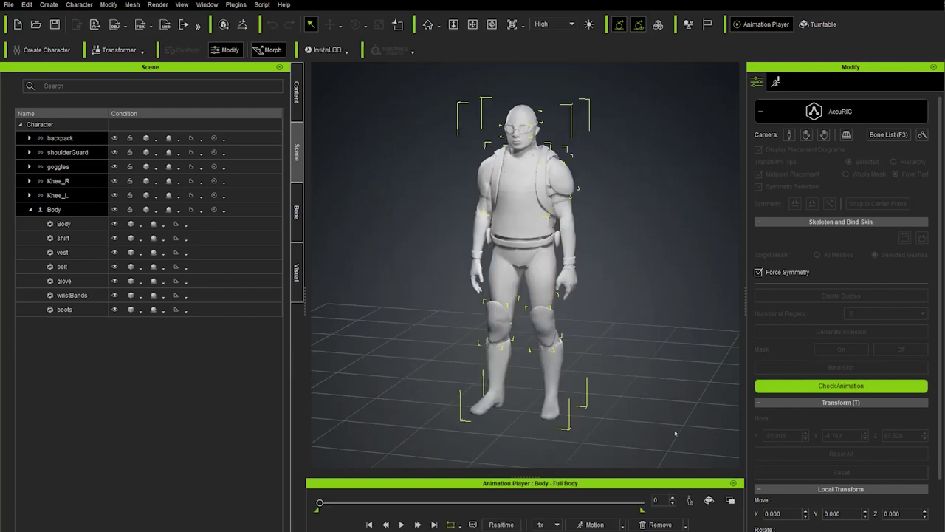
- Play the Full Body motion to check the skin deformation from the front, pause it and return to the first frame
alt+right_drag(610, 335, 671, 324)
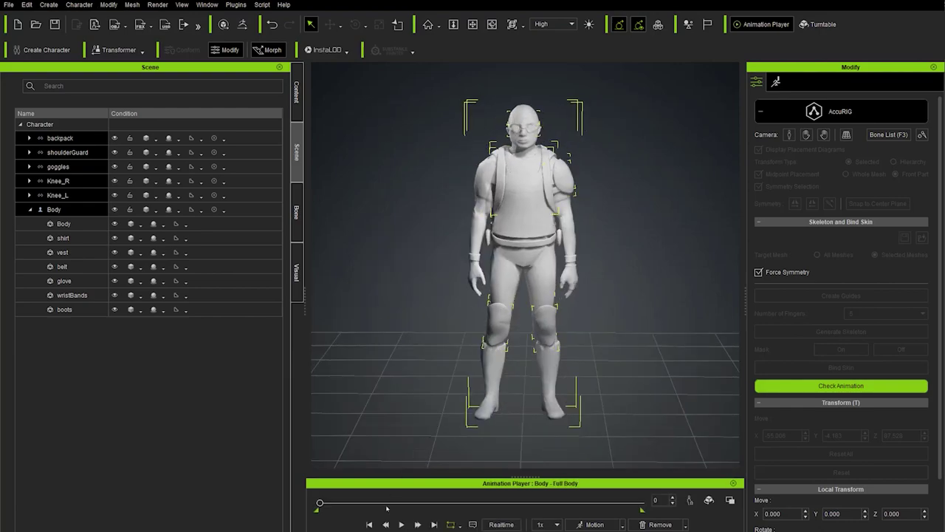
click(401, 525)
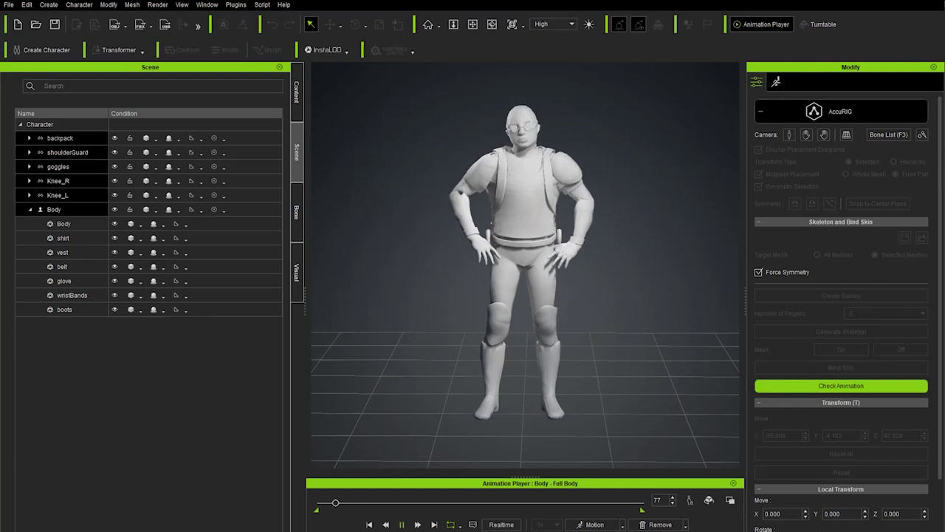
click(402, 524)
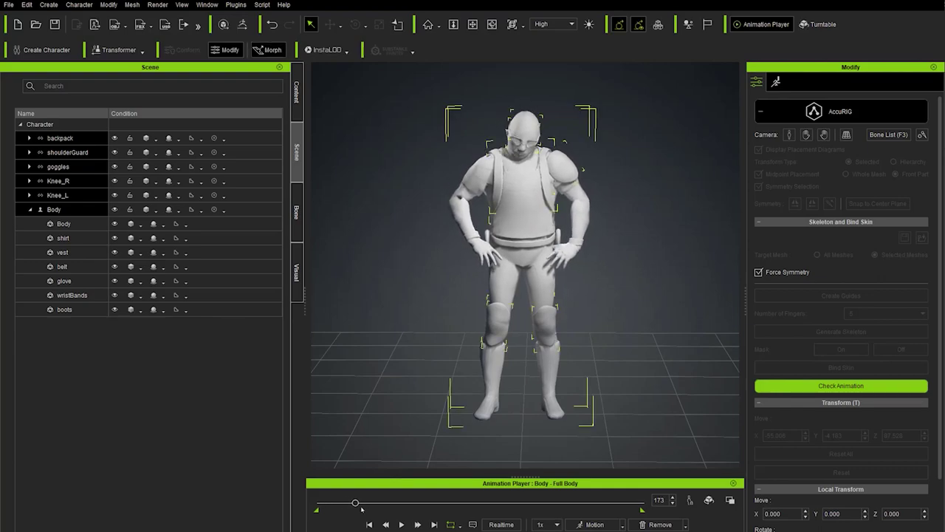
drag(357, 504, 319, 510)
- Test the rig with the SpinAround_F soft physics motion and return the playback to the first frame
click(622, 525)
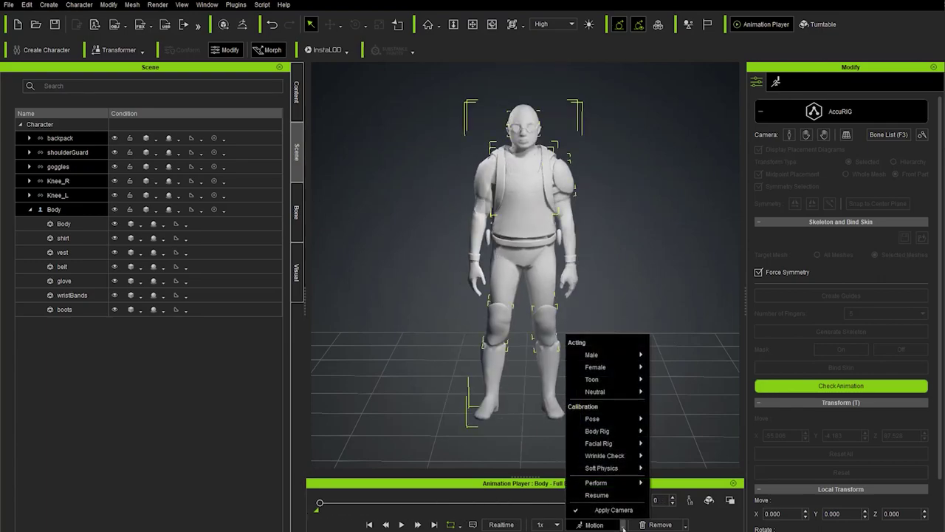
mouse_move(617, 470)
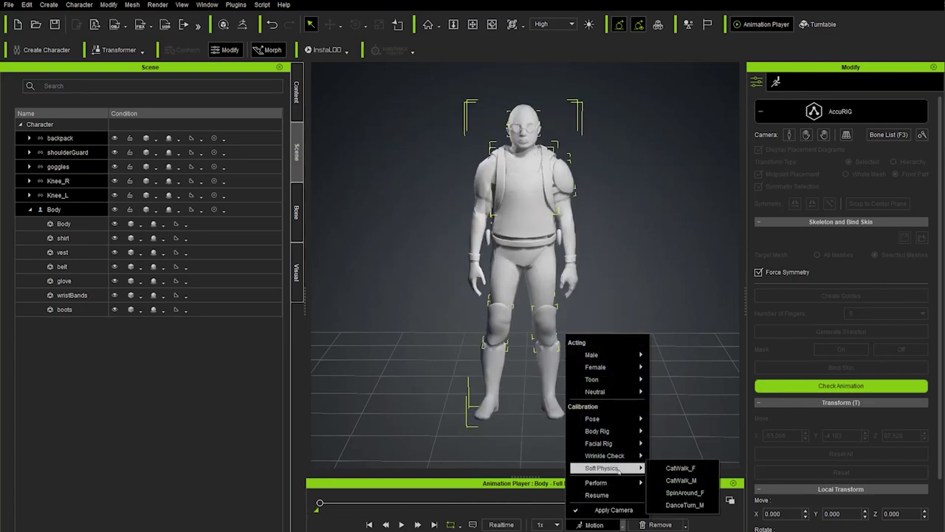
click(684, 492)
mouse_move(320, 504)
mouse_down()
mouse_move(573, 511)
mouse_move(317, 517)
mouse_up()
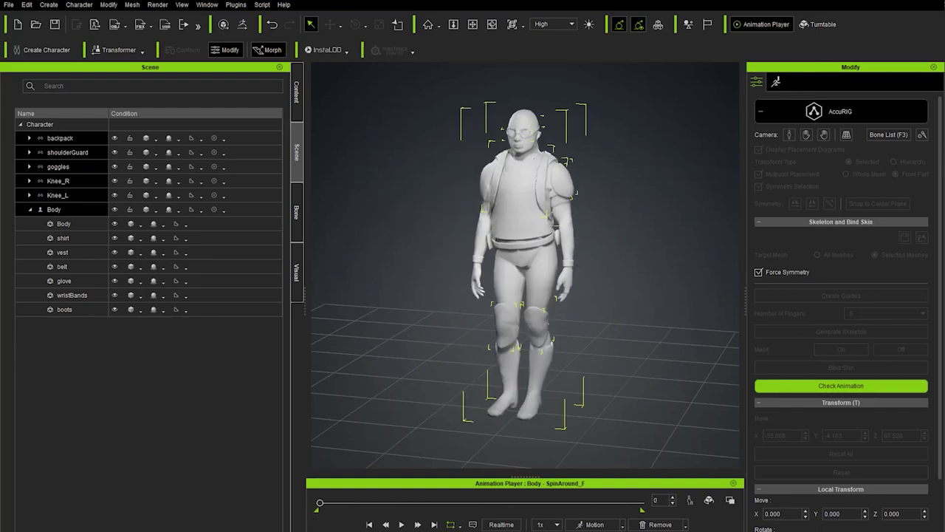
- Restore the character's bind pose and leave Check Animation mode
click(686, 524)
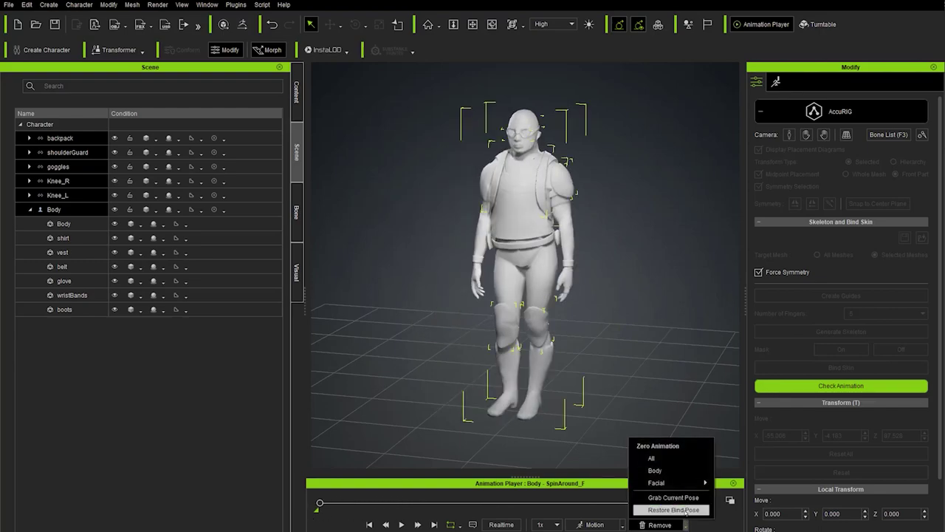
click(686, 509)
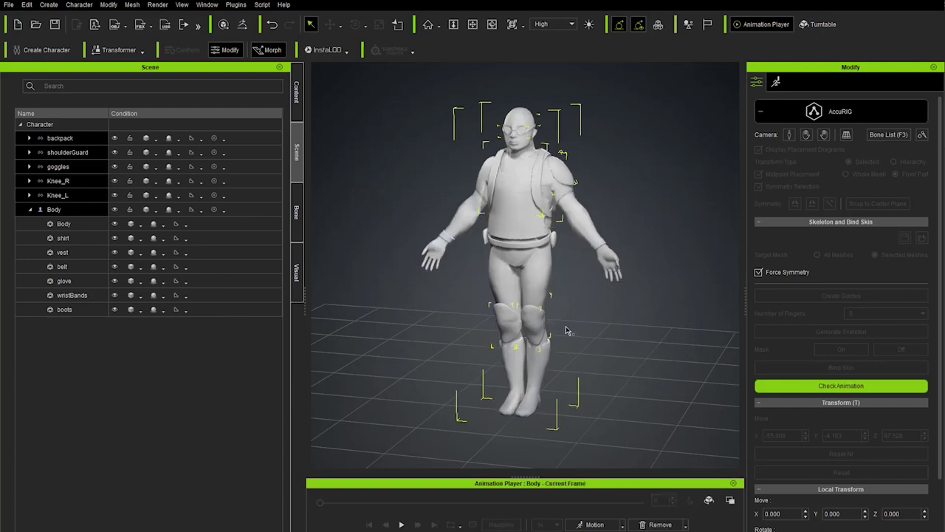
click(799, 388)
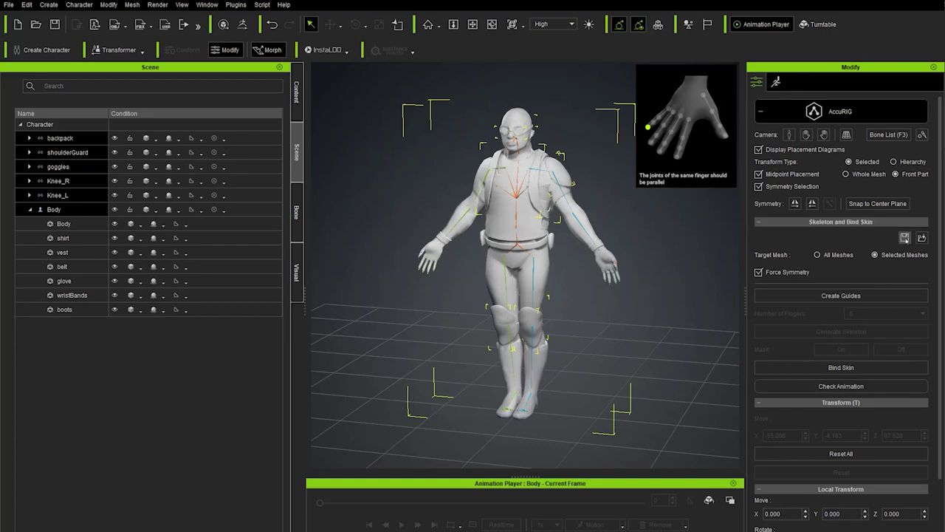
- Save the AccuRIG joint placement as an INI file named DemoSoldier_CC_Bone in the PoseTools folder and exit AccuRIG
click(904, 238)
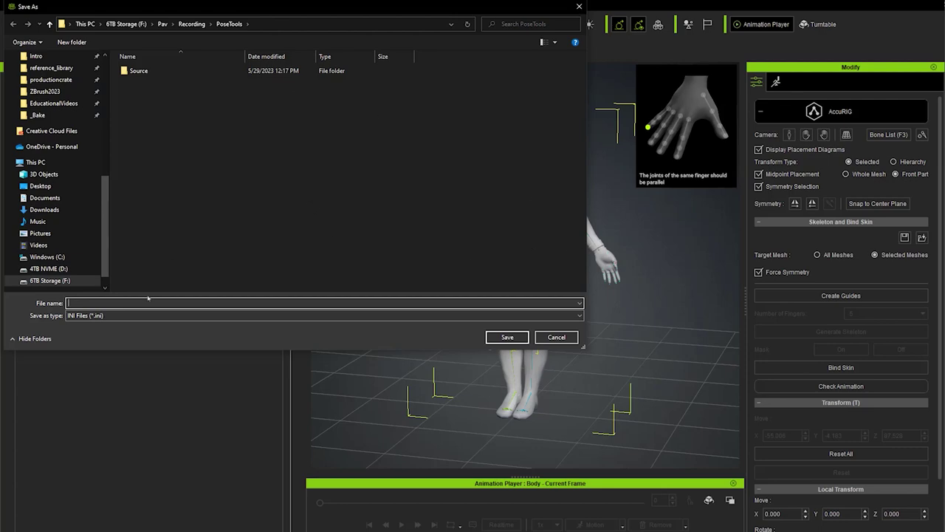
text(DemoSoldier_CC_Bones)
click(517, 337)
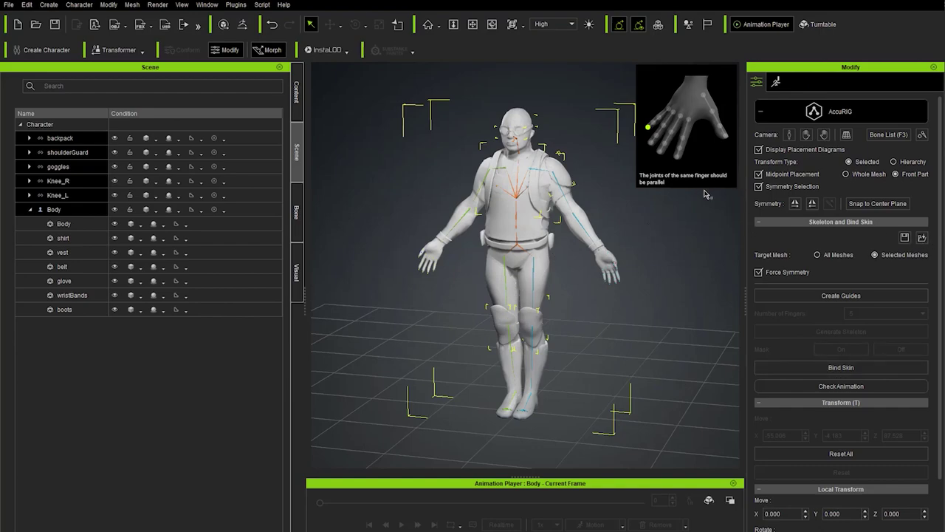
click(850, 112)
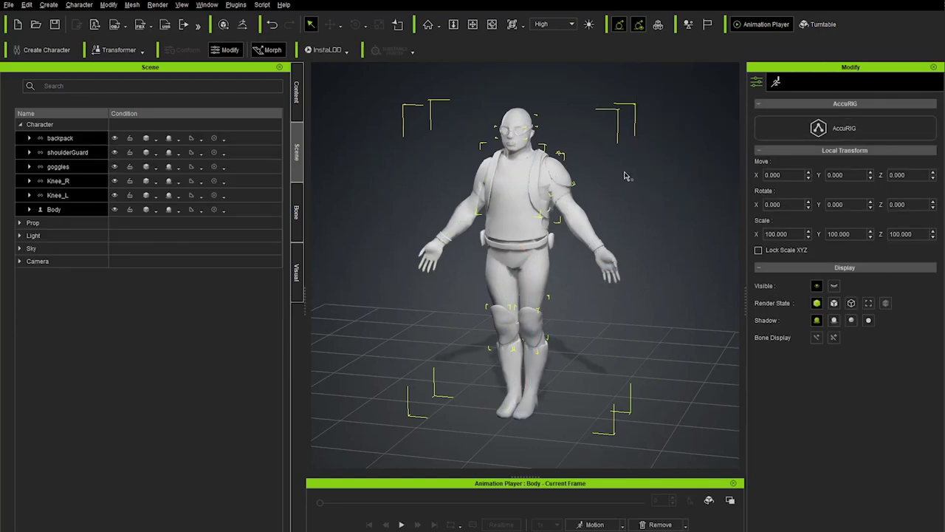
mouse_move(627, 177)
right_down()
mouse_move(612, 161)
mouse_move(637, 180)
right_up()
middle_drag(637, 179, 636, 188)
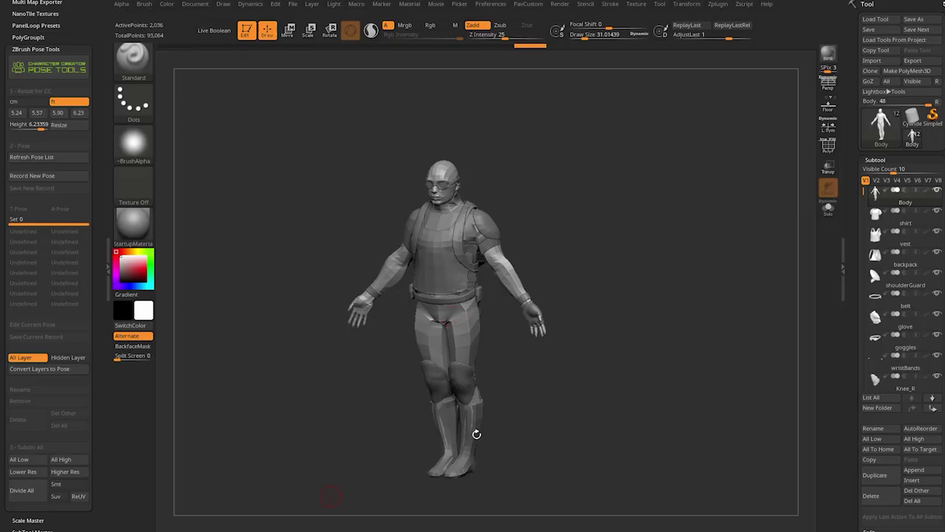
- Switch to ZBrush, display the floor grid to check the soldier's placement against it, and hide the grid again
click(828, 105)
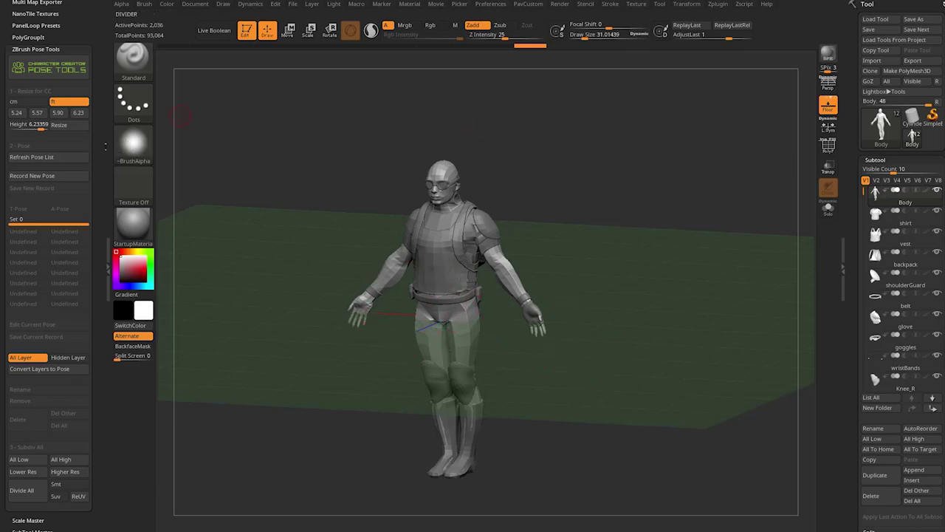
click(830, 108)
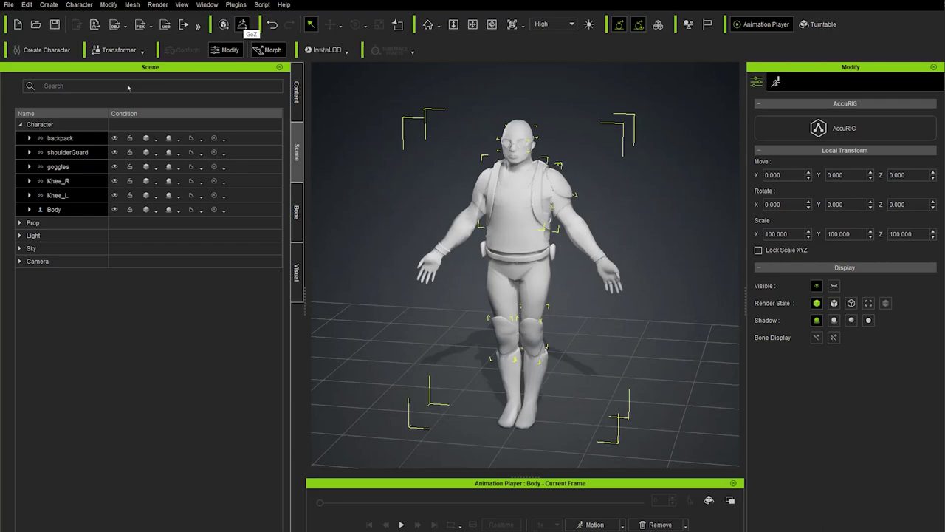
- Switch to Character Creator and send all the character meshes to ZBrush with GoZ, using the Relink action and the Current Pose
click(44, 125)
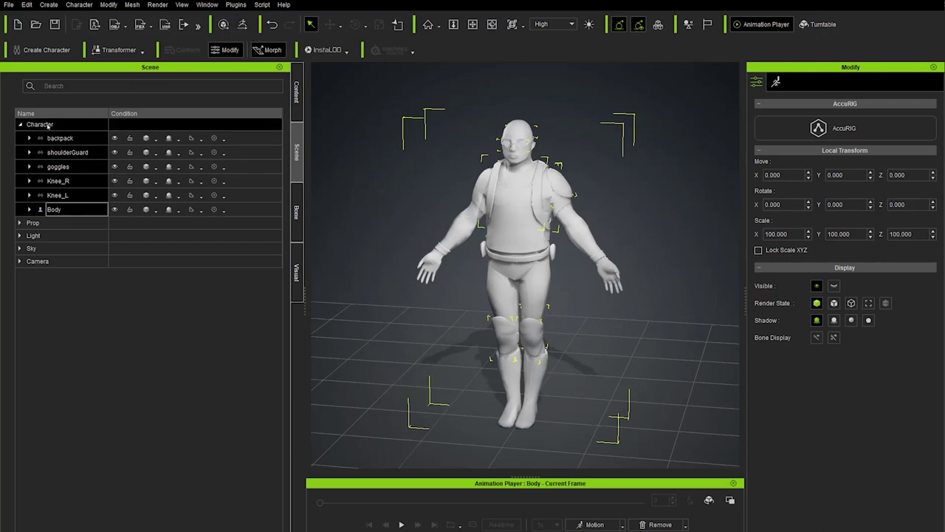
click(242, 25)
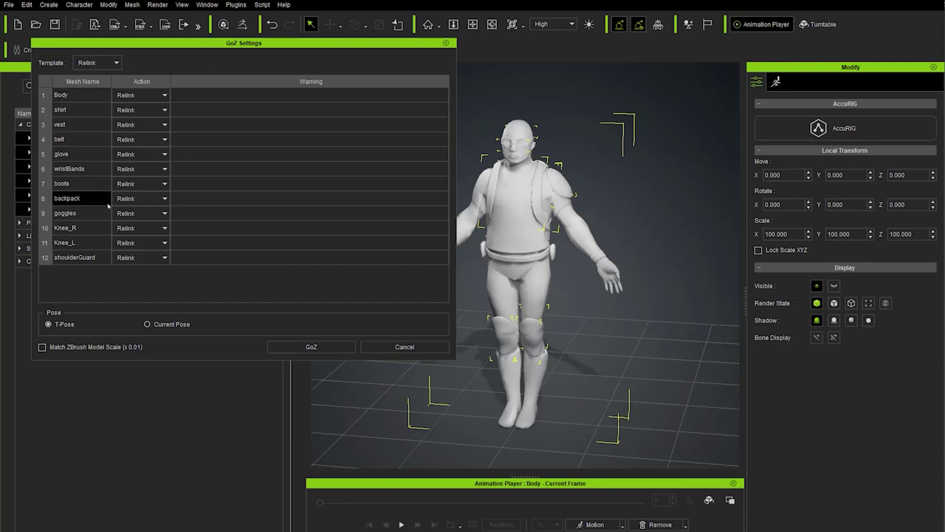
click(147, 324)
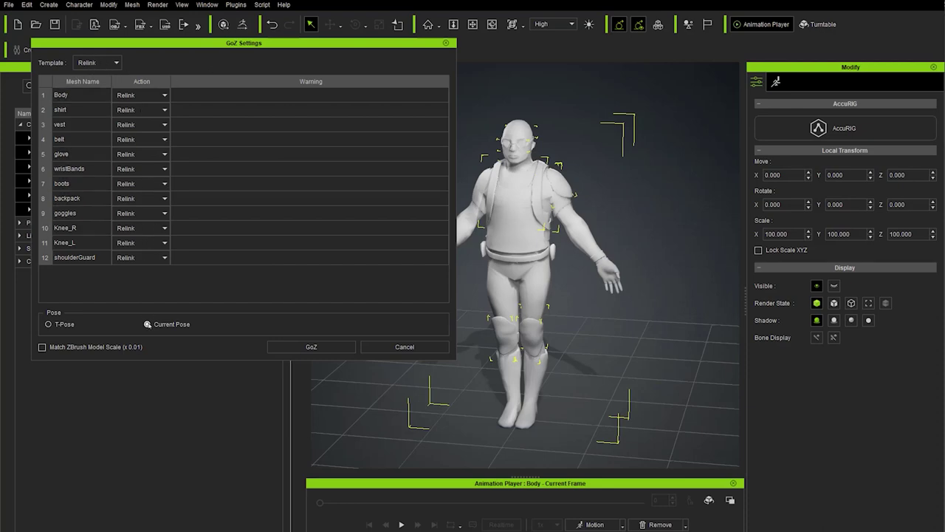
click(311, 347)
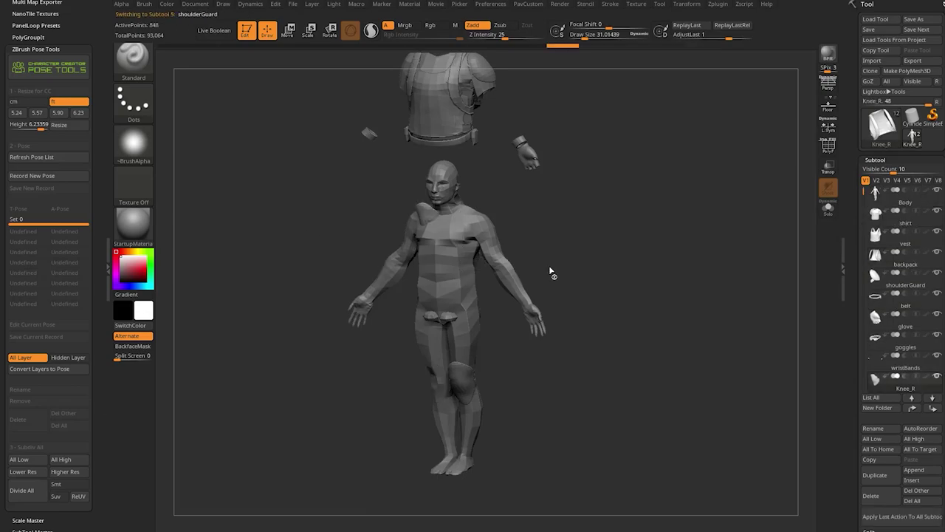
- Save the ZBrush project as DemoSoldier_CC.zpr in the PoseTools folder, replacing the existing file
click(292, 4)
click(357, 21)
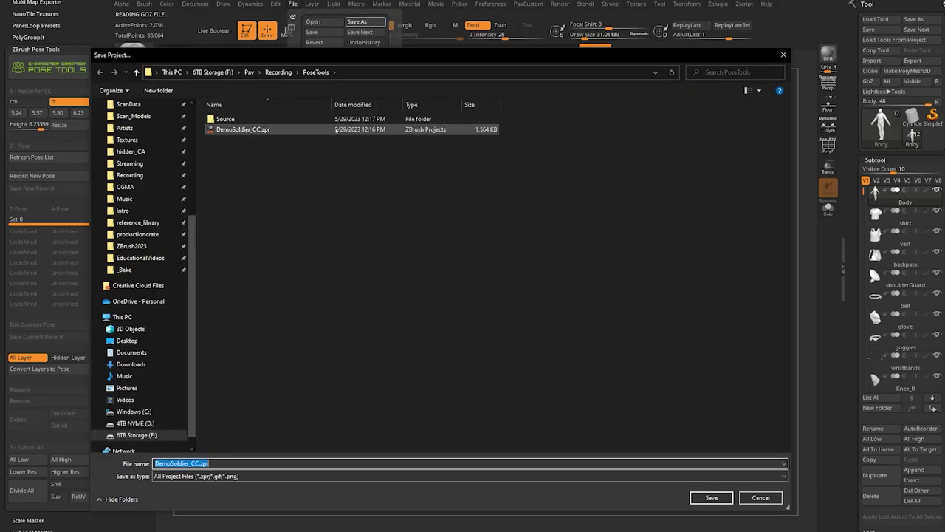
key(Return)
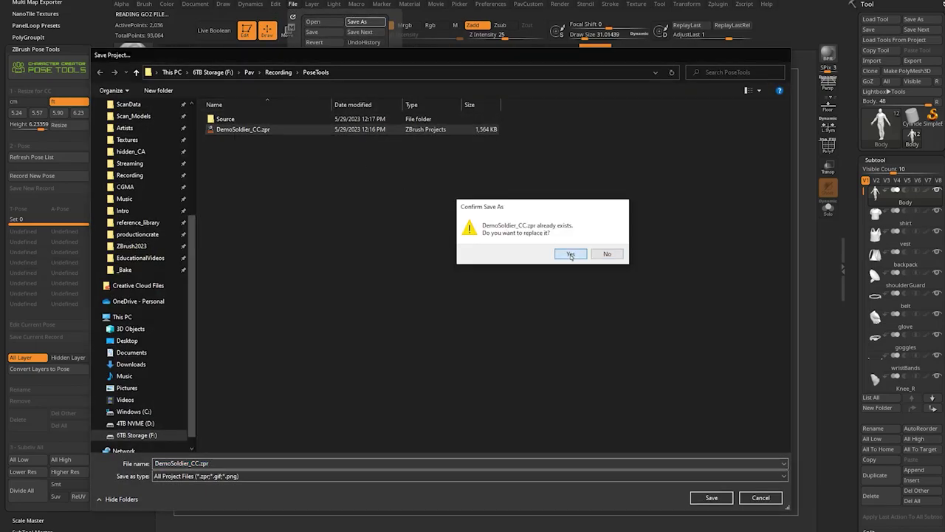
click(570, 253)
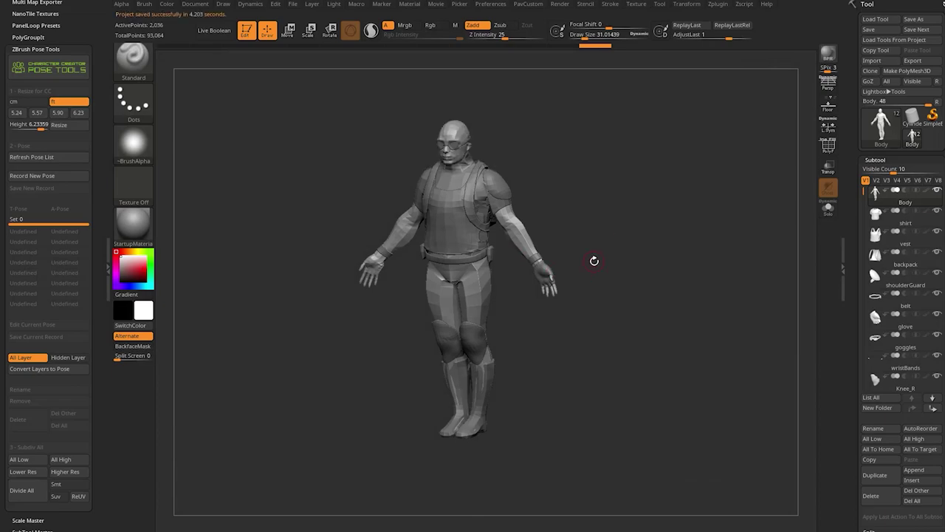
- Examine the subdivision level in the Body subtool's geometry settings
drag(861, 223, 869, 3)
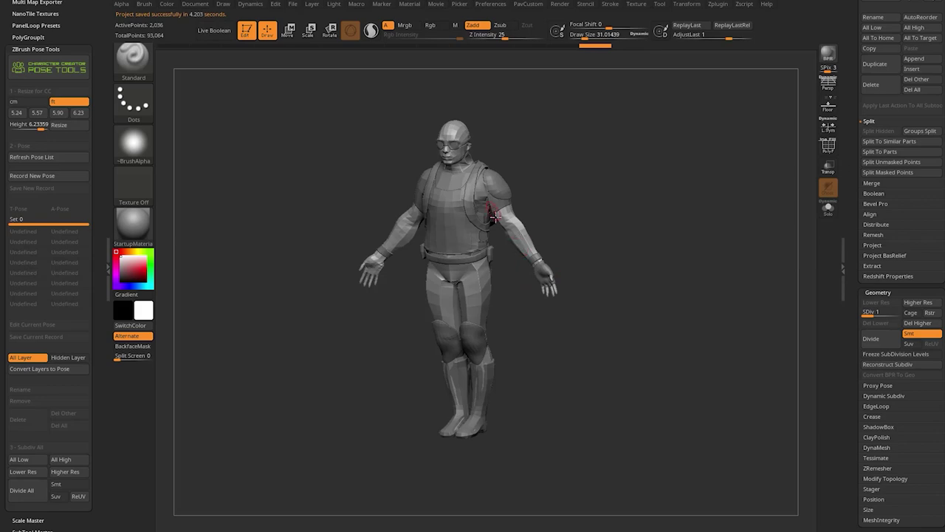
click(879, 312)
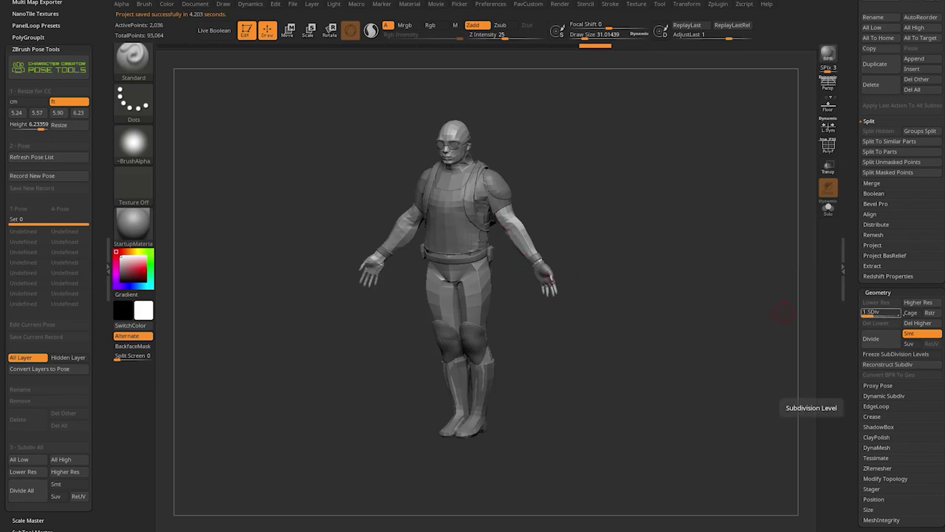
scroll(901, 318, up, 10)
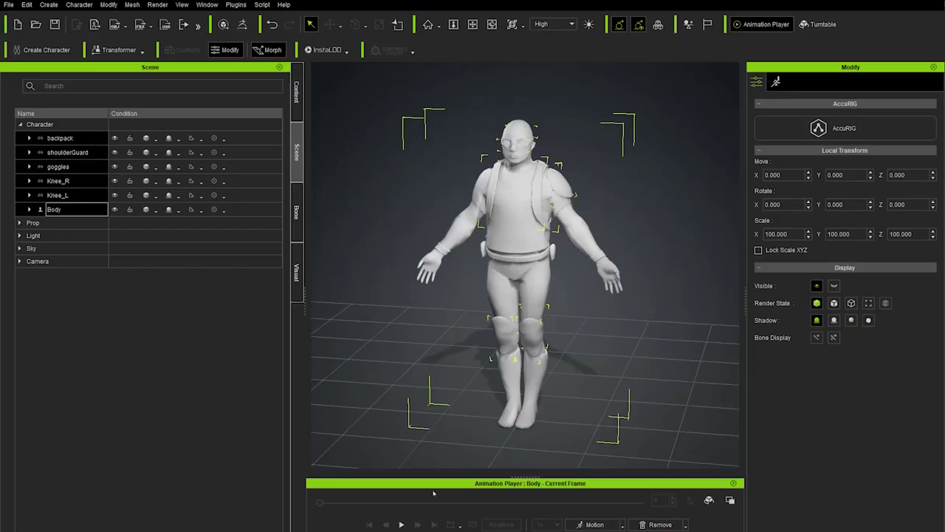
- Switch to Character Creator and save its project as DemoSoldier_CC in the PoseTools folder
click(9, 4)
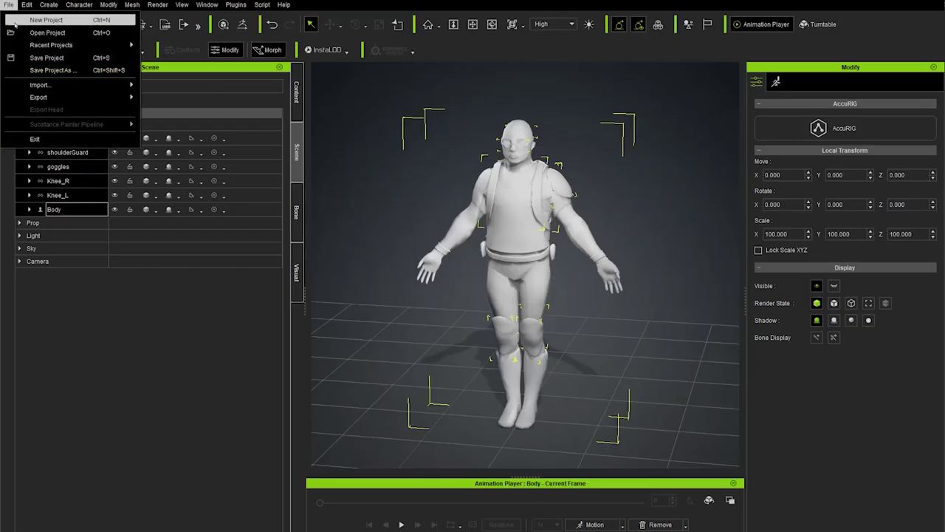
click(32, 58)
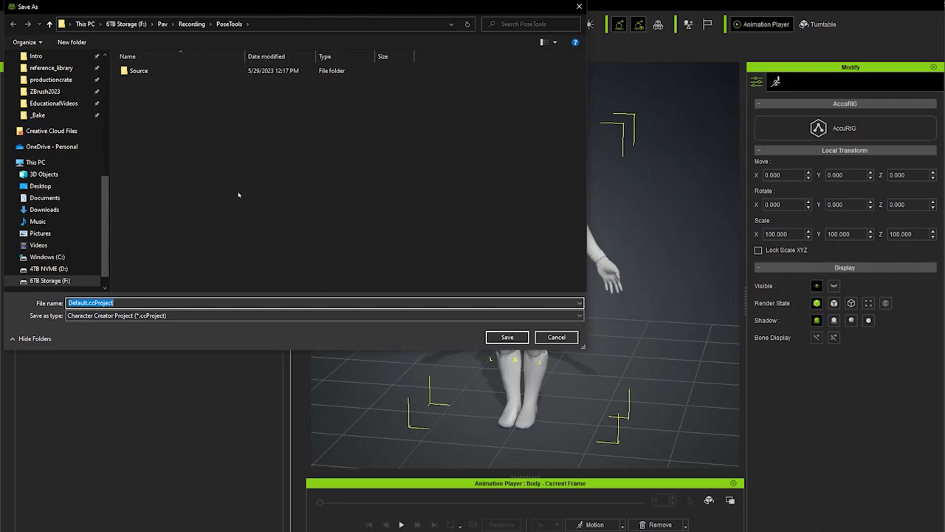
text(DemoSoldier_CC)
key(Return)
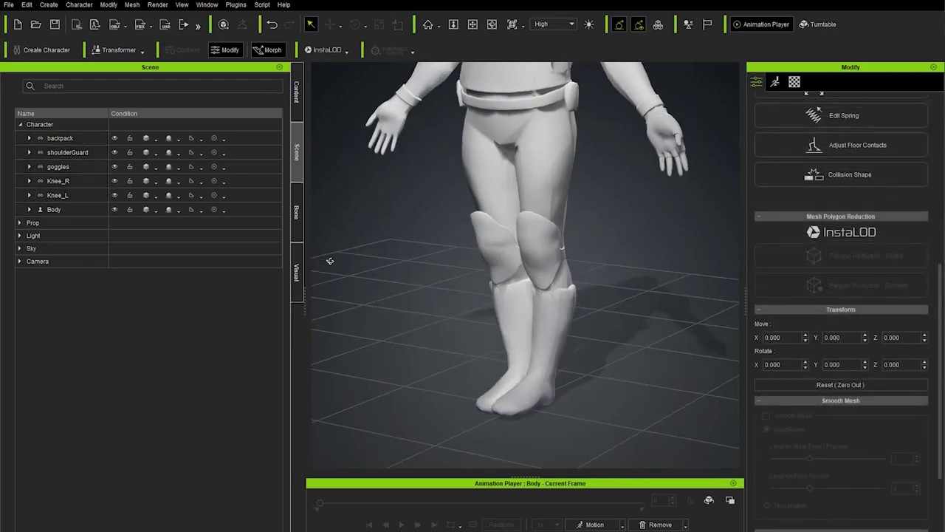
right_drag(330, 260, 559, 262)
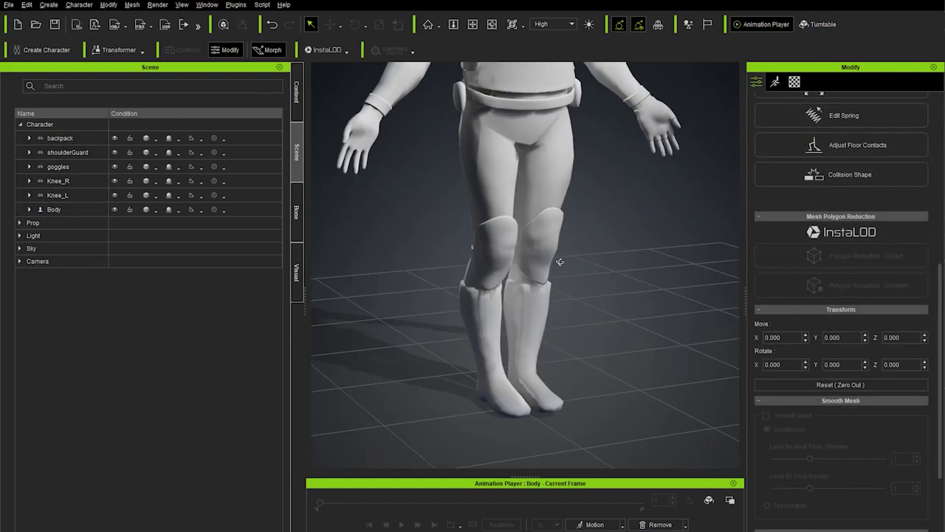
- Test-bend the Body's left knee in Edit Pose with both feet unlocked, and undo the rotation
click(775, 81)
click(849, 129)
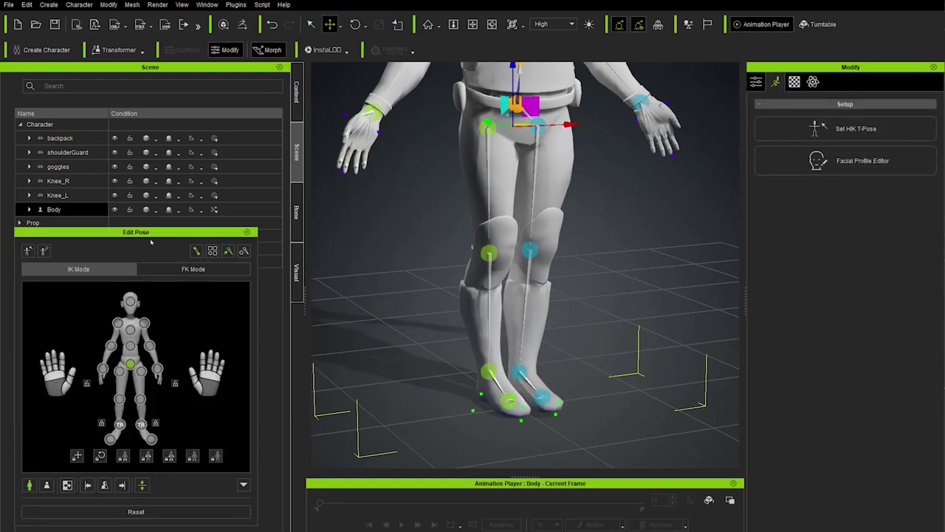
drag(151, 233, 229, 217)
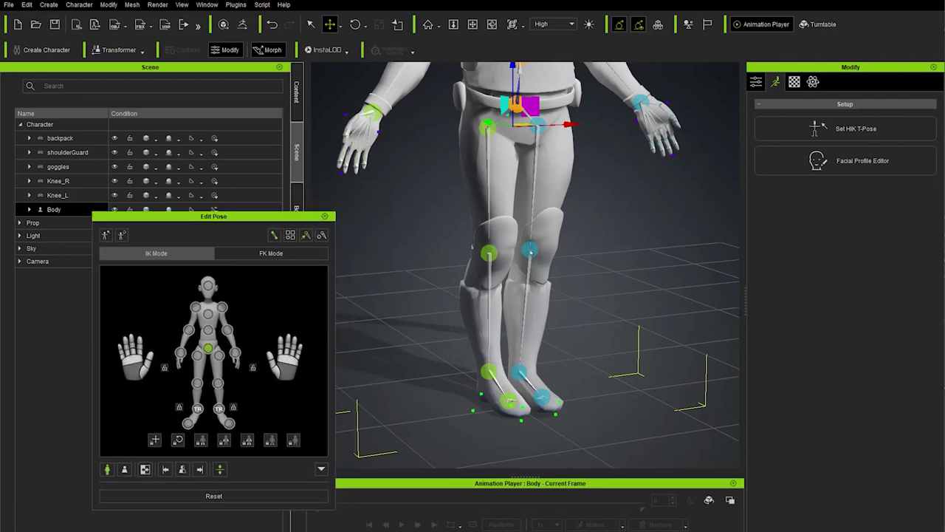
click(530, 251)
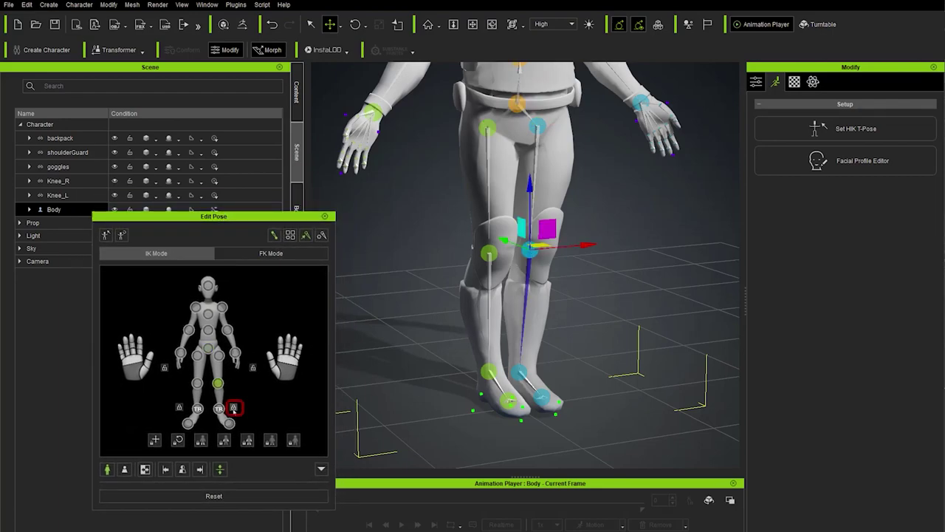
click(234, 408)
click(180, 407)
mouse_move(569, 299)
right_down()
mouse_move(586, 297)
mouse_move(579, 293)
right_up()
key(e)
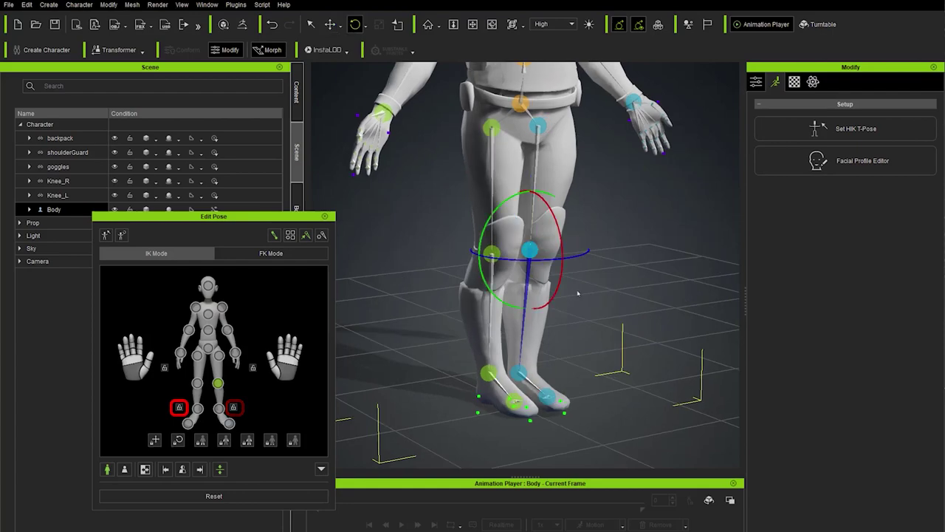
drag(554, 212, 520, 270)
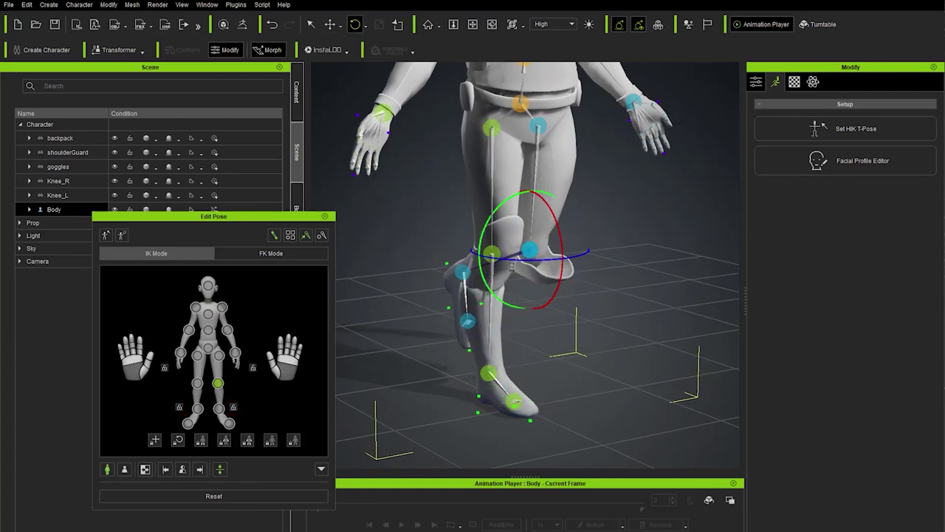
key(ctrl+z)
- Test-bend the Body's right knee to check how the kneepad follows, undo the rotation and leave pose editing
click(496, 254)
drag(512, 218, 515, 262)
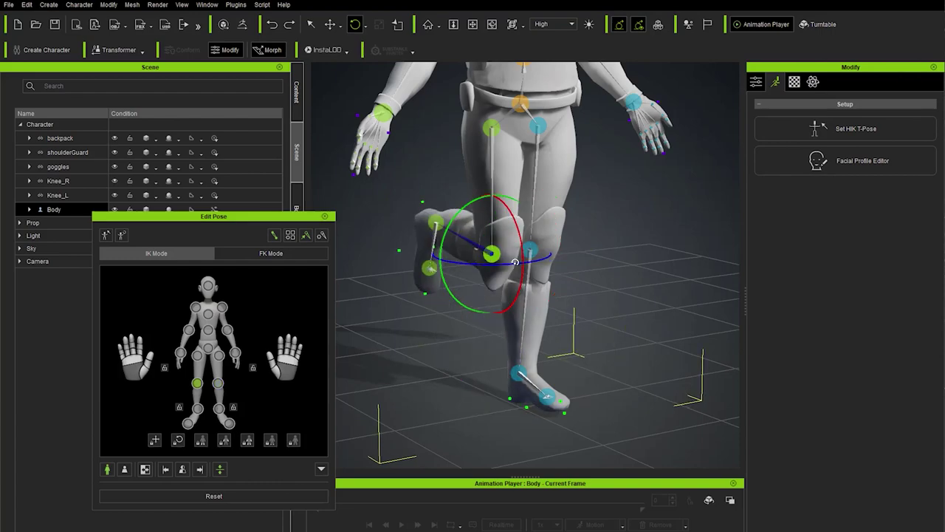
key(ctrl+z)
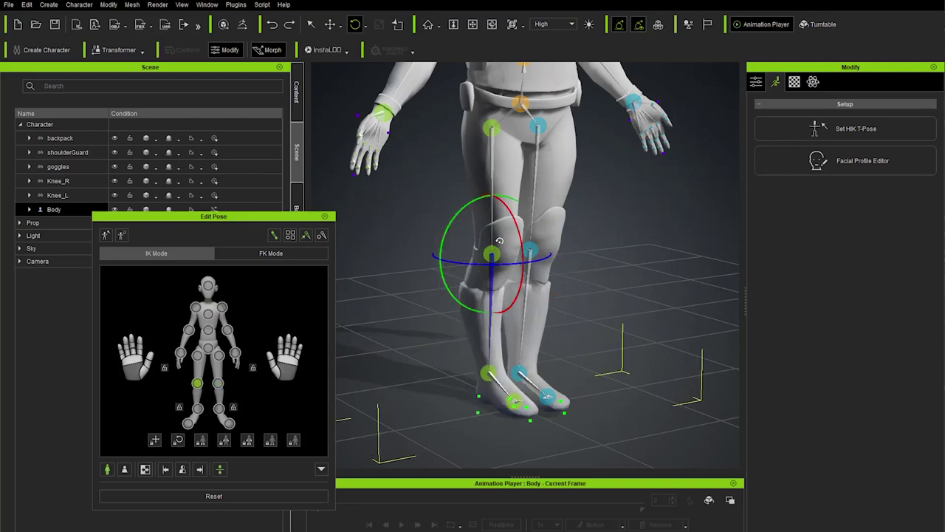
click(324, 216)
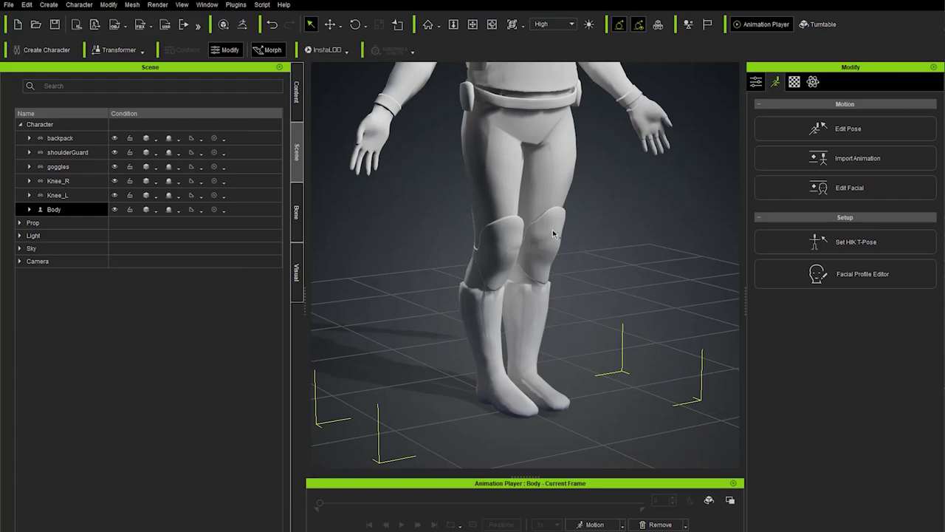
- Check which bone the Knee_L accessory is attached to in its attributes
click(59, 195)
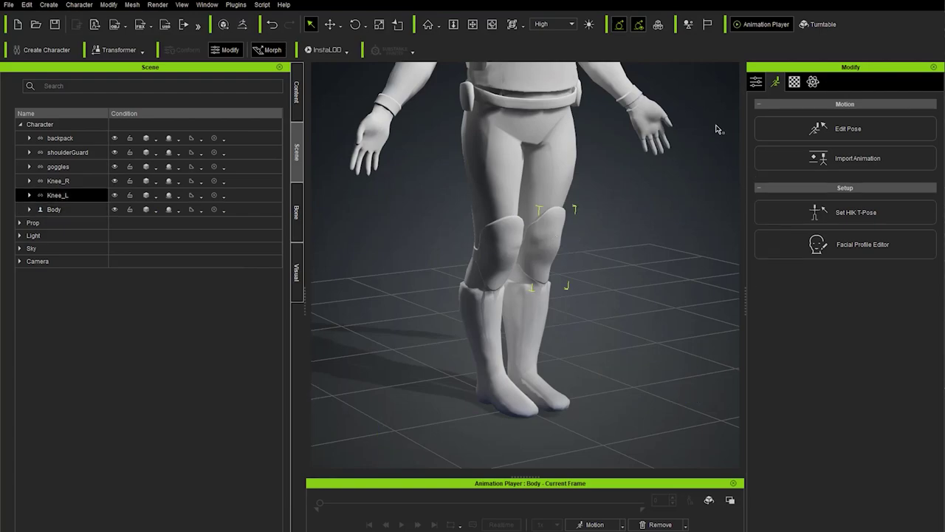
click(756, 82)
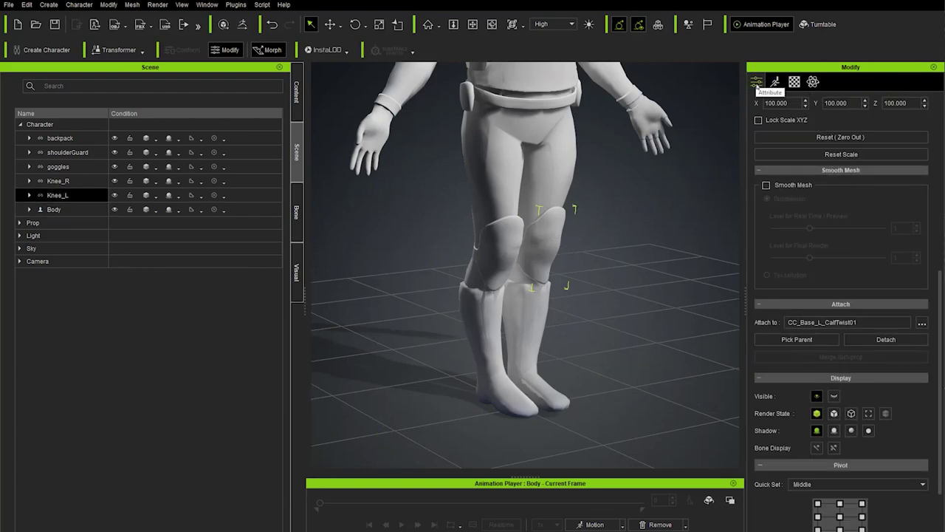
scroll(798, 288, down, 3)
scroll(795, 285, up, 2)
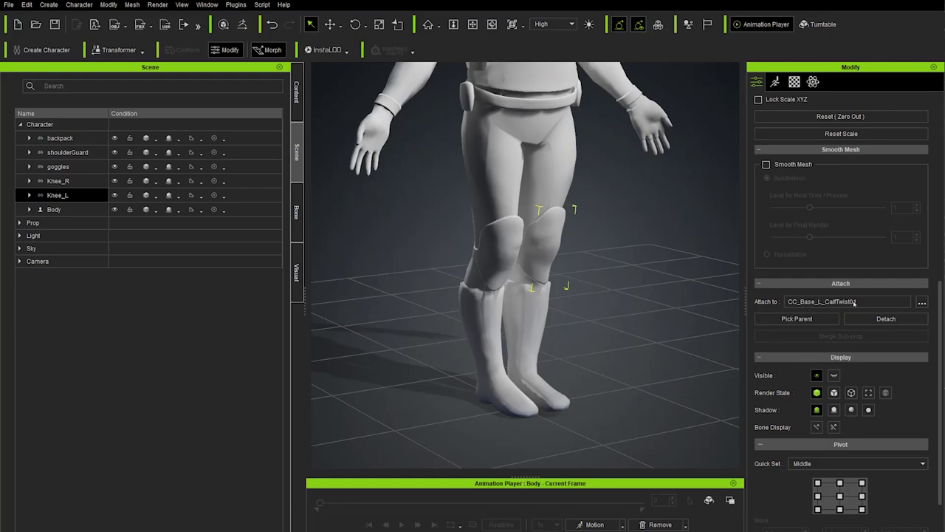
- Attach the Knee_R accessory to the CC_Base_R_CalfTwist01 bone with alignment None and Move, Rotate and Scale inherited
click(502, 259)
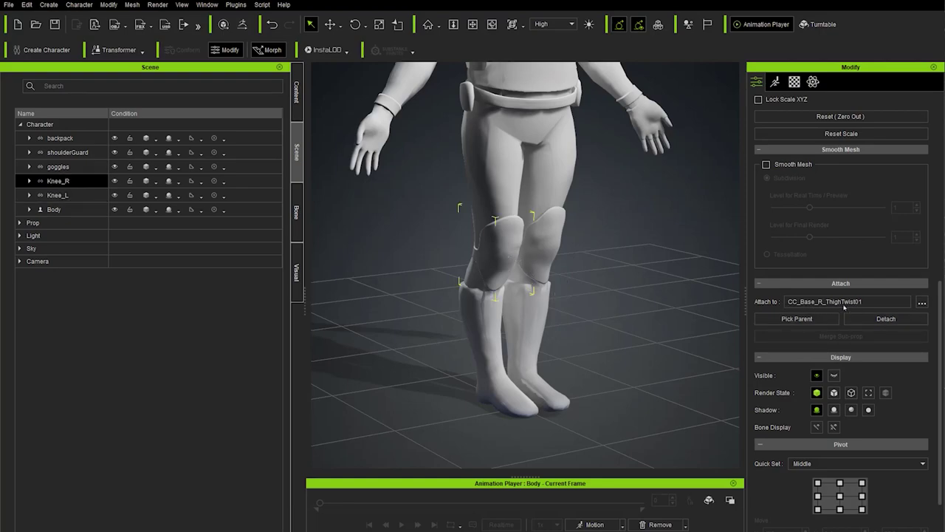
click(807, 322)
click(489, 285)
click(921, 302)
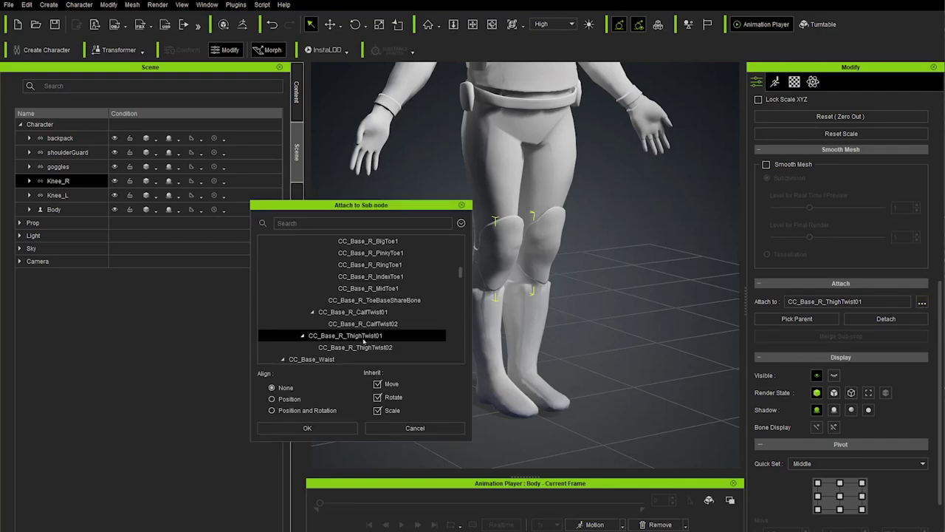
click(367, 313)
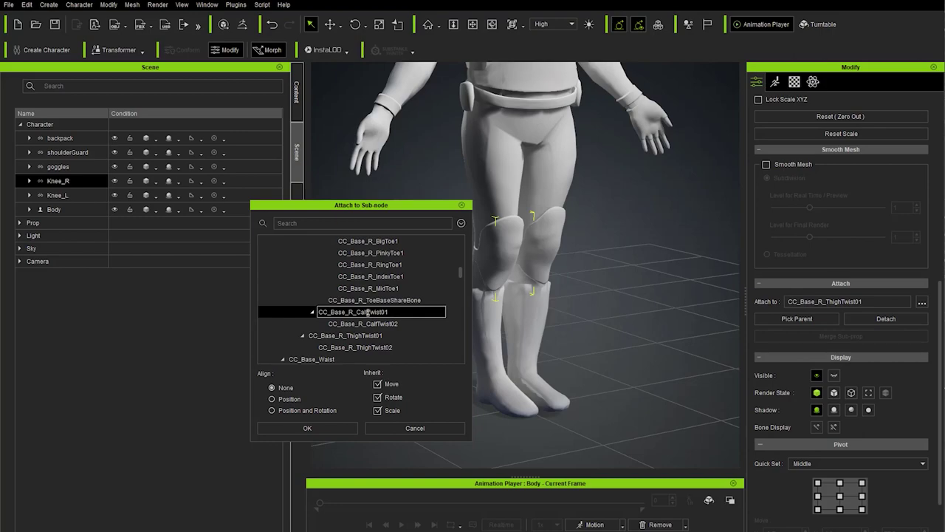
click(318, 430)
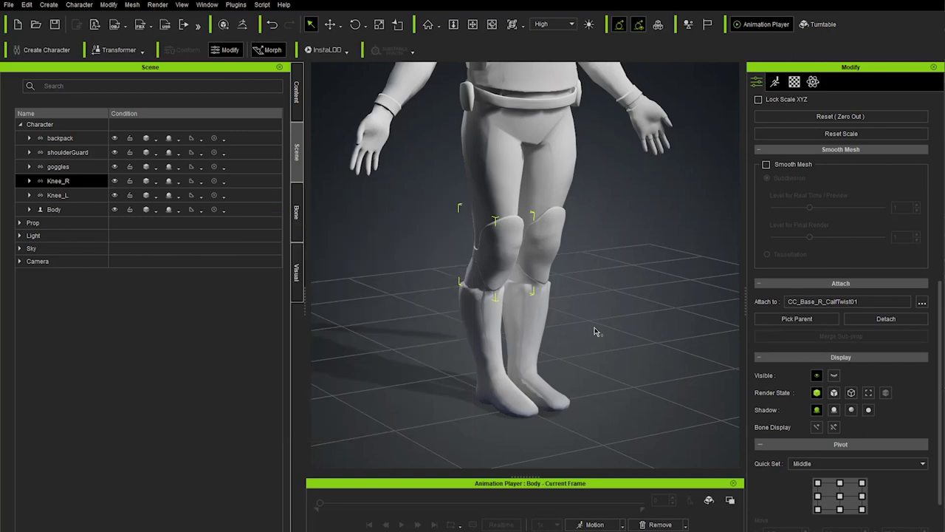
- Test-bend the Body's right knee in Edit Pose to check the new Knee_R attachment, and undo the rotation
click(774, 82)
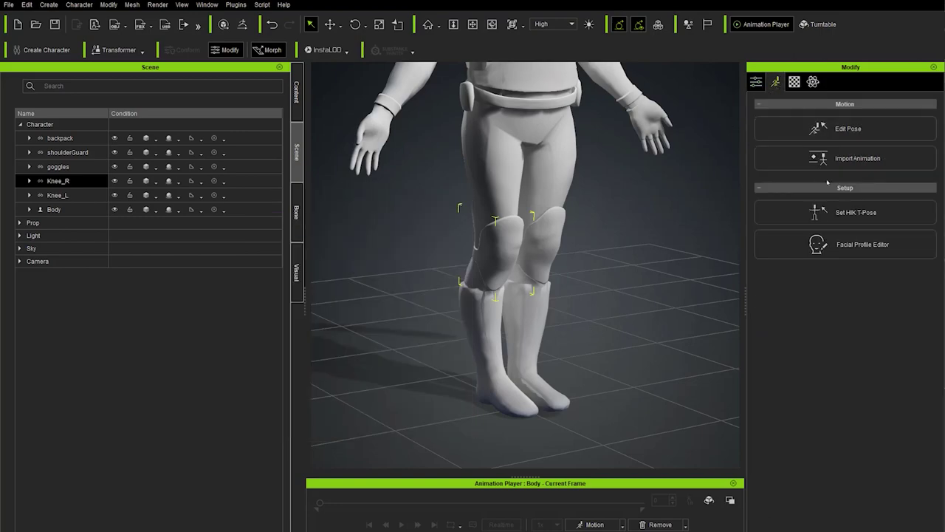
click(823, 129)
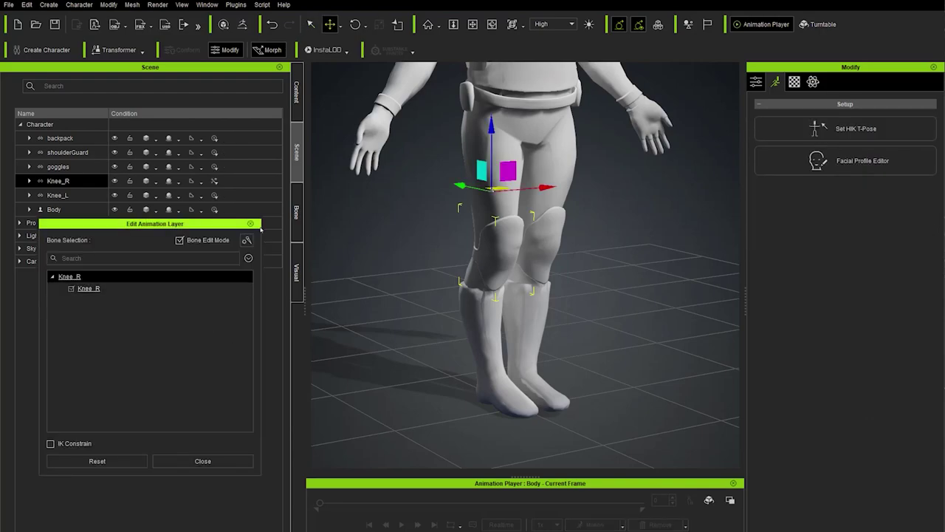
click(251, 223)
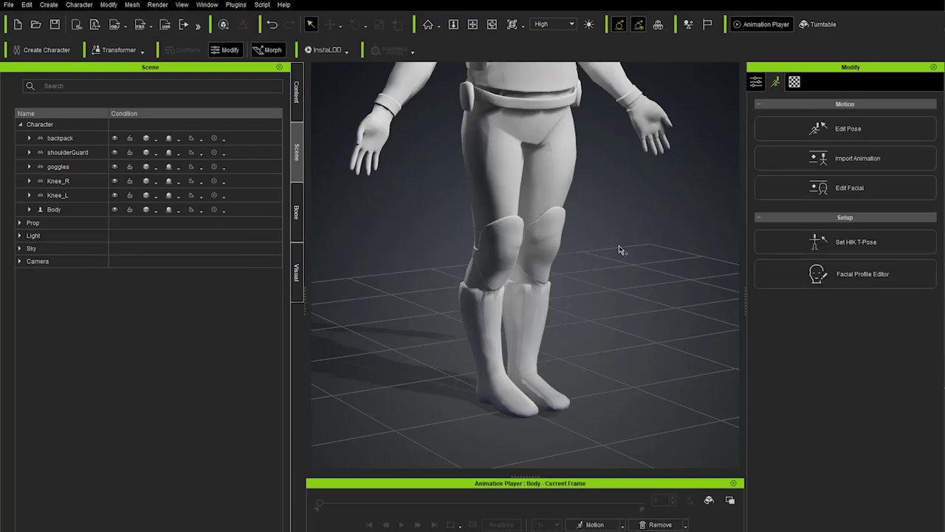
click(835, 131)
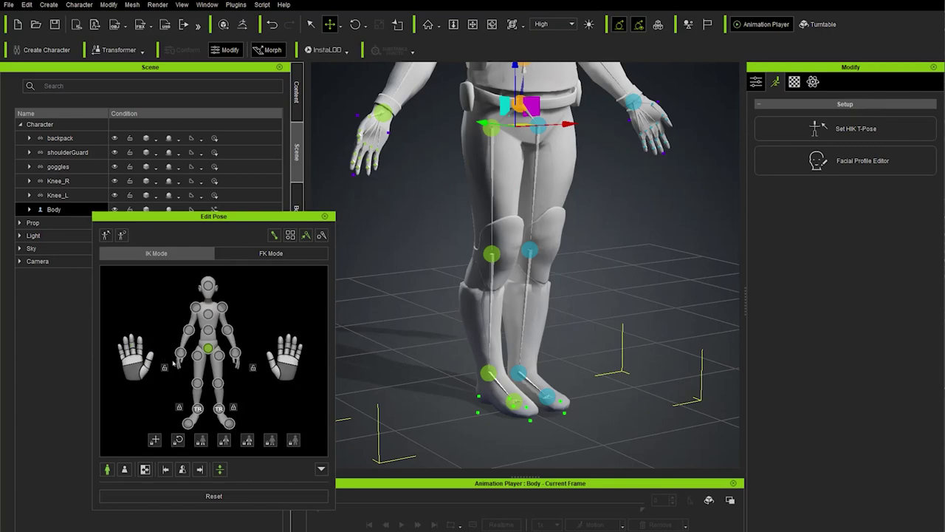
click(198, 383)
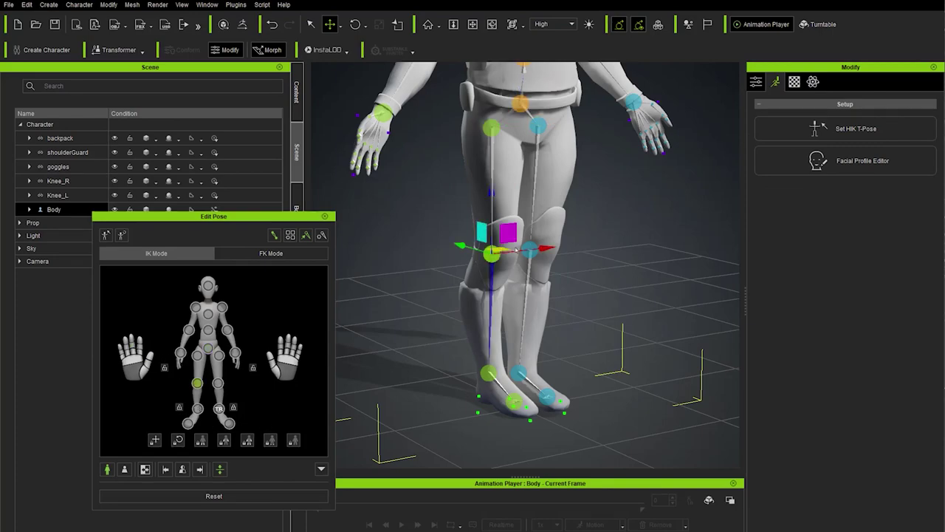
key(e)
drag(515, 221, 517, 246)
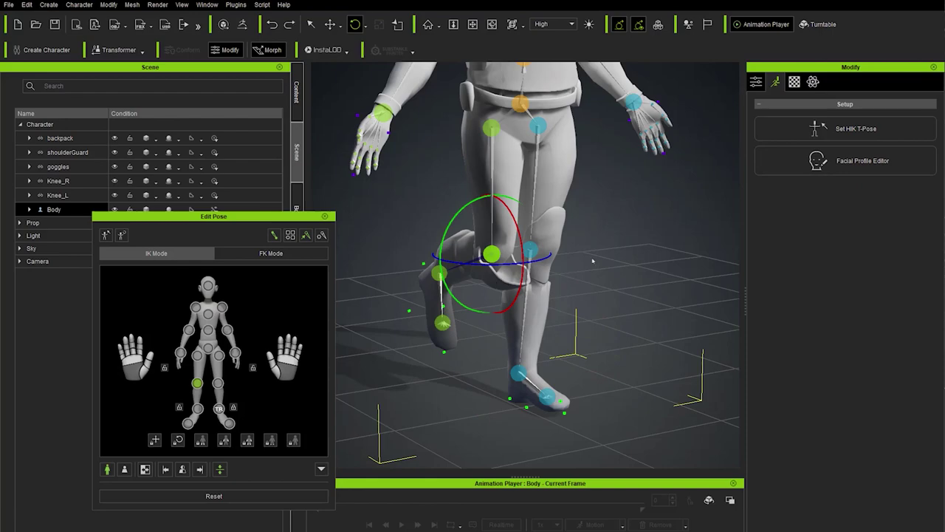
key(ctrl+z)
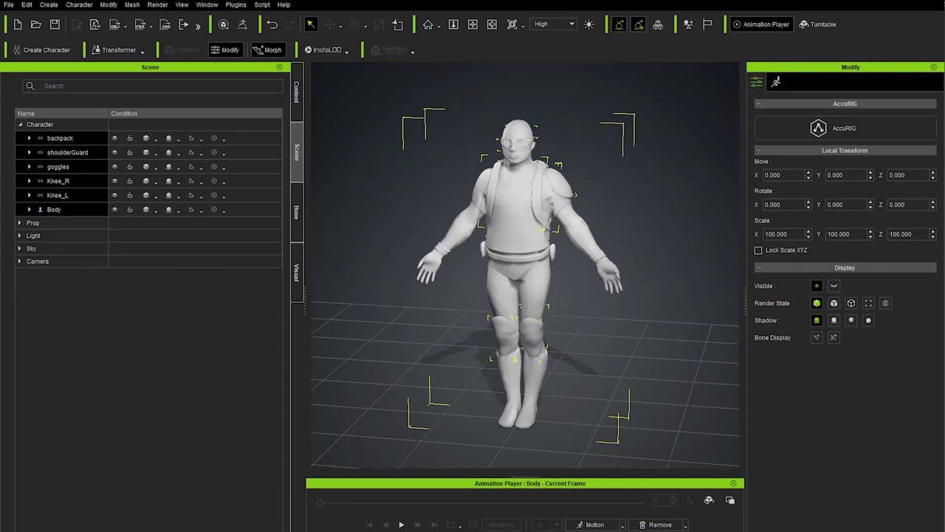
- Preview the T-Pose and A-Pose calibration poses on the whole character, and restore its bind pose
click(624, 524)
mouse_move(590, 419)
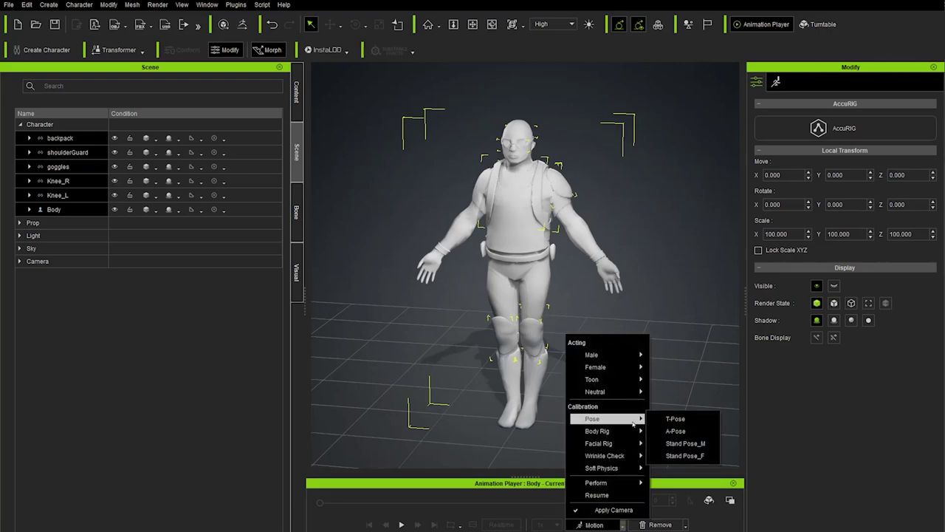
click(673, 419)
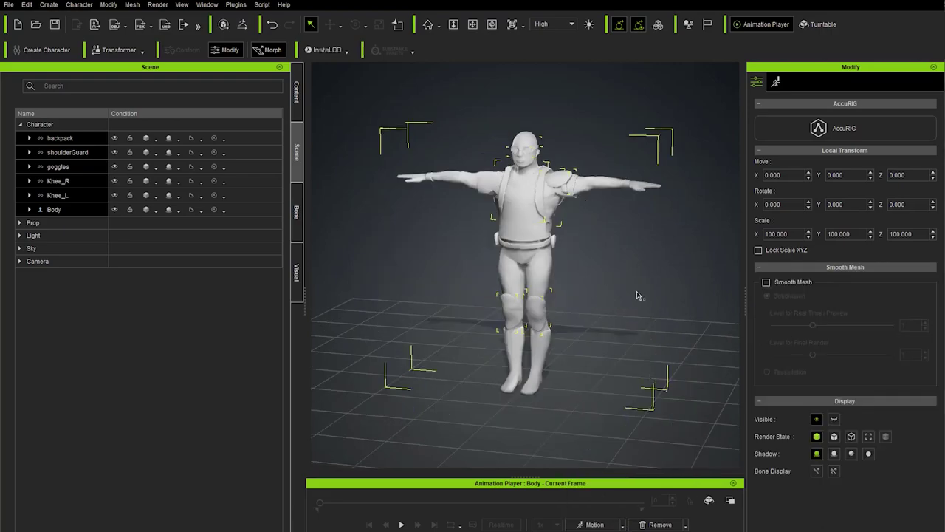
click(624, 524)
mouse_move(628, 421)
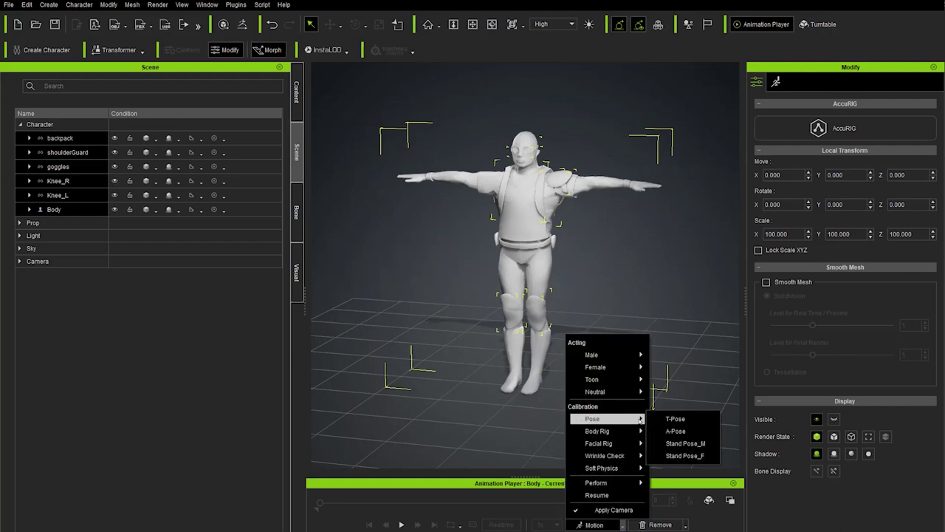
click(664, 433)
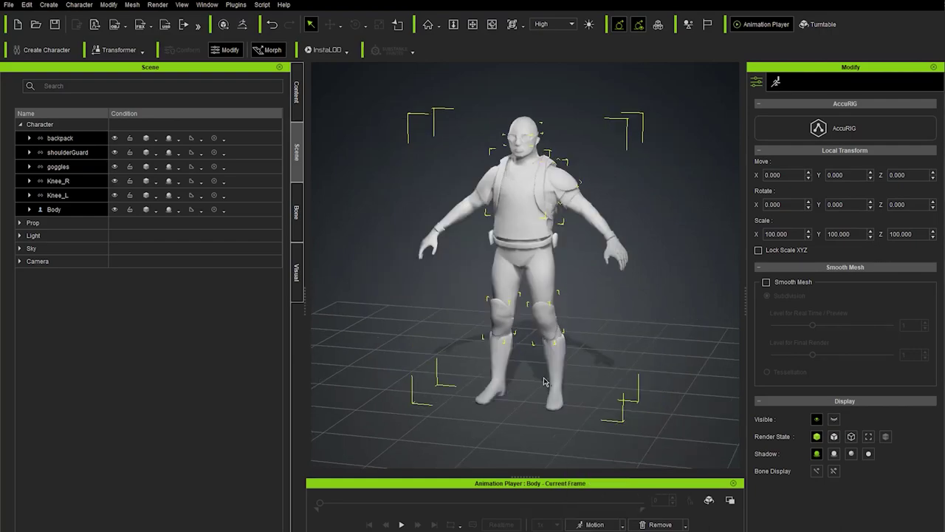
click(685, 524)
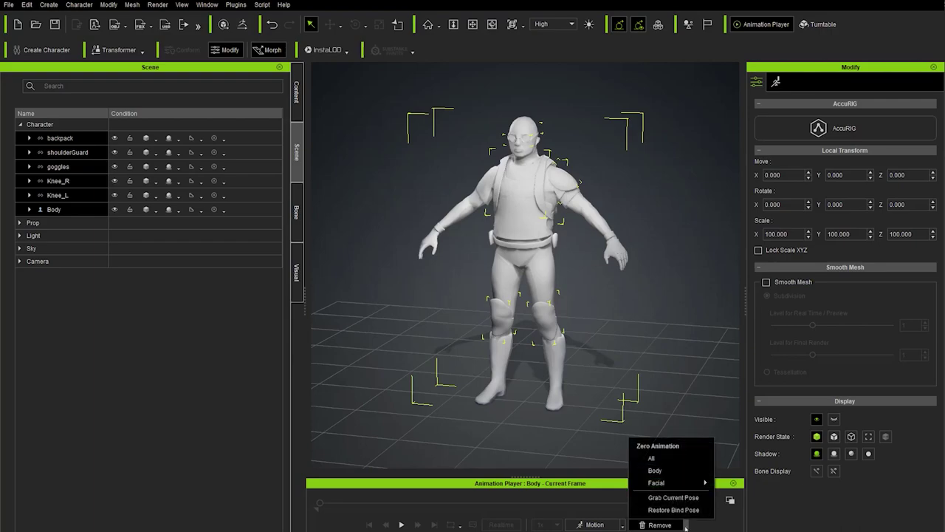
click(674, 510)
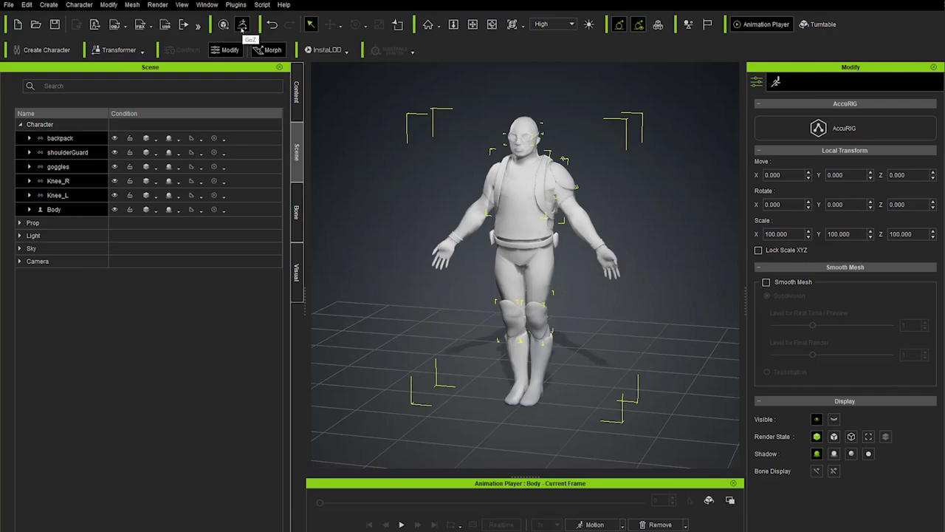
- Send the character's T/A-Pose to ZBrush Pose Tools with the ZBrush Pose Link plugin
click(236, 4)
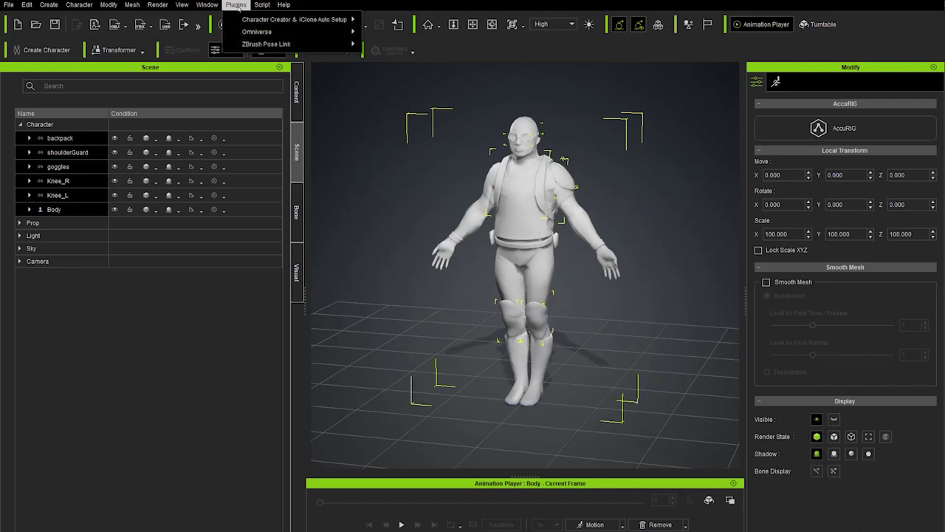
mouse_move(246, 44)
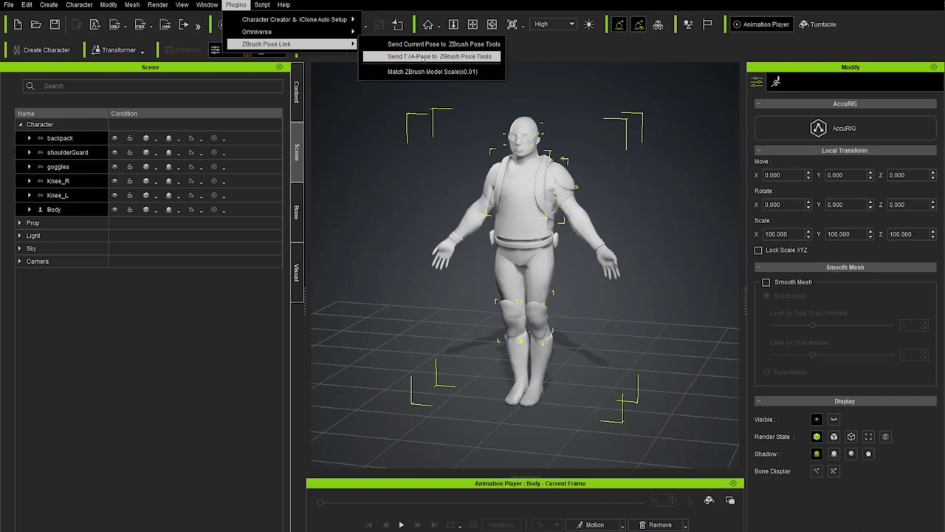
click(425, 57)
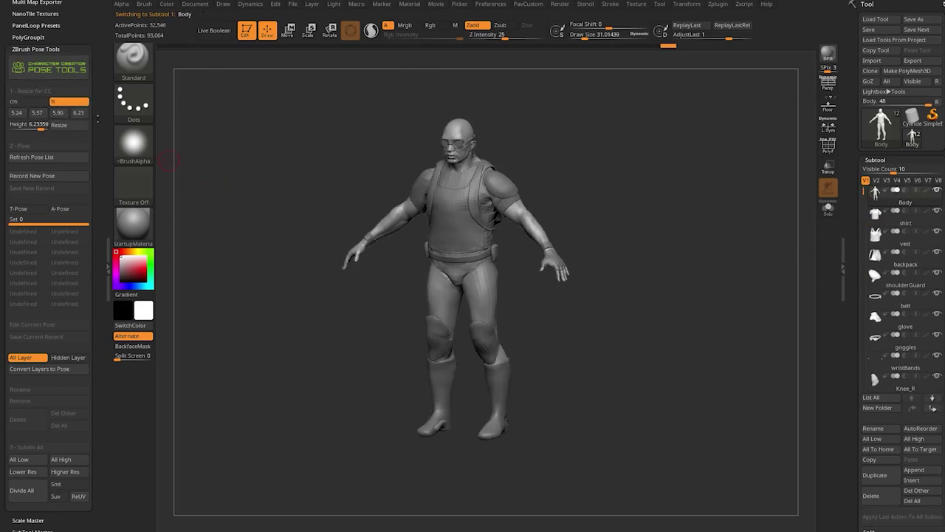
- Apply the T-Pose to the soldier's subtools with ZBrush Pose Tools
drag(96, 120, 99, 95)
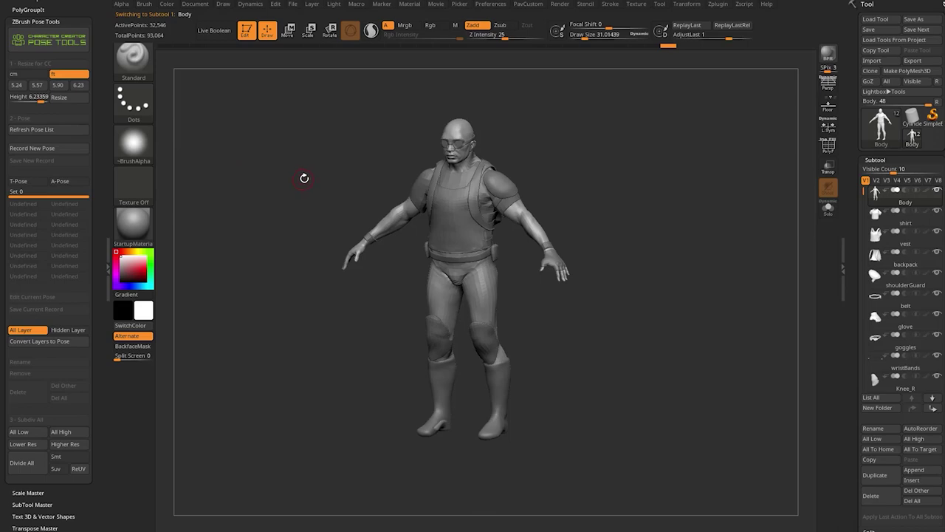
drag(306, 177, 306, 173)
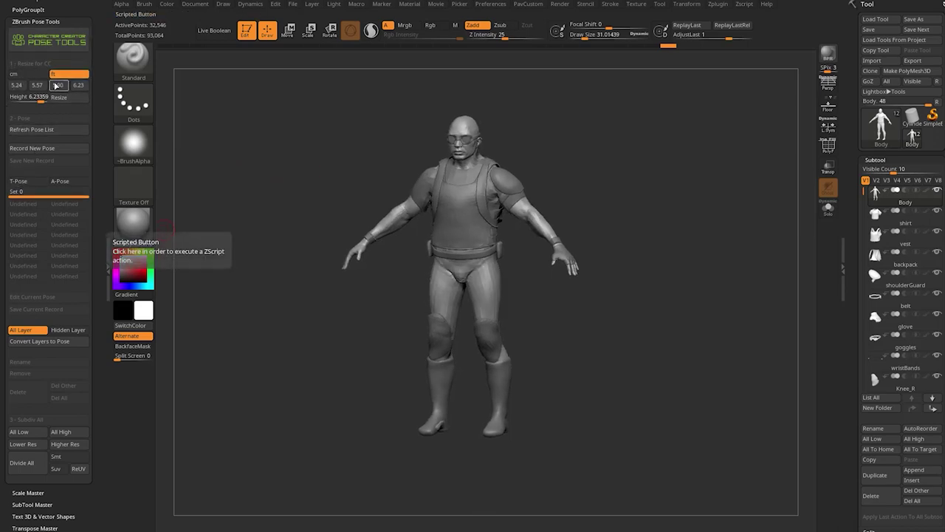
click(20, 181)
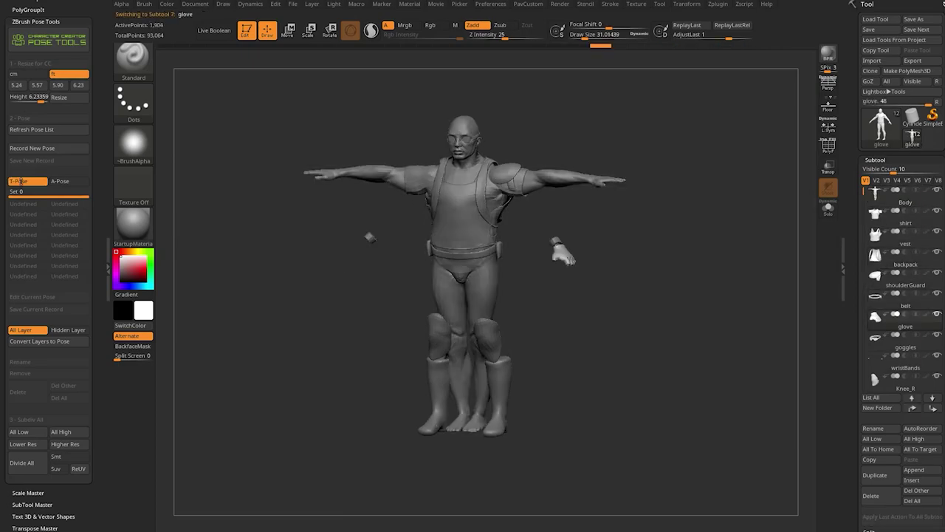
- Switch the soldier's subtools to the A-Pose, and locate the CCPose_T-Pose and CCPose_A-Pose entries in the Body's layers
click(61, 181)
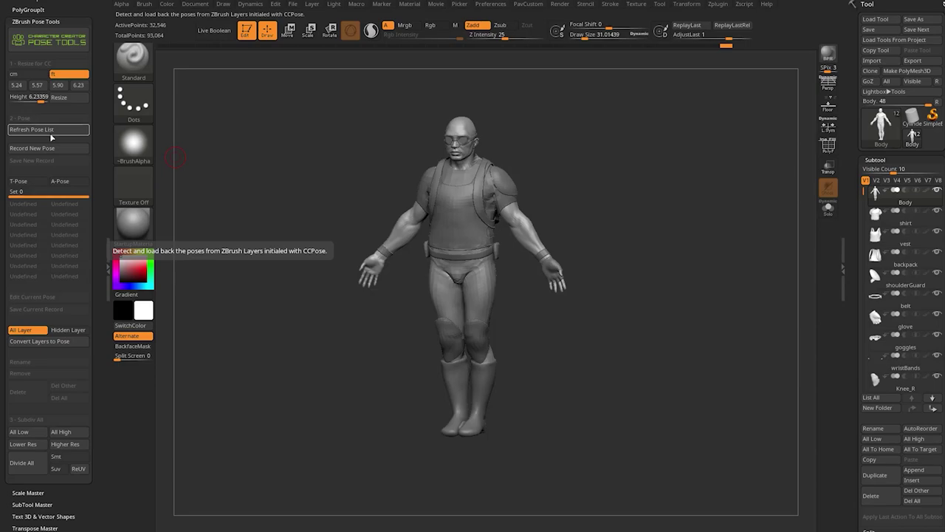
scroll(850, 157, down, 5)
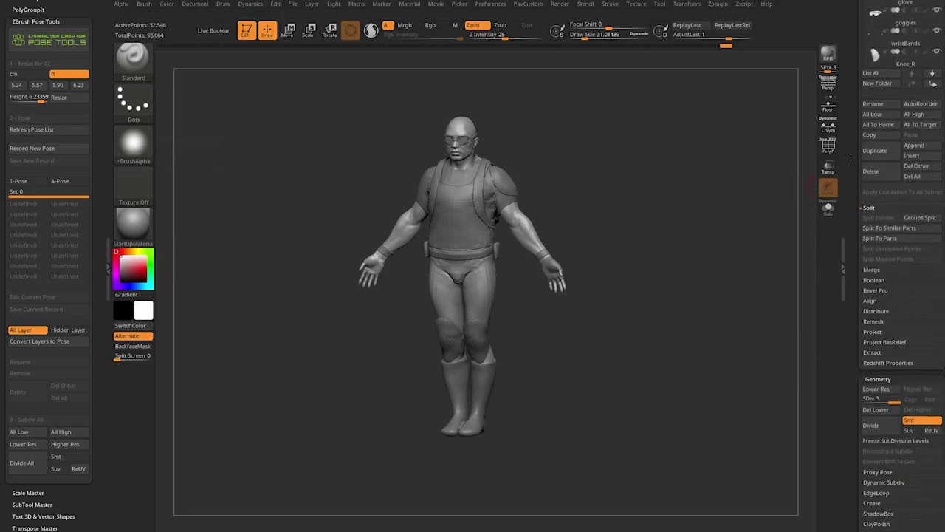
scroll(851, 158, down, 5)
key(shift)
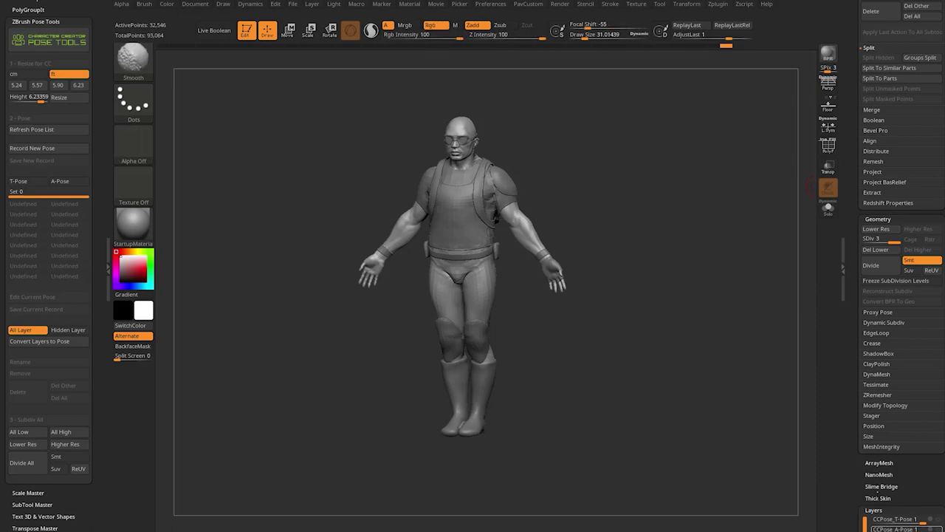
drag(873, 510, 872, 275)
click(872, 275)
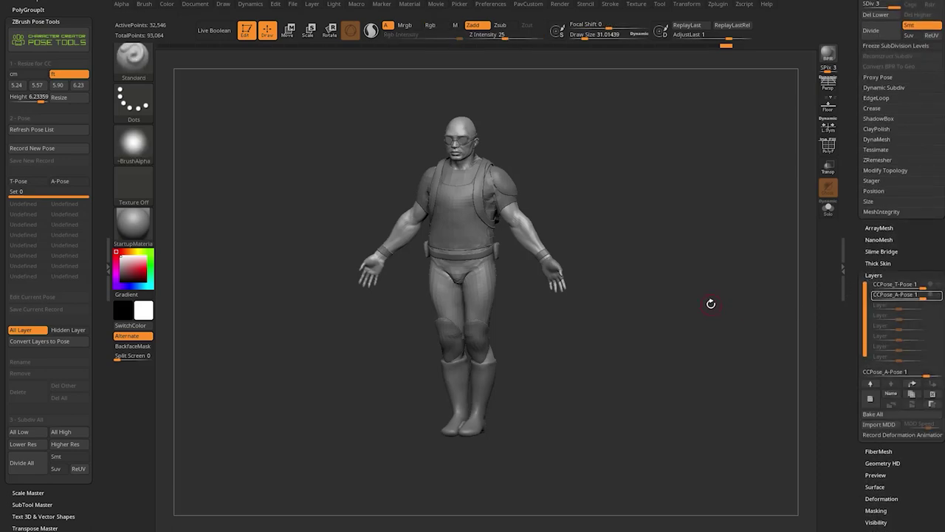
click(893, 284)
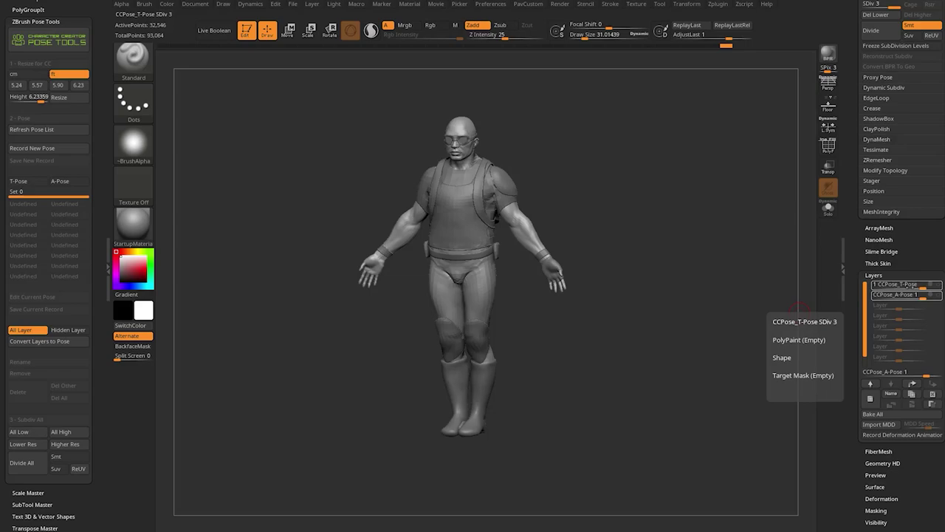
click(894, 295)
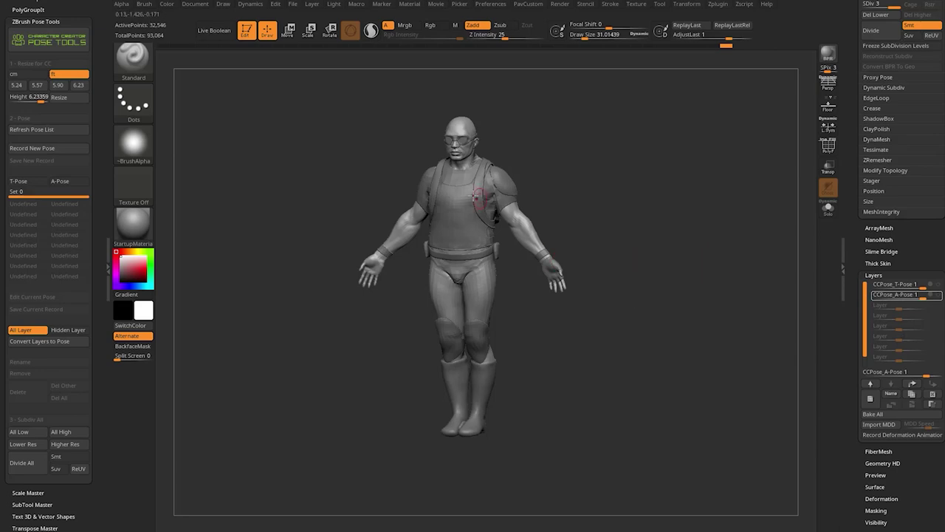
- Cycle through the soldier's subtools to check each one's CCPose T-Pose and A-Pose layers, and refresh the Pose Tools pose list
alt+click(461, 195)
key(Down)
key(Down)
key(Down)
key(Down)
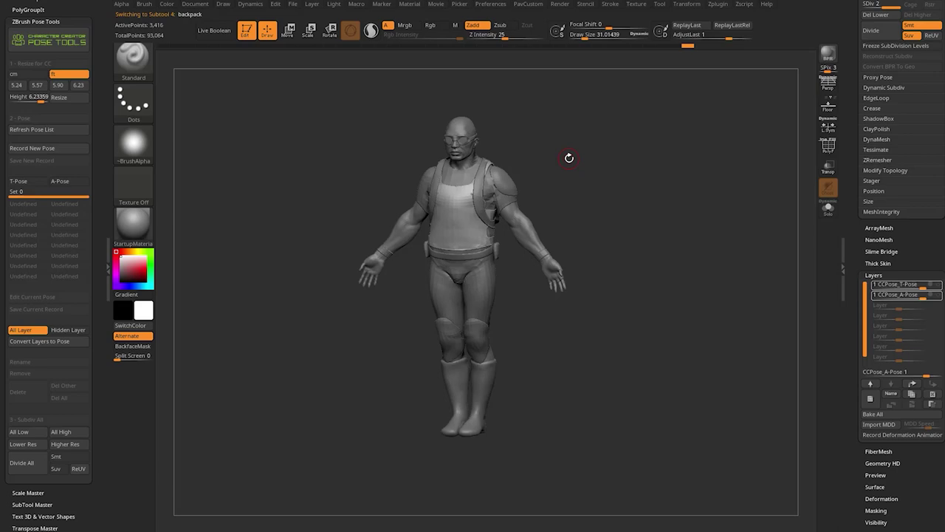
key(Down)
key(Down)
key(Down)
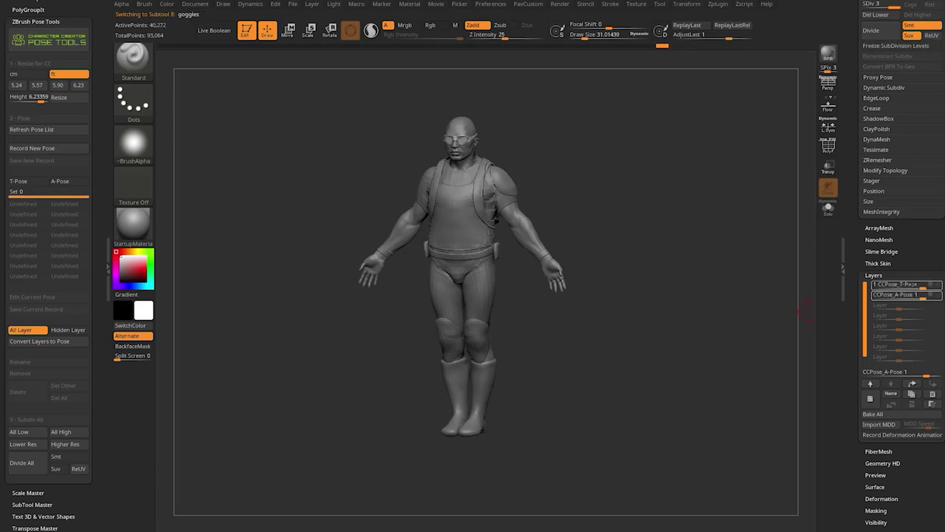
key(Down)
key(Down)
key(Up)
key(Up)
key(Up)
key(Up)
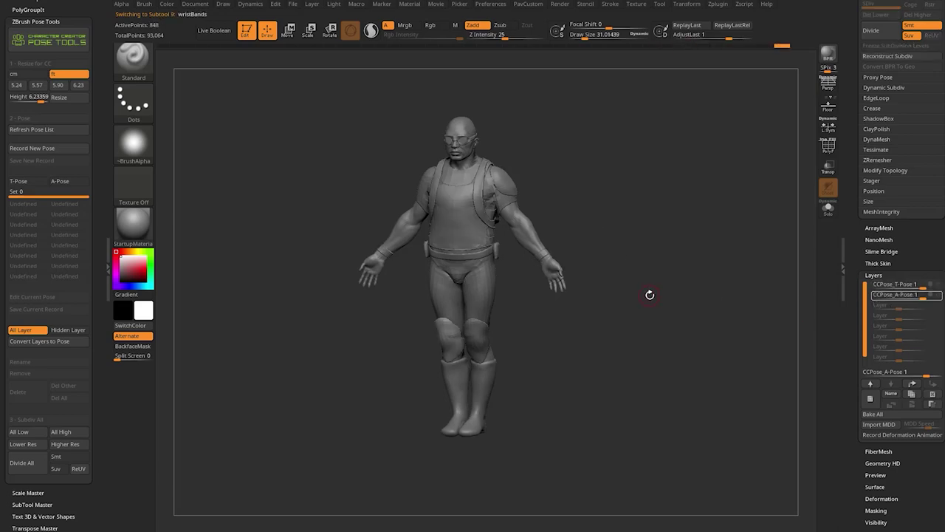
key(Up)
key(Up)
key(Up)
key(Up)
key(Up)
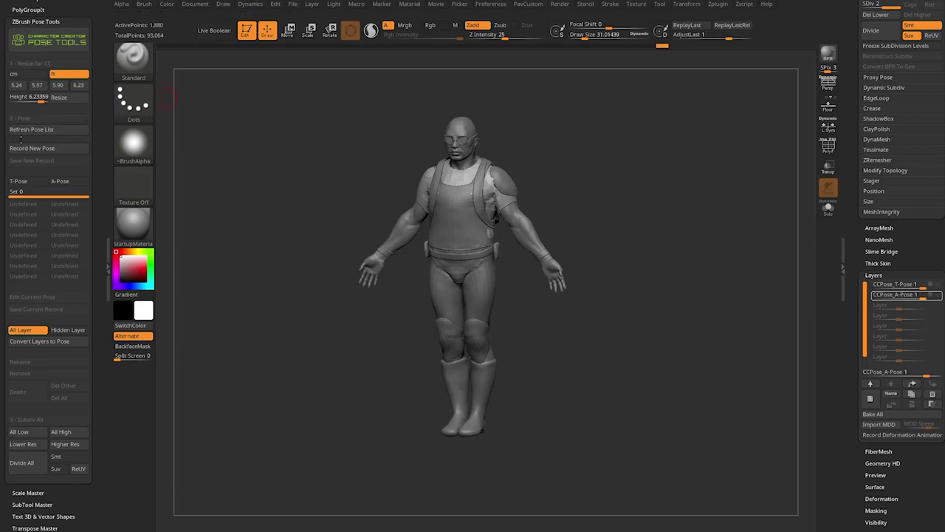
click(46, 131)
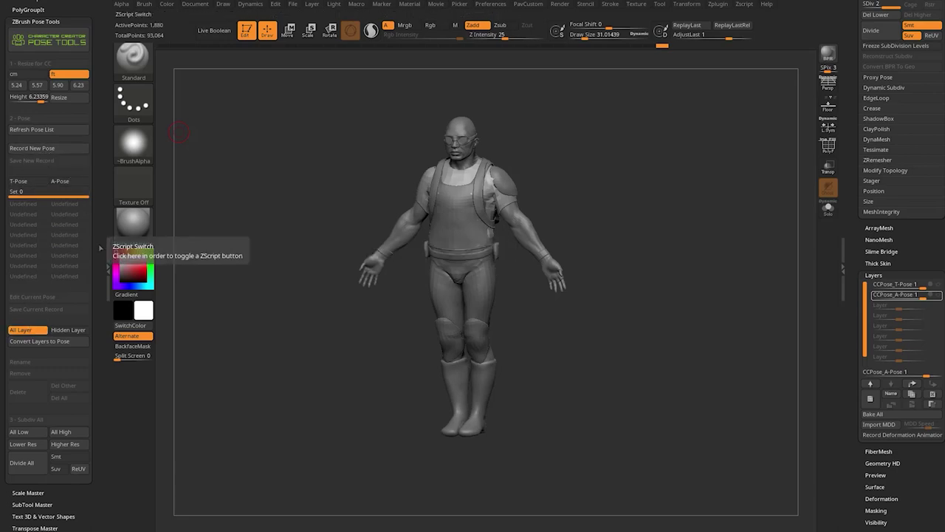
- Switch to Character Creator and apply the DanceTurn_M Soft Physics calibration motion to the whole character
alt+click(474, 203)
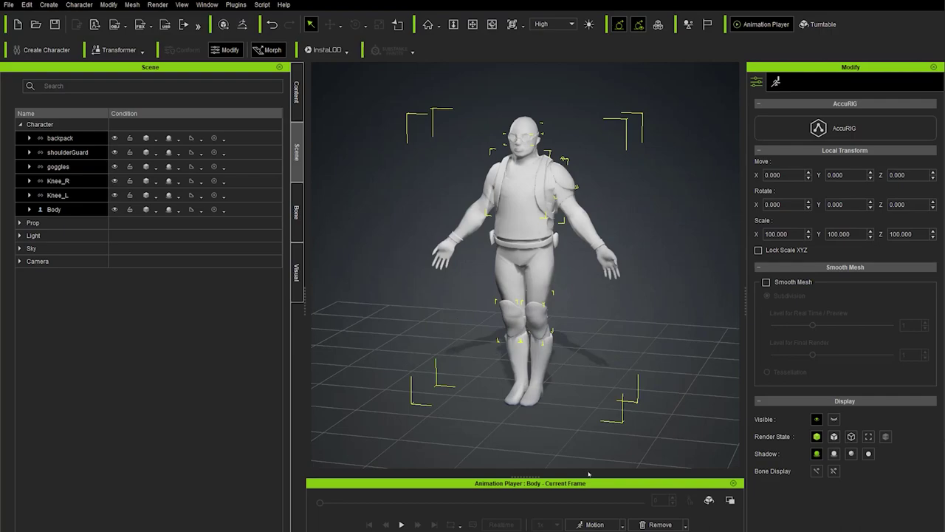
click(625, 524)
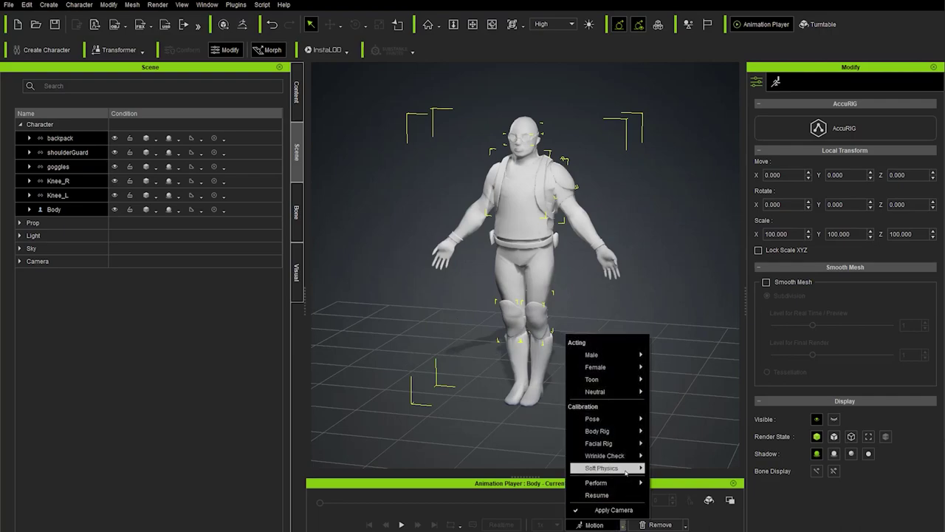
mouse_move(627, 471)
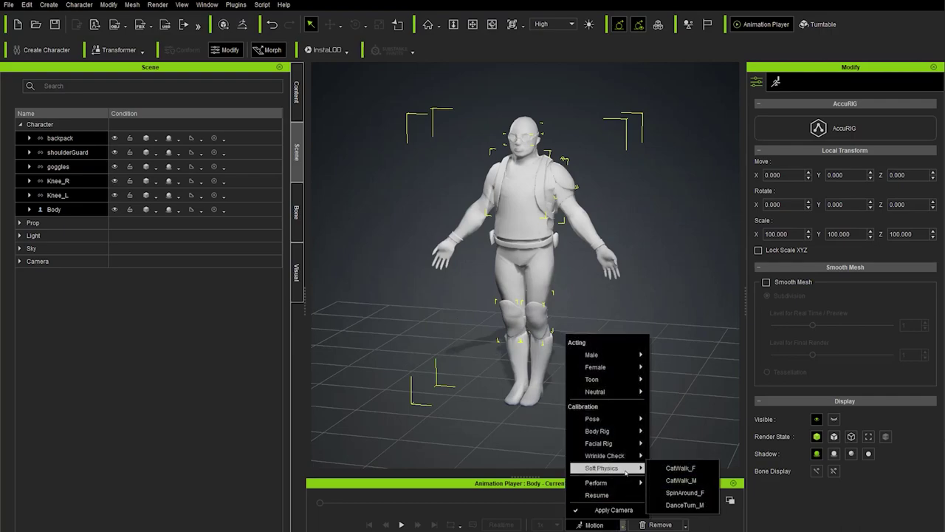
click(685, 505)
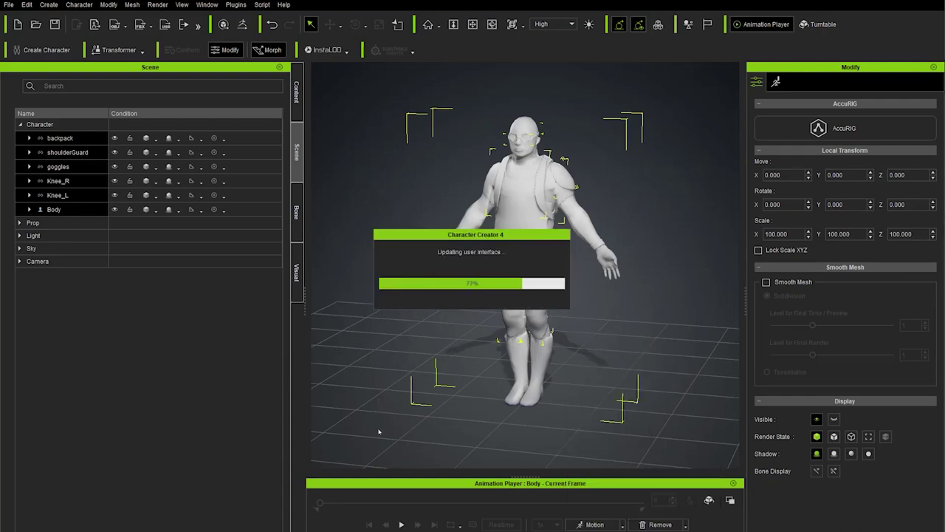
- Play the DanceTurn_M motion, pause it, and scrub to the pointing pose at about frame 230
click(401, 524)
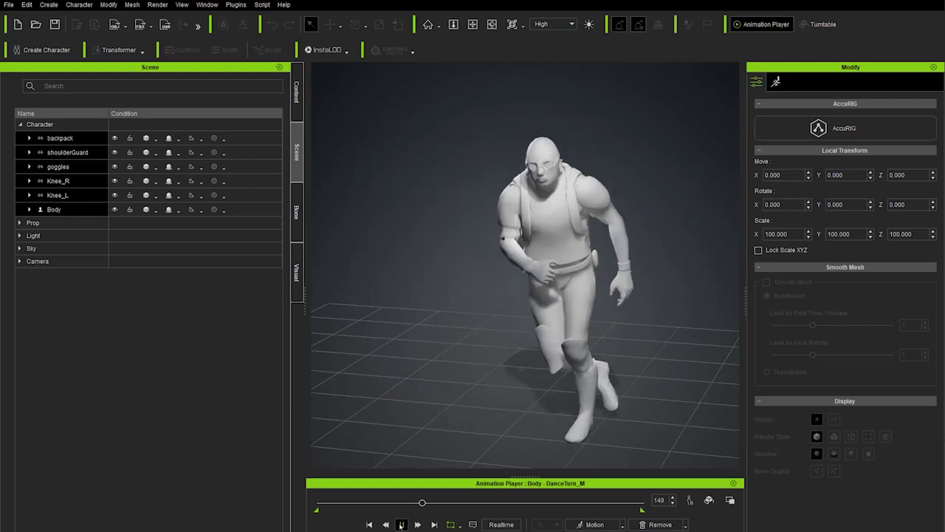
click(401, 524)
drag(394, 505, 479, 509)
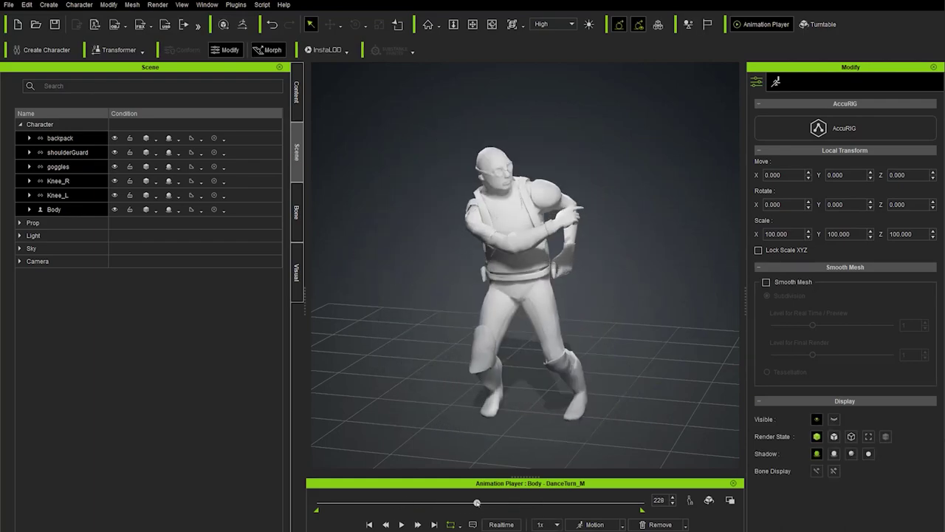
- Select the whole posed character and send its current pose to ZBrush Pose Tools with ZBrush Pose Link
click(466, 280)
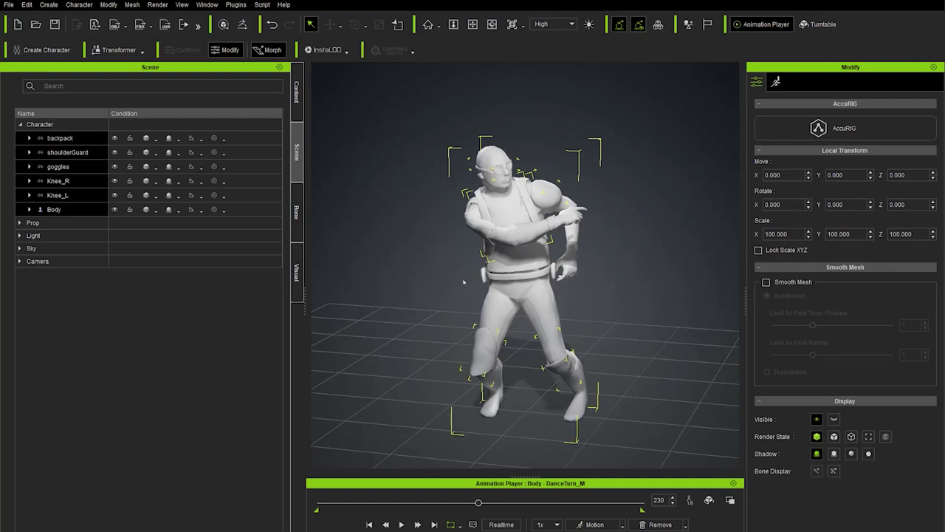
click(238, 5)
mouse_move(248, 45)
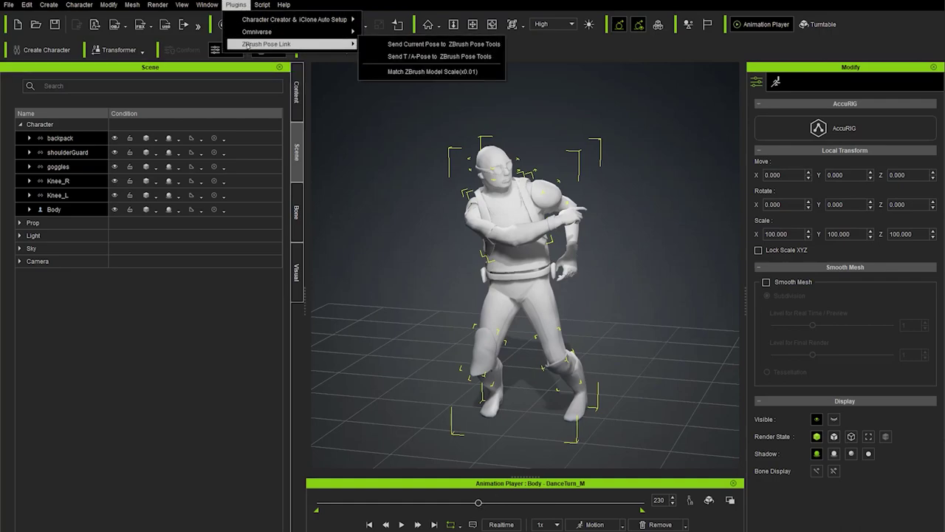
click(440, 45)
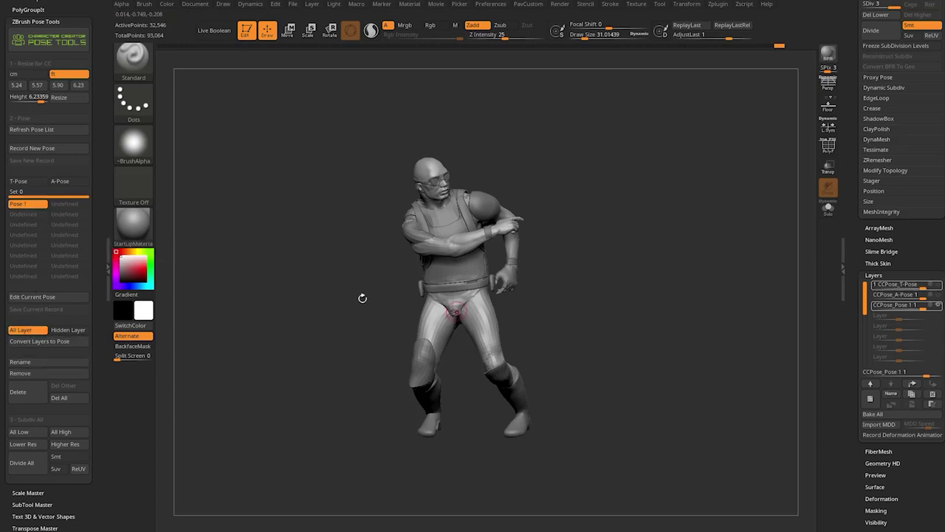
- Rename Pose 1 as Pointing in ZBrush Pose Tools, and toggle the renamed pose
click(22, 362)
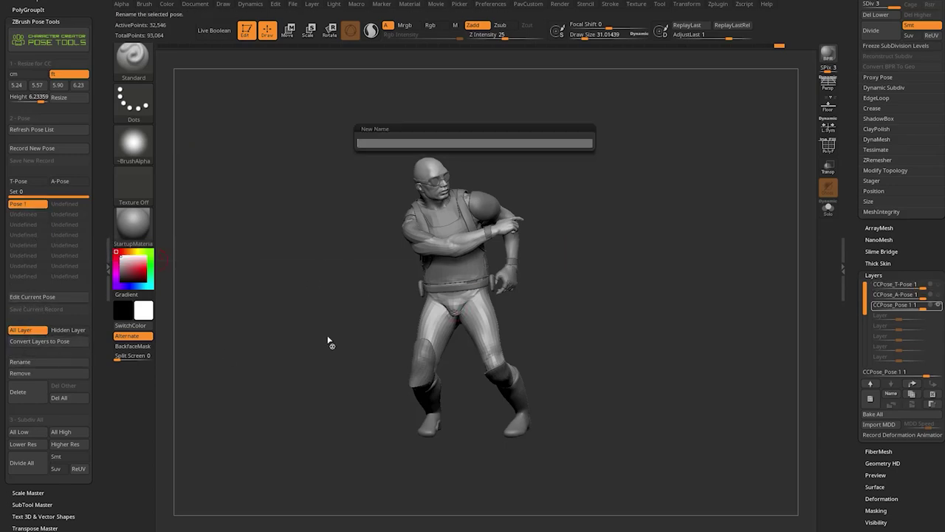
key(Return)
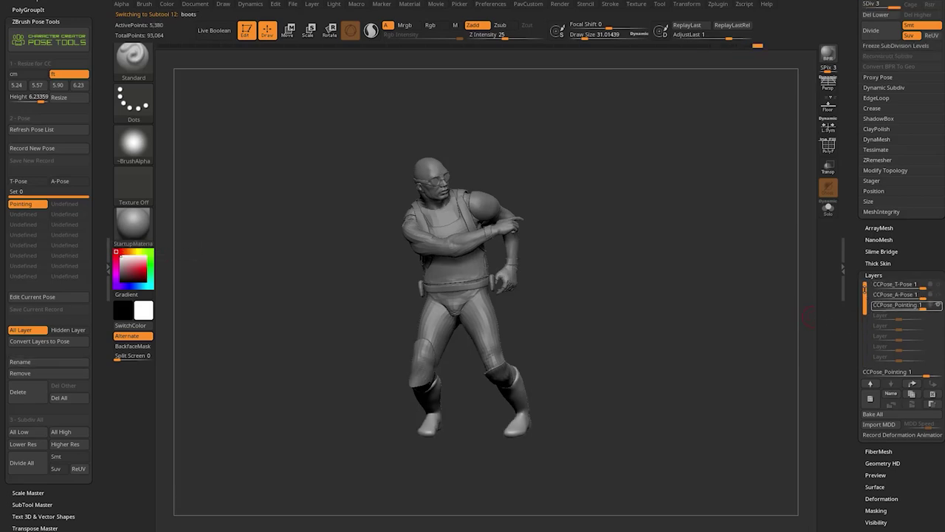
click(21, 204)
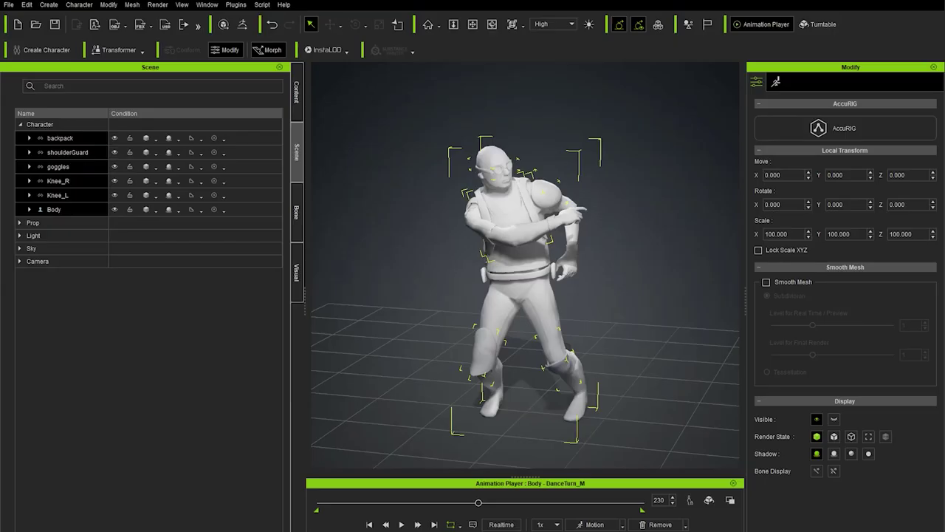
- Switch back to Character Creator and restore the character's bind pose
click(687, 524)
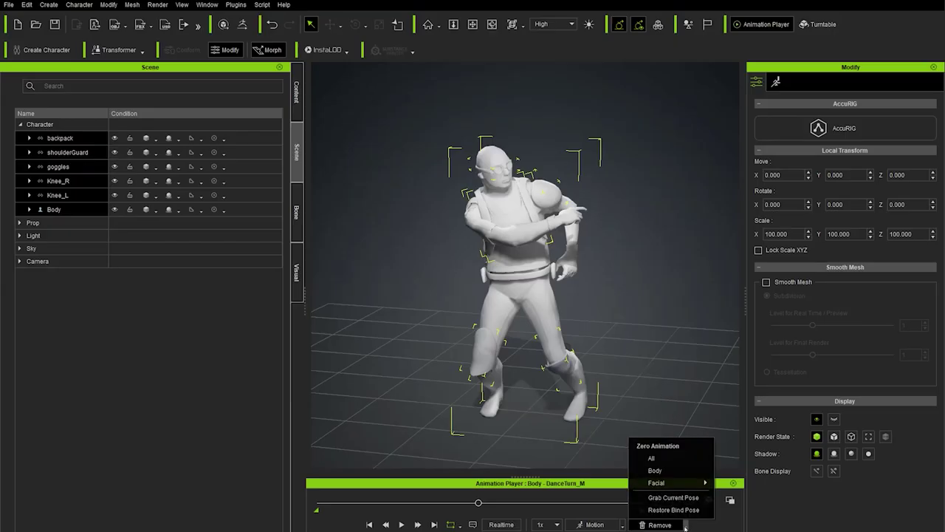
click(678, 510)
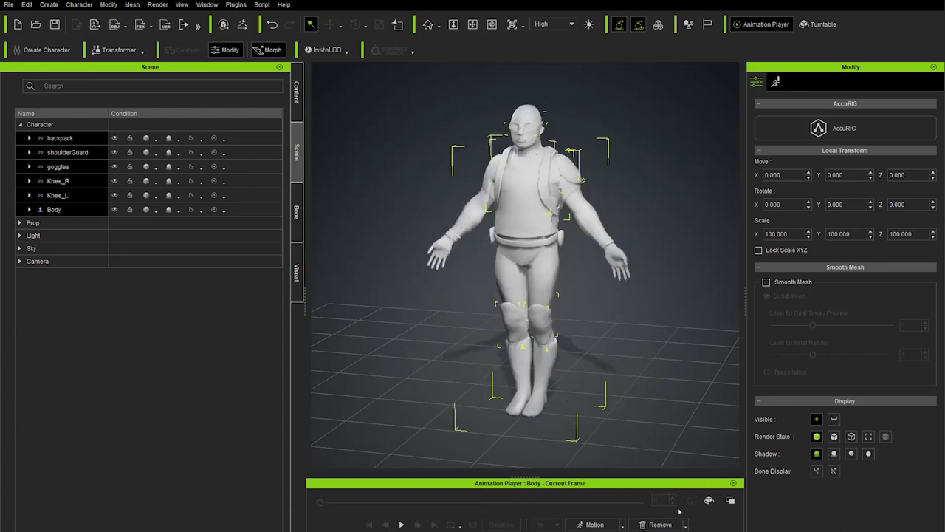
- Browse the content library to the Human Male Perform motions and try to apply the Birdcage motion to the selected character and accessories
click(297, 92)
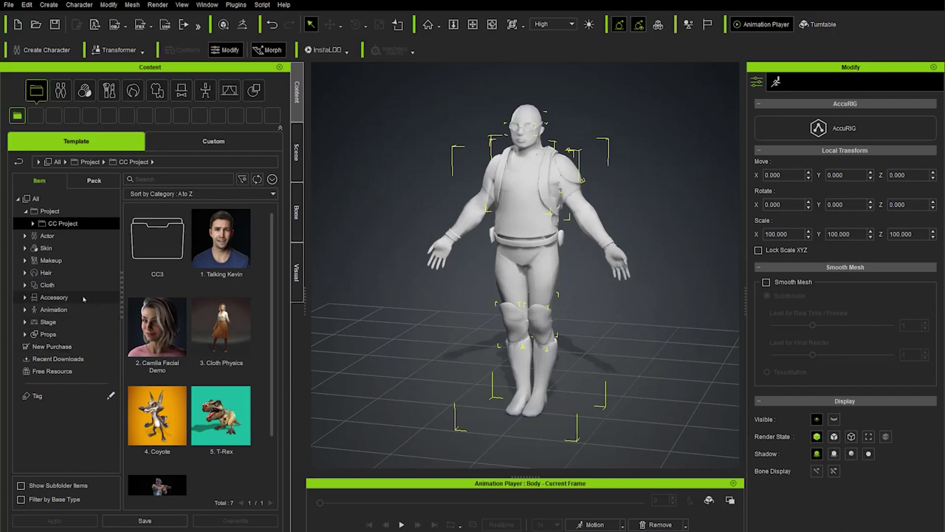
click(25, 309)
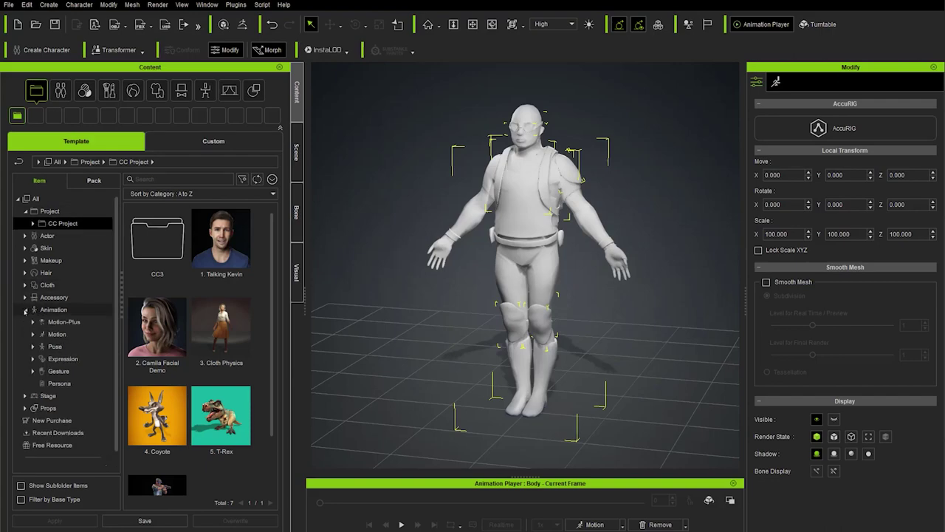
click(32, 334)
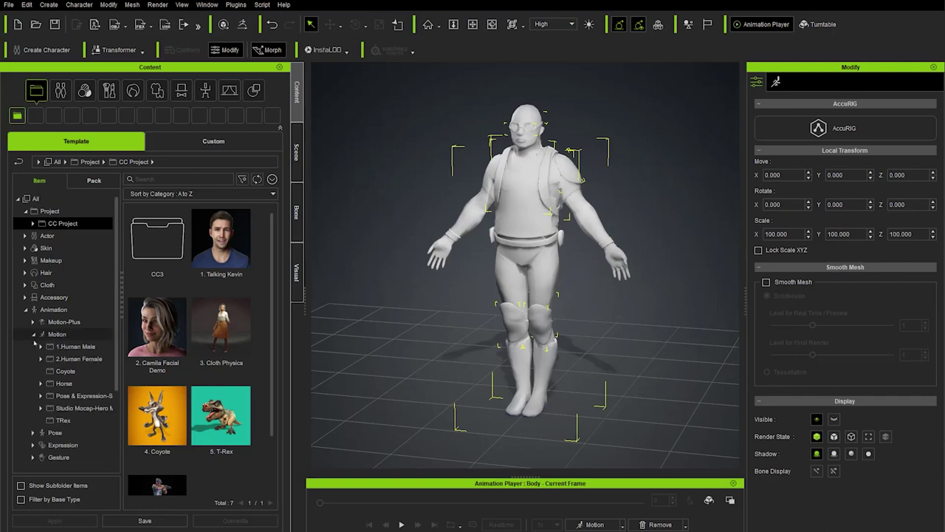
click(71, 383)
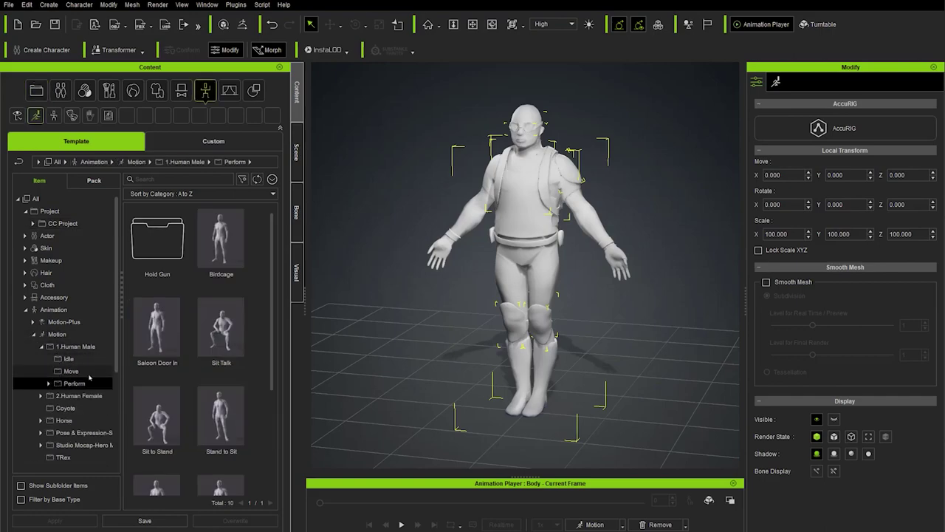
double_click(220, 242)
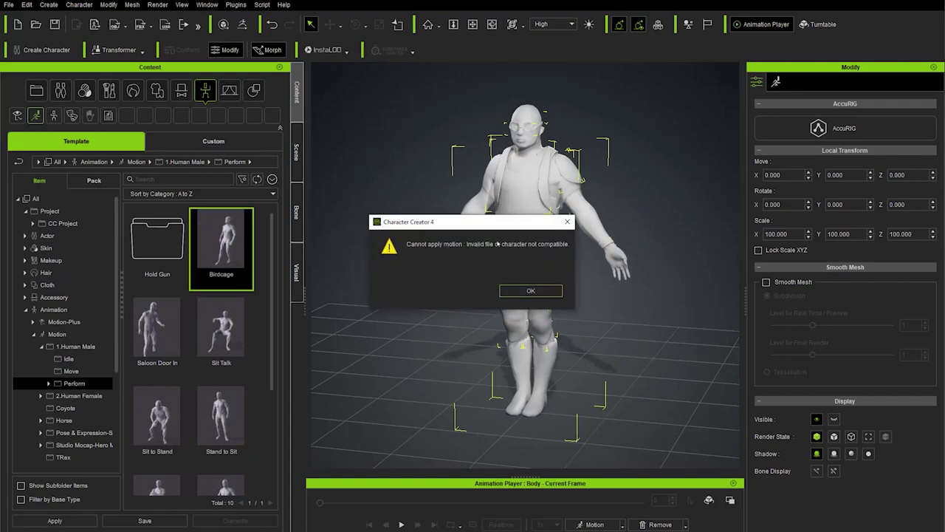
click(531, 290)
- Select only the Body character in the scene list and apply the Birdcage motion to it
click(298, 165)
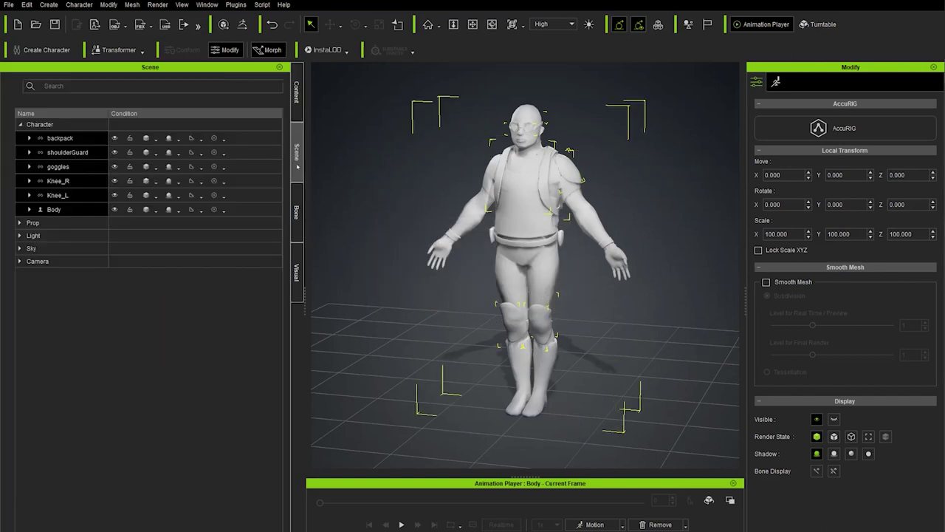
click(55, 210)
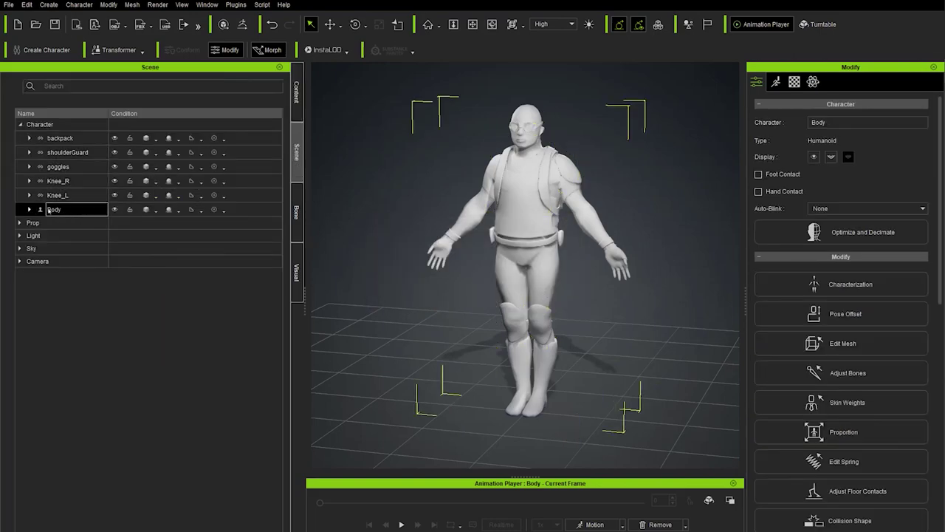
click(29, 209)
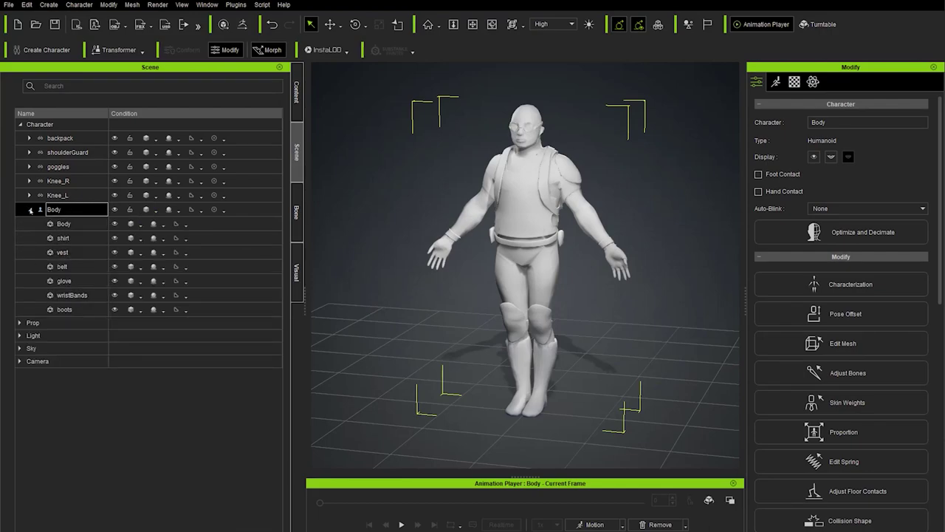
click(28, 209)
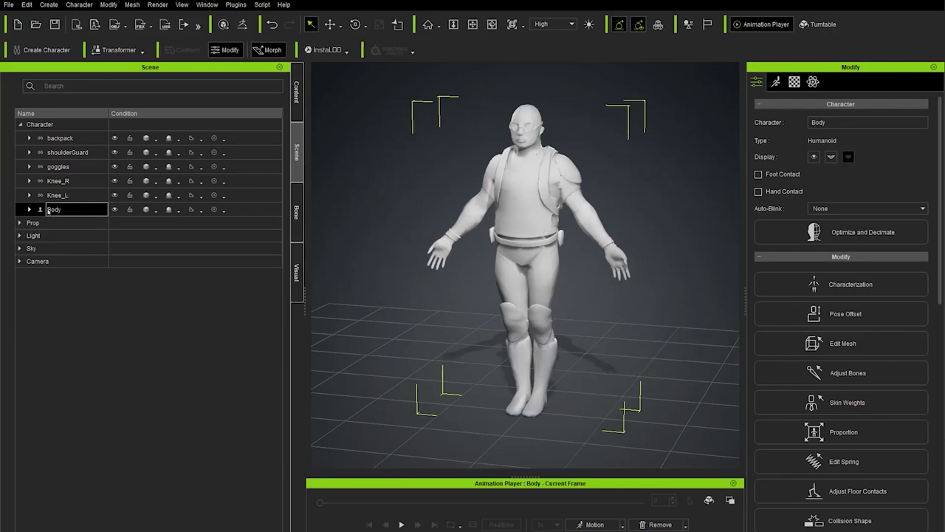
click(298, 93)
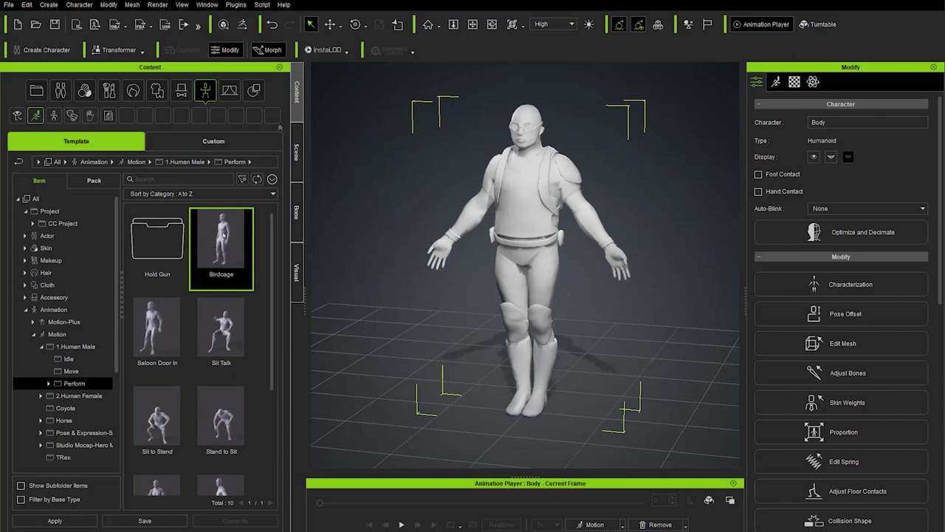
drag(288, 279, 490, 247)
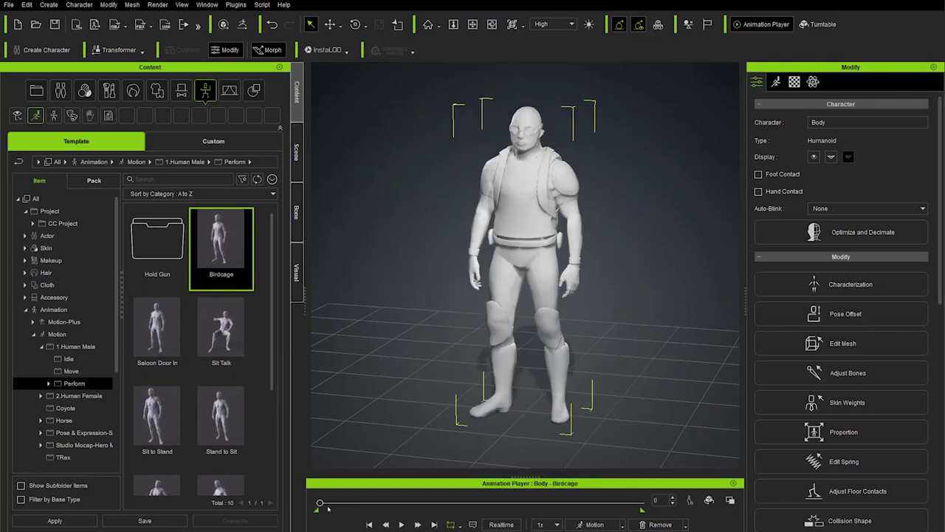
- Preview the Birdcage motion, make it play in place, and scrub it to frame 242
drag(319, 504, 447, 505)
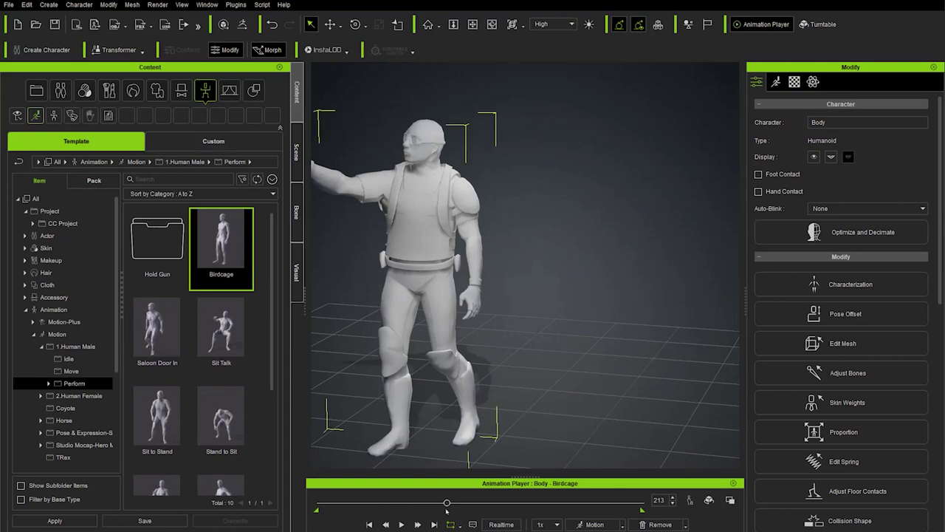
drag(447, 505, 320, 504)
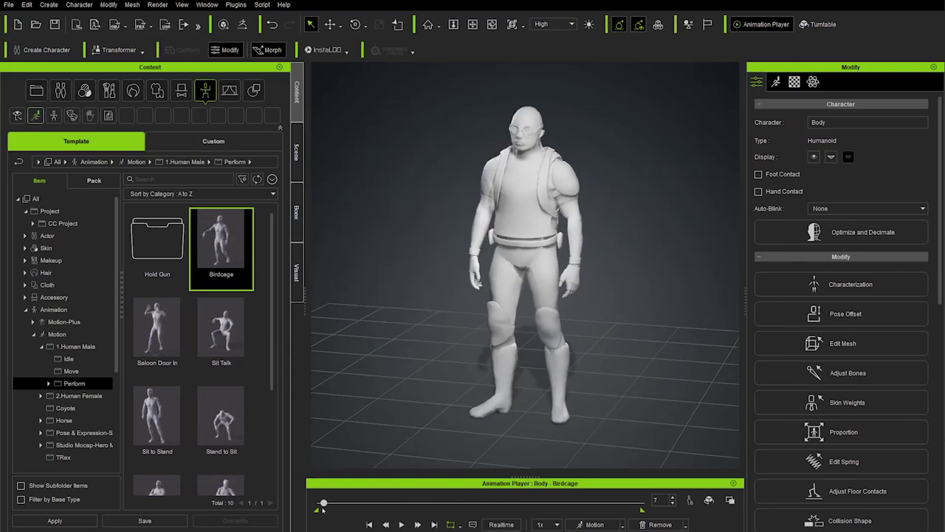
click(689, 501)
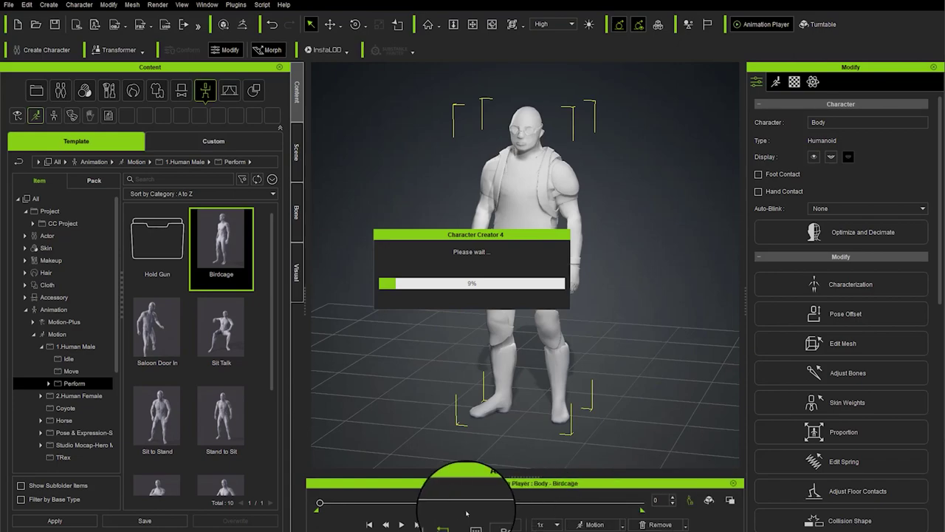
drag(320, 504, 460, 511)
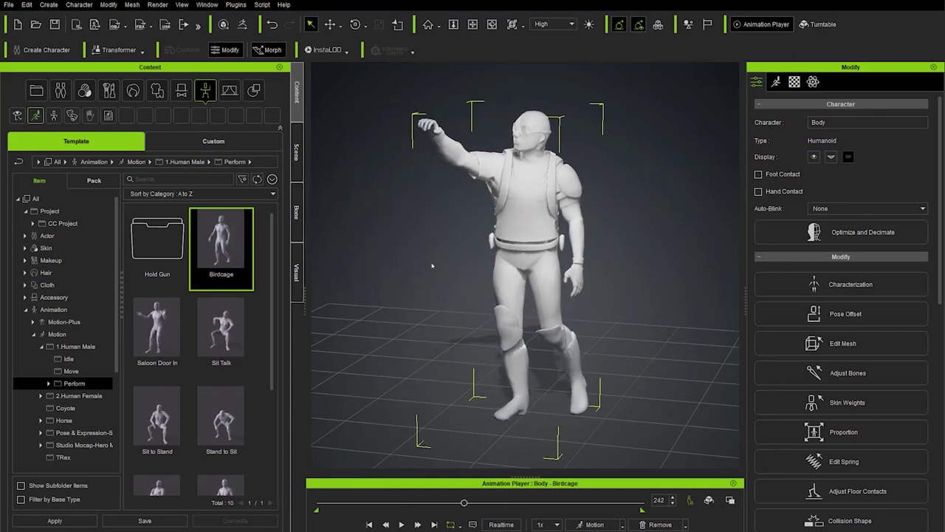
- Send the character's current reaching pose to ZBrush Pose Tools with ZBrush Pose Link
click(236, 5)
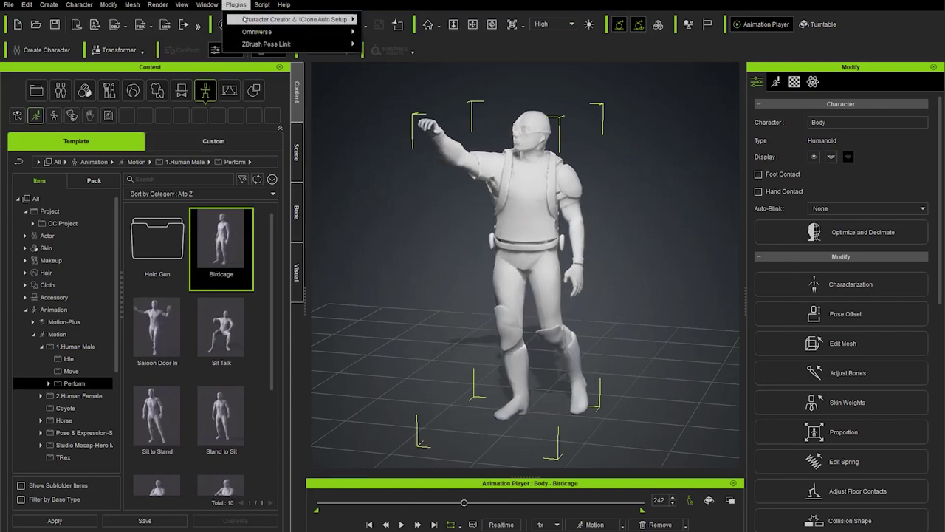
mouse_move(295, 43)
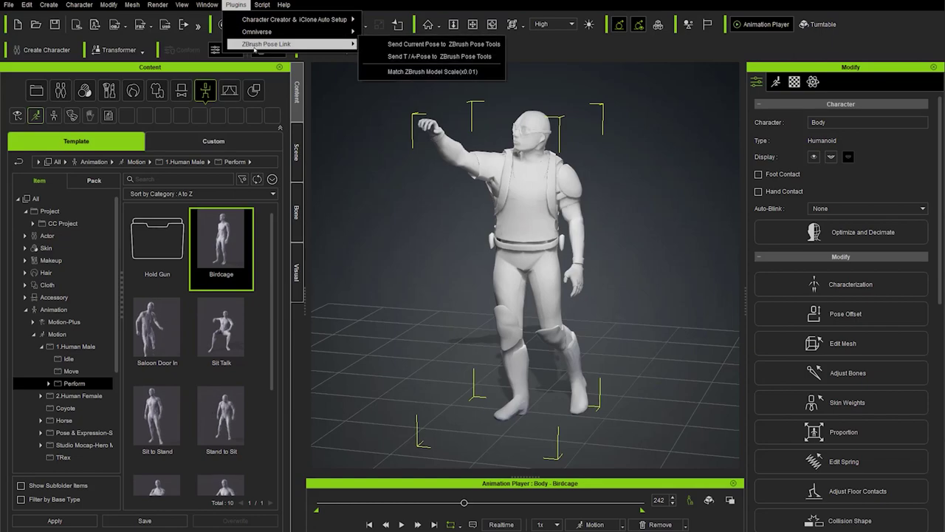
click(395, 44)
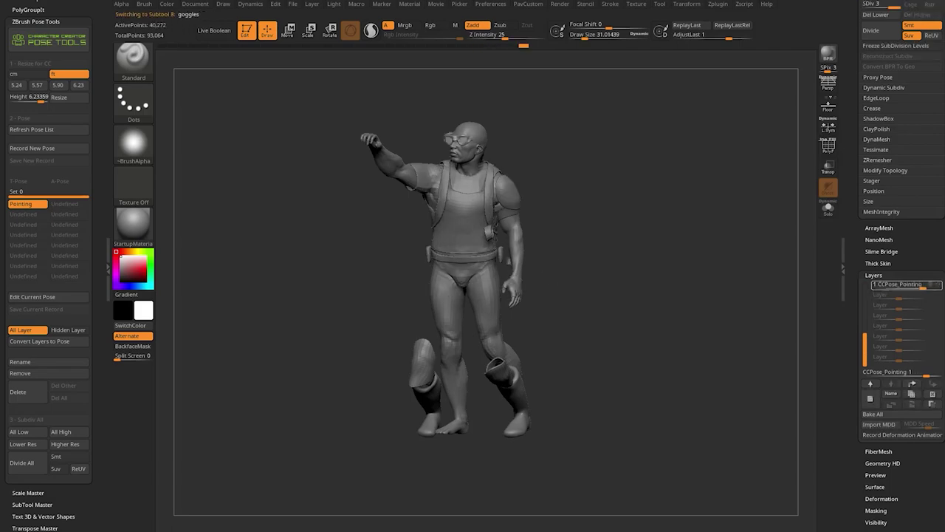
- Rename the newly received pose as Reach in ZBrush Pose Tools and inspect the posed model
click(36, 362)
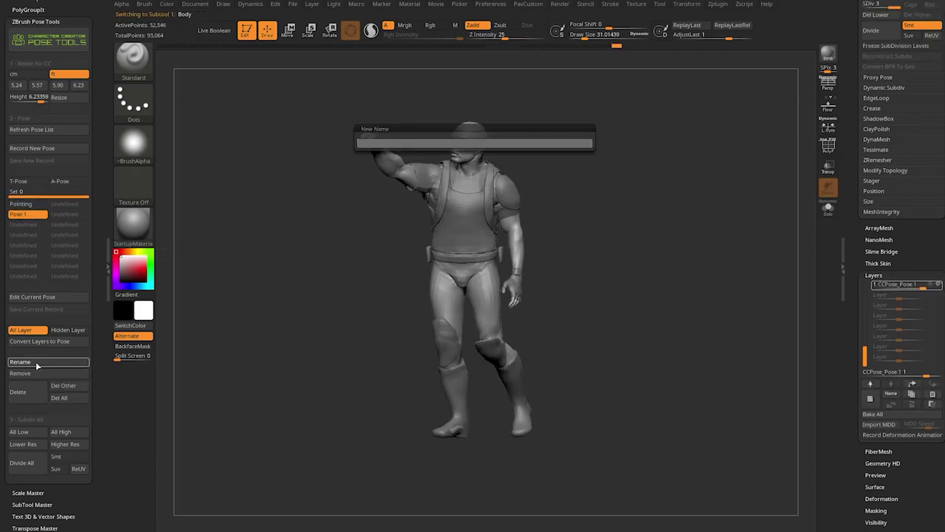
text(Reach)
key(Return)
drag(317, 252, 620, 278)
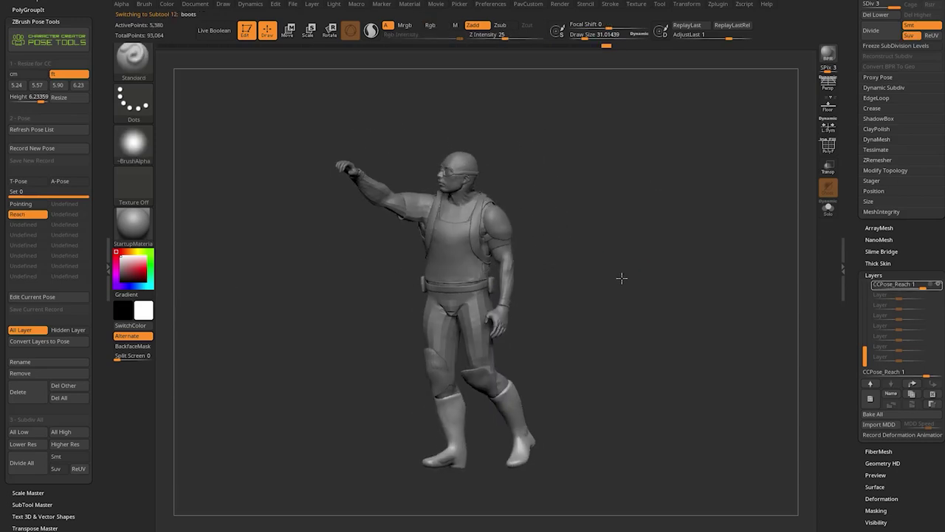
drag(567, 240, 511, 244)
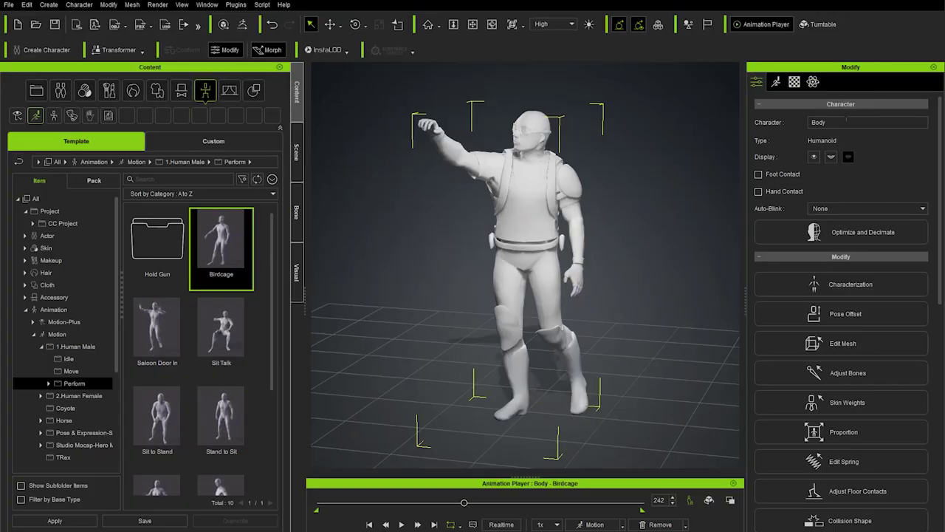
- Switch back to Character Creator, start Edit Pose, and try adjusting the right hand's fingers in IK mode
click(776, 82)
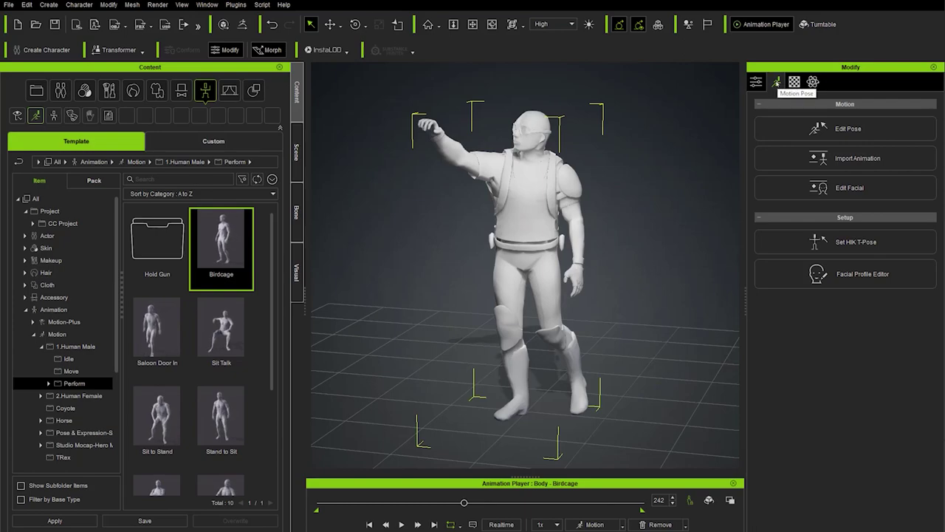
click(848, 128)
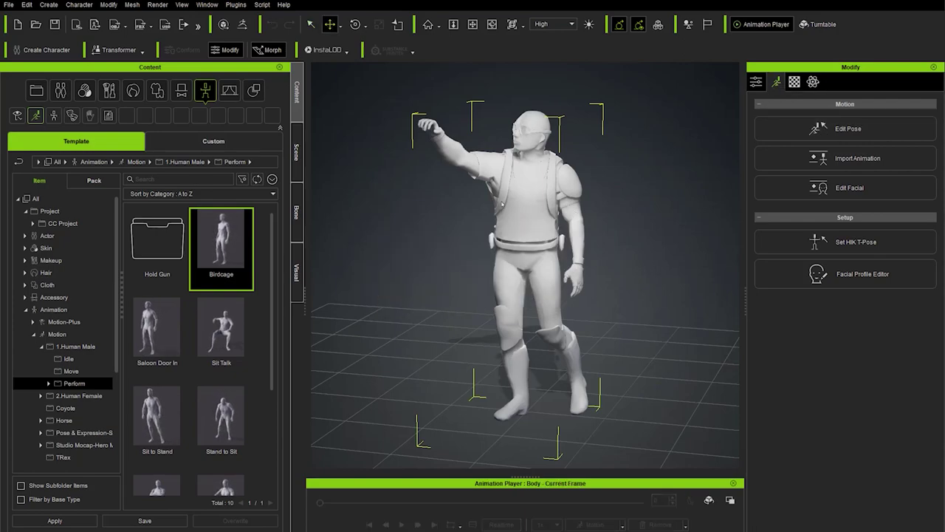
scroll(418, 147, up, 3)
middle_drag(418, 147, 436, 238)
scroll(436, 237, up, 3)
right_drag(435, 238, 395, 198)
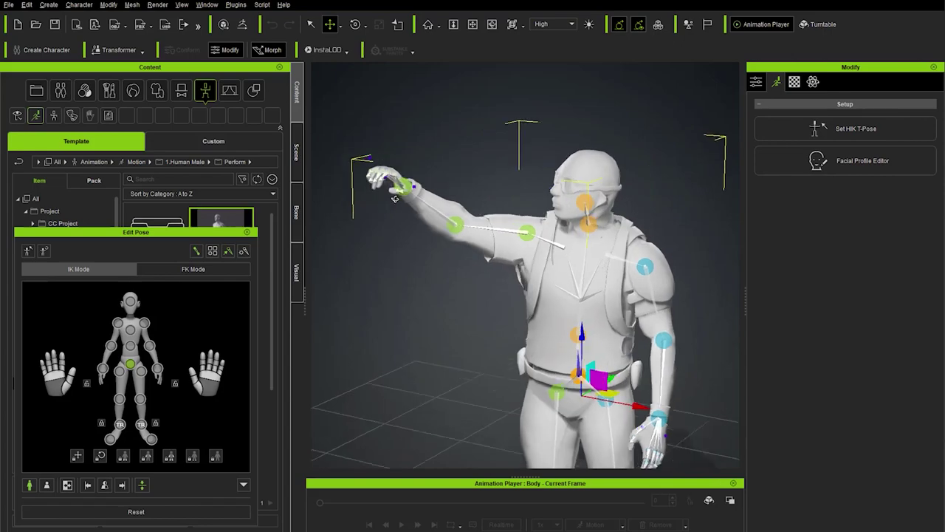
scroll(399, 193, up, 10)
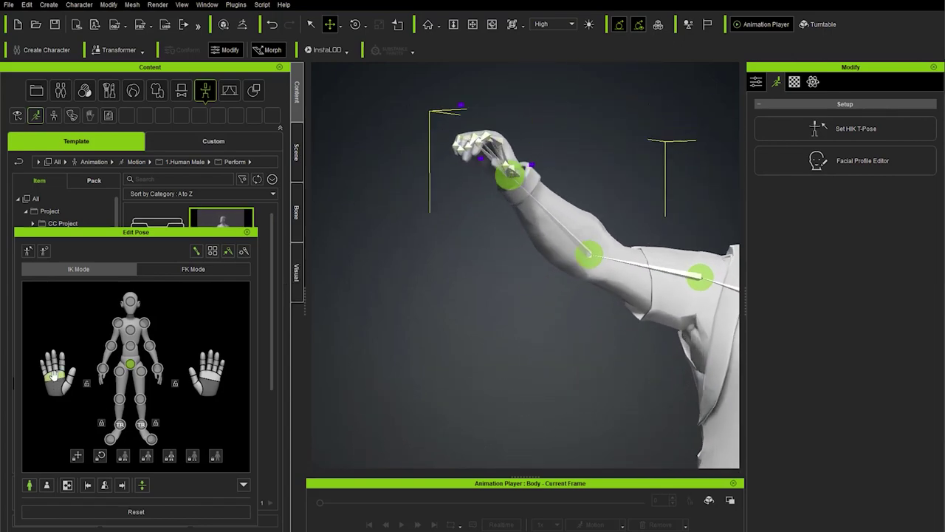
drag(57, 384, 210, 363)
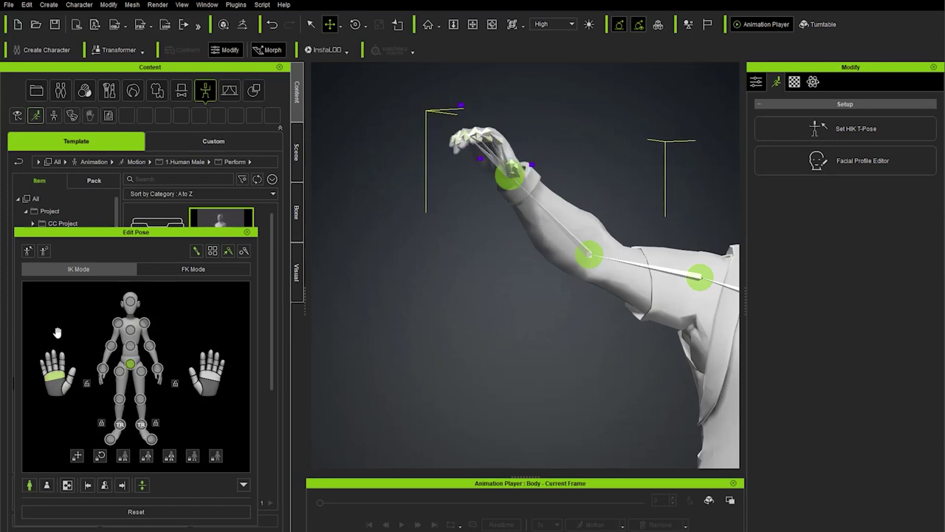
- Select the character's right hand in the IK controls and try rotating it at the wrist
key(e)
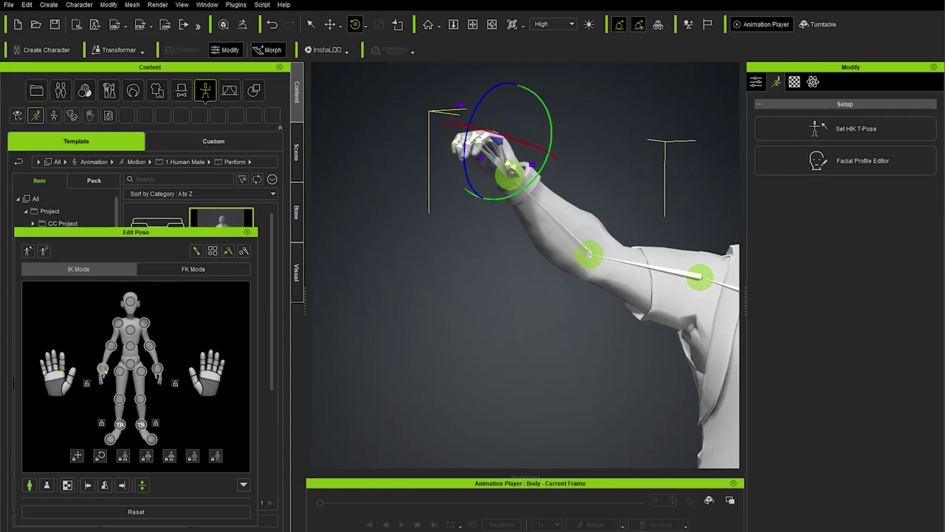
click(103, 368)
scroll(470, 313, up, 1)
scroll(468, 313, down, 5)
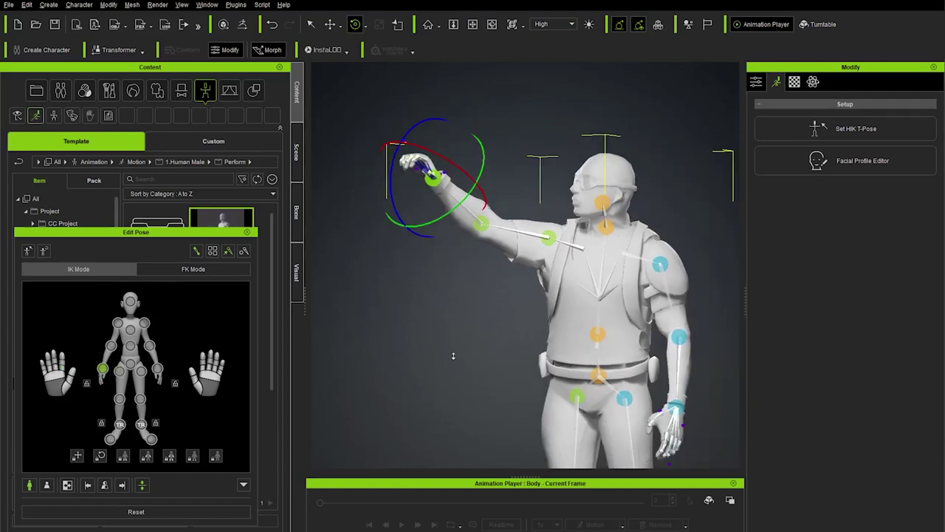
key(w)
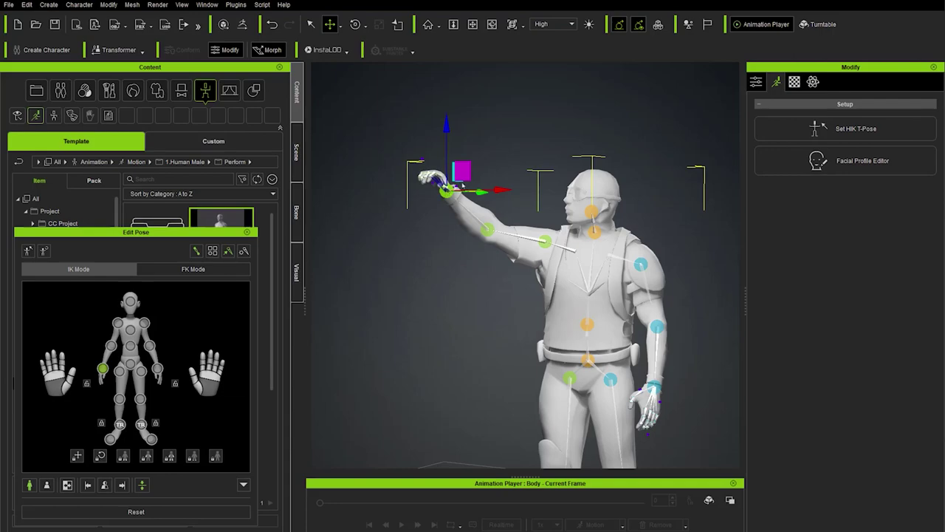
key(e)
drag(453, 178, 426, 153)
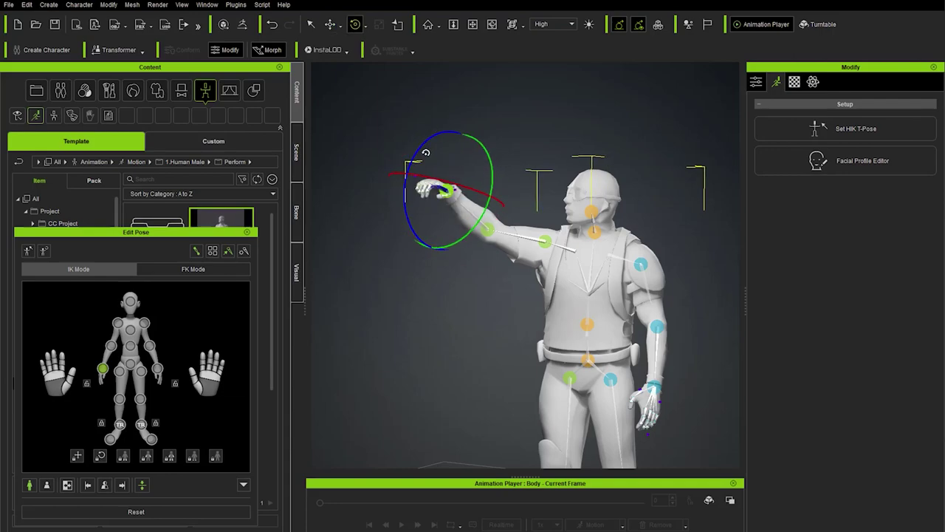
- Examine the right hand's bone hierarchy in FK mode, and return to IK mode
click(194, 268)
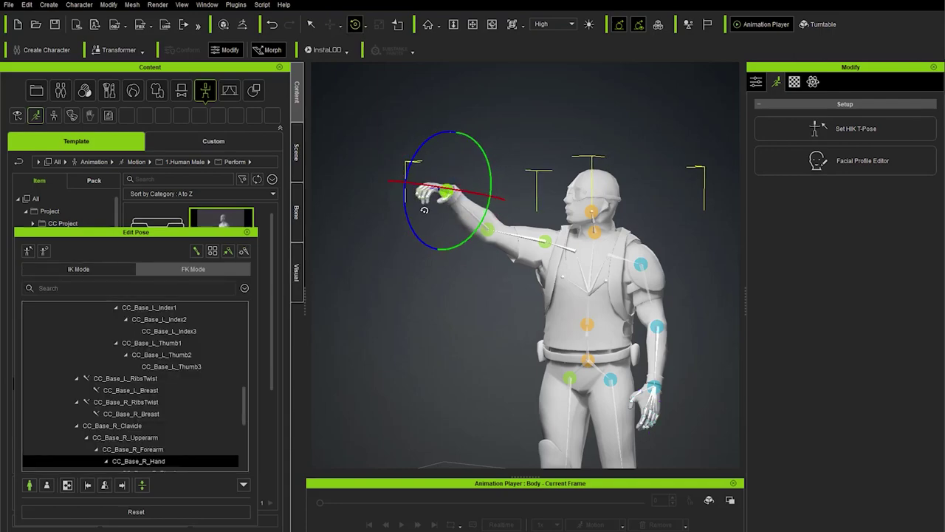
drag(245, 393, 246, 431)
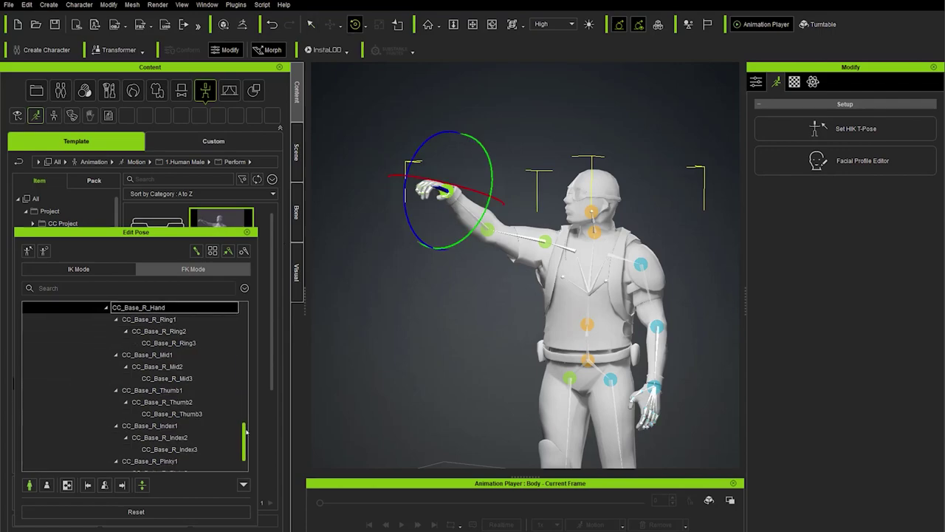
click(111, 269)
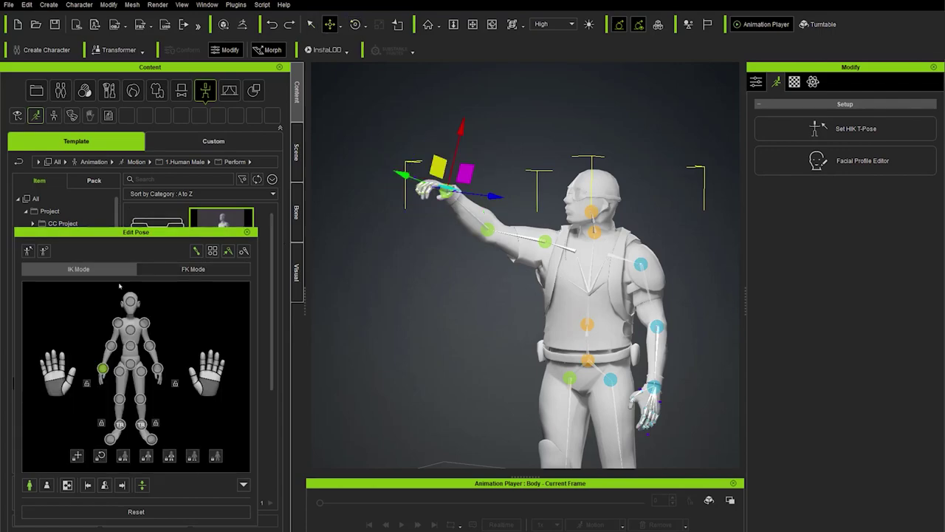
- Try lowering the raised right hand to the character's side in IK mode, and undo the move
scroll(443, 284, down, 1)
scroll(418, 268, up, 1)
scroll(443, 258, down, 2)
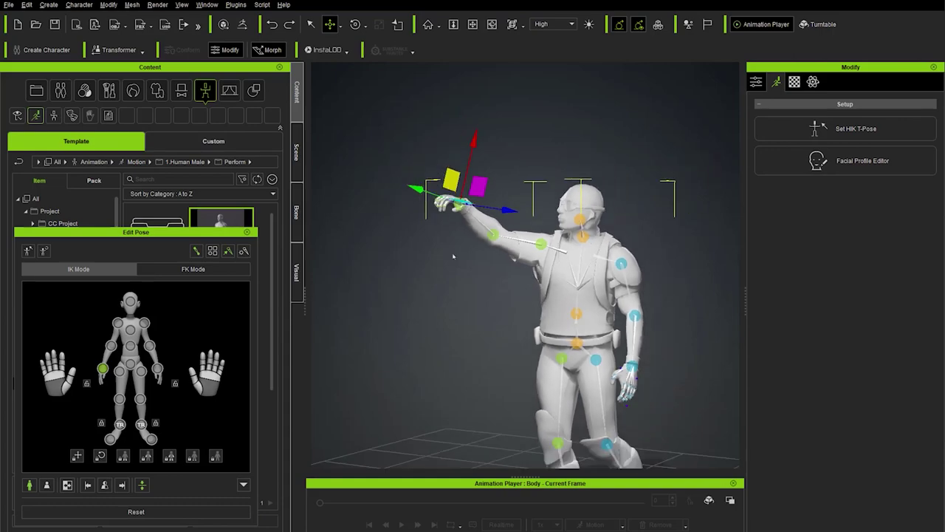
drag(447, 180, 441, 393)
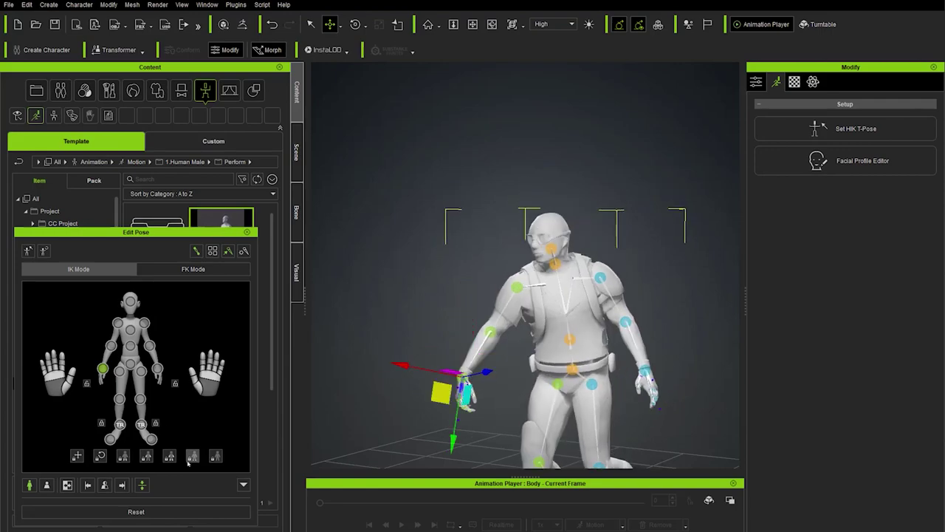
middle_drag(351, 322, 335, 222)
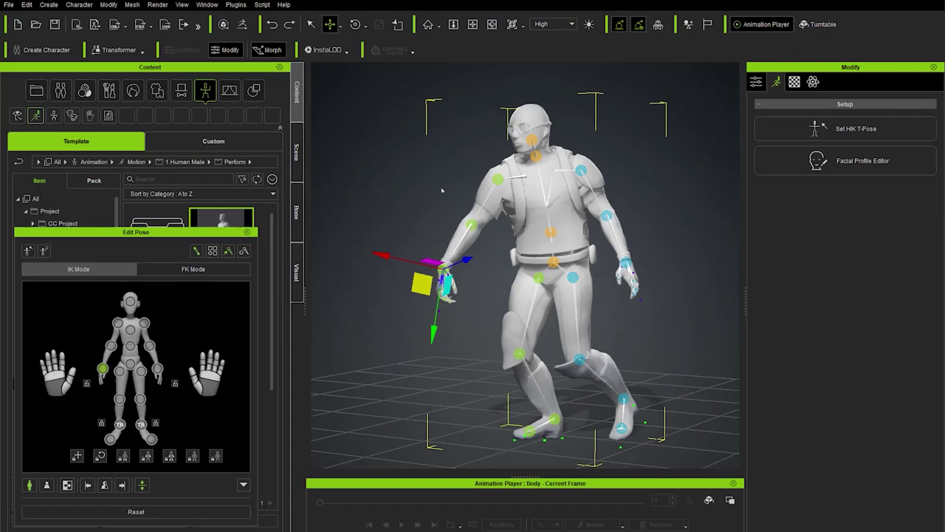
key(ctrl+z)
right_drag(442, 190, 451, 266)
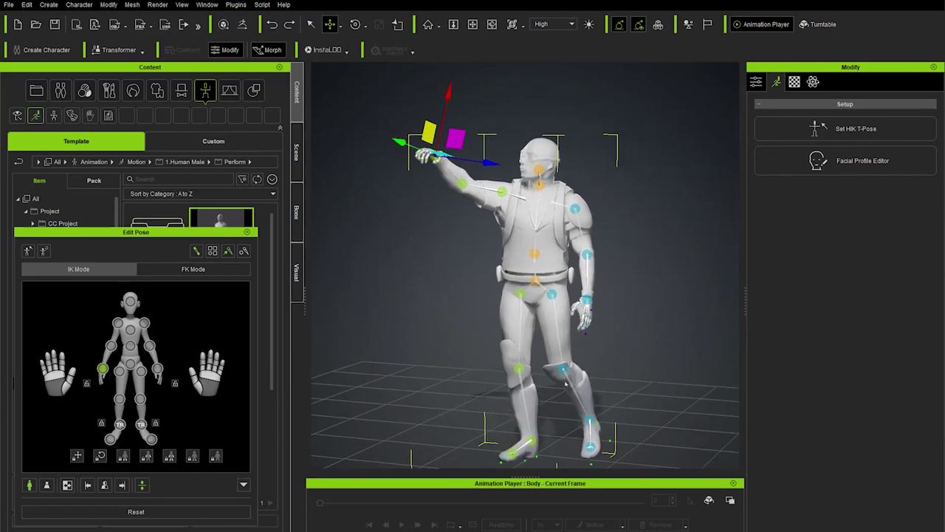
- Close the pose editor and restore the character's bind pose
click(246, 233)
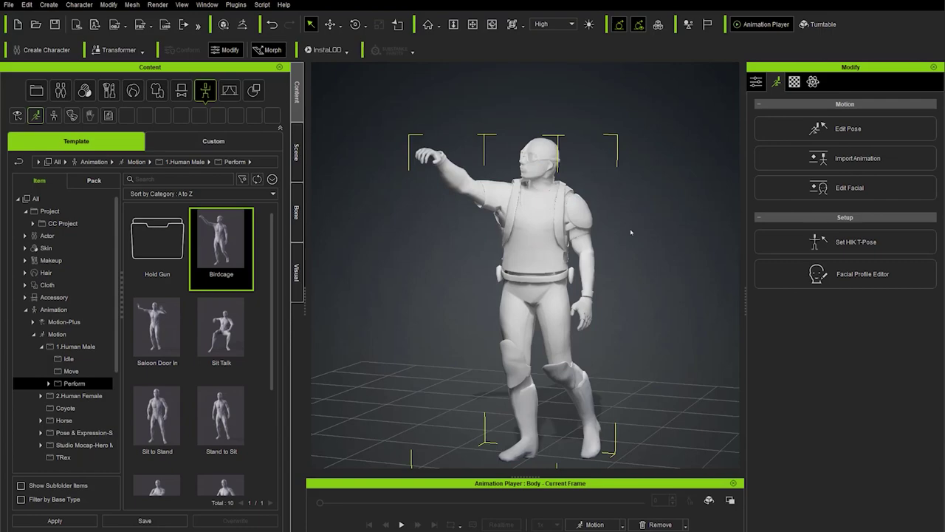
click(661, 525)
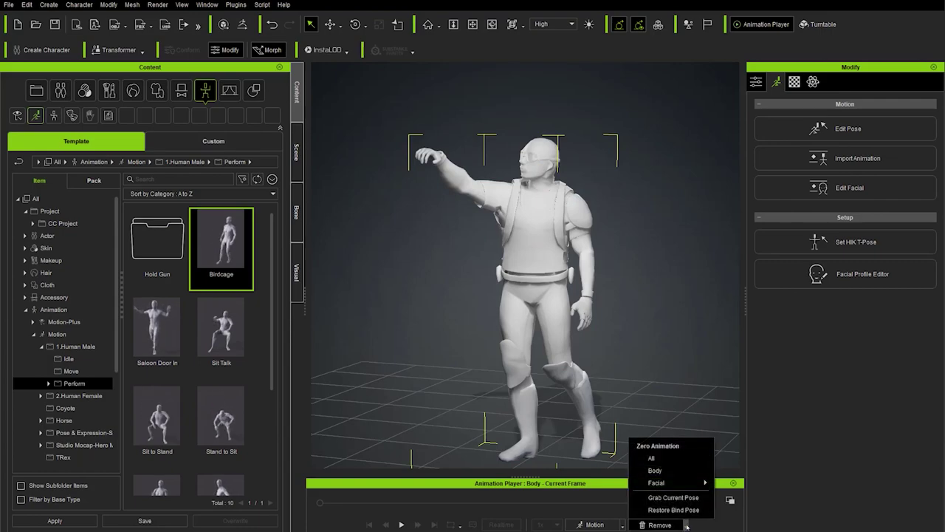
click(674, 509)
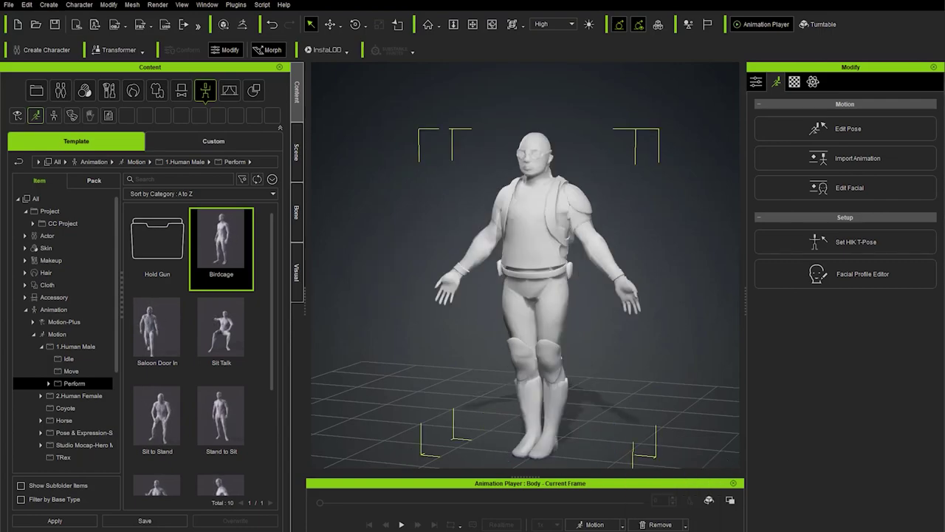
- Save the Character Creator project, and in ZBrush save the project with the Reach pose turned off
click(9, 5)
click(32, 59)
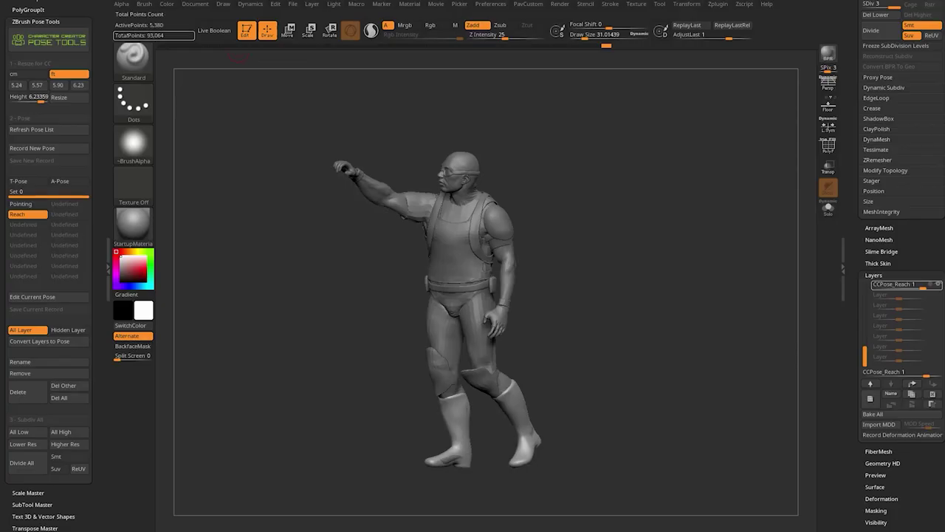
click(21, 215)
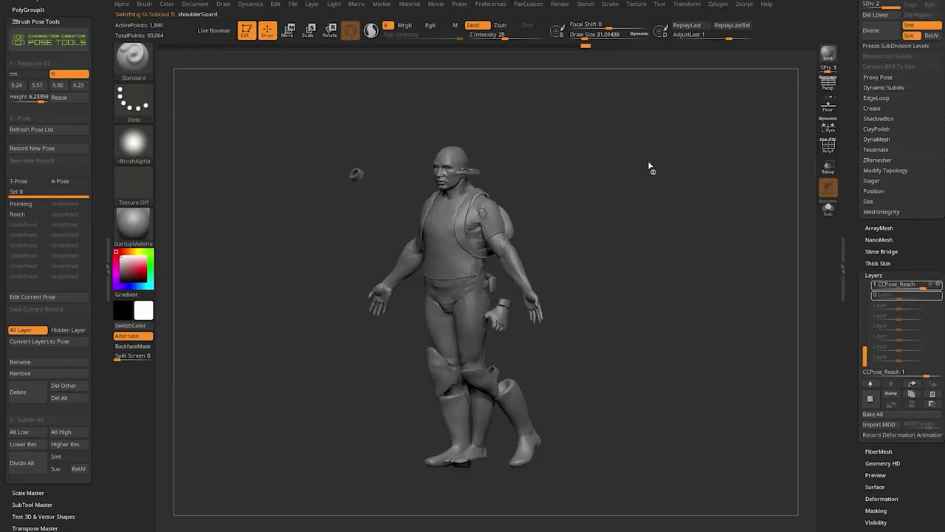
click(294, 5)
click(311, 31)
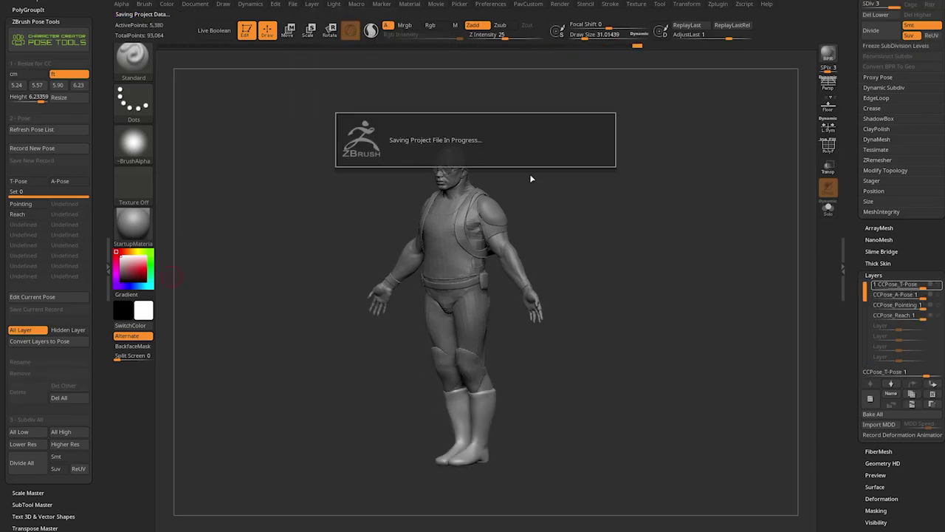
- Close ZBrush without saving again, restart it, and reopen the saved project
click(938, 2)
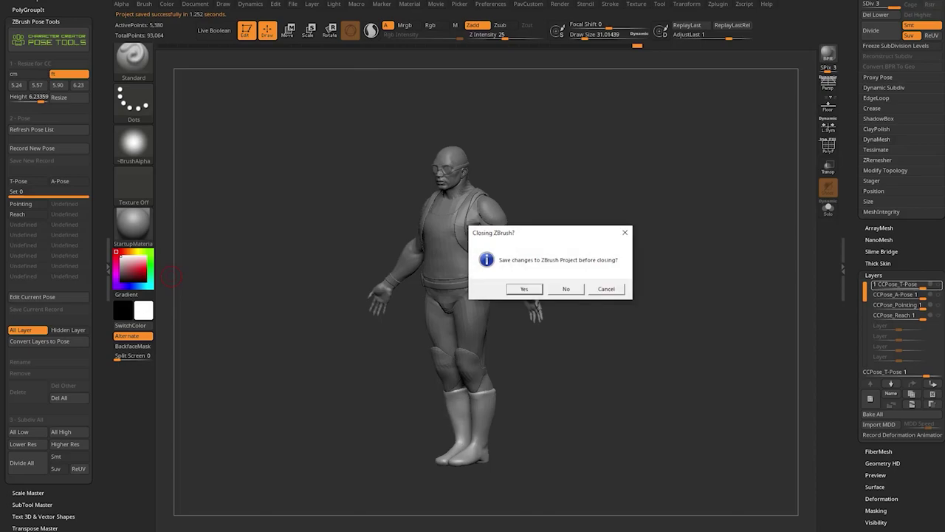
click(572, 293)
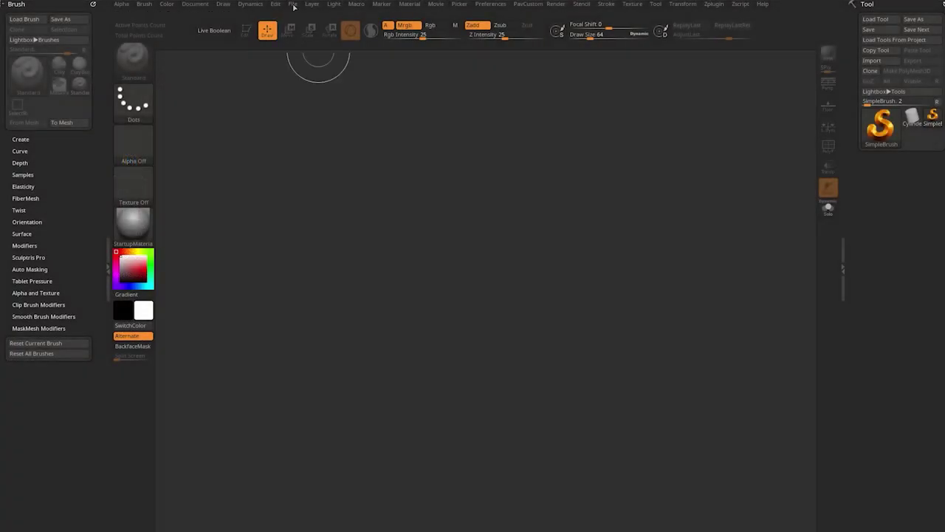
click(293, 5)
click(313, 22)
double_click(274, 129)
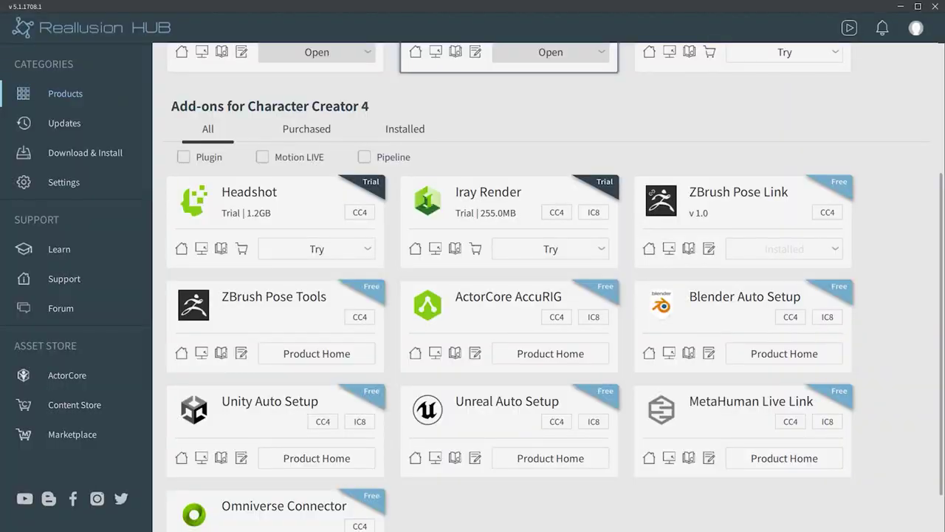
- Launch Character Creator from Reallusion Hub
scroll(252, 470, up, 3)
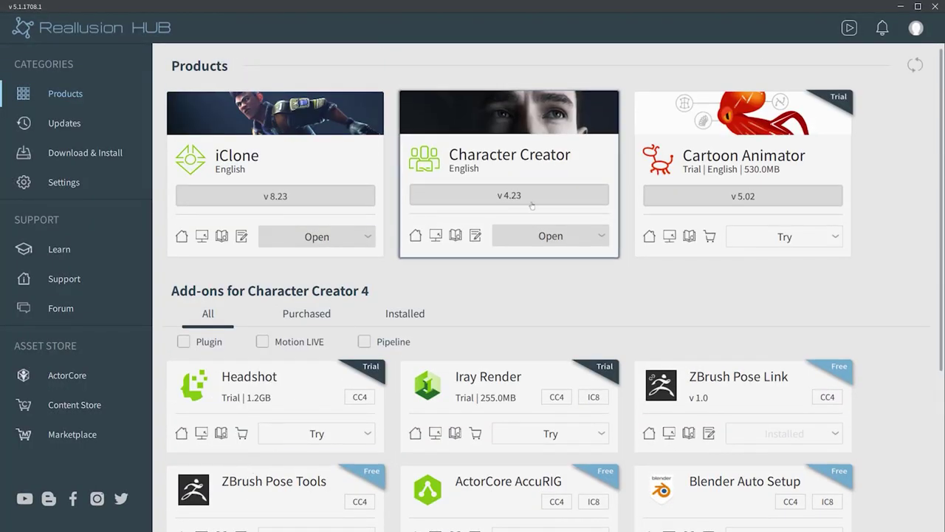
click(541, 237)
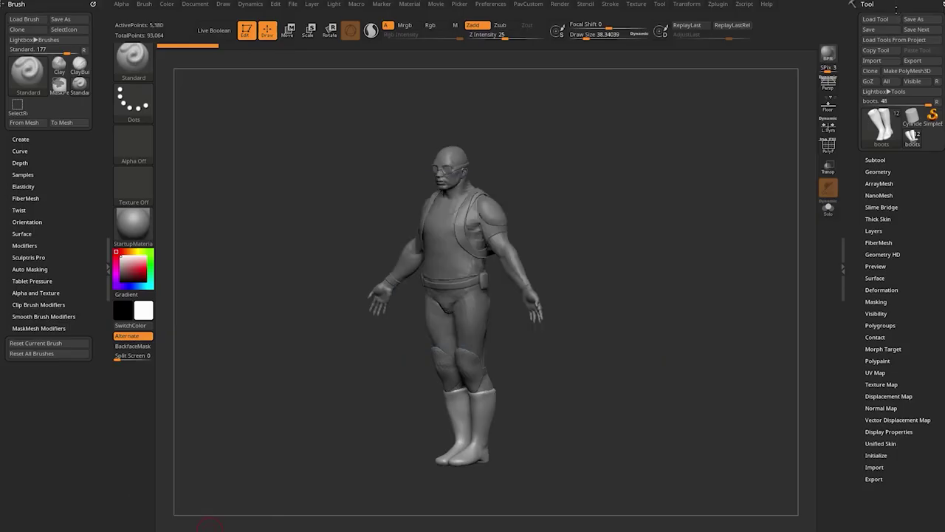
- In ZBrush, replace the docked Brush palette with Zplugin, and expand ZBrush Pose Tools and the tool's Layers settings
drag(621, 244, 513, 194)
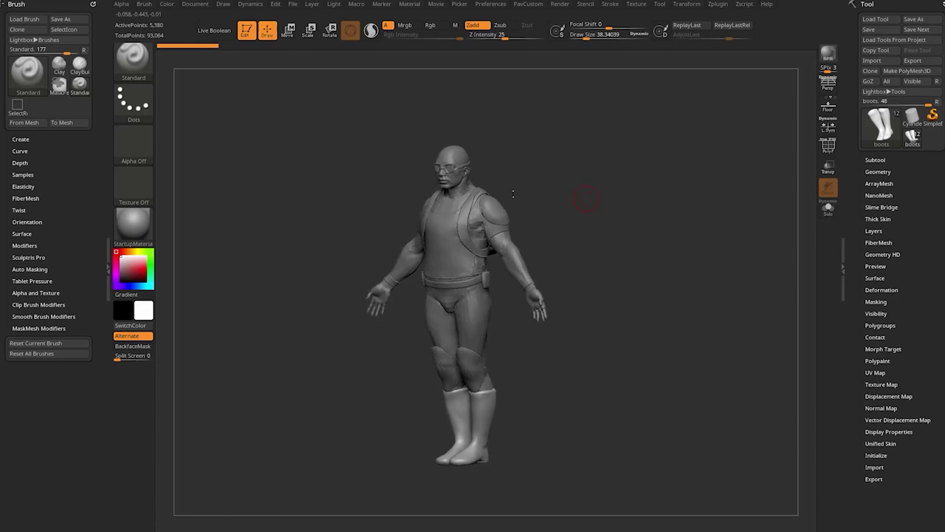
click(92, 4)
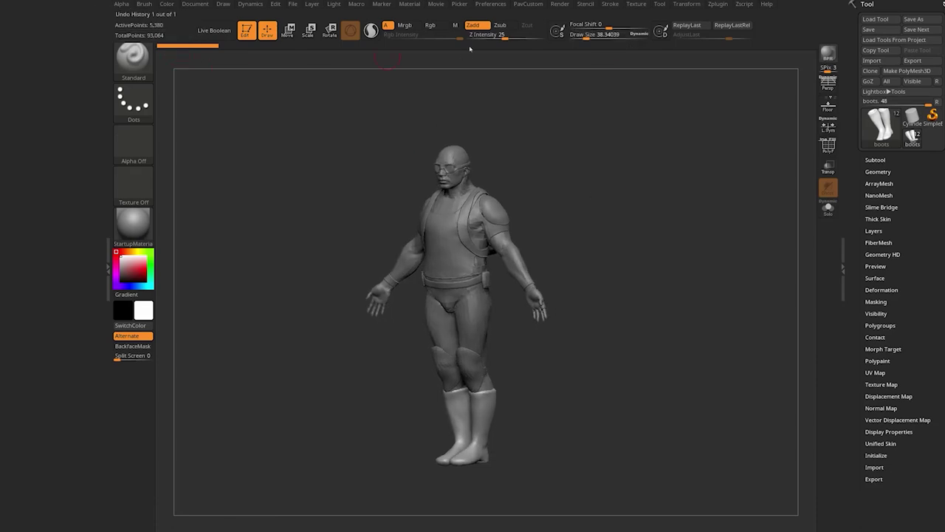
click(718, 4)
drag(713, 13, 56, 85)
click(30, 231)
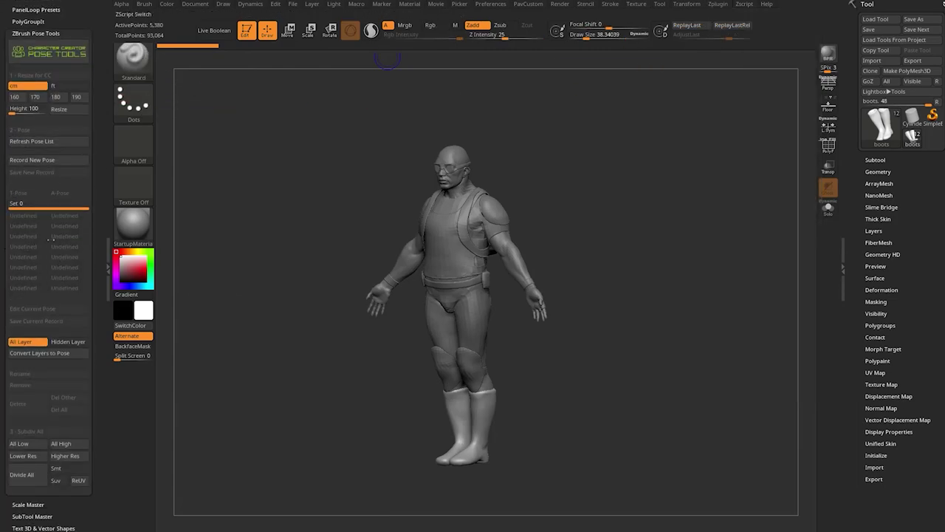
drag(871, 349, 871, 322)
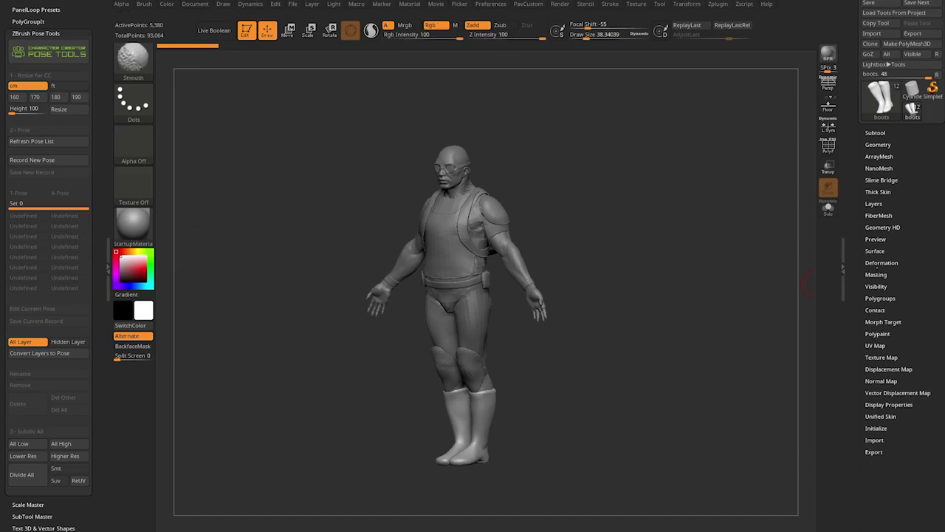
click(875, 206)
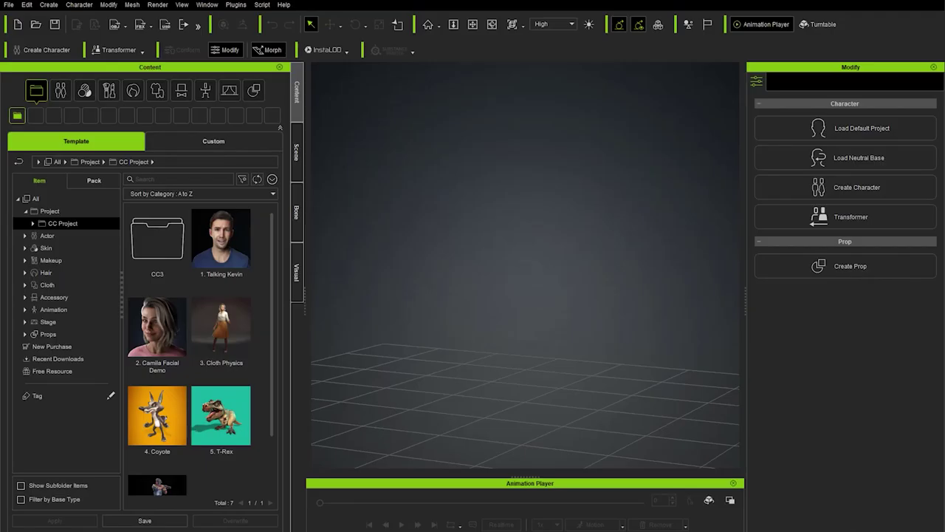
- In Character Creator, open the DemoSoldier_CC.ccProject file from the PoseTools folder
click(9, 4)
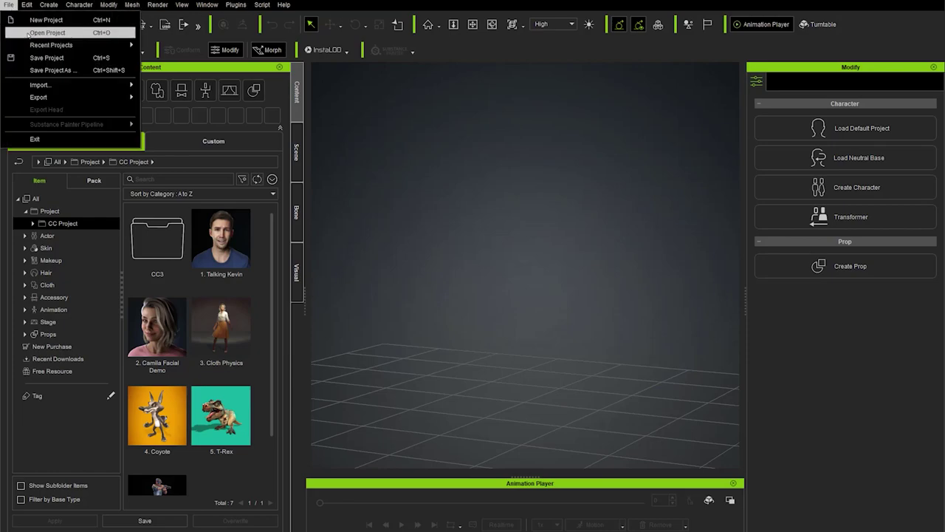
click(29, 33)
double_click(167, 71)
double_click(170, 80)
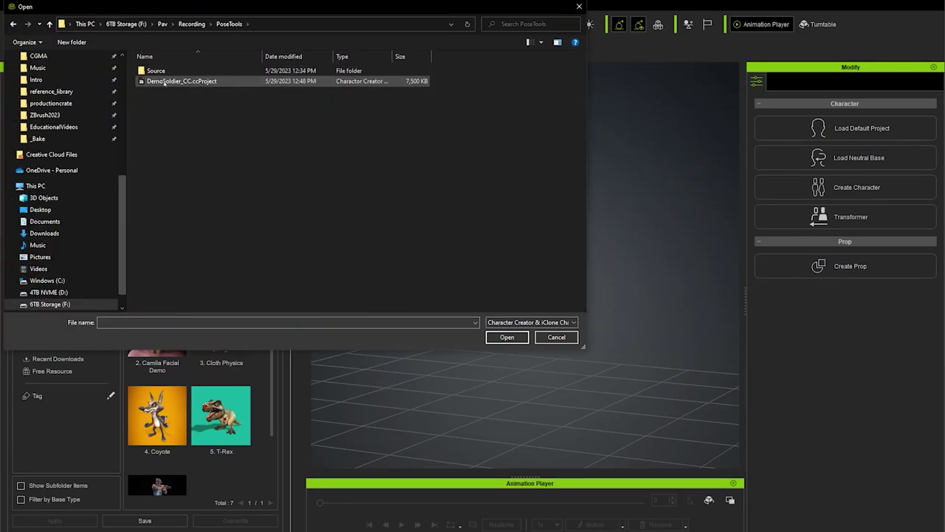
- Select the Body character in the scene's character list
click(297, 153)
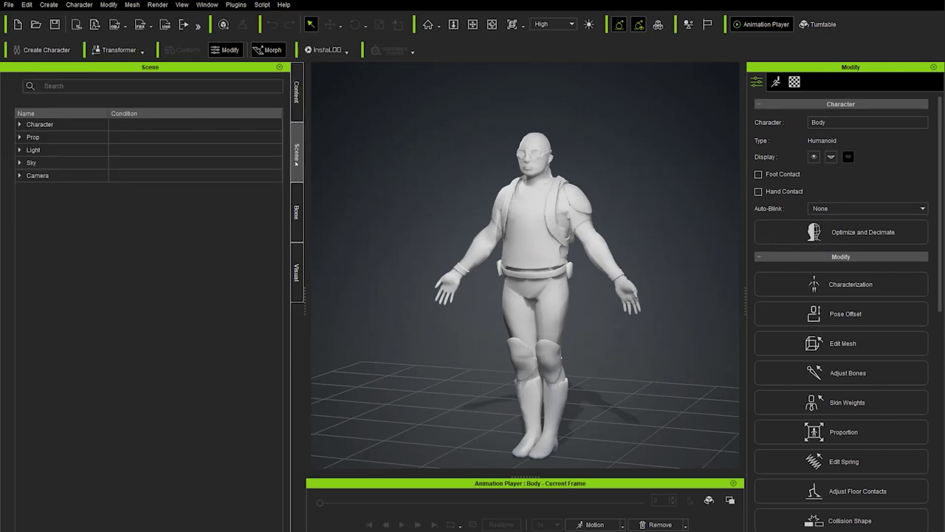
click(20, 124)
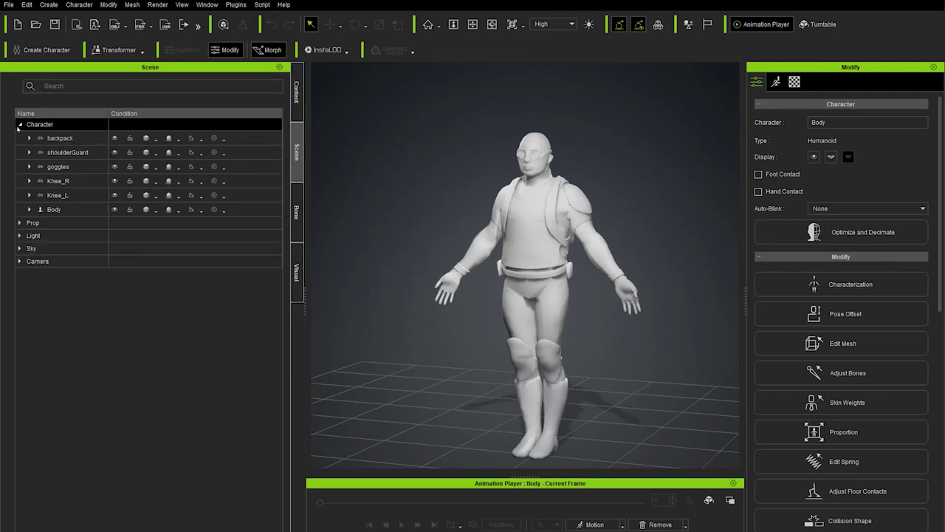
click(66, 210)
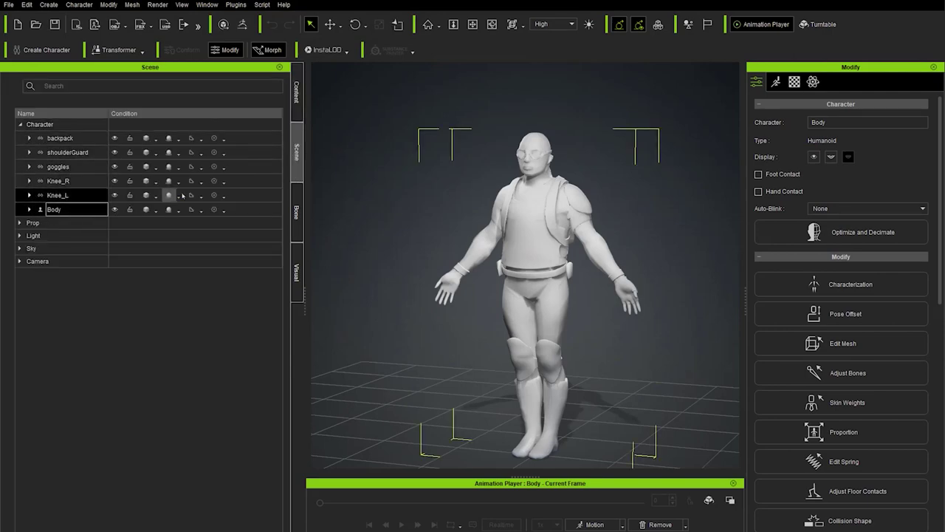
- Apply the Against Wall_02 pose from the 1.Male Pose library to the character
click(297, 92)
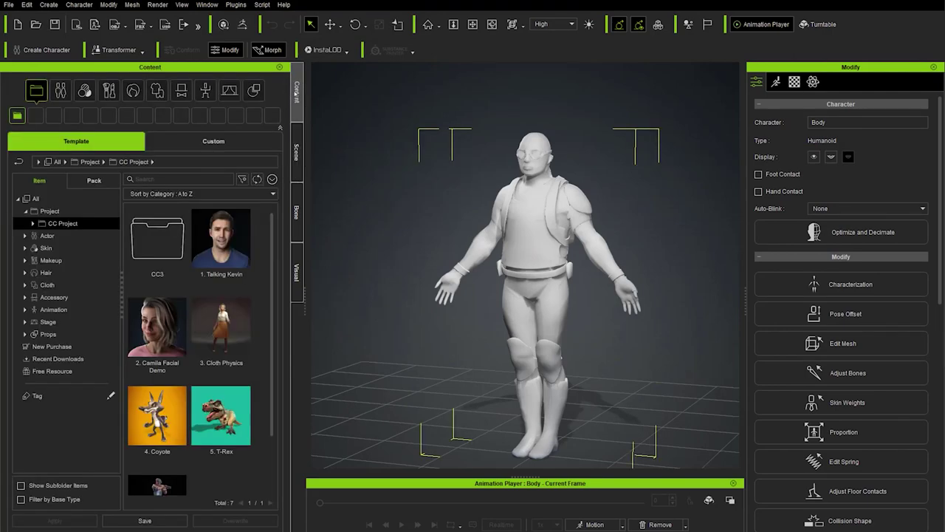
click(25, 309)
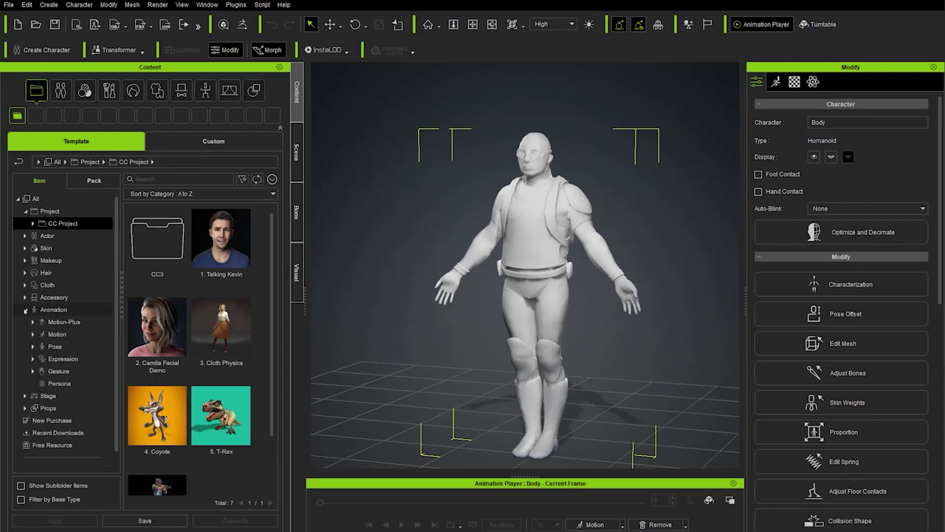
scroll(64, 322, down, 1)
click(55, 336)
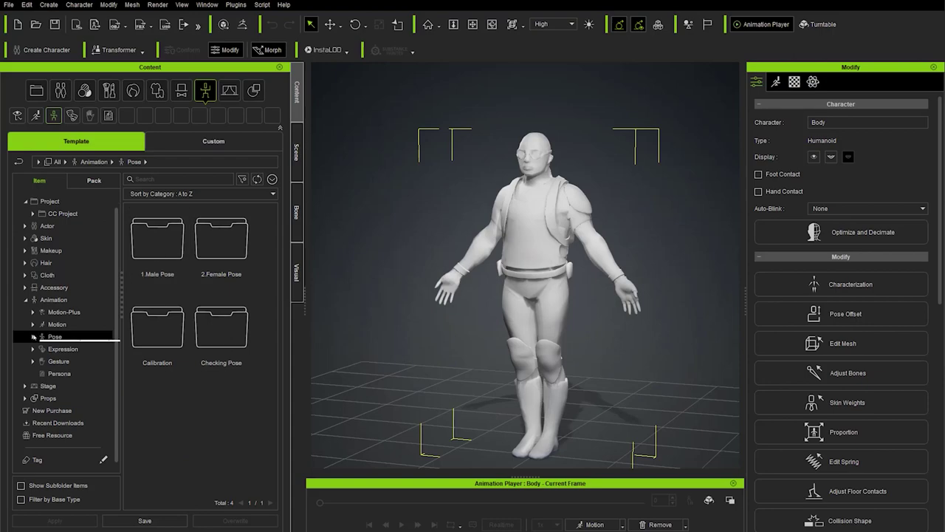
click(33, 336)
click(73, 348)
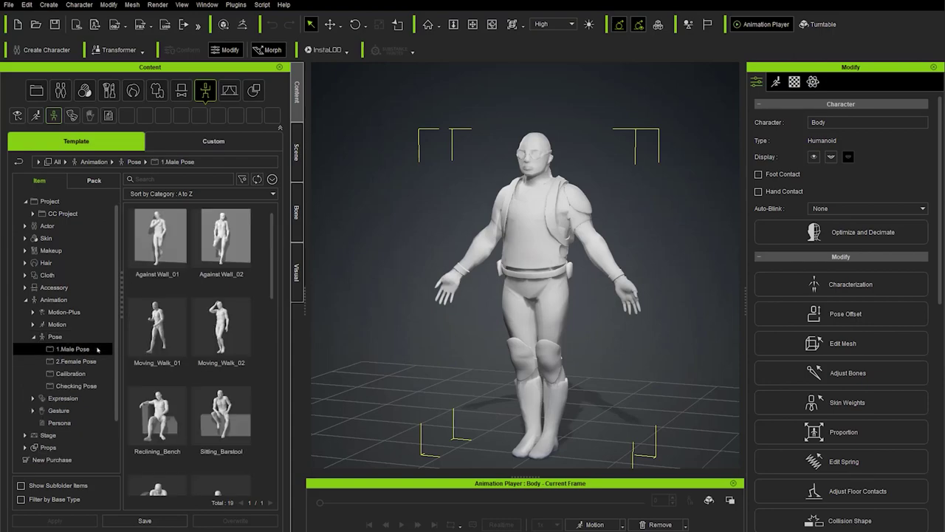
double_click(231, 240)
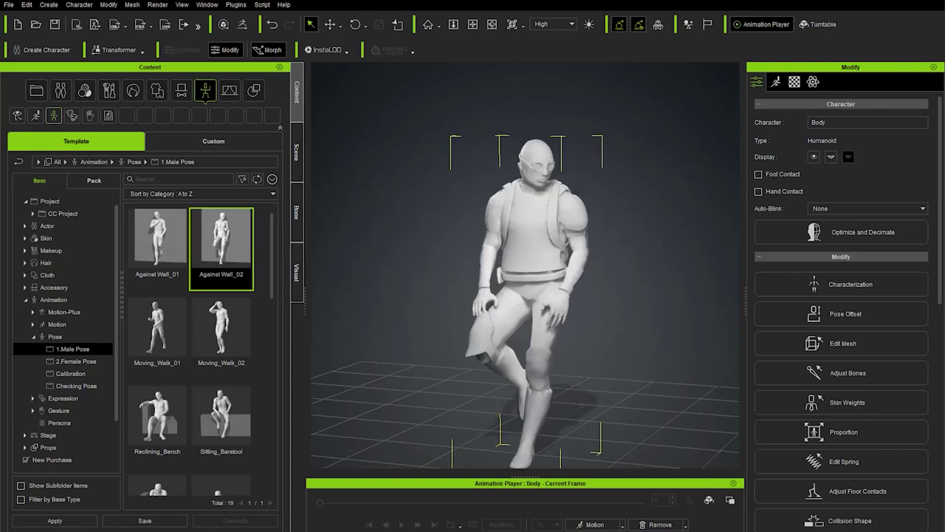
- Send the current pose to ZBrush Pose Tools through ZBrush Pose Link
click(236, 5)
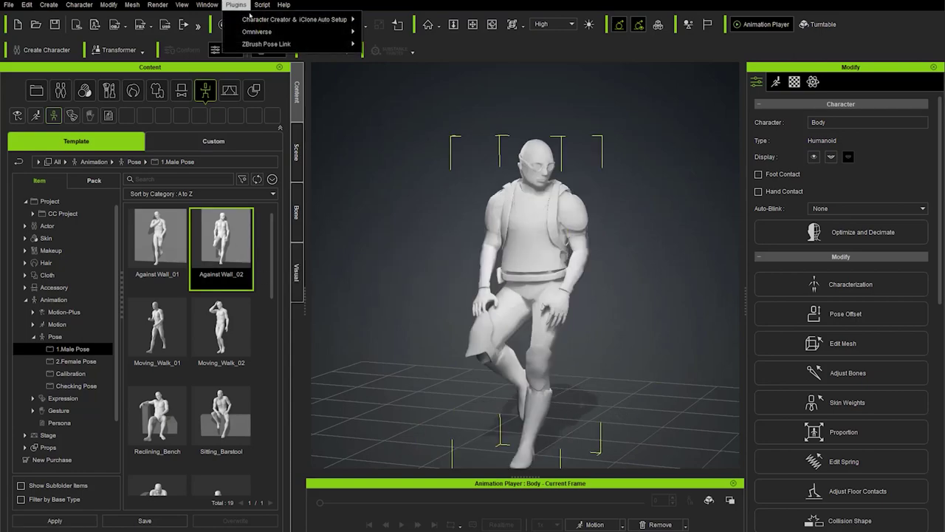
mouse_move(260, 44)
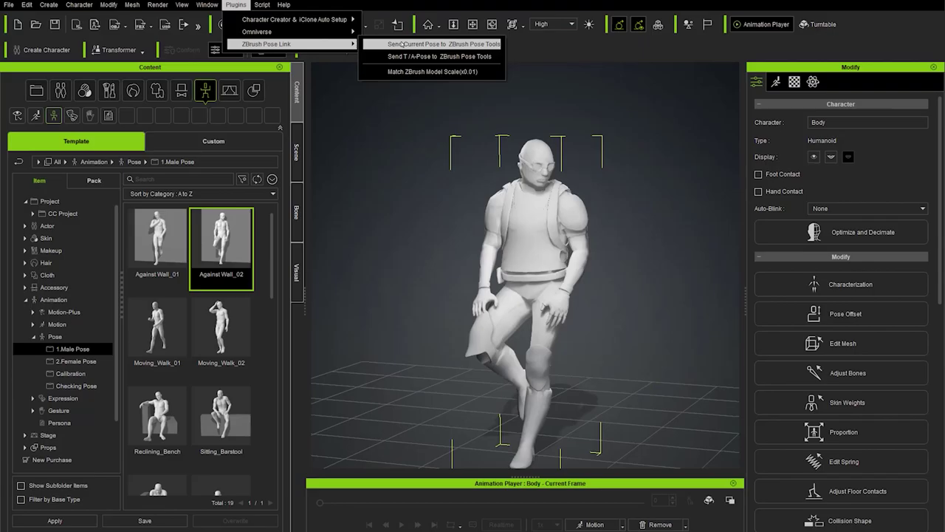
click(402, 44)
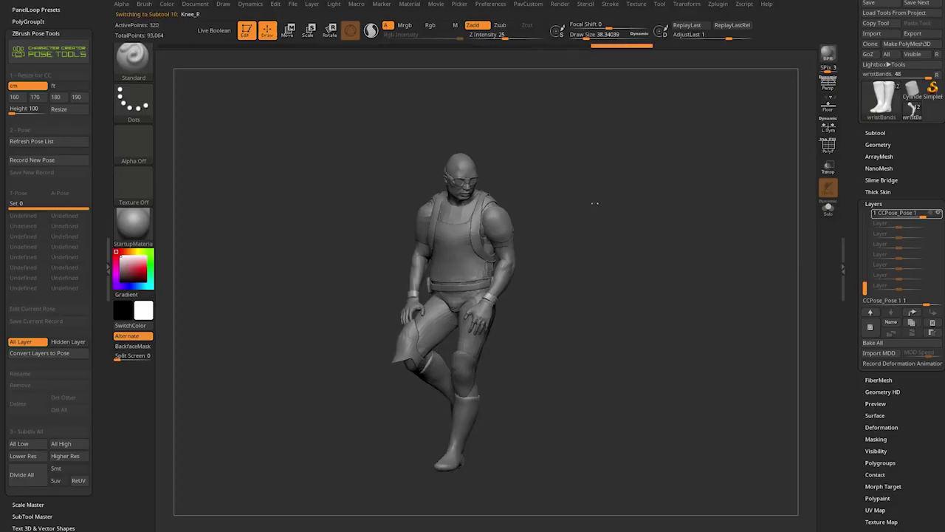
- Rename the newly received pose as Lean in ZBrush Pose Tools
click(30, 374)
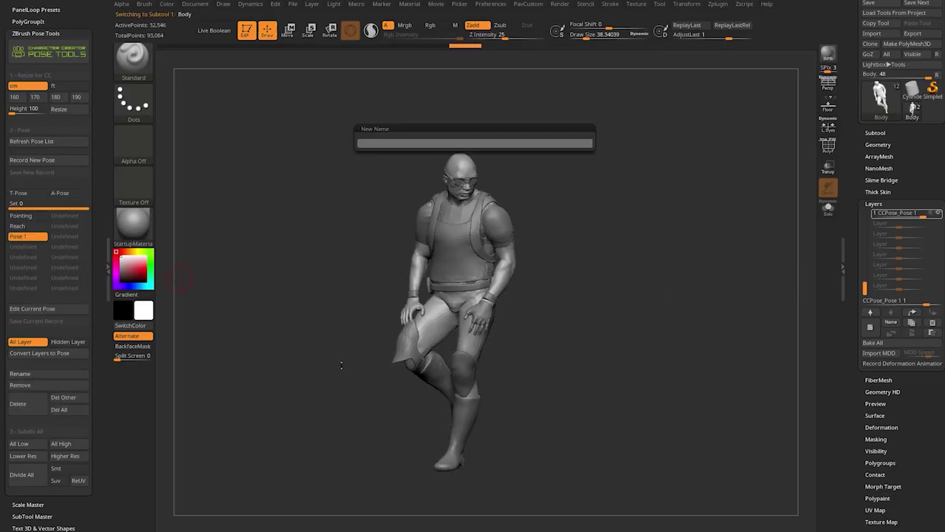
text(Lean)
key(Return)
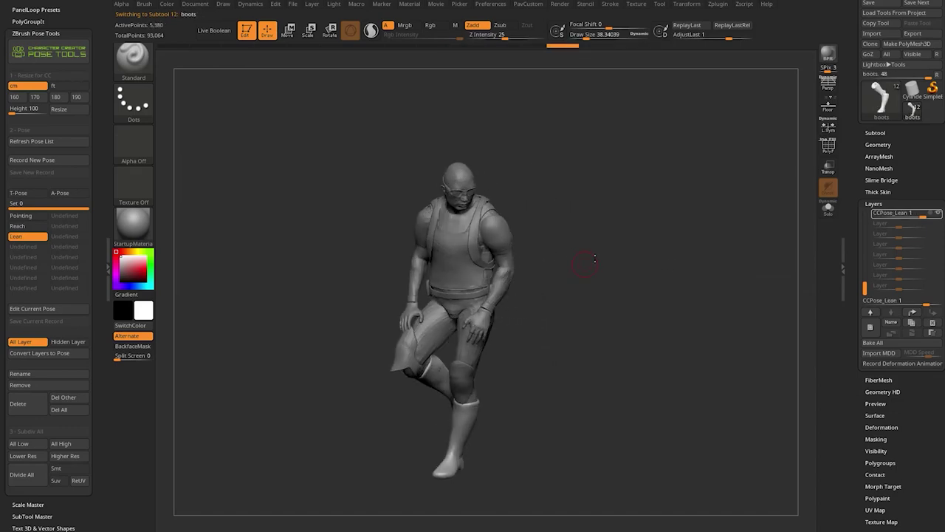
drag(606, 263, 67, 233)
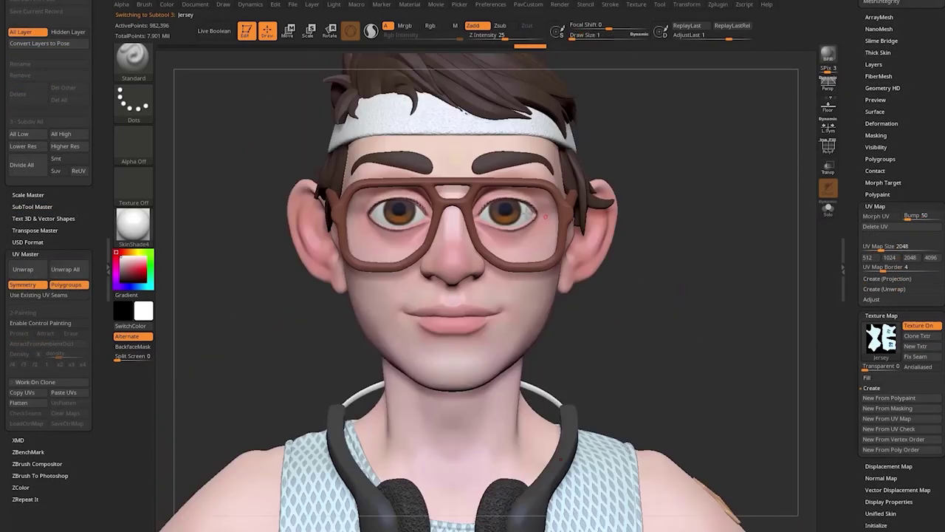
alt+click(526, 212)
alt+drag(702, 414, 698, 194)
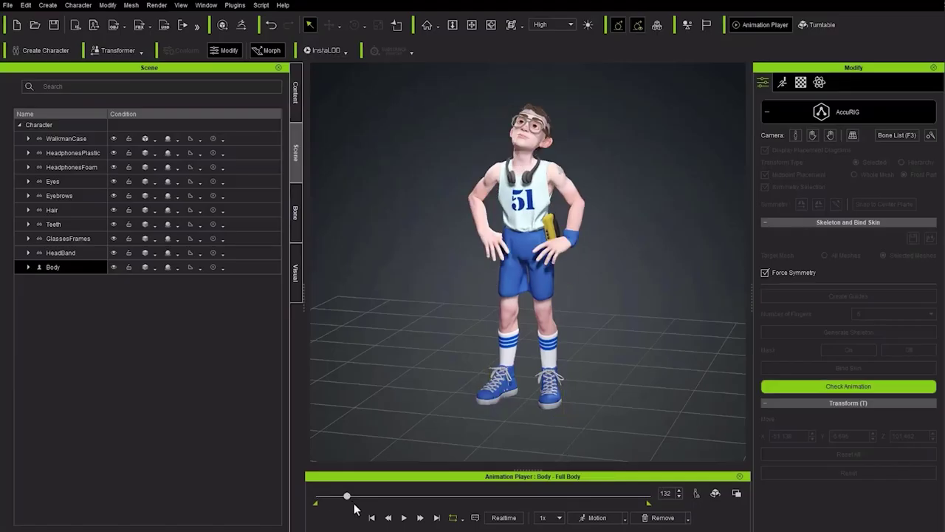